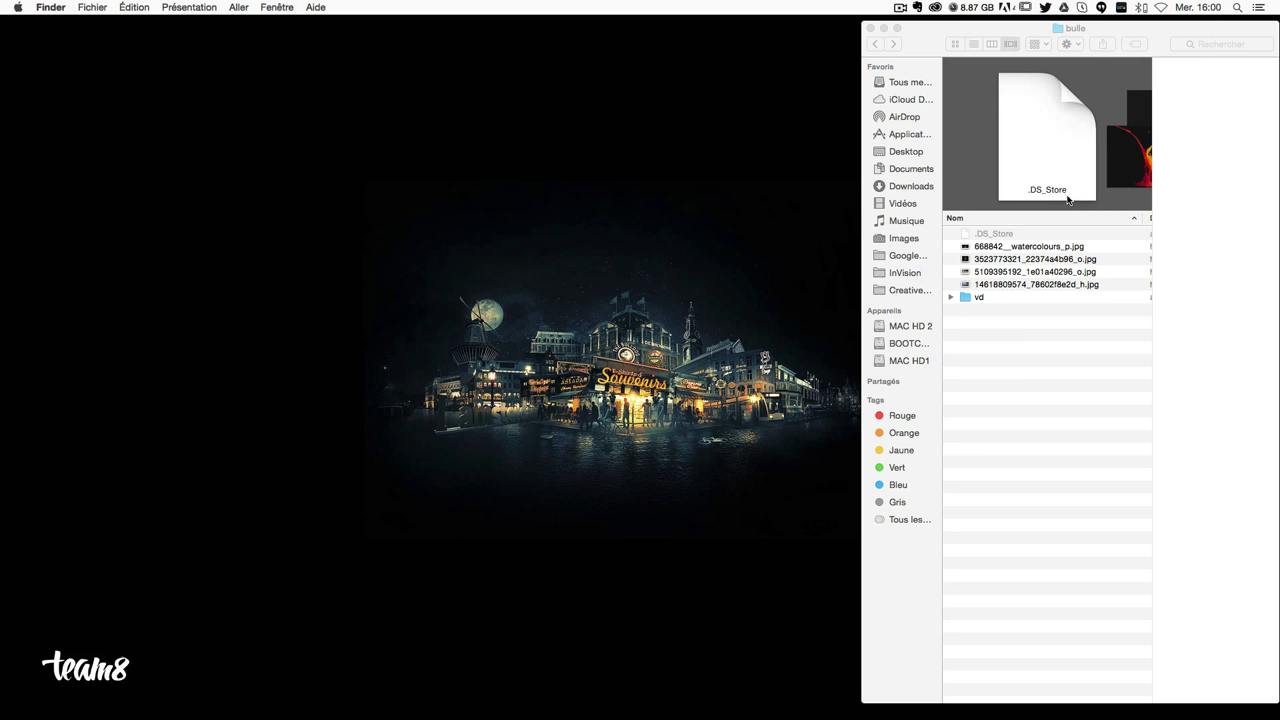
# Step through the images in Finder, then view the bubble image full size in Preview and close it.
pyautogui.click(996, 250)
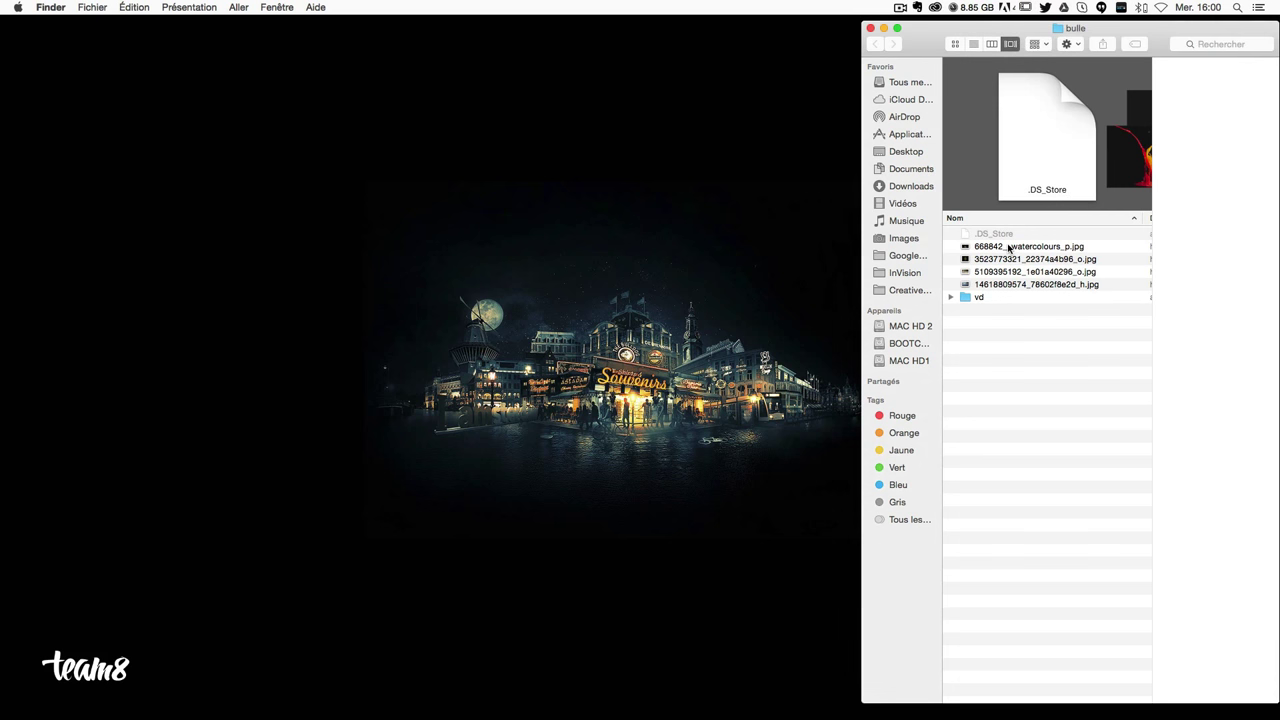
pyautogui.click(1005, 248)
pyautogui.click(996, 259)
pyautogui.click(998, 272)
pyautogui.click(1000, 285)
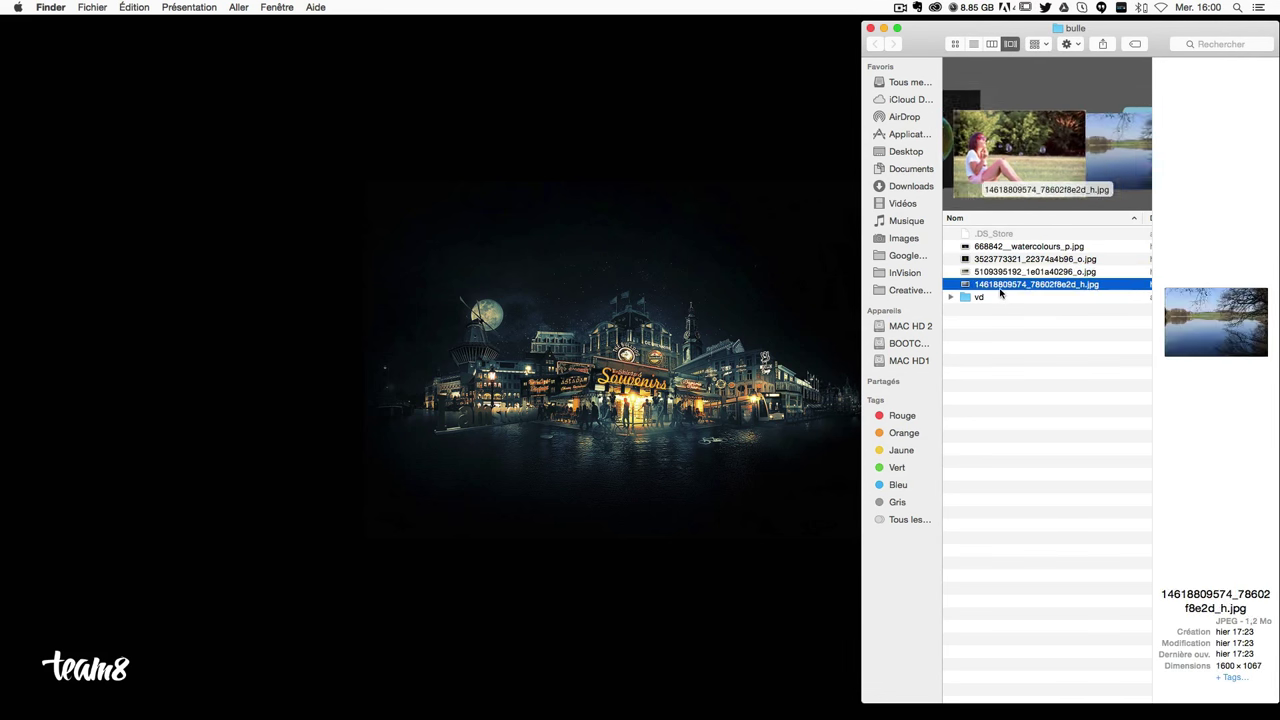
pyautogui.click(1004, 273)
pyautogui.click(980, 261)
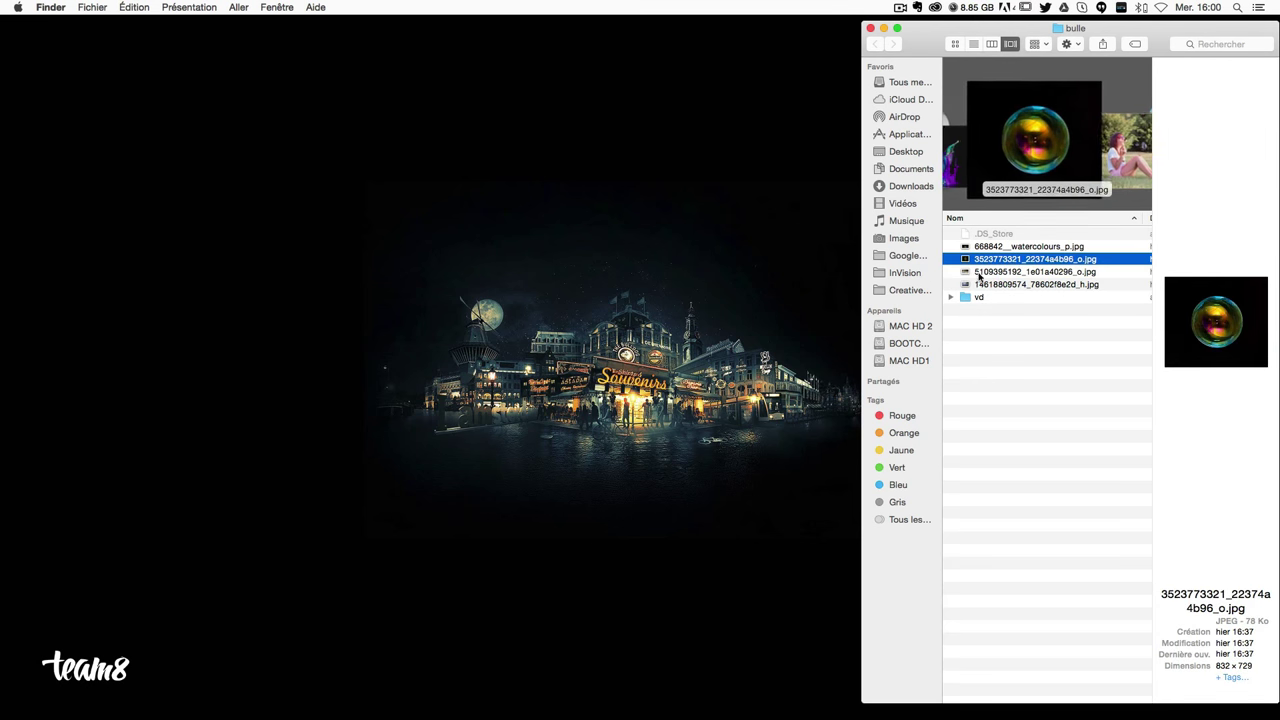
pyautogui.doubleClick(982, 260)
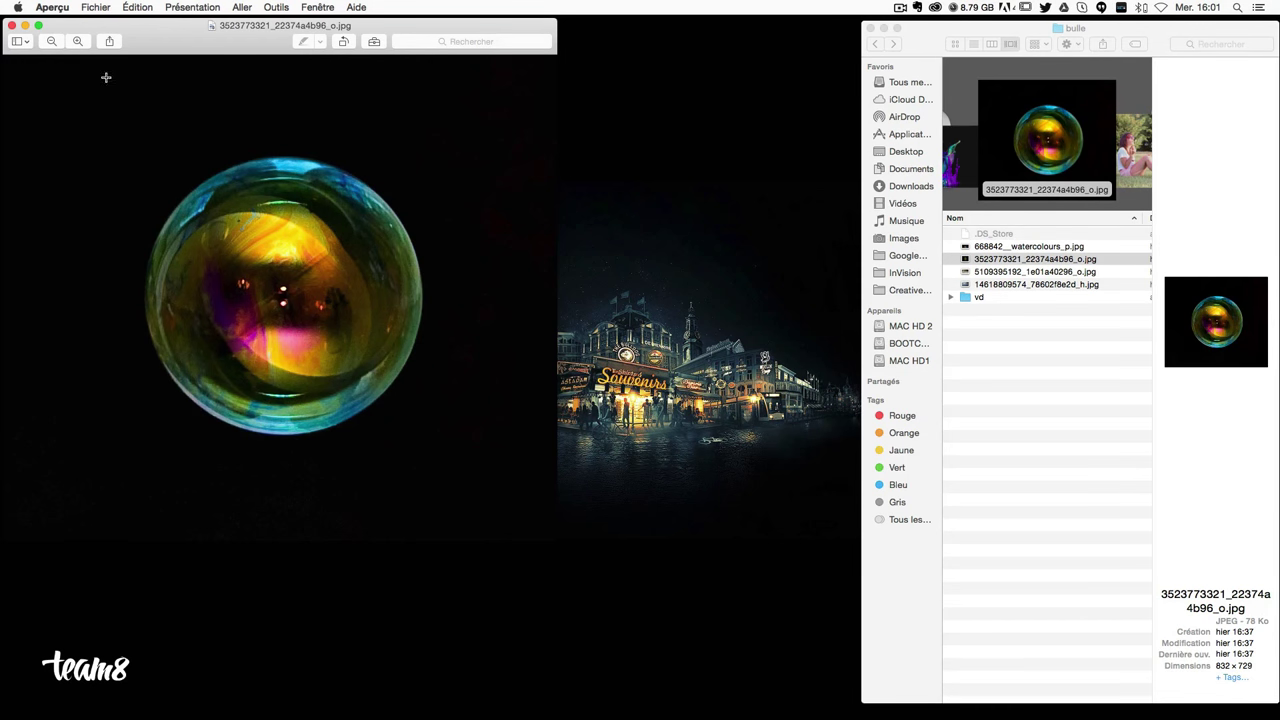
pyautogui.click(12, 25)
pyautogui.click(1030, 248)
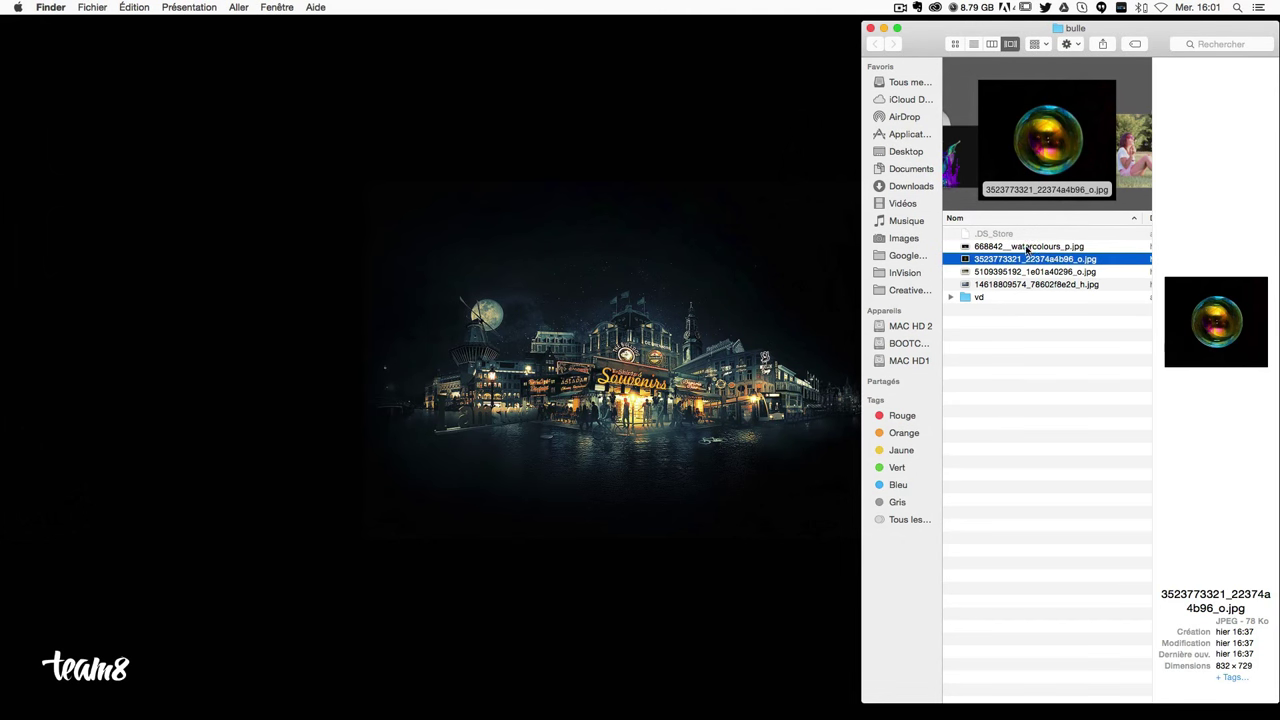
pyautogui.doubleClick(1013, 250)
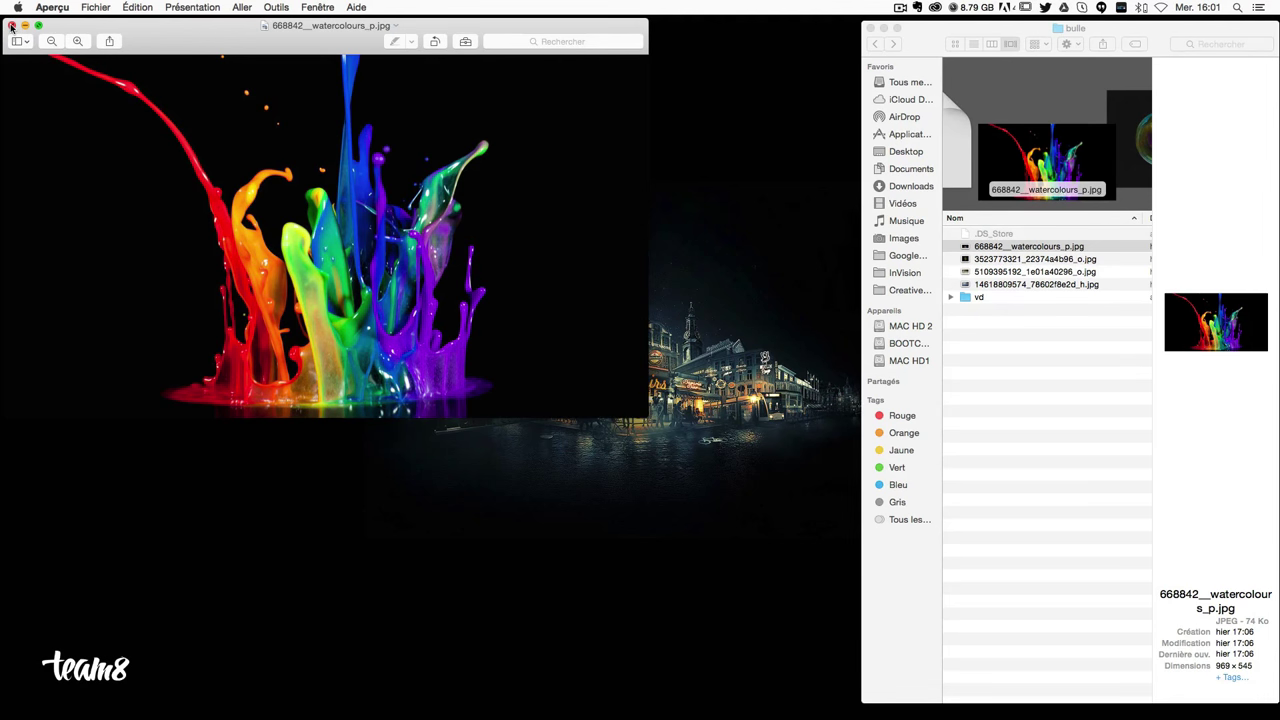
pyautogui.click(12, 27)
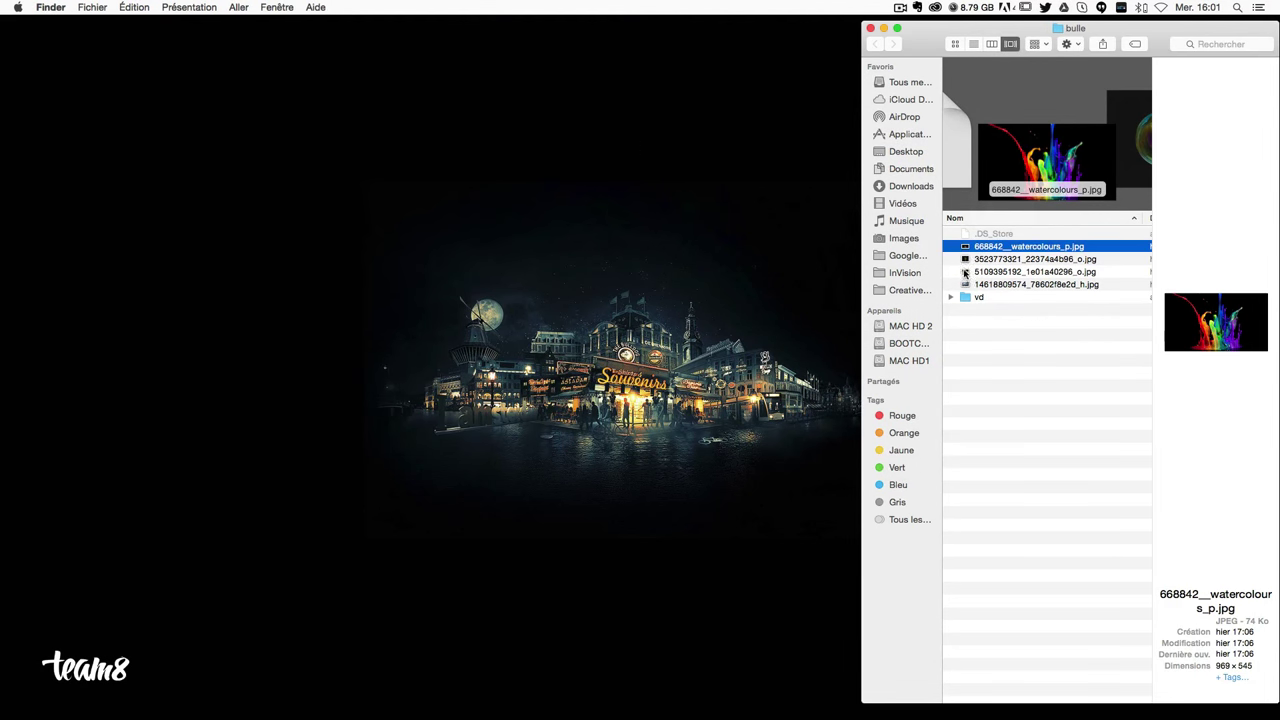
pyautogui.click(983, 273)
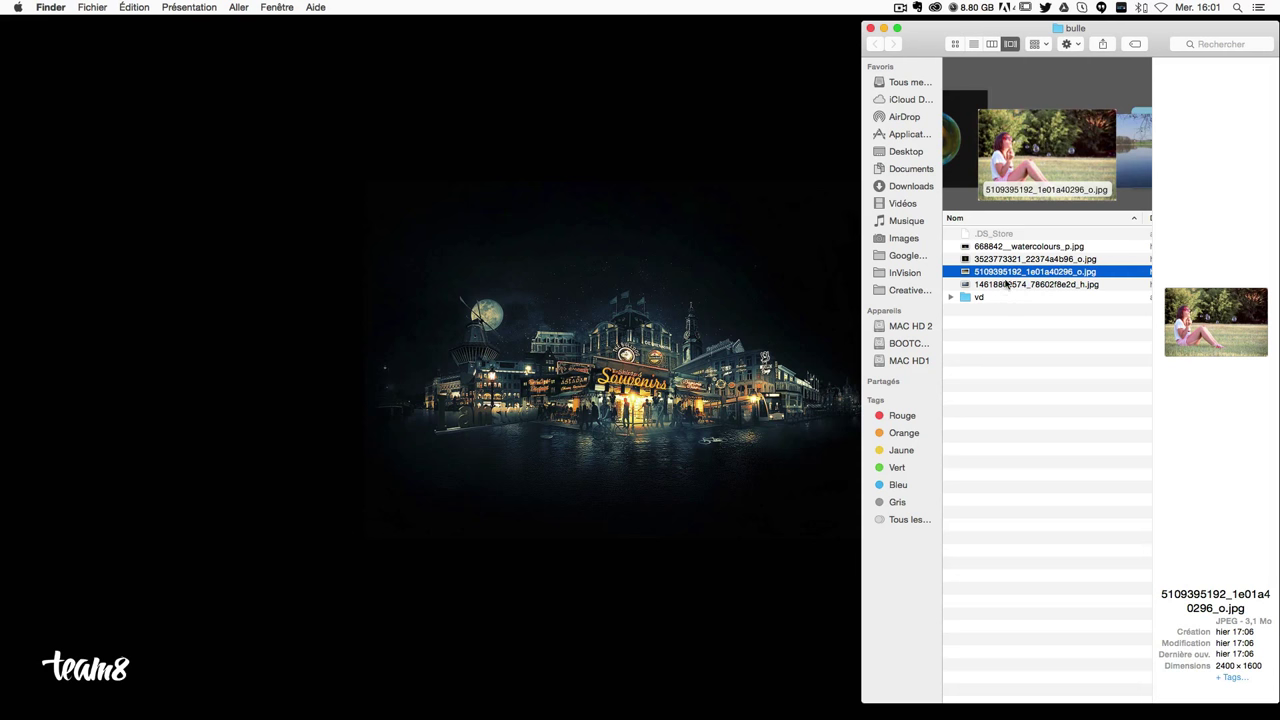
pyautogui.rightClick(985, 275)
pyautogui.moveTo(1024, 291)
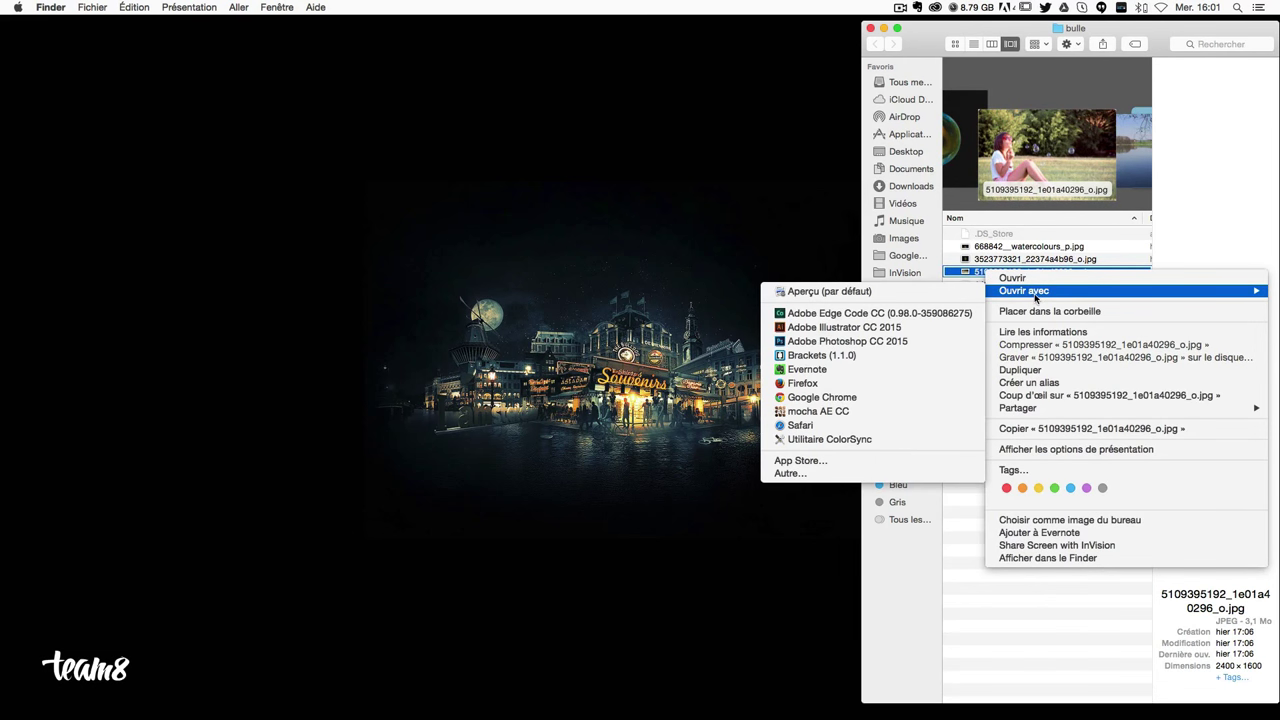
# Open the girl photo in Photoshop CC 2015, discarding its embedded profile, and select the Move tool.
pyautogui.click(822, 341)
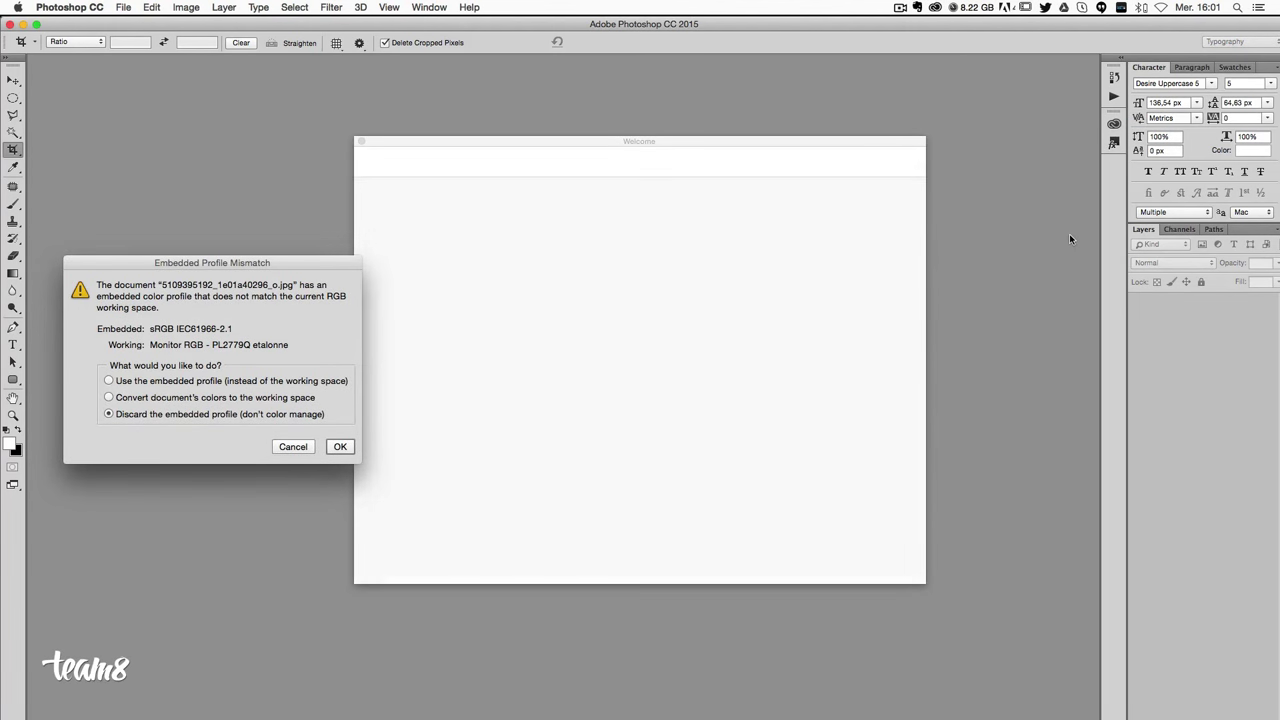
pyautogui.click(331, 447)
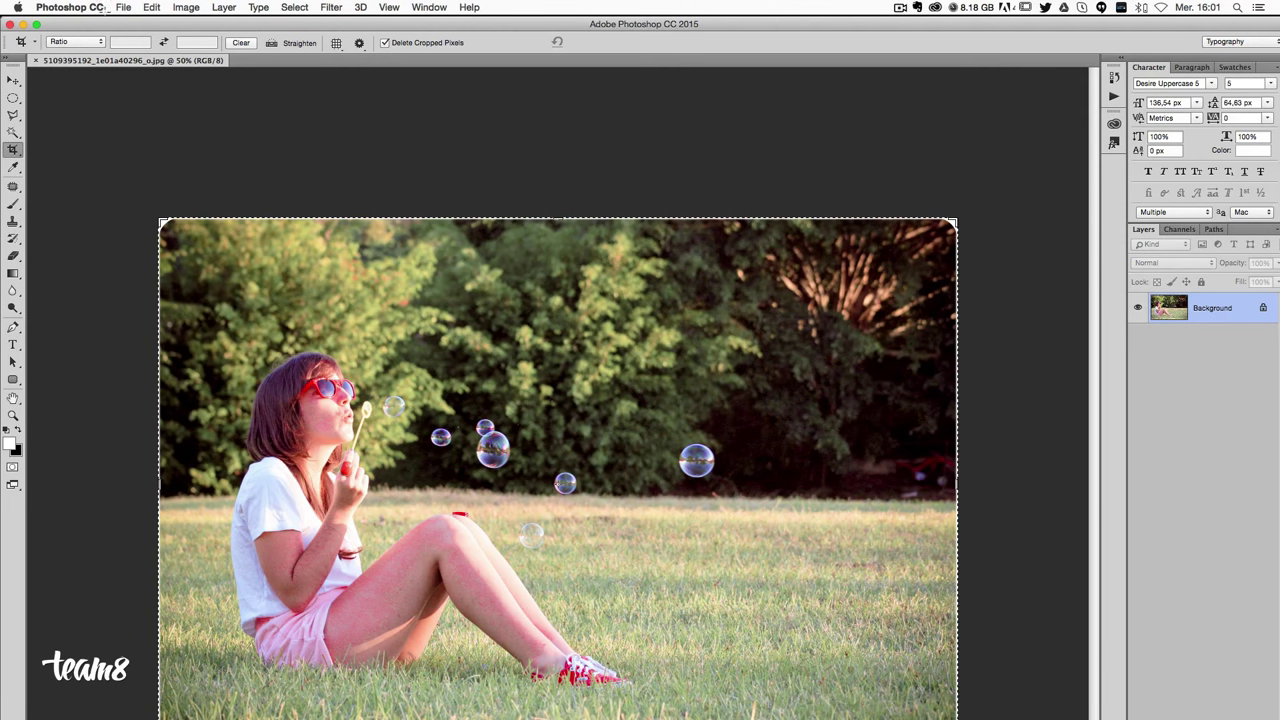
pyautogui.click(12, 82)
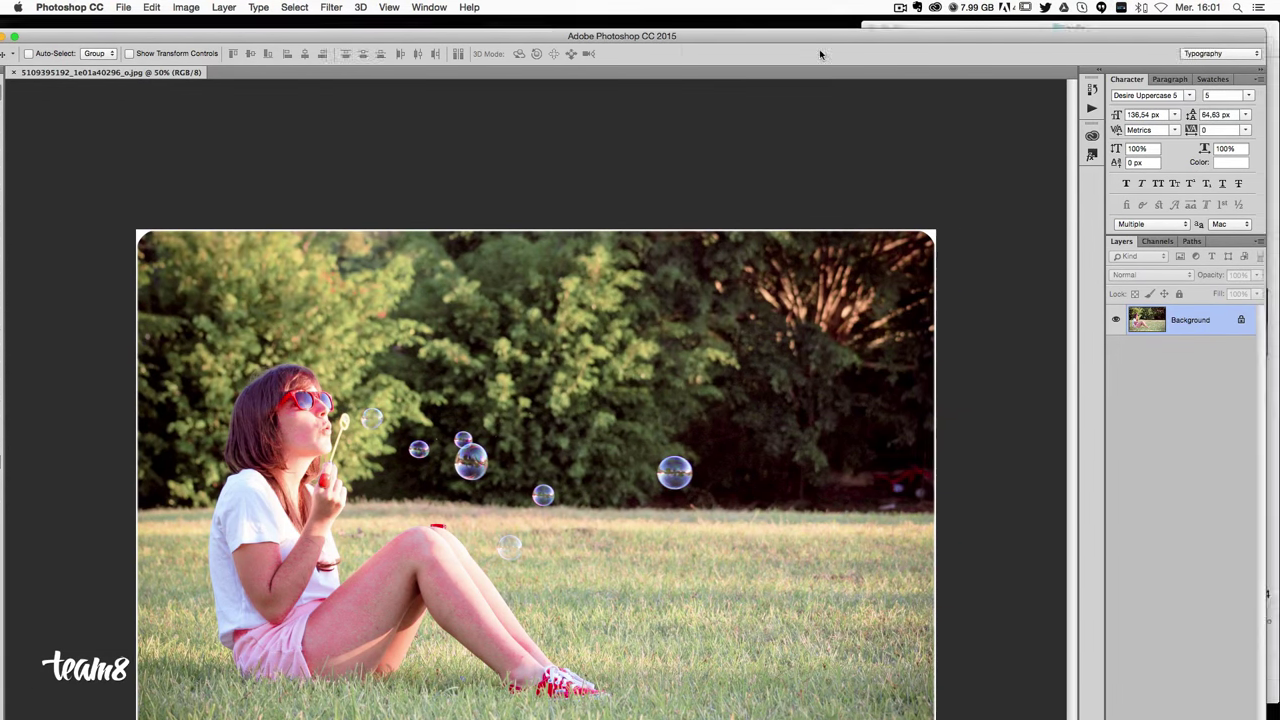
# Reposition and enlarge the Photoshop window to fill the screen.
pyautogui.moveTo(789, 33); pyautogui.dragTo(707, 75)
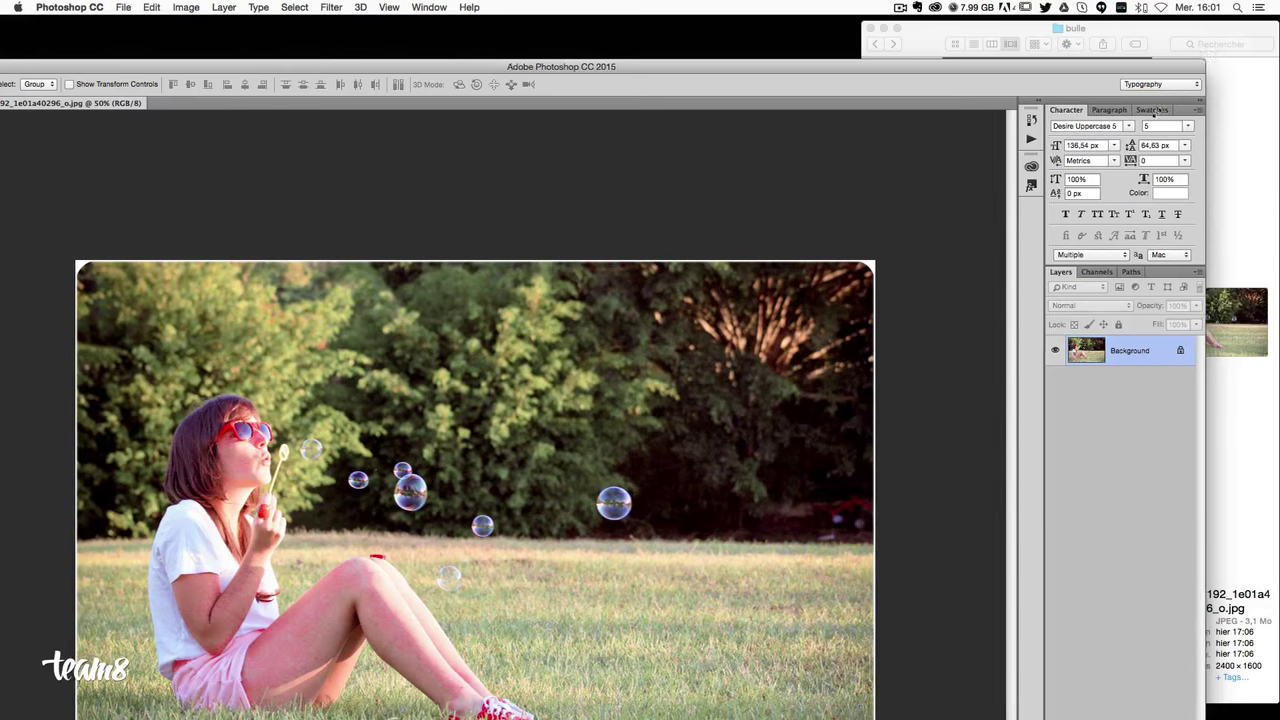
pyautogui.moveTo(1207, 56)
pyautogui.mouseDown()
pyautogui.moveTo(1018, 78)
pyautogui.moveTo(986, 24)
pyautogui.mouseUp()
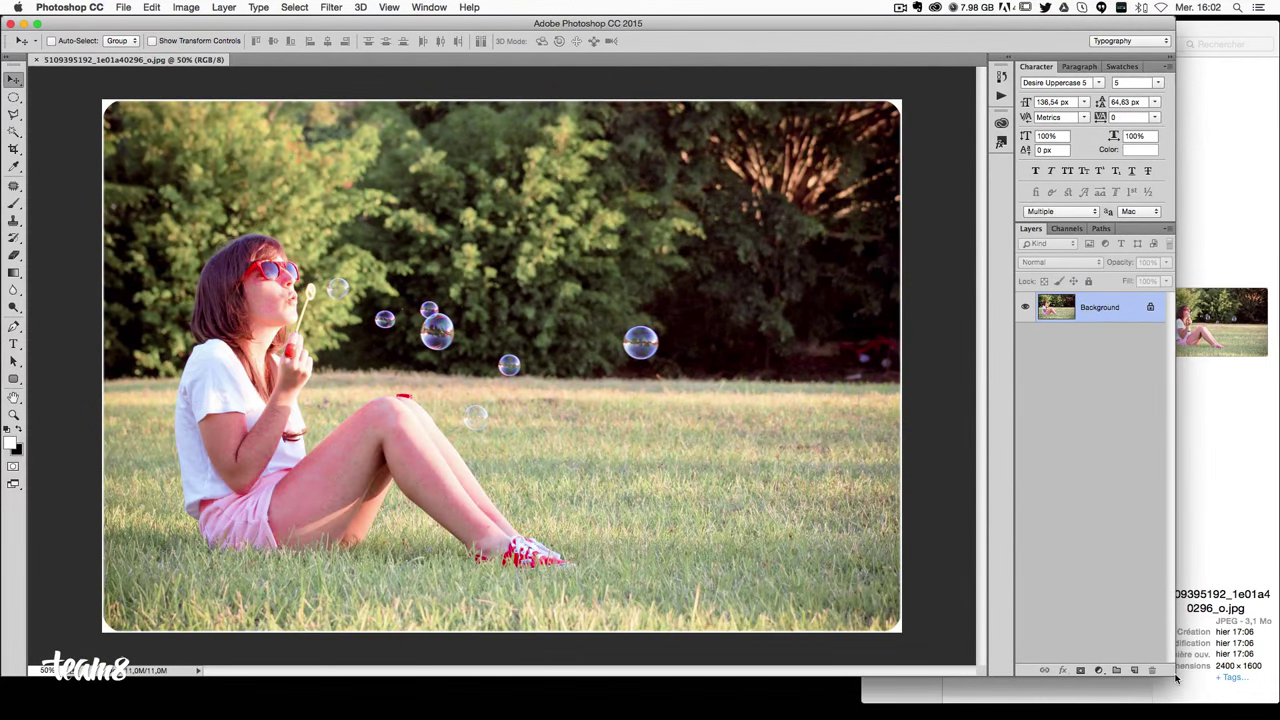
pyautogui.moveTo(1175, 676); pyautogui.dragTo(1263, 712)
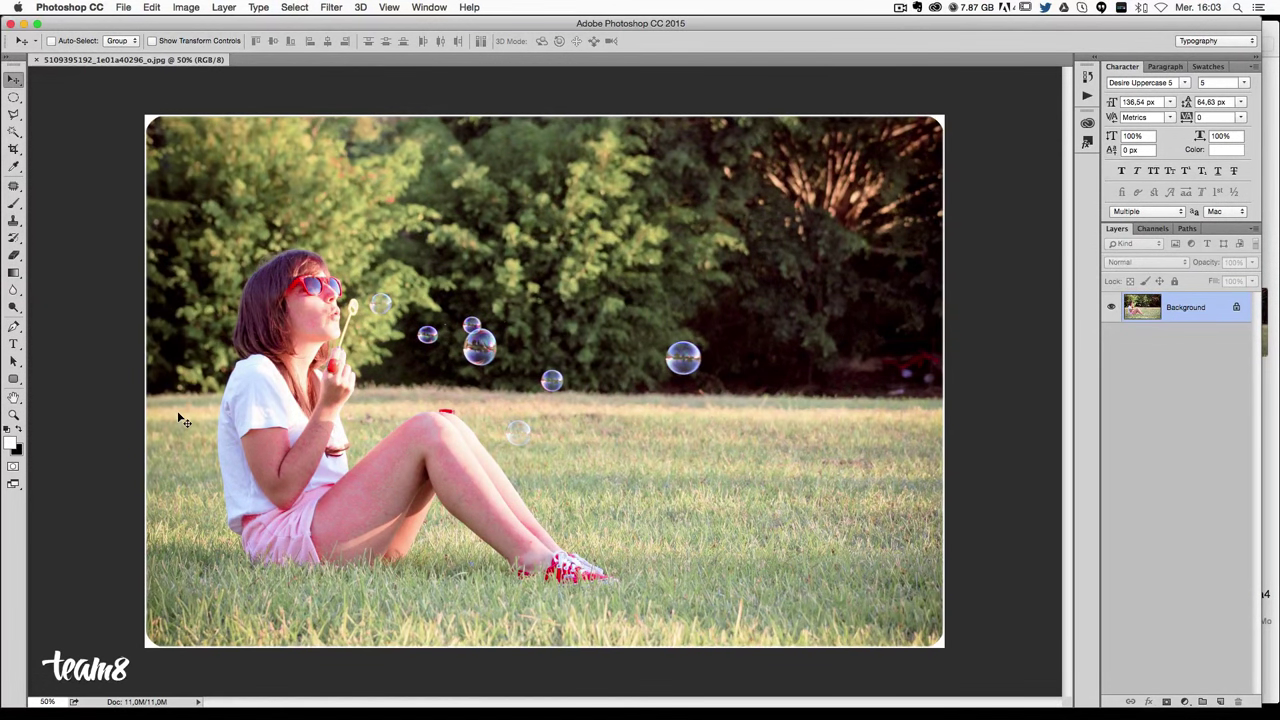
pyautogui.hotkey('ctrl', 'n')
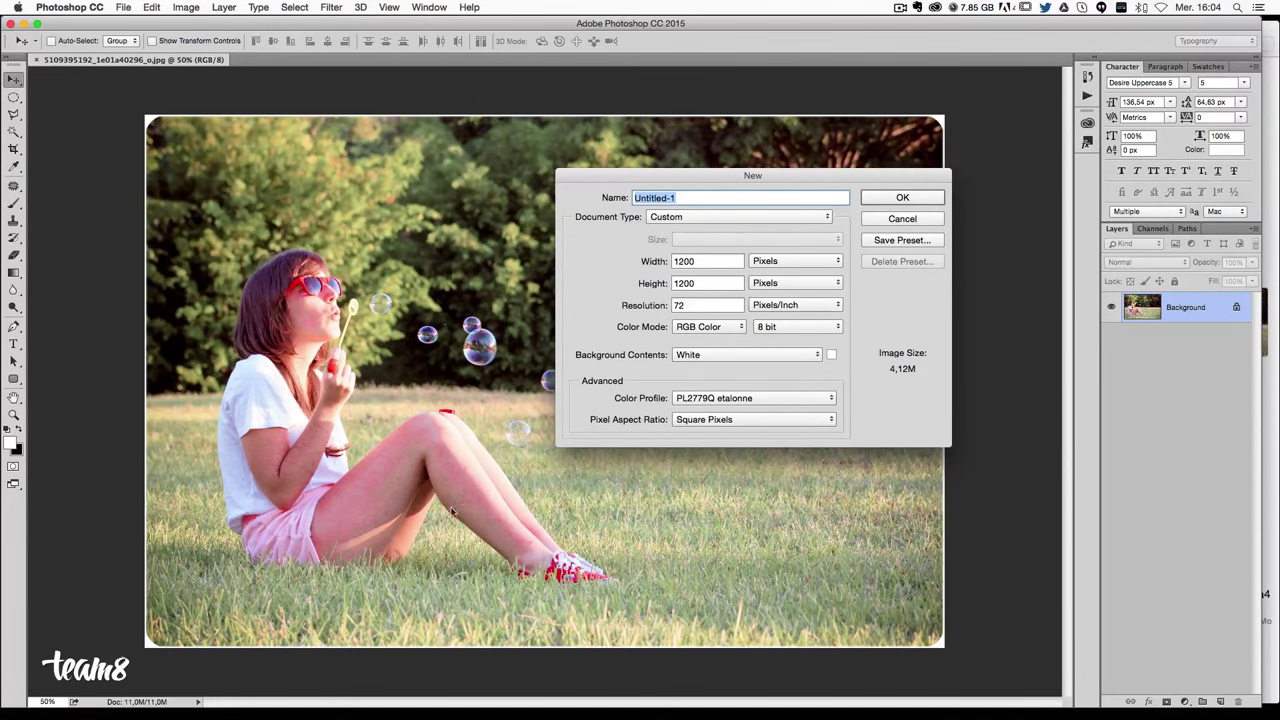
# Create a 1000 × 1000 px RGB Color document with a White background.
pyautogui.press('Tab')
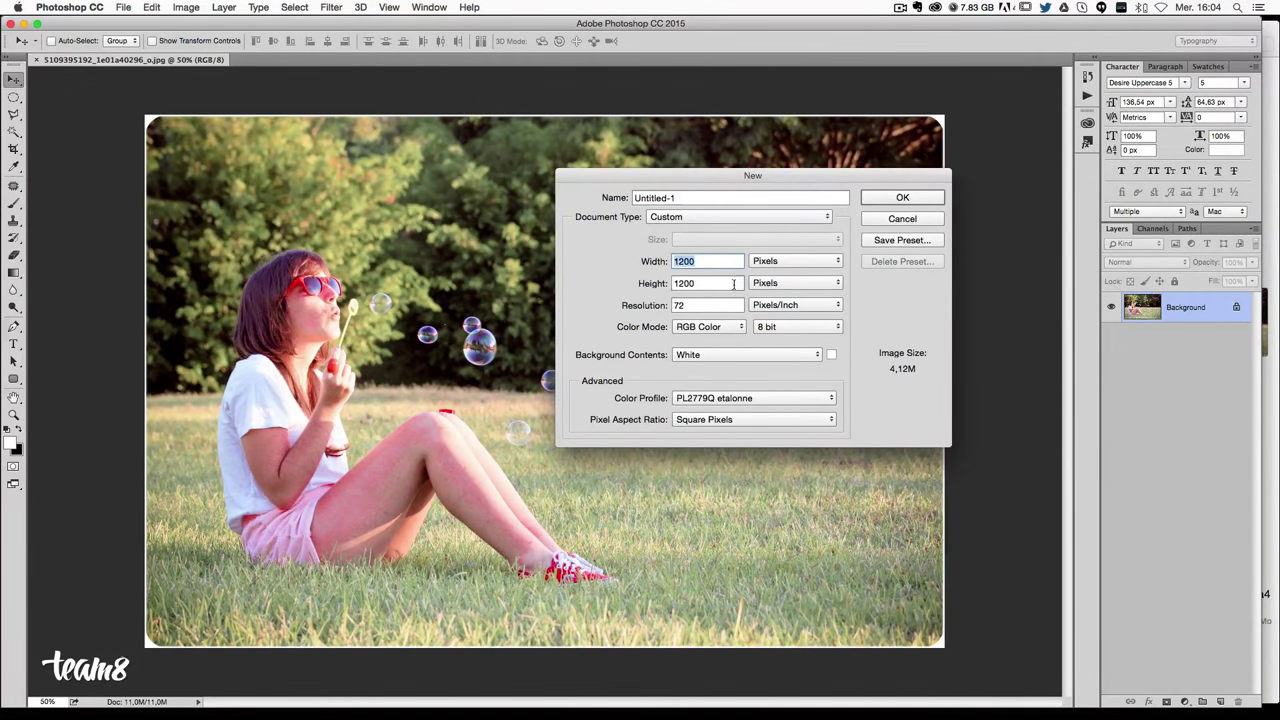
pyautogui.press('Tab')
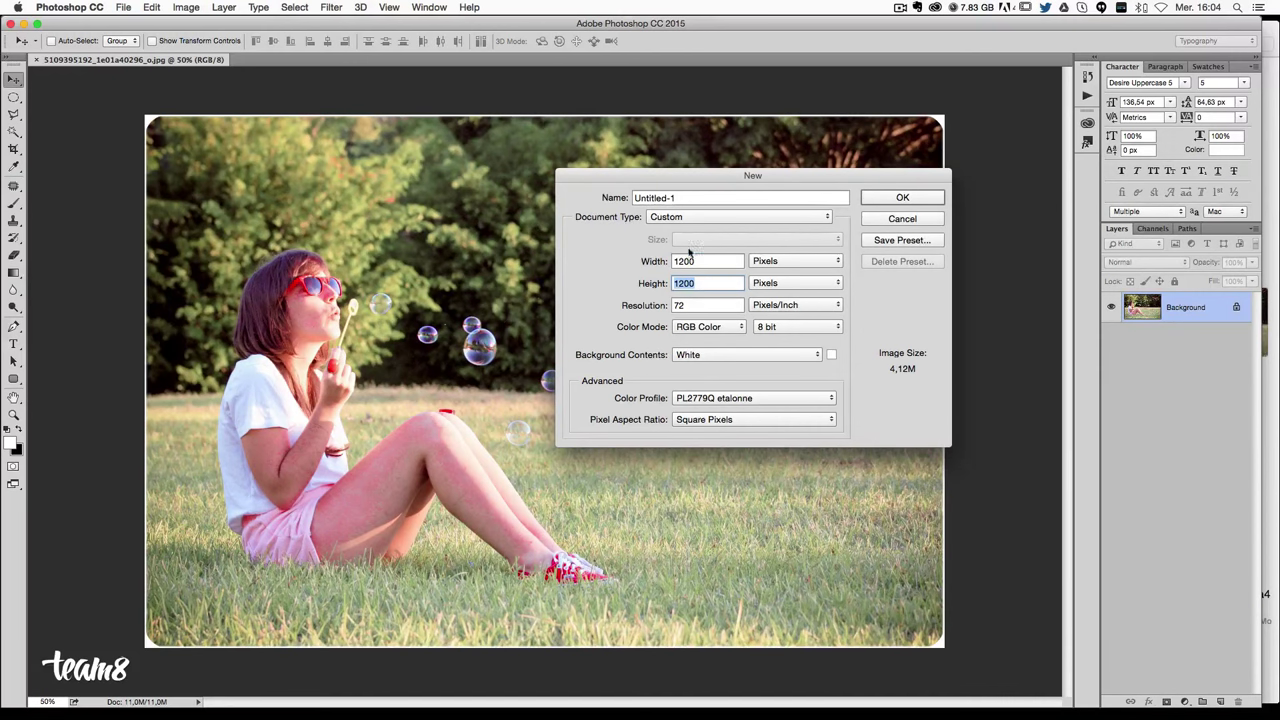
pyautogui.doubleClick(703, 257)
pyautogui.write('1')
pyautogui.write('0')
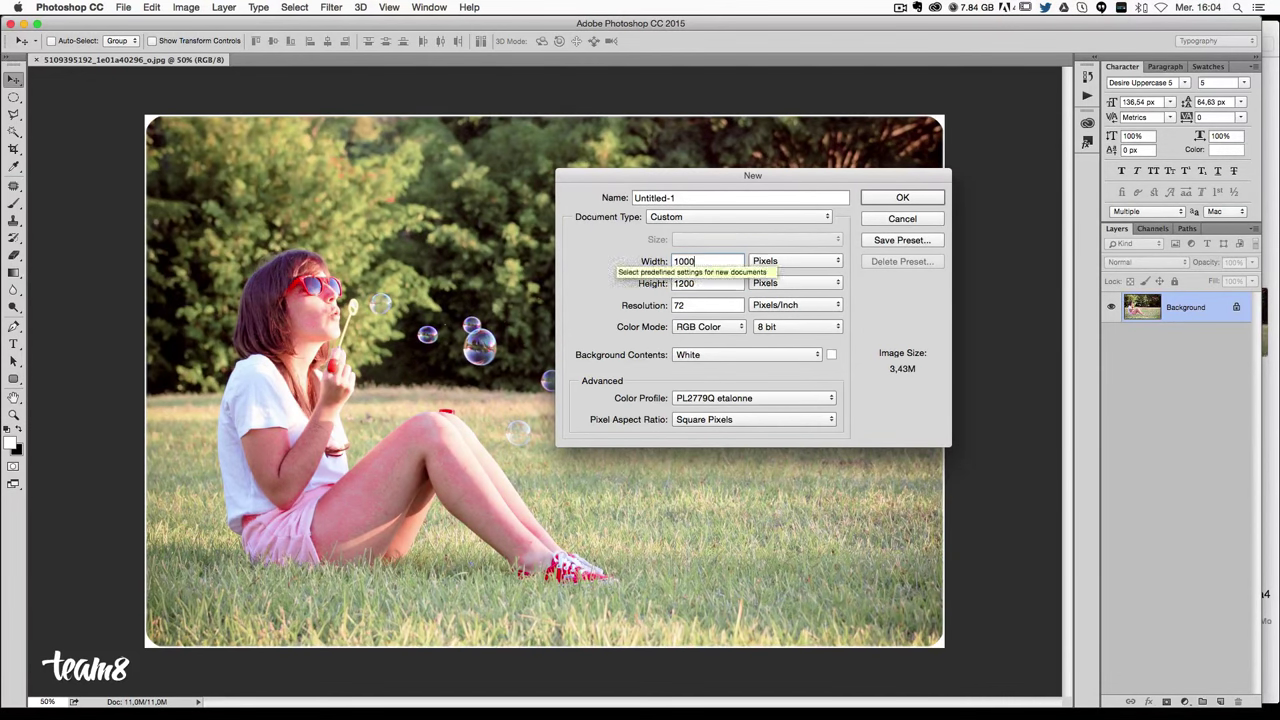
pyautogui.press('Tab')
pyautogui.write('1000')
pyautogui.press('Tab')
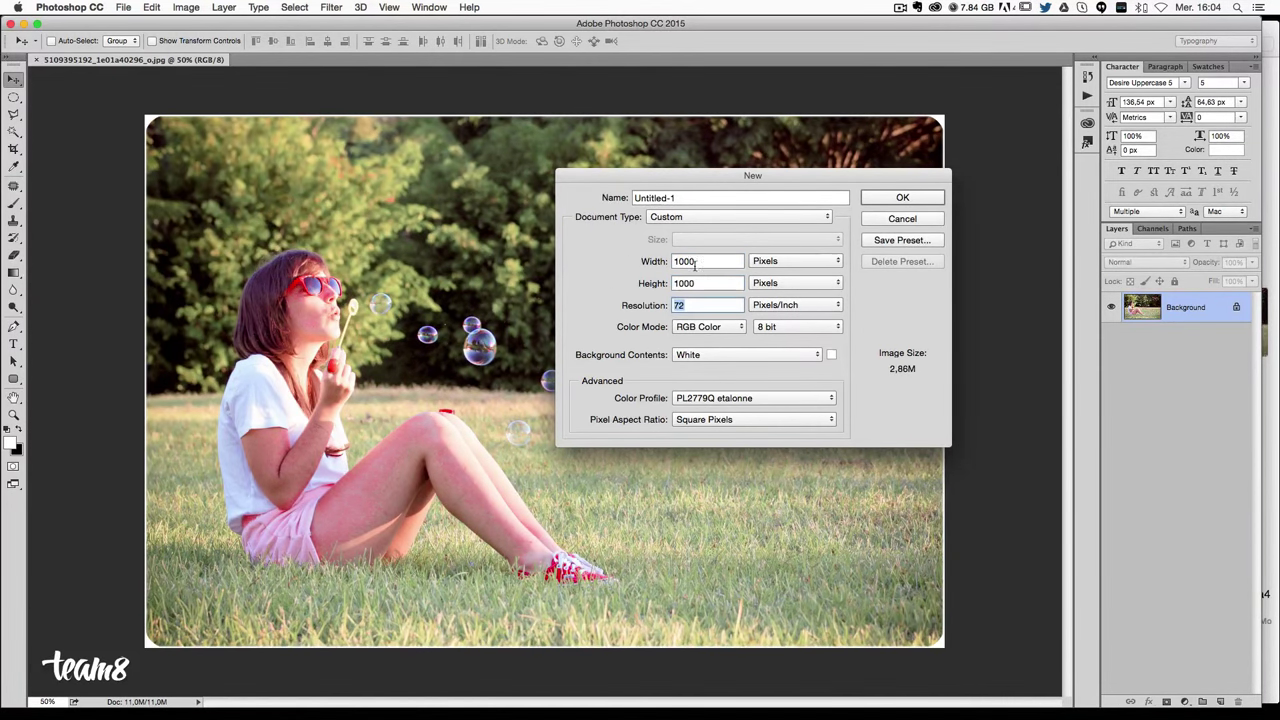
pyautogui.click(697, 326)
pyautogui.click(697, 326)
pyautogui.click(884, 199)
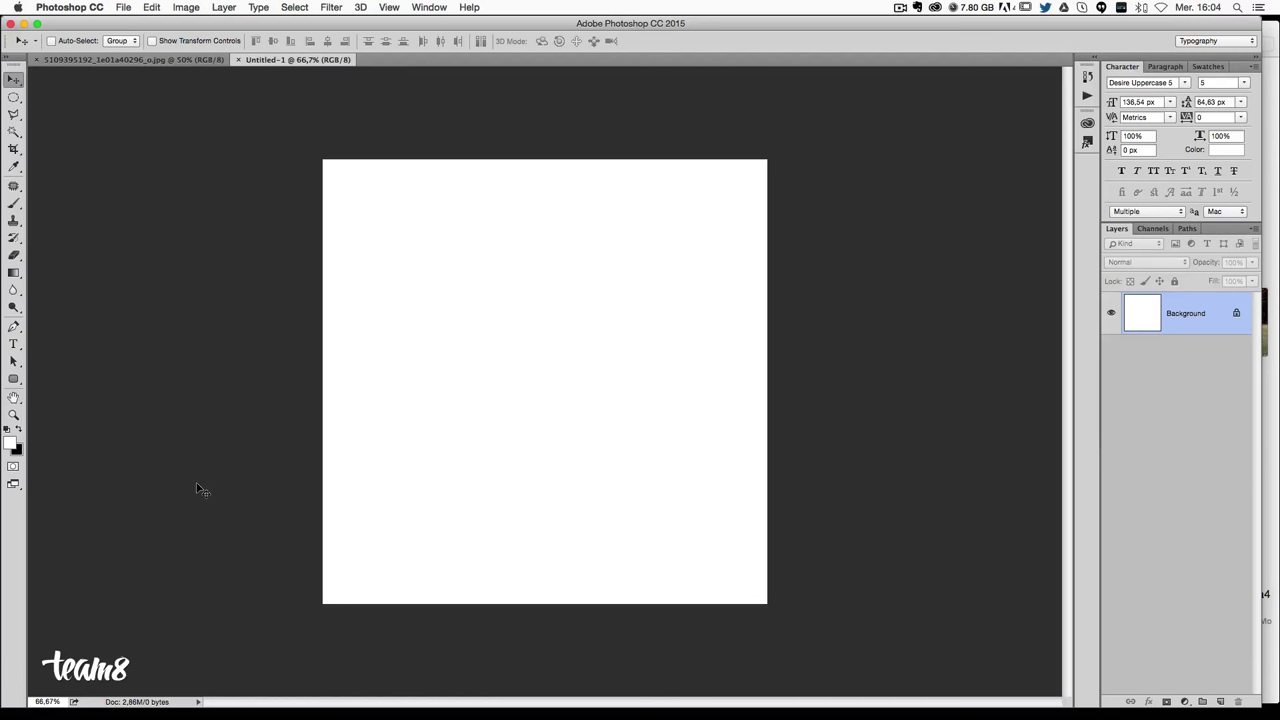
# Make black the foreground colour and fill the Untitled-1 canvas with it.
pyautogui.click(19, 430)
pyautogui.hotkey('shift', 'BackSpace')
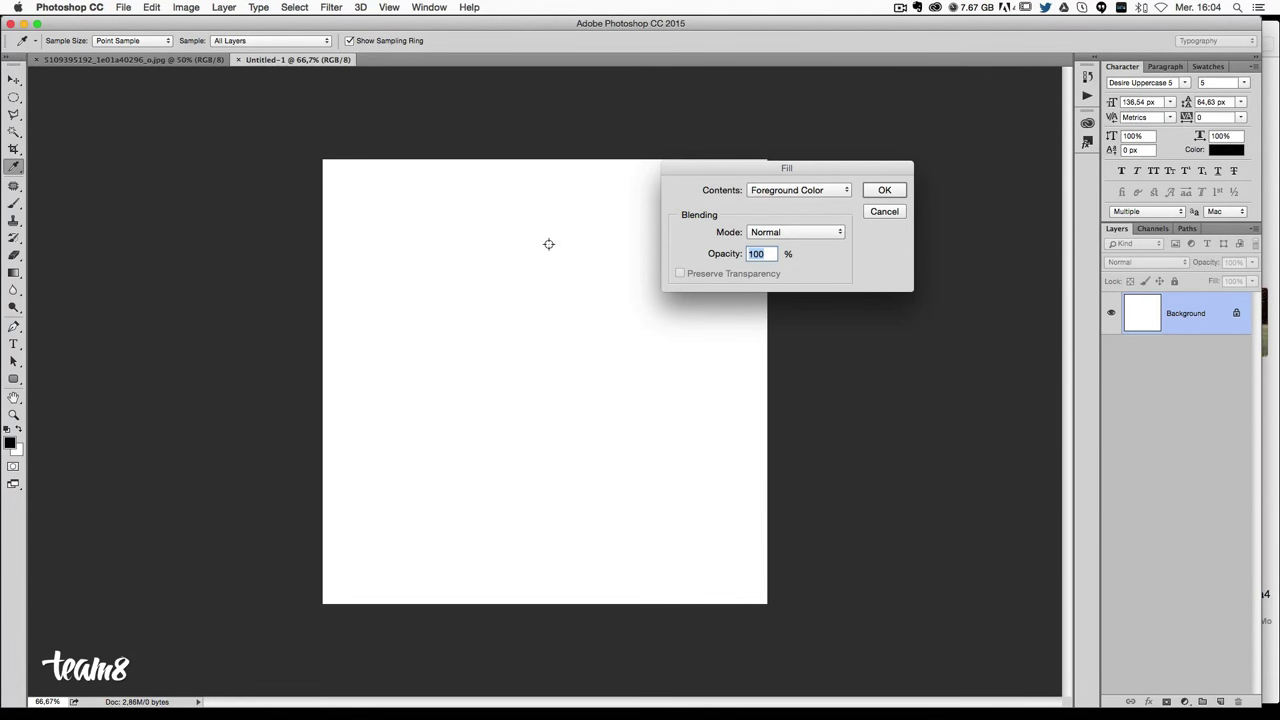
pyautogui.click(846, 190)
pyautogui.click(846, 190)
pyautogui.click(885, 189)
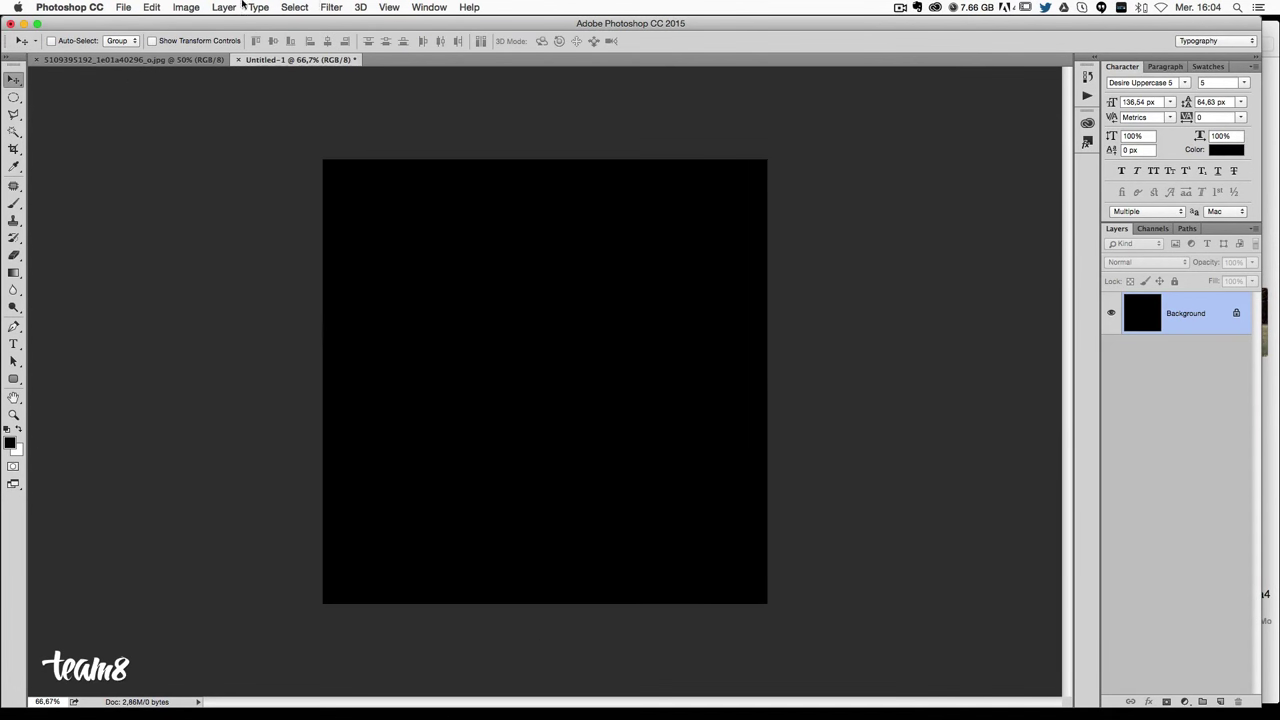
# Convert the locked Background into an editable Layer 0.
pyautogui.click(164, 8)
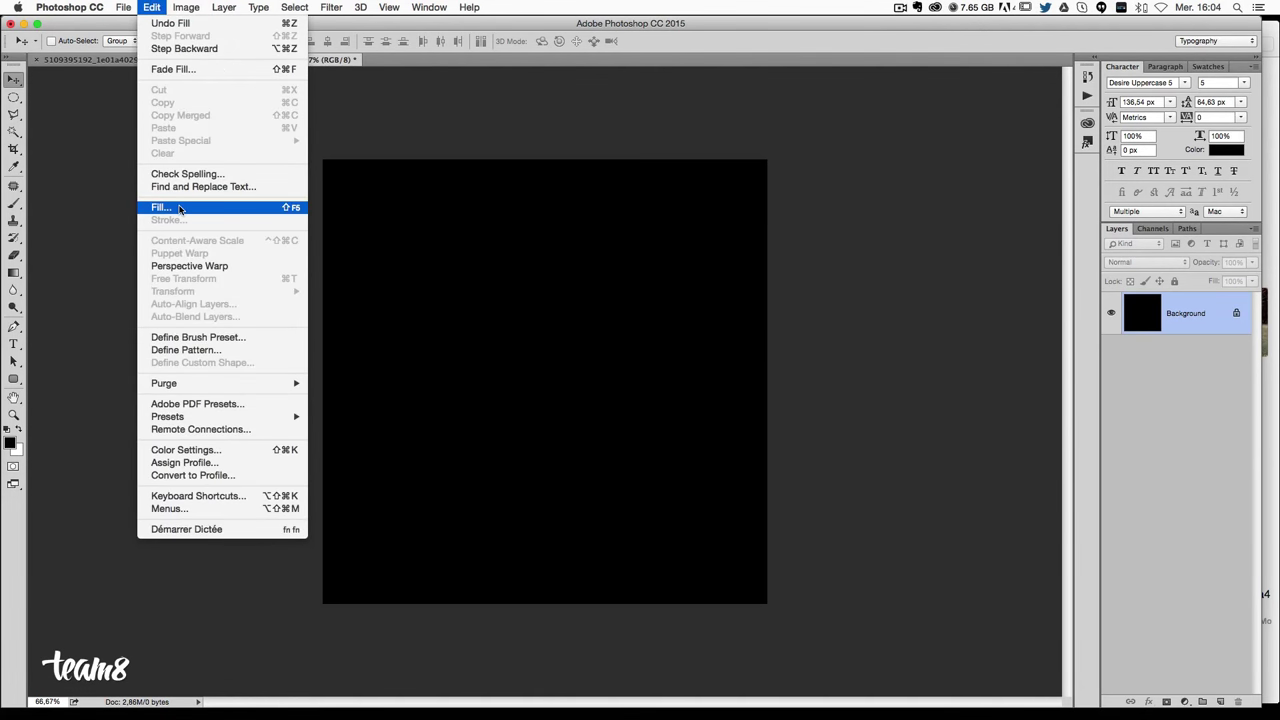
pyautogui.click(938, 220)
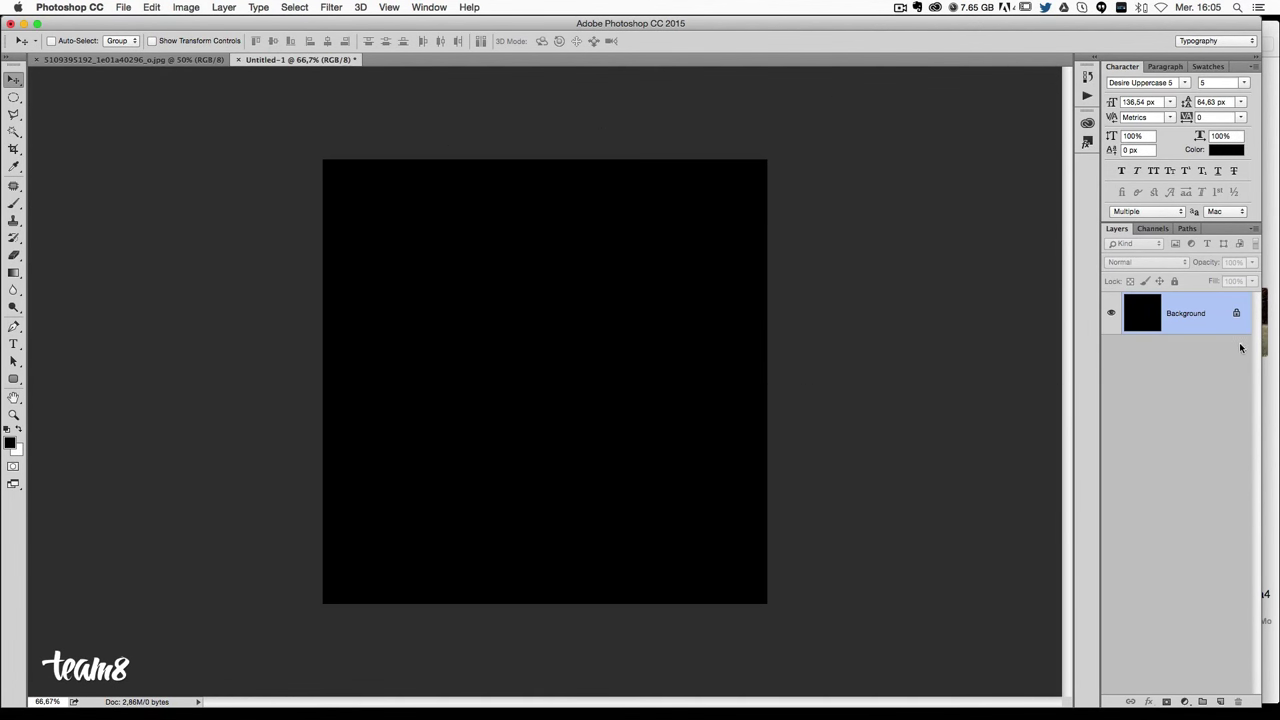
pyautogui.doubleClick(1209, 311)
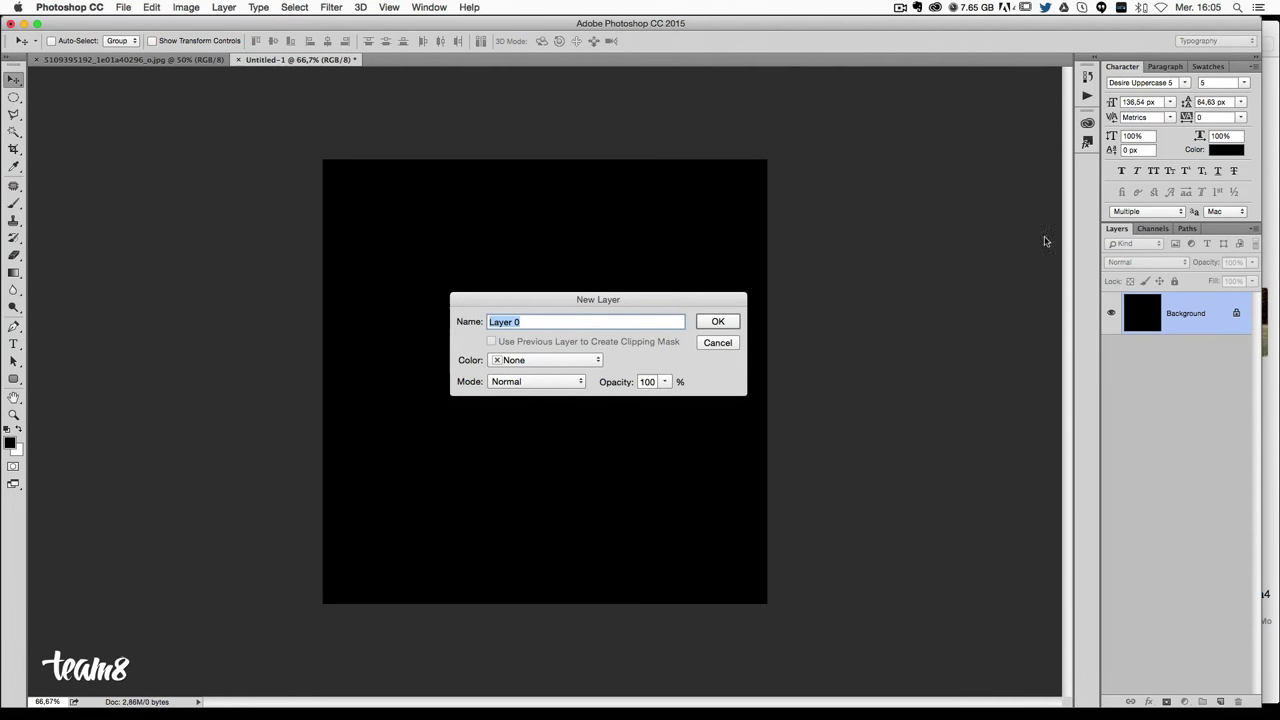
pyautogui.press('Return')
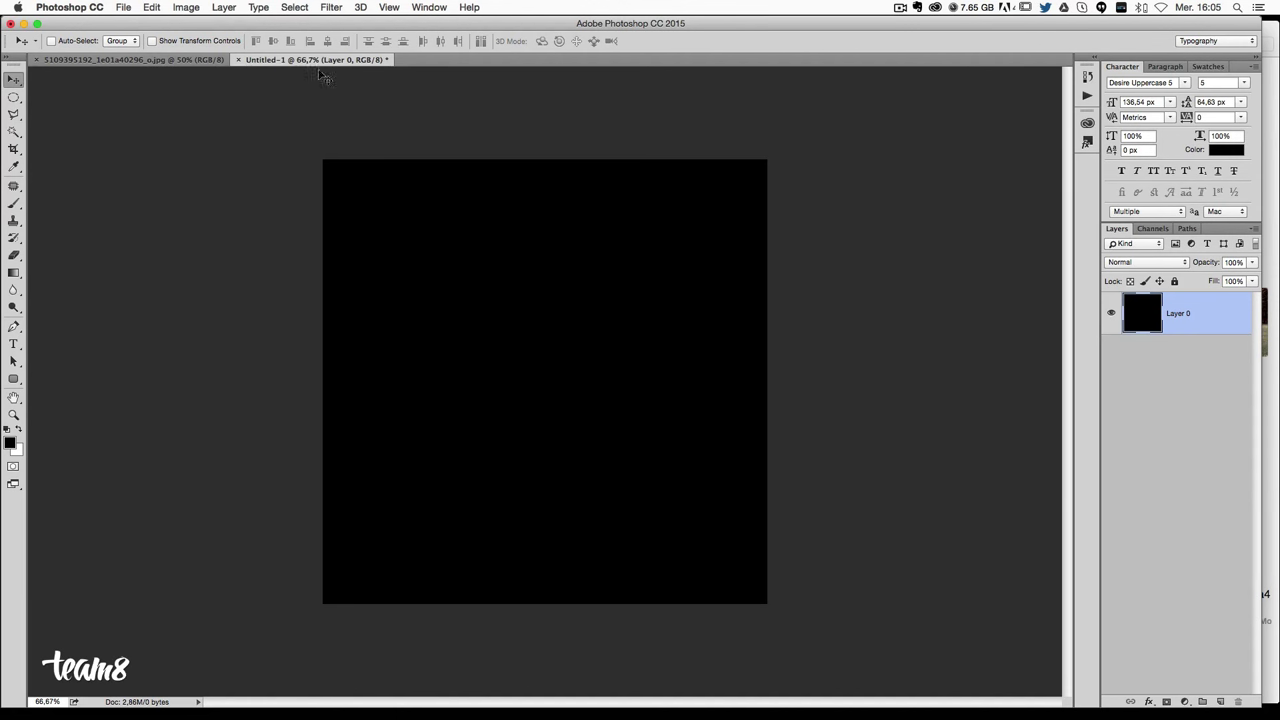
# Render a Lens Flare at 115% brightness with 50-300mm Zoom onto the black canvas.
pyautogui.click(327, 5)
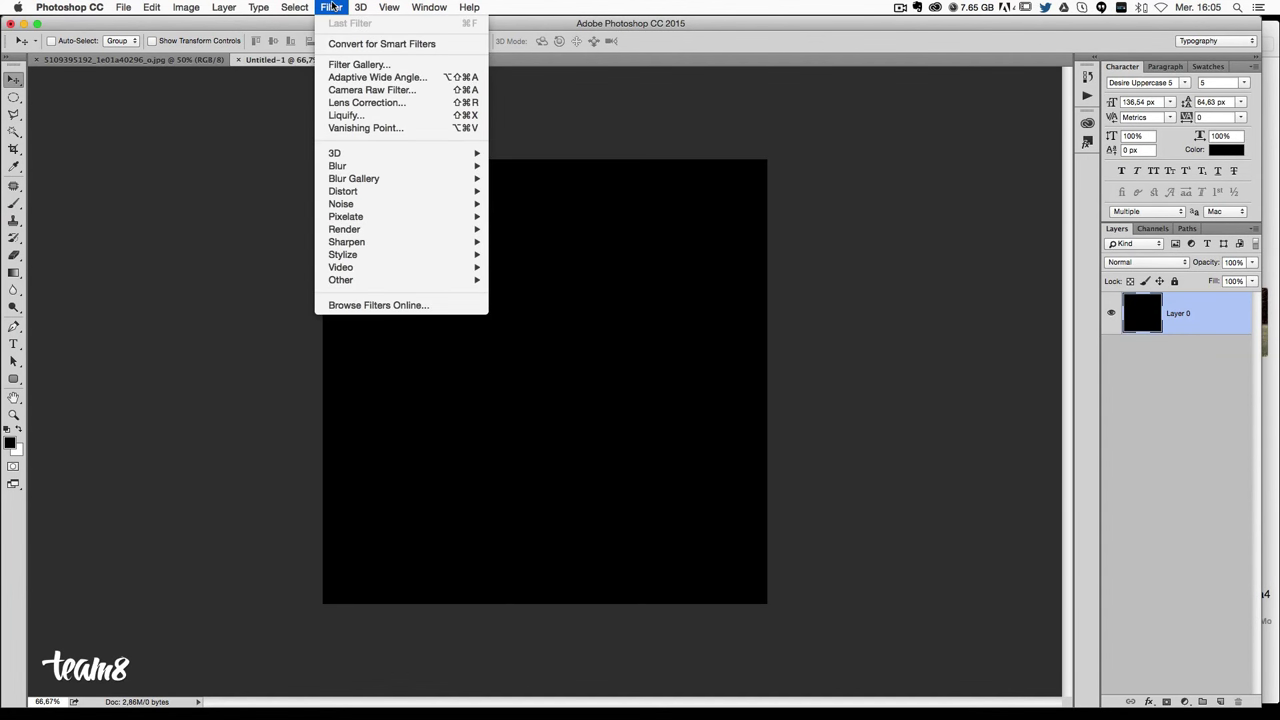
pyautogui.moveTo(365, 229)
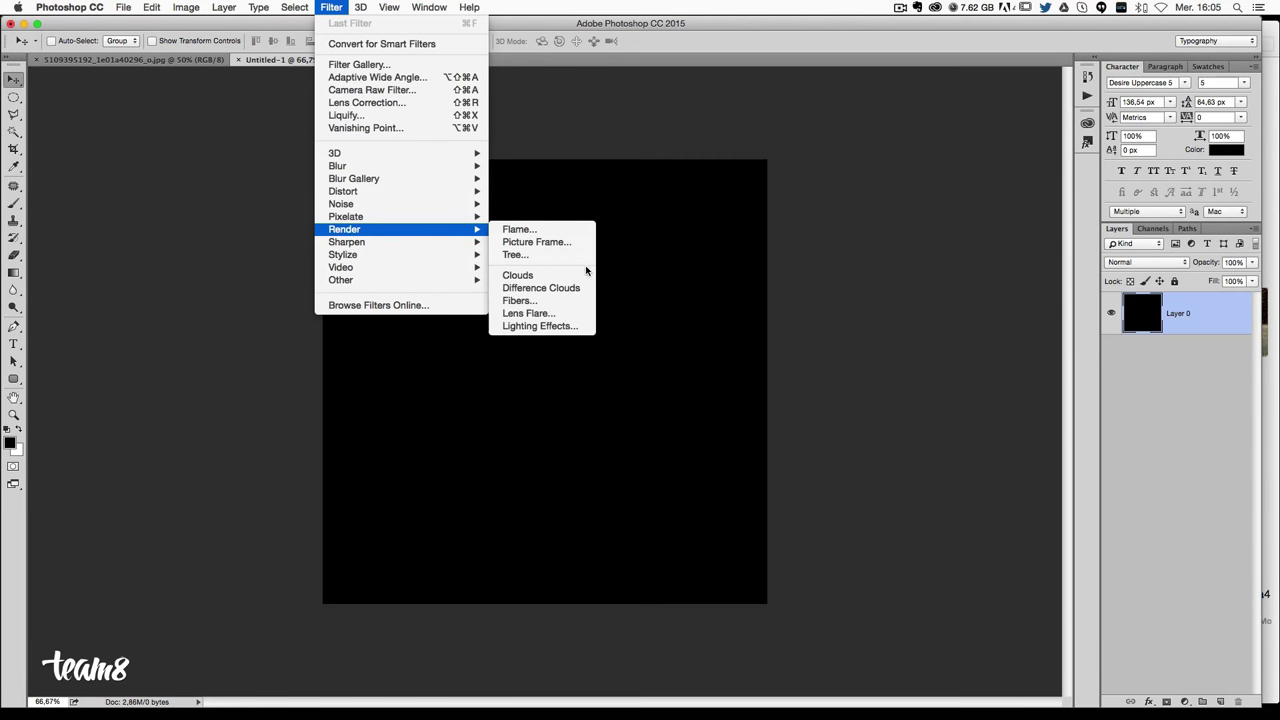
pyautogui.click(530, 313)
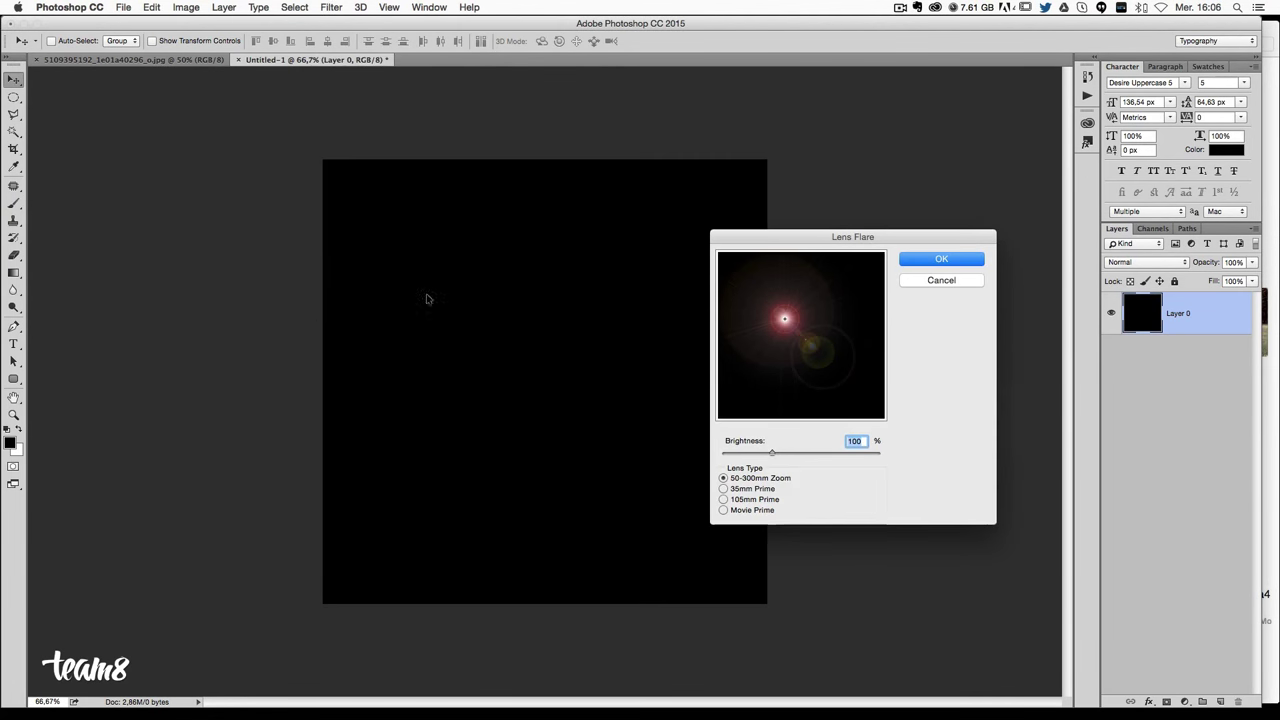
pyautogui.moveTo(831, 237); pyautogui.dragTo(671, 127)
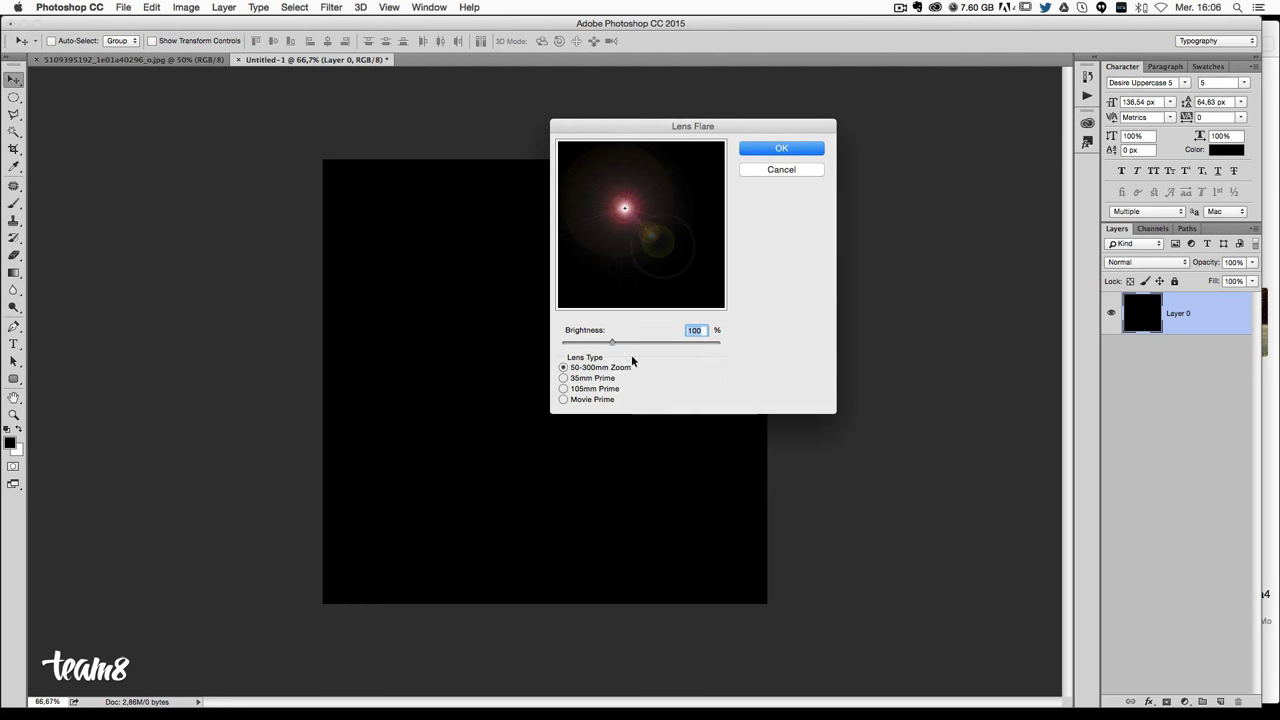
pyautogui.moveTo(612, 342)
pyautogui.mouseDown()
pyautogui.moveTo(596, 343)
pyautogui.moveTo(620, 344)
pyautogui.mouseUp()
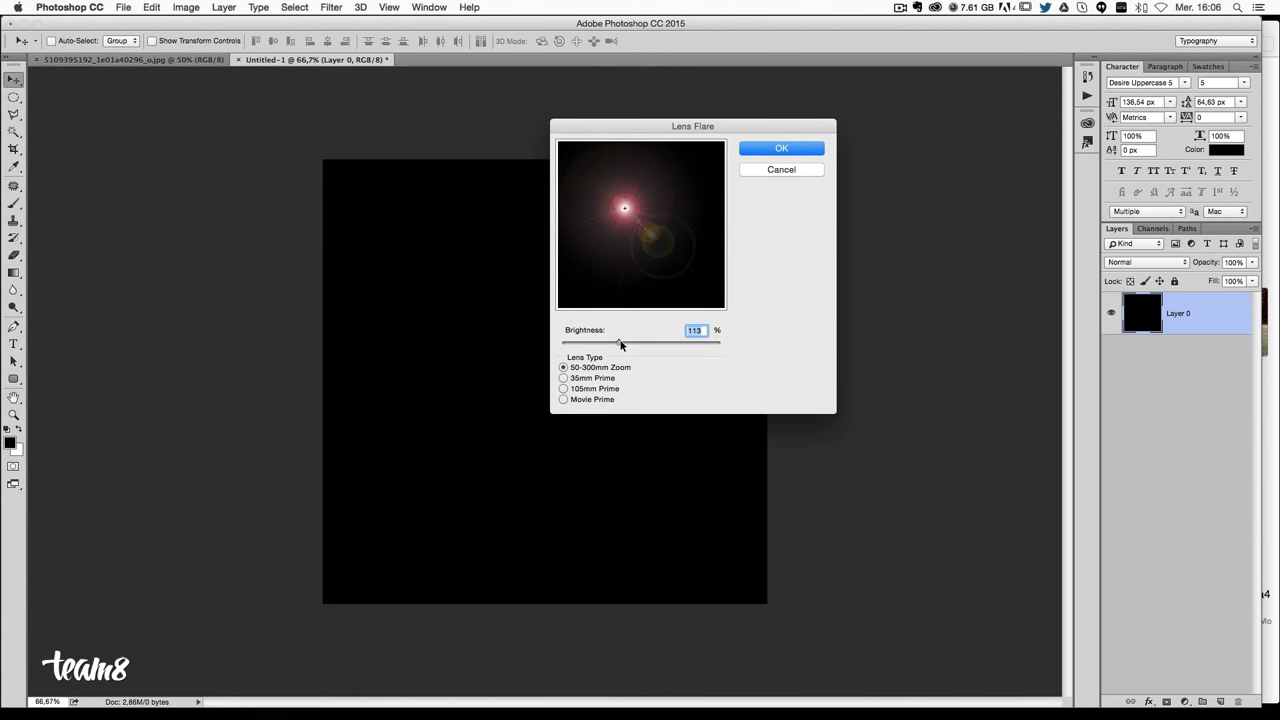
pyautogui.write('115')
pyautogui.click(780, 150)
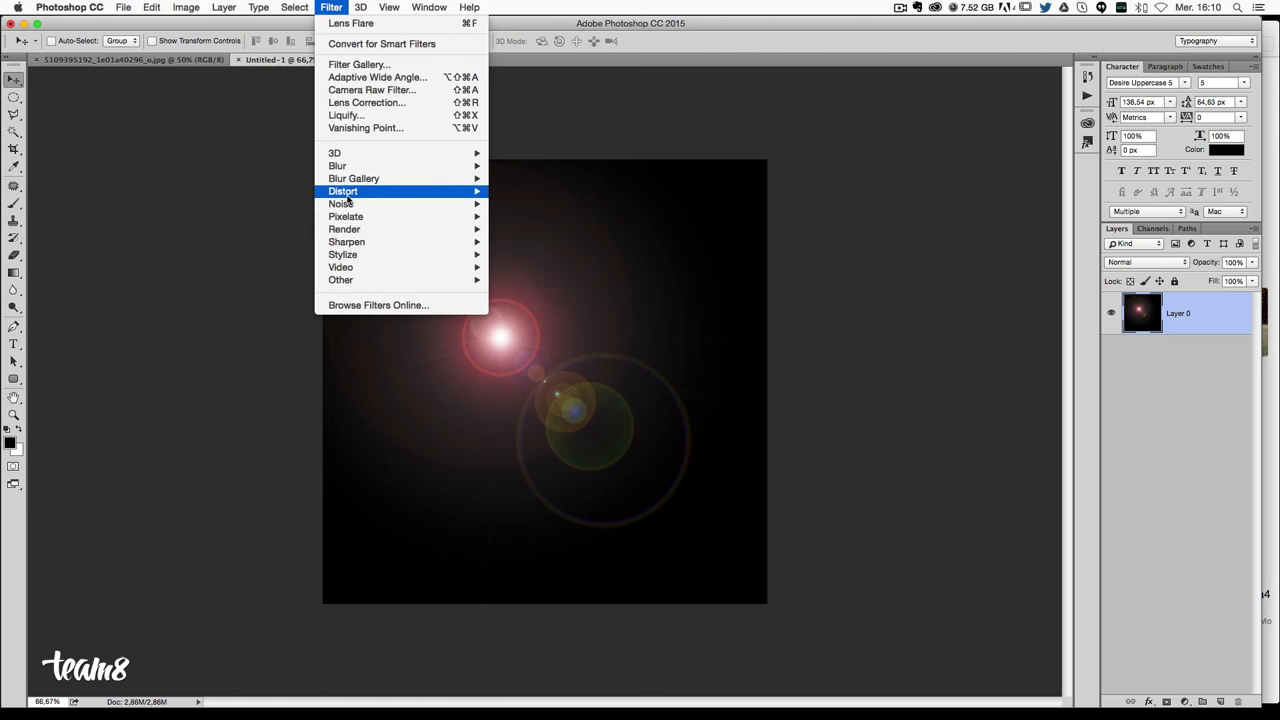
pyautogui.moveTo(343, 191)
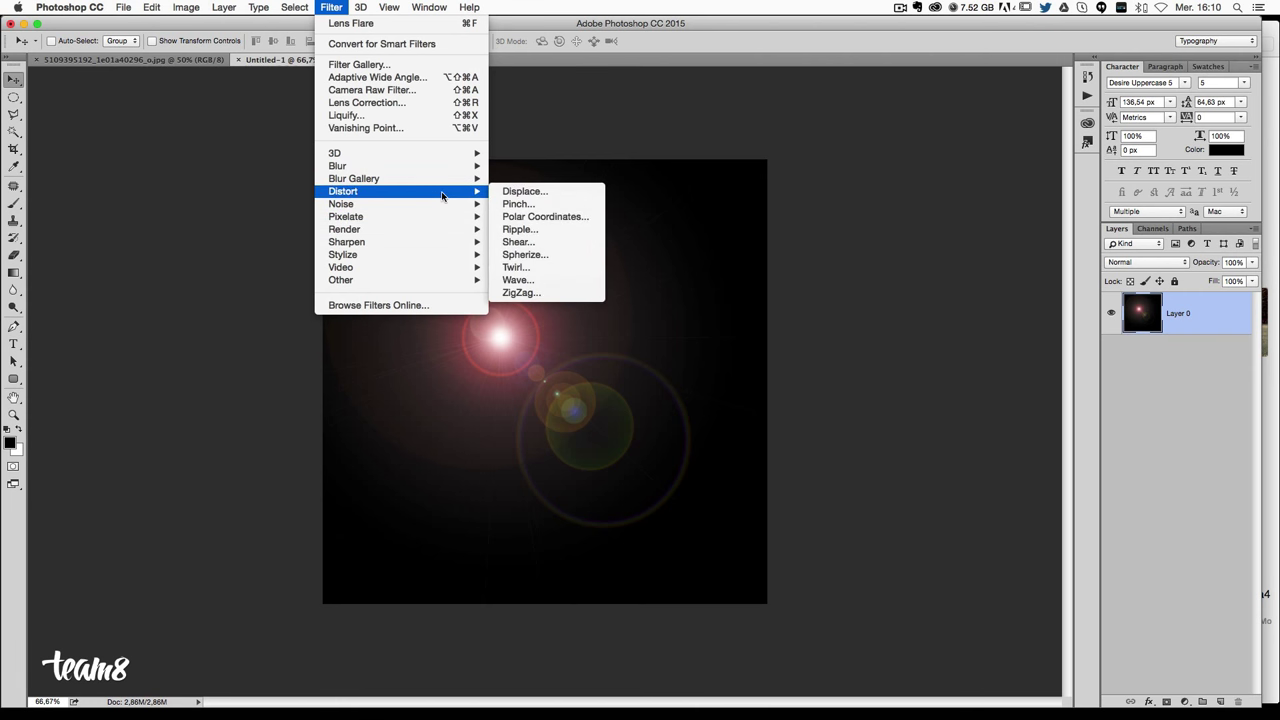
# Apply Polar Coordinates (Polar to Rectangular) to the flare, then flip the layer vertically.
pyautogui.click(560, 217)
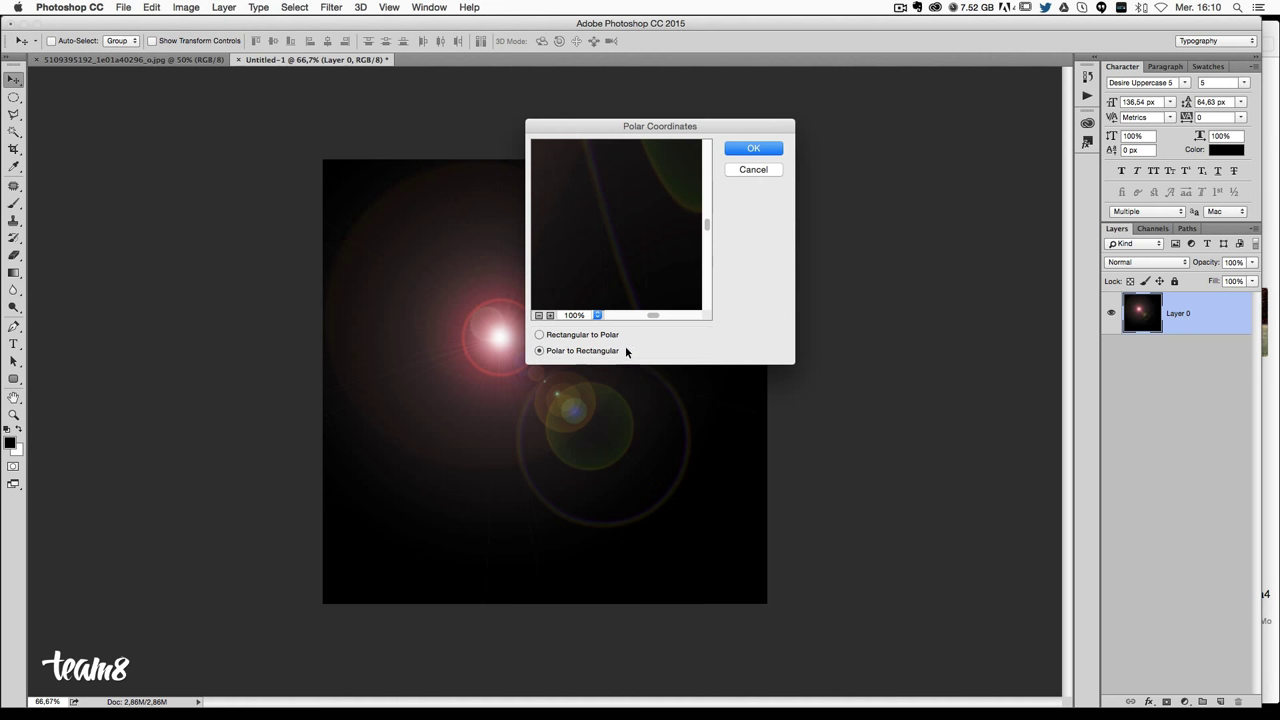
pyautogui.click(746, 150)
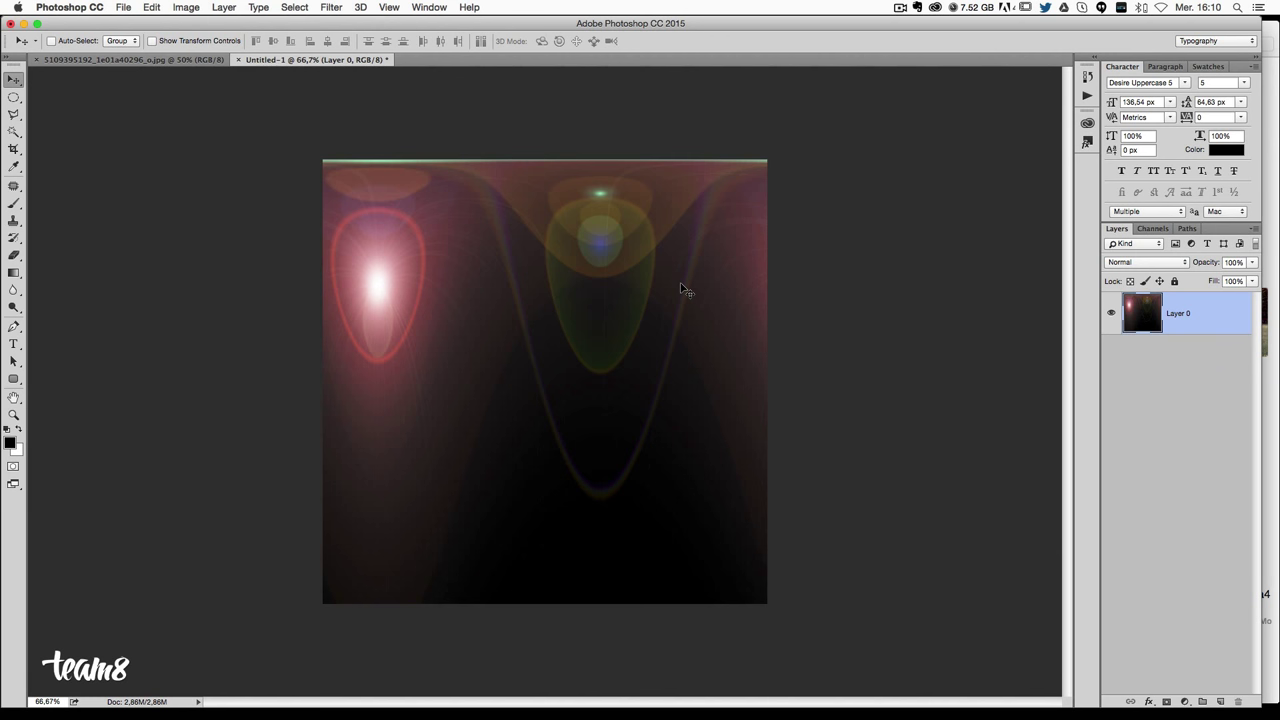
pyautogui.press('super+t')
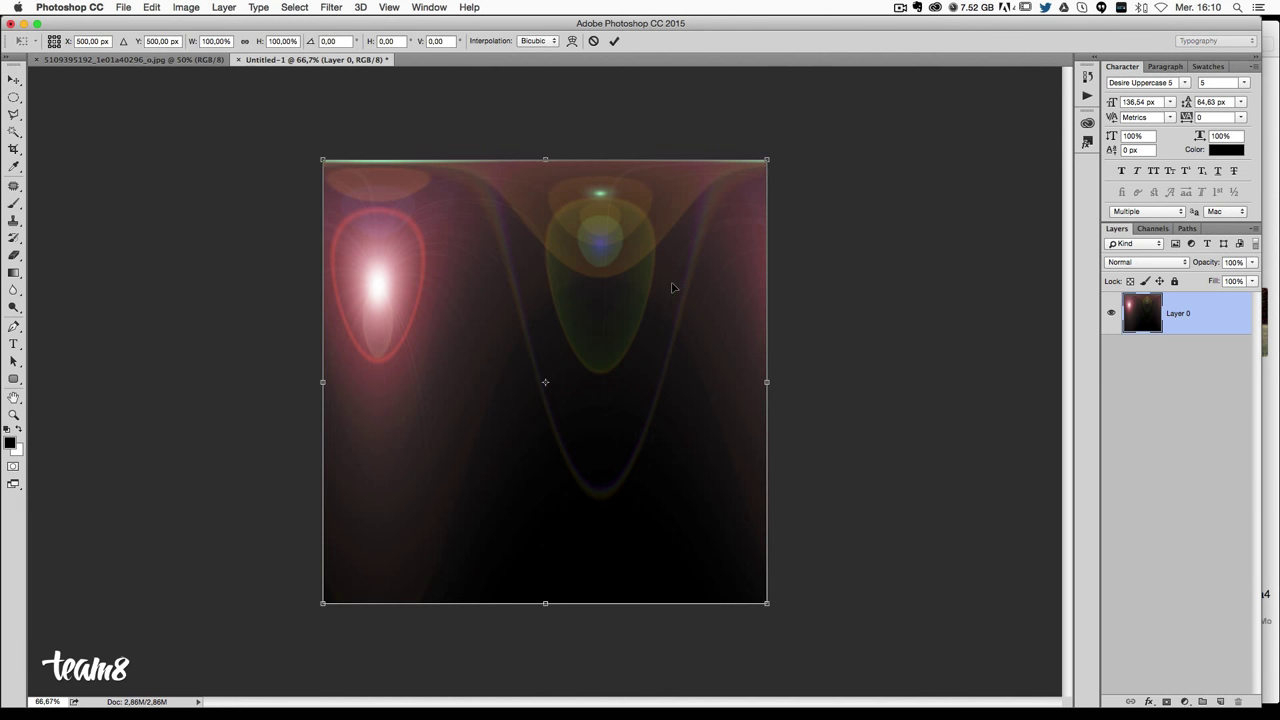
pyautogui.rightClick(672, 287)
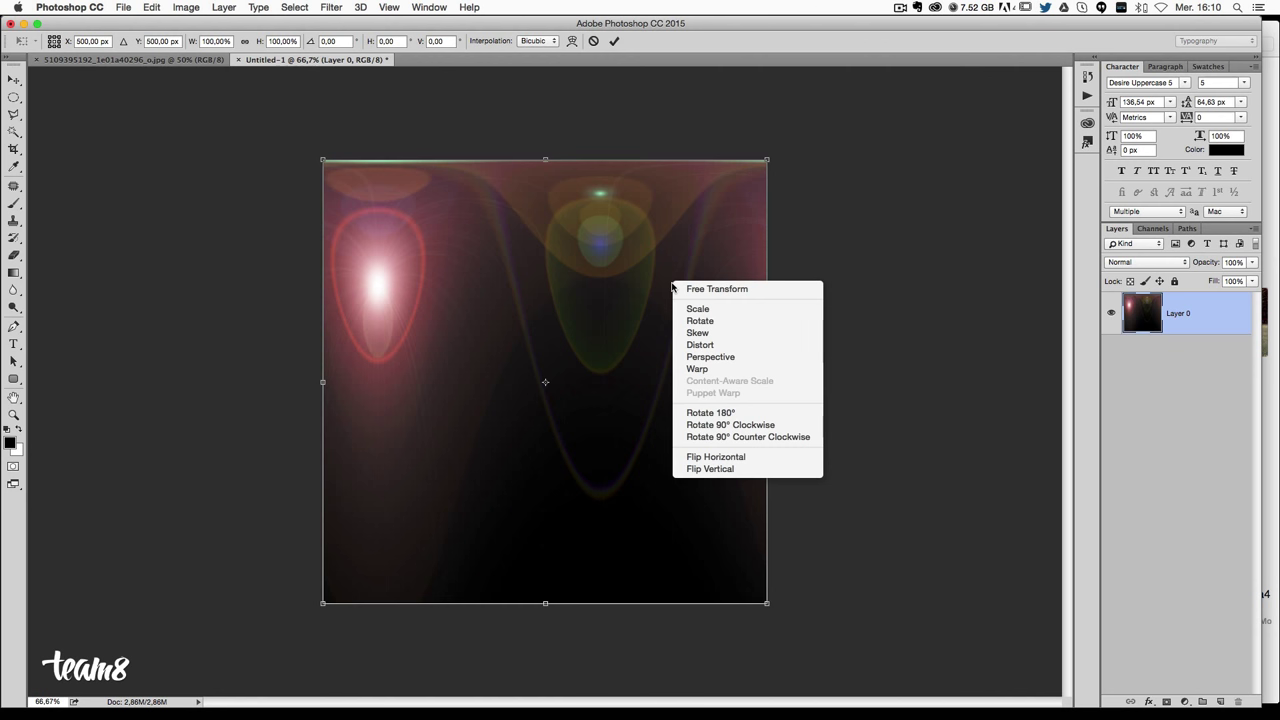
pyautogui.click(725, 470)
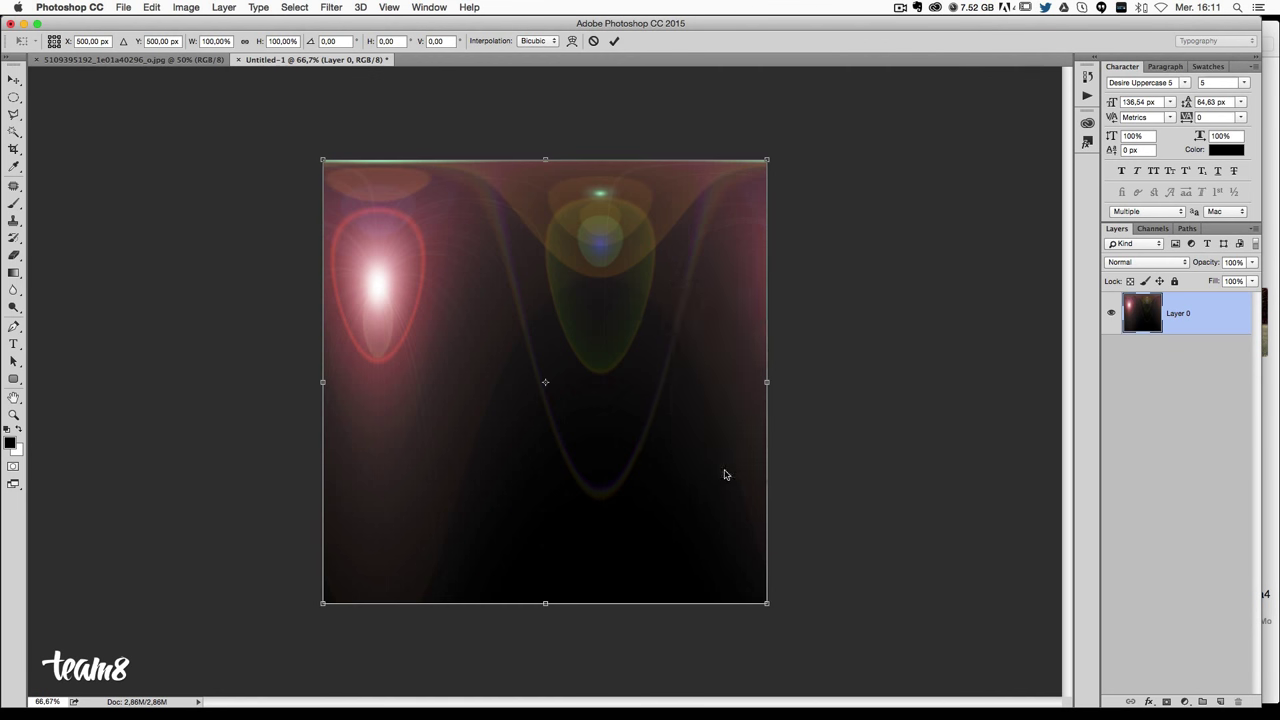
pyautogui.press('Return')
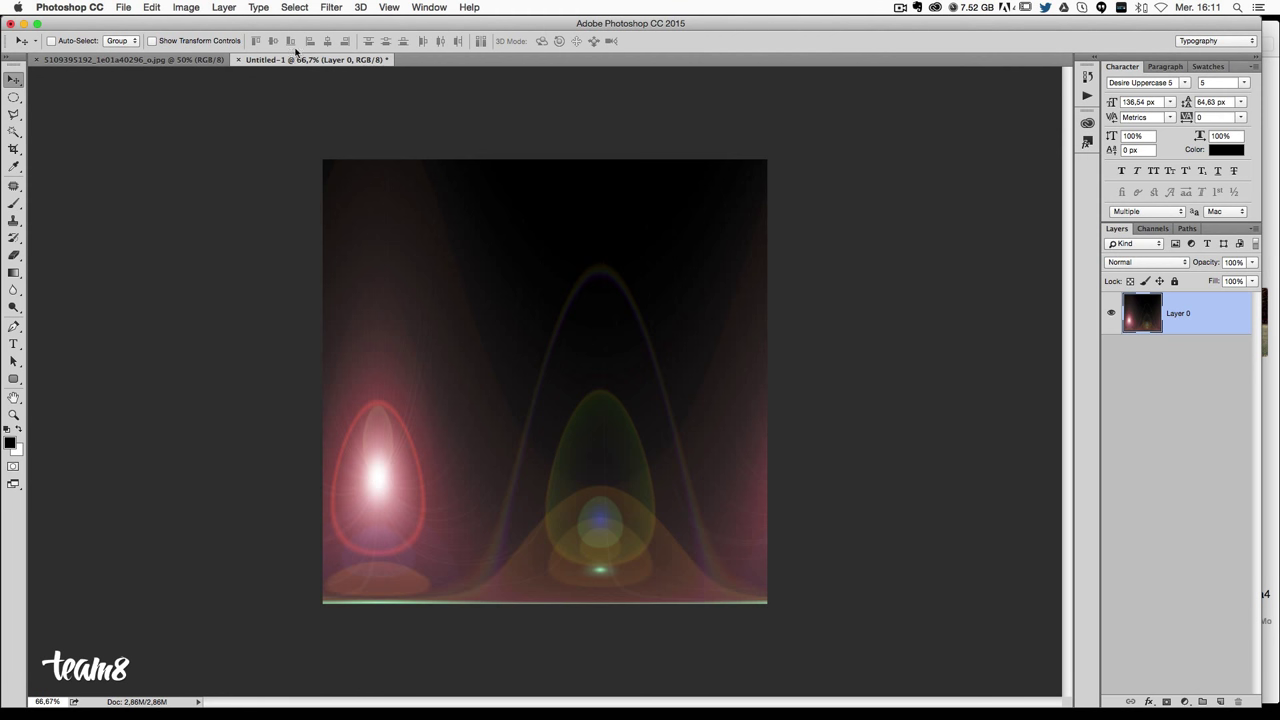
# Reapply Polar Coordinates with Rectangular to Polar to wrap the flare into a sphere.
pyautogui.click(330, 7)
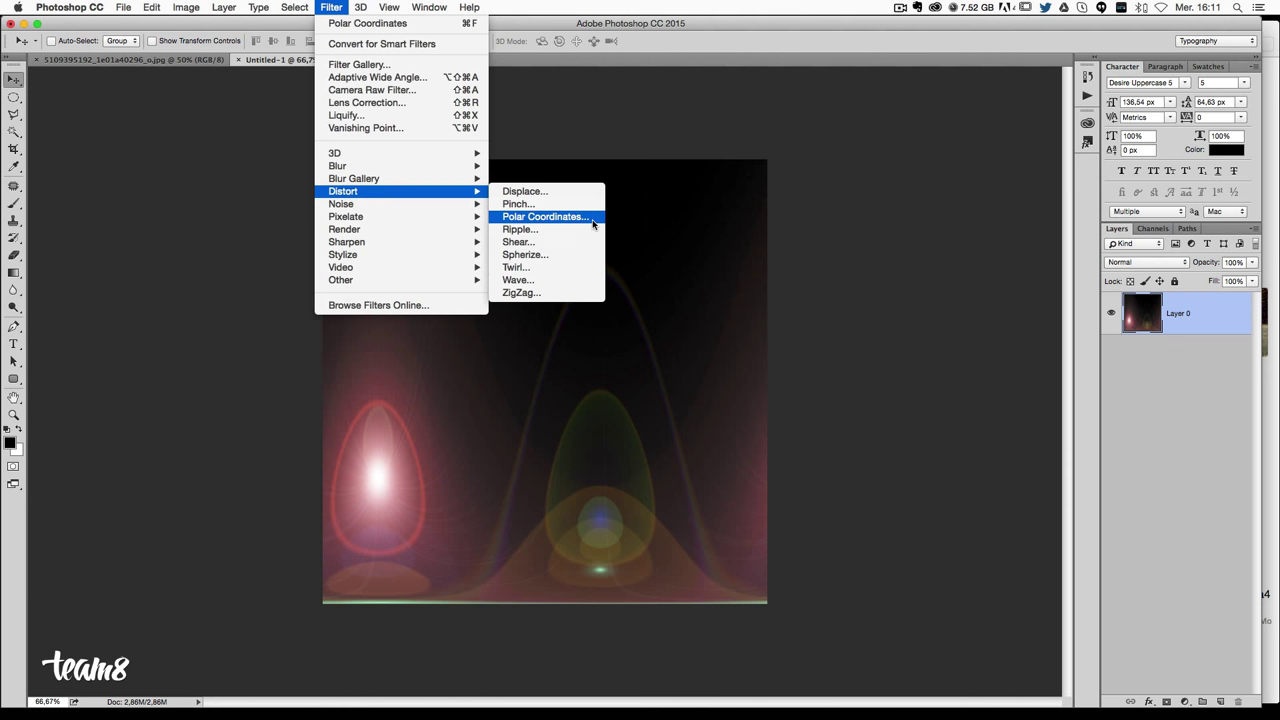
pyautogui.click(575, 217)
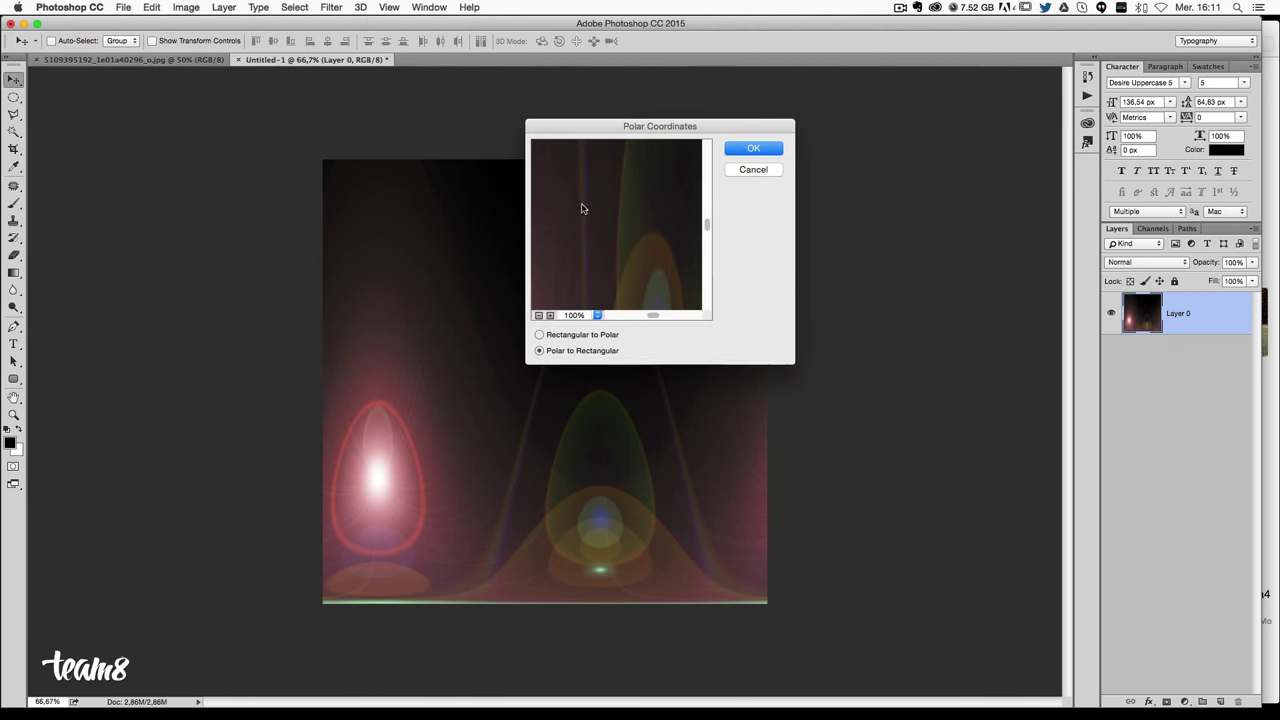
pyautogui.click(539, 334)
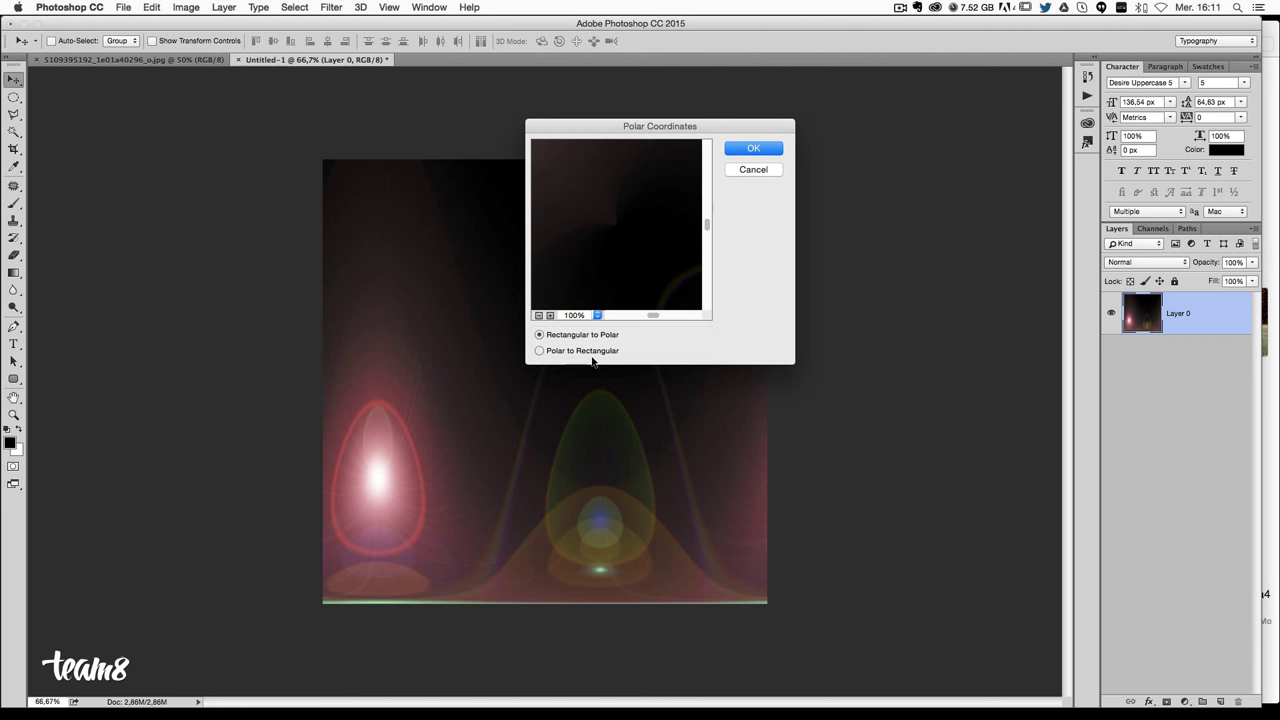
pyautogui.click(755, 147)
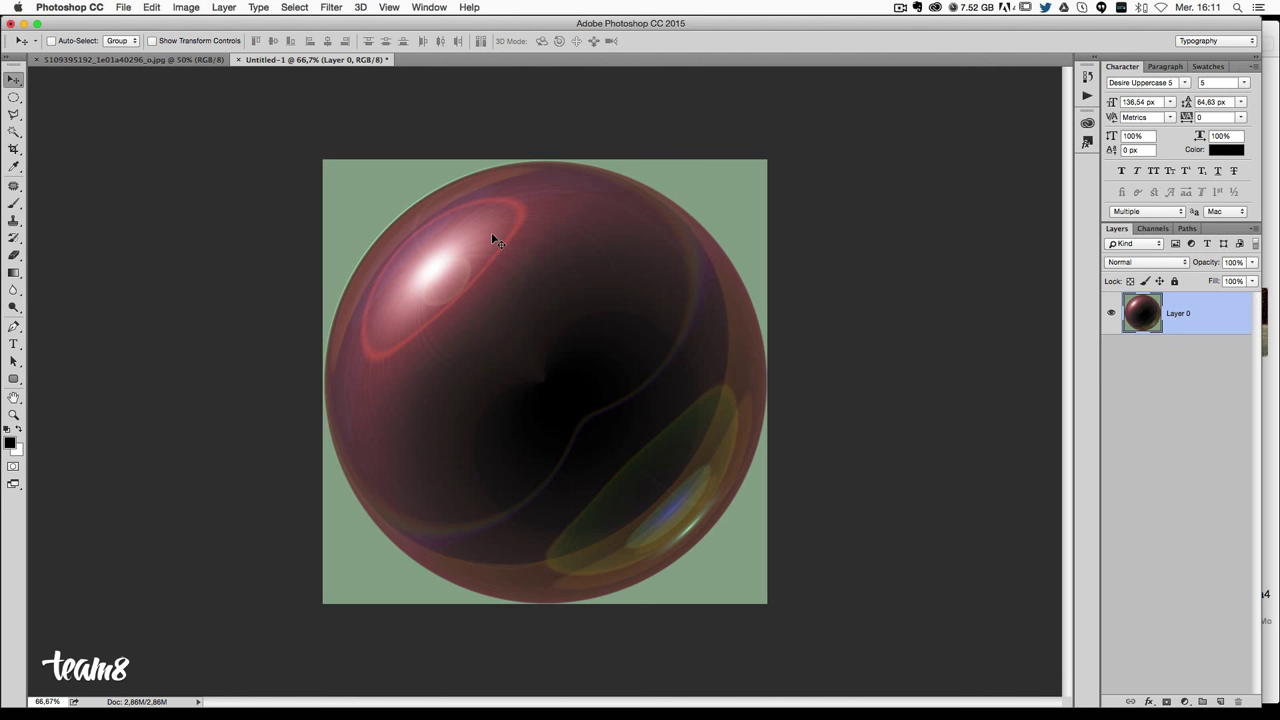
# Mask Layer 0 to a 0 px-feather elliptical selection around the sphere, then target the layer thumbnail.
pyautogui.click(14, 97)
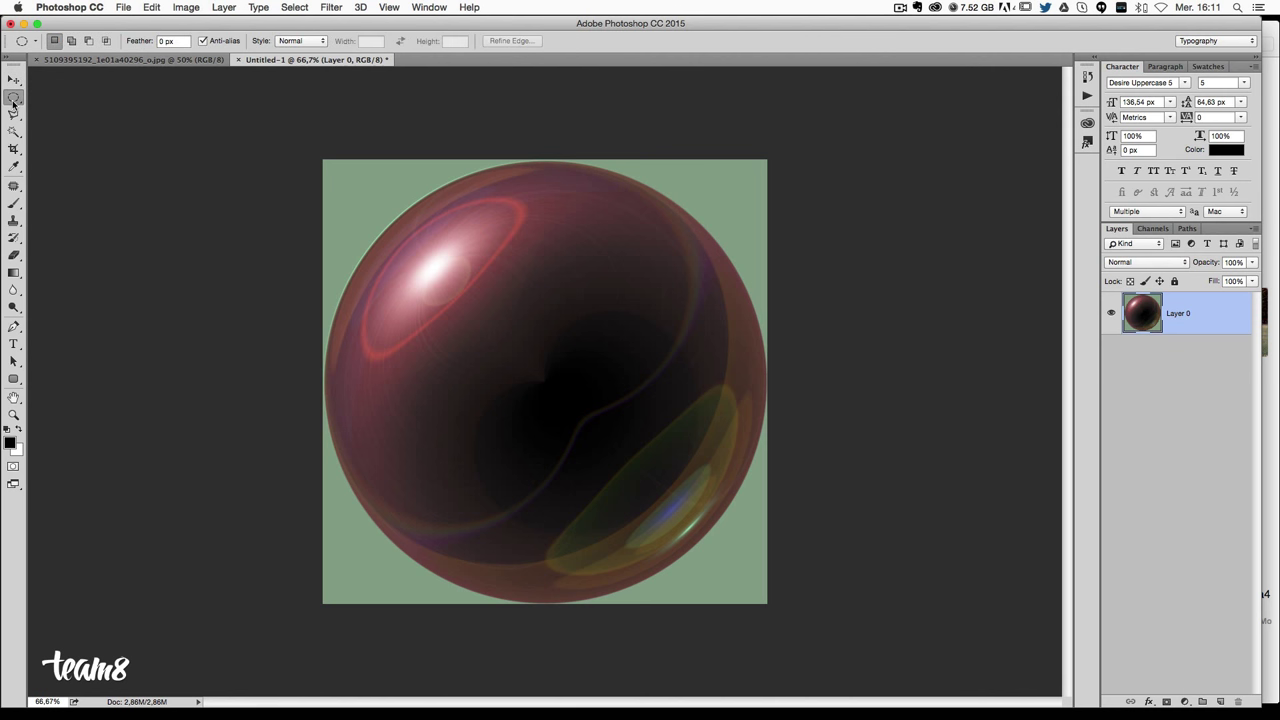
pyautogui.click(14, 100)
pyautogui.click(90, 108)
pyautogui.doubleClick(172, 41)
pyautogui.press('Return')
pyautogui.moveTo(325, 162)
pyautogui.mouseDown()
pyautogui.moveTo(596, 313)
pyautogui.moveTo(1003, 600)
pyautogui.mouseUp()
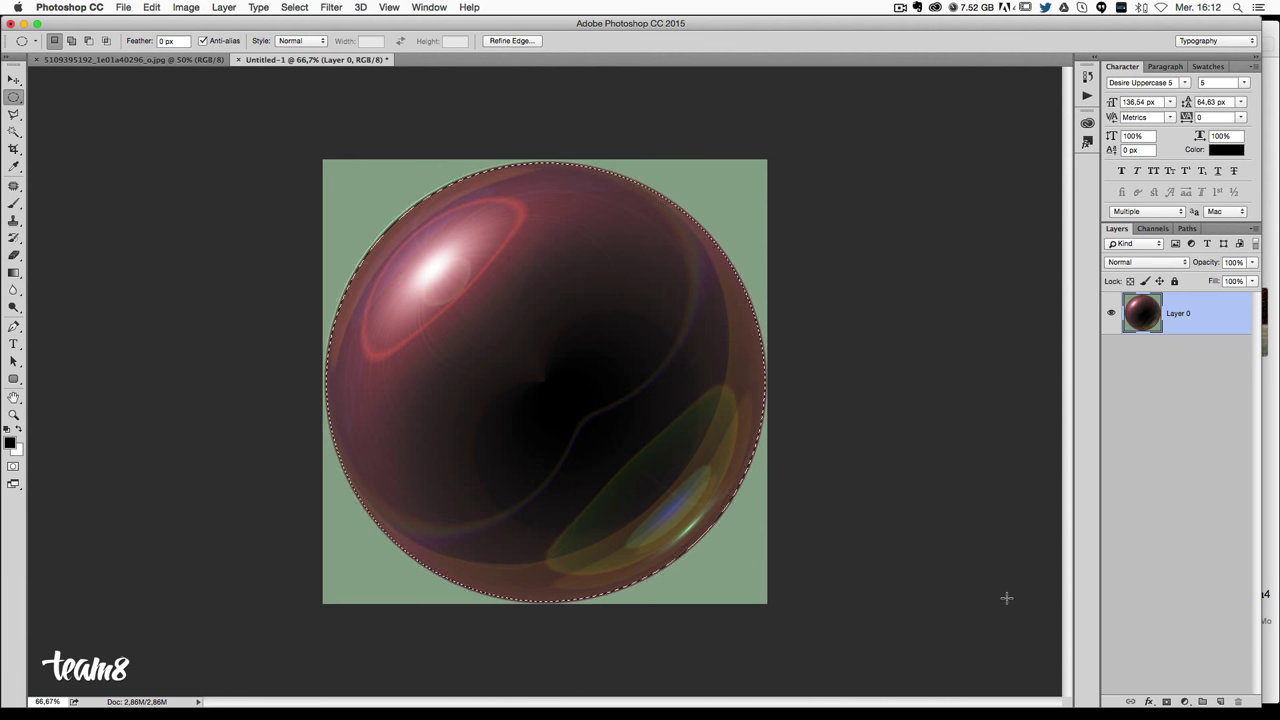
pyautogui.click(1166, 702)
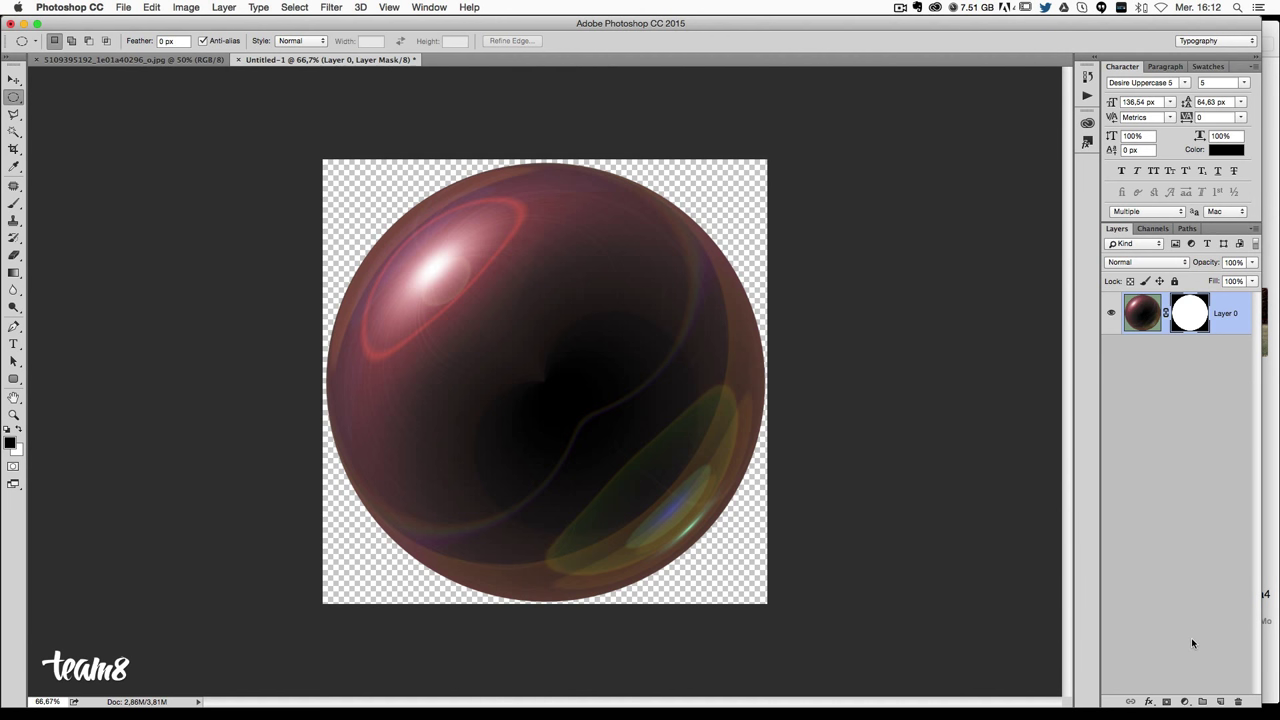
pyautogui.click(1142, 313)
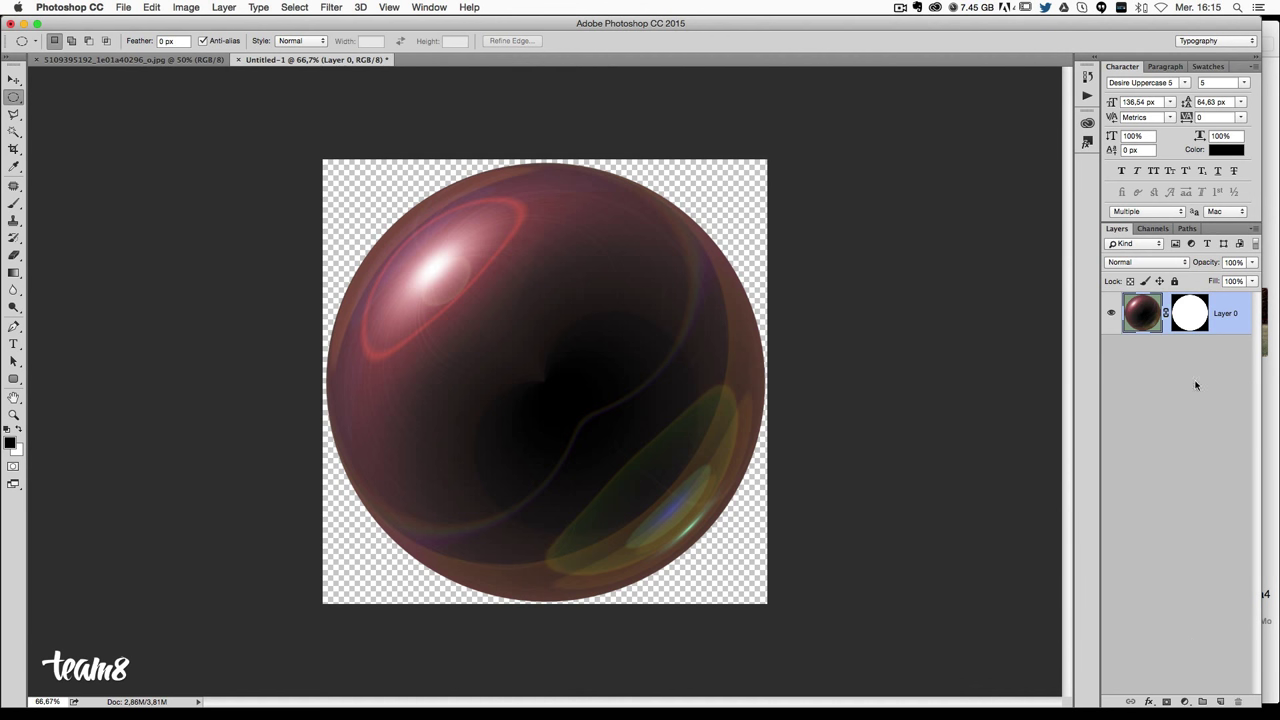
# Add a new Layer 1, delete the extra copy, and move Layer 1 below Layer 0.
pyautogui.click(1220, 701)
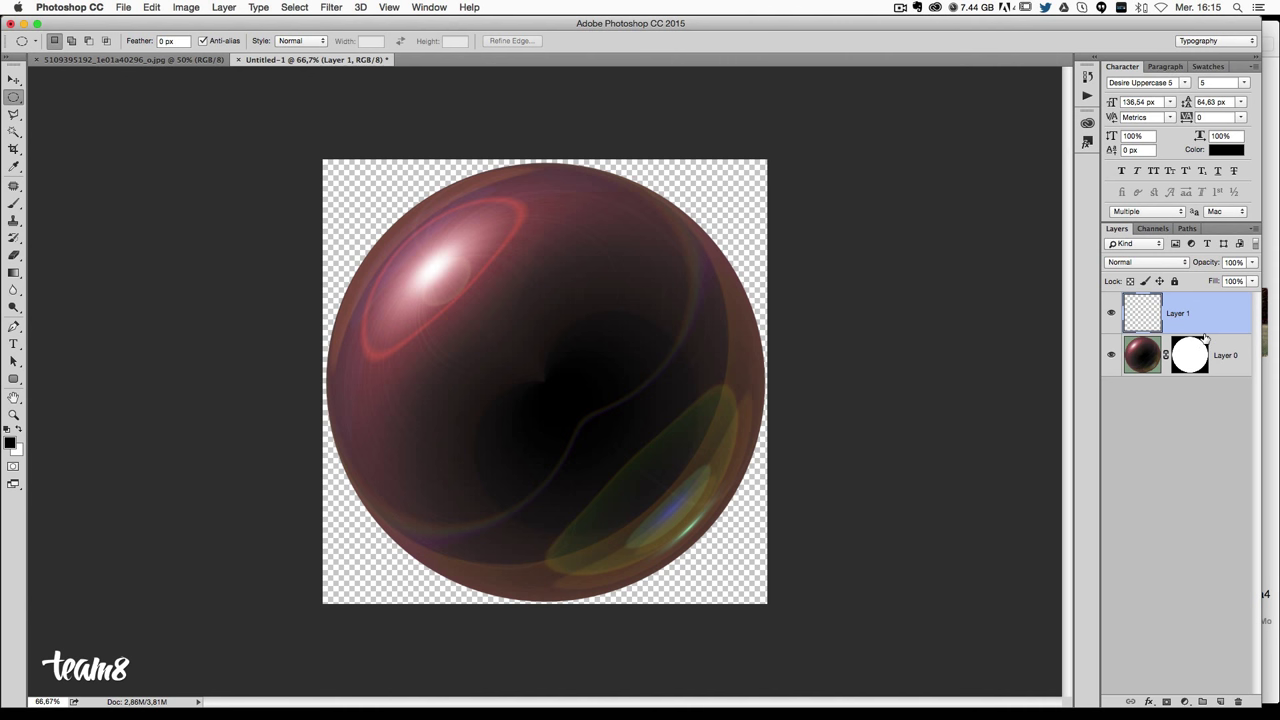
pyautogui.hotkey('ctrl', 'j')
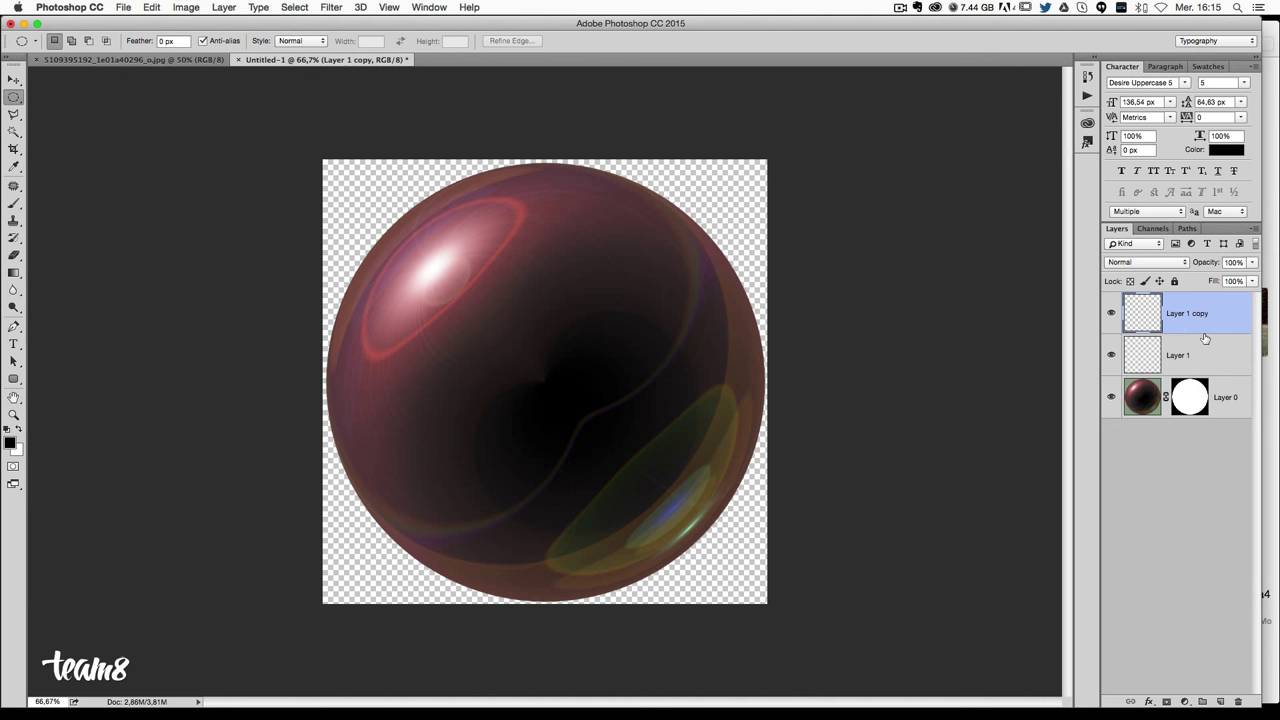
pyautogui.click(224, 7)
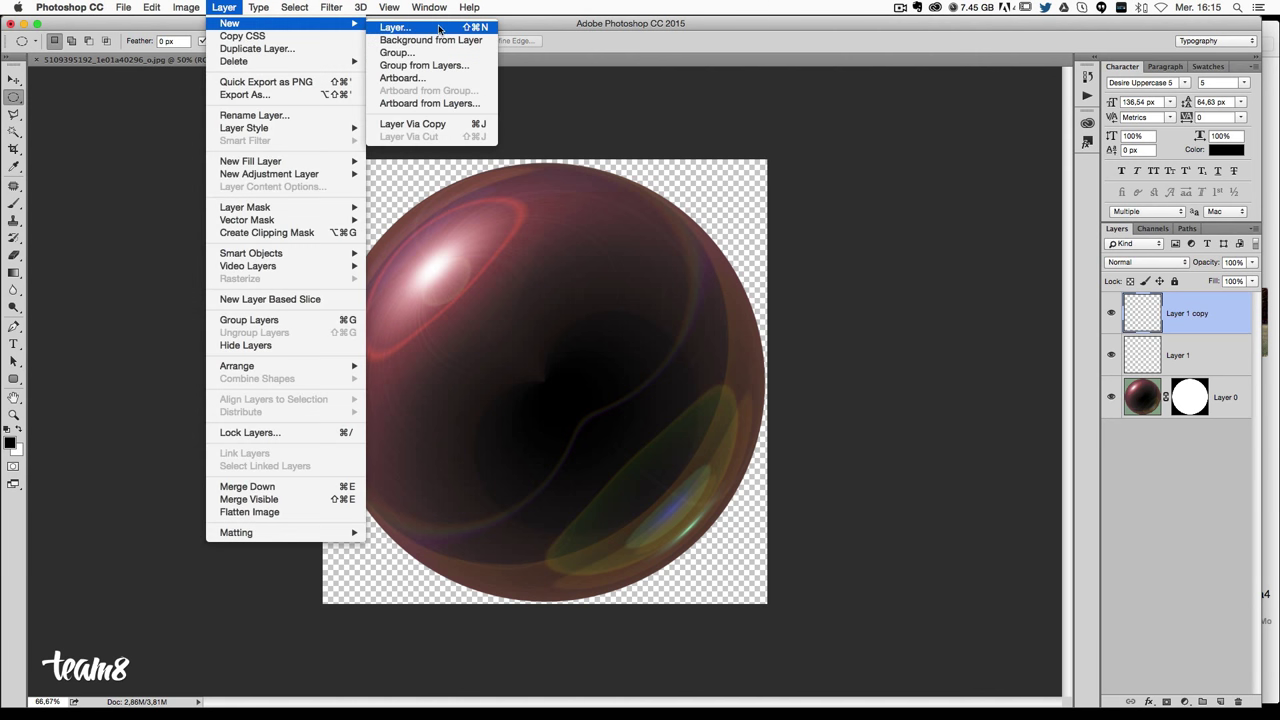
pyautogui.moveTo(230, 23)
pyautogui.click(1174, 477)
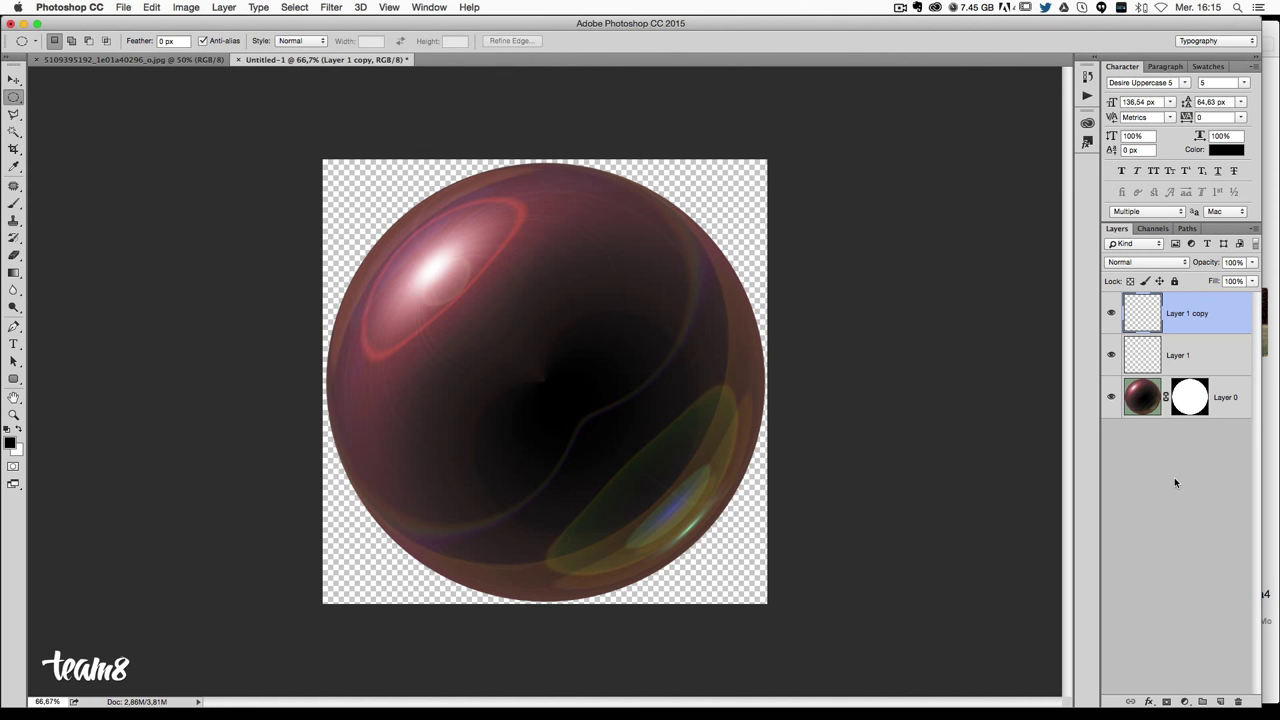
pyautogui.click(1238, 701)
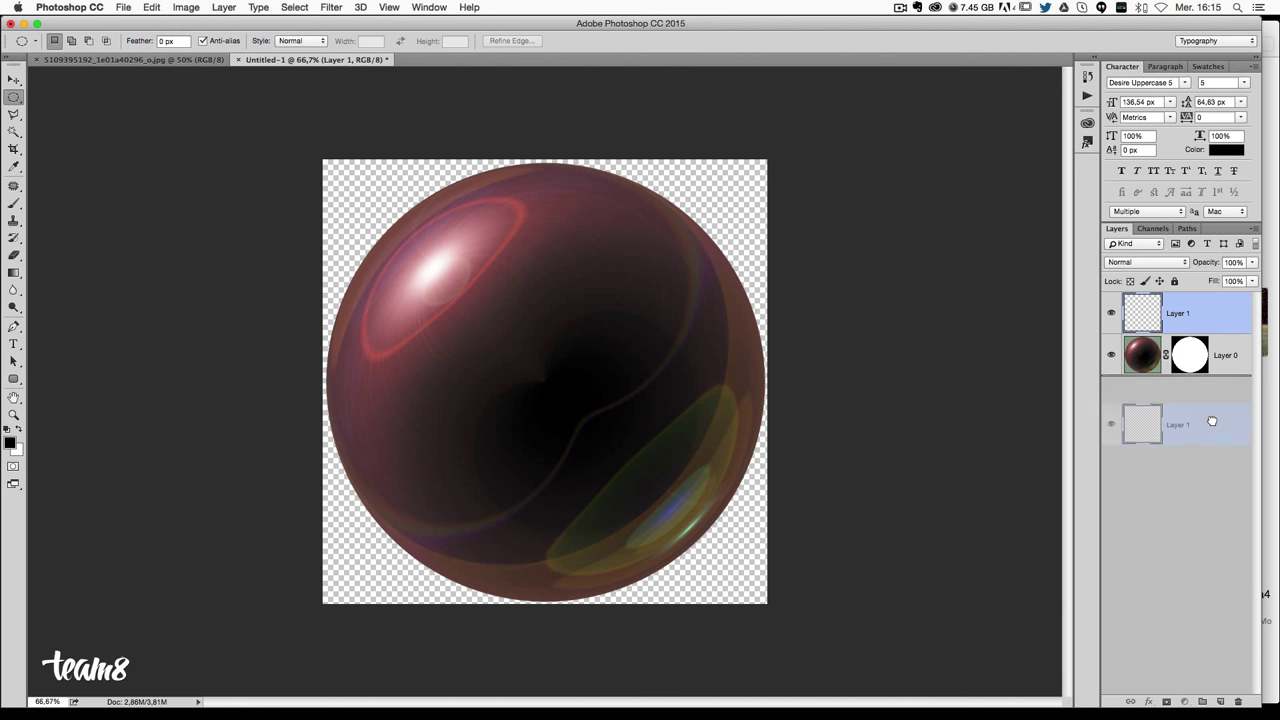
pyautogui.moveTo(1213, 354); pyautogui.dragTo(1213, 425)
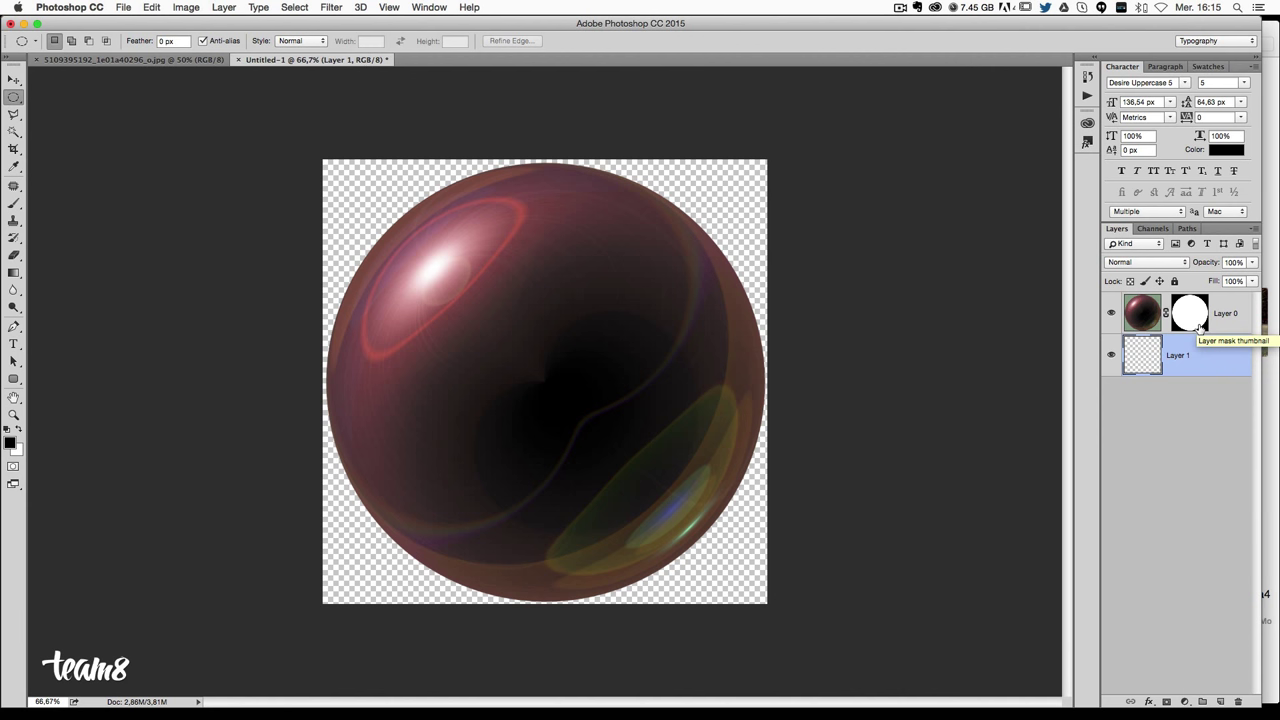
# Fill Layer 1 with black, then show the Channels panel.
pyautogui.hotkey('shift', 'BackSpace')
pyautogui.press('Return')
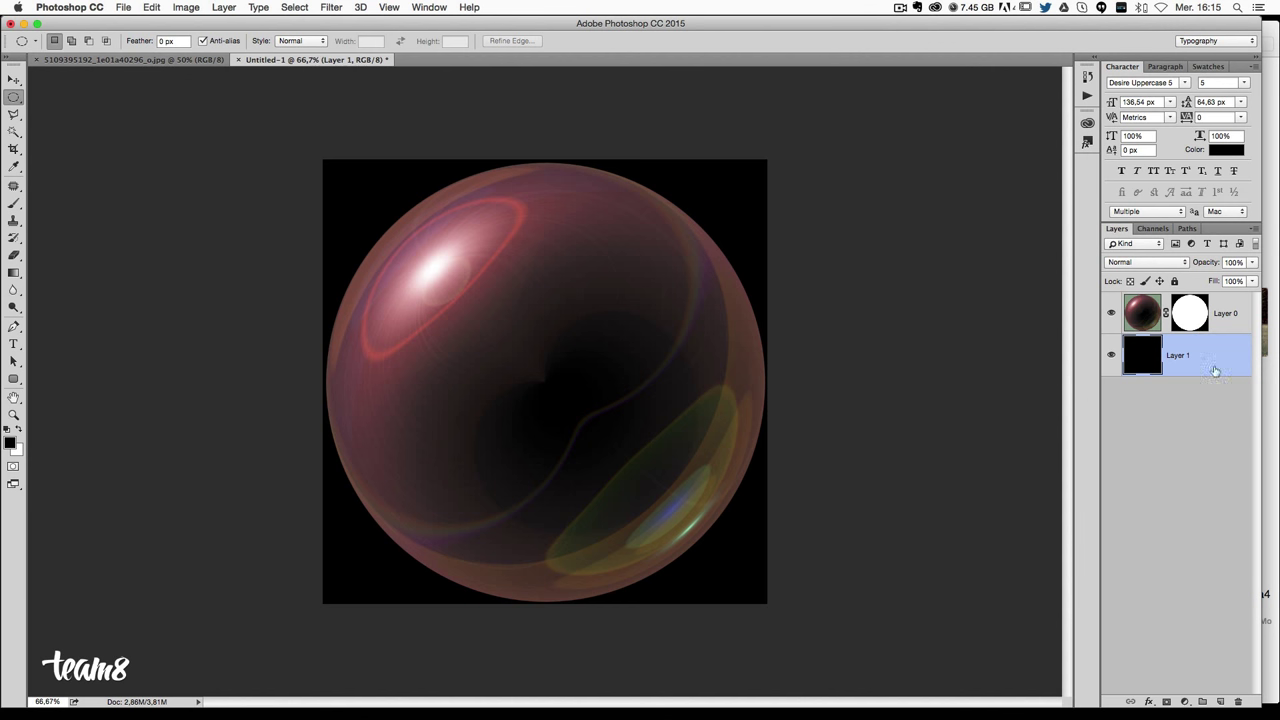
pyautogui.click(1156, 229)
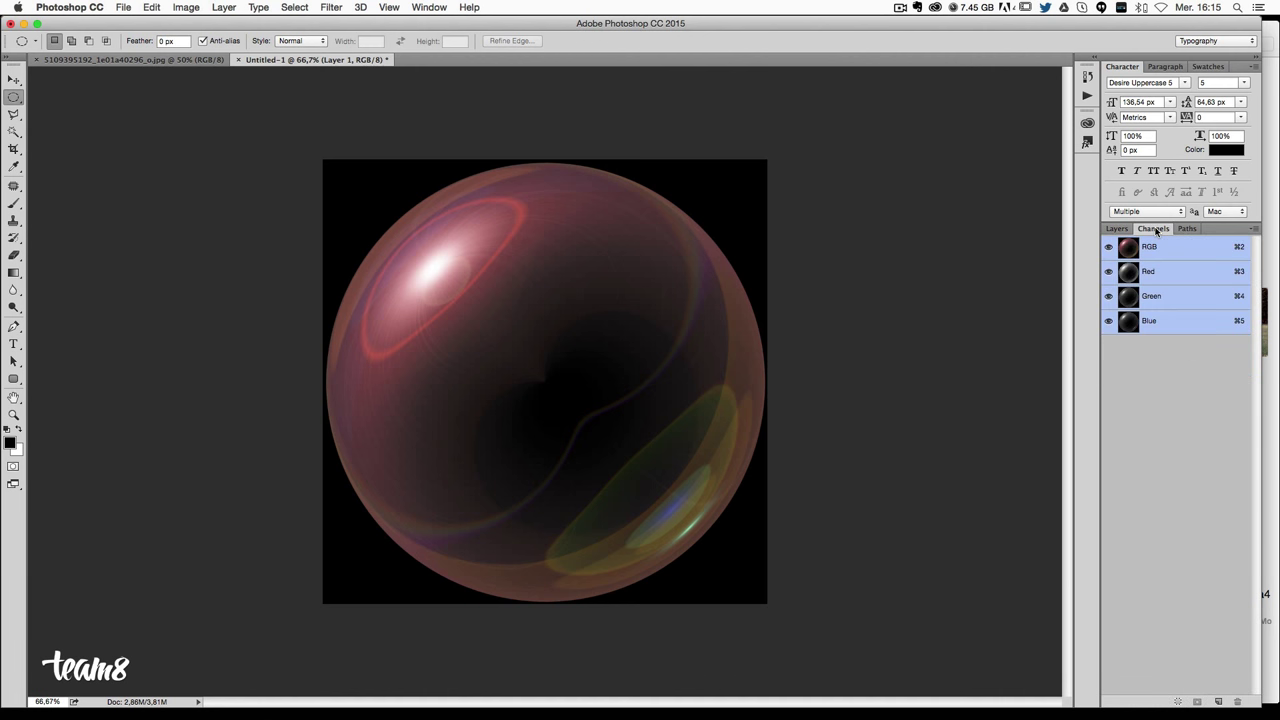
# Load the sphere's brightest areas as a selection and add an empty Layer 2 above Layer 0.
pyautogui.click(1177, 703)
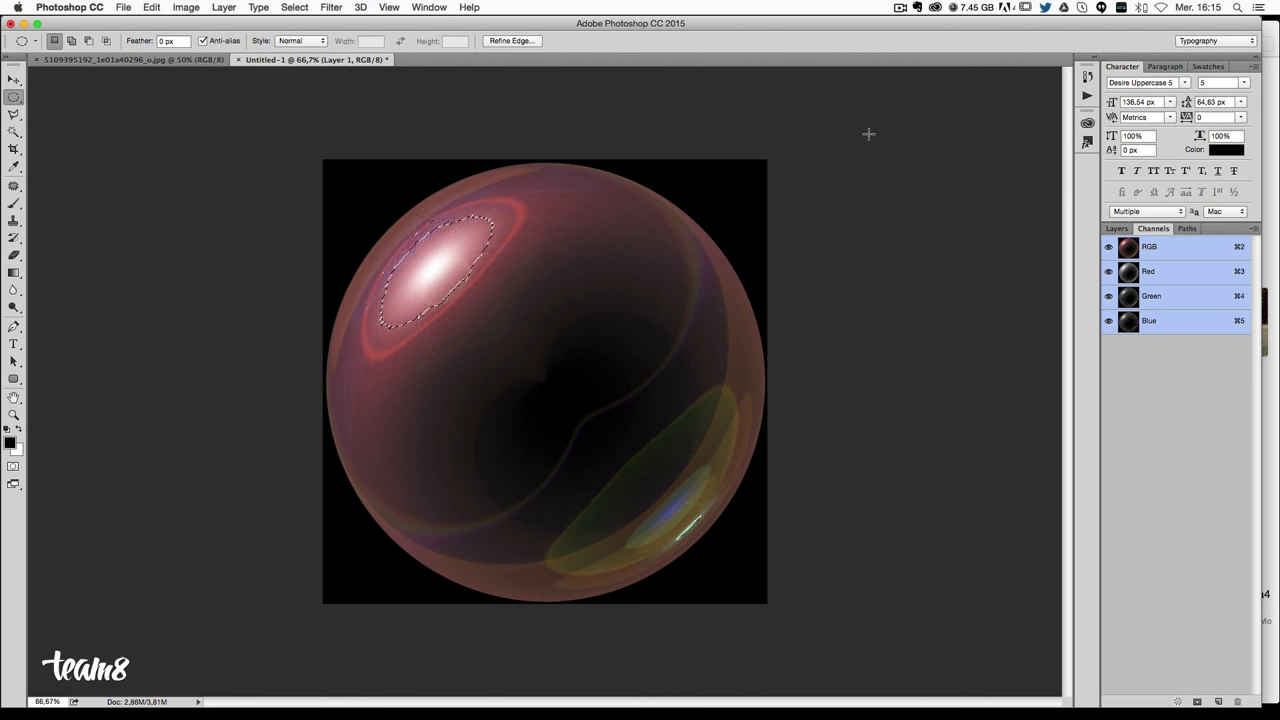
pyautogui.click(1115, 230)
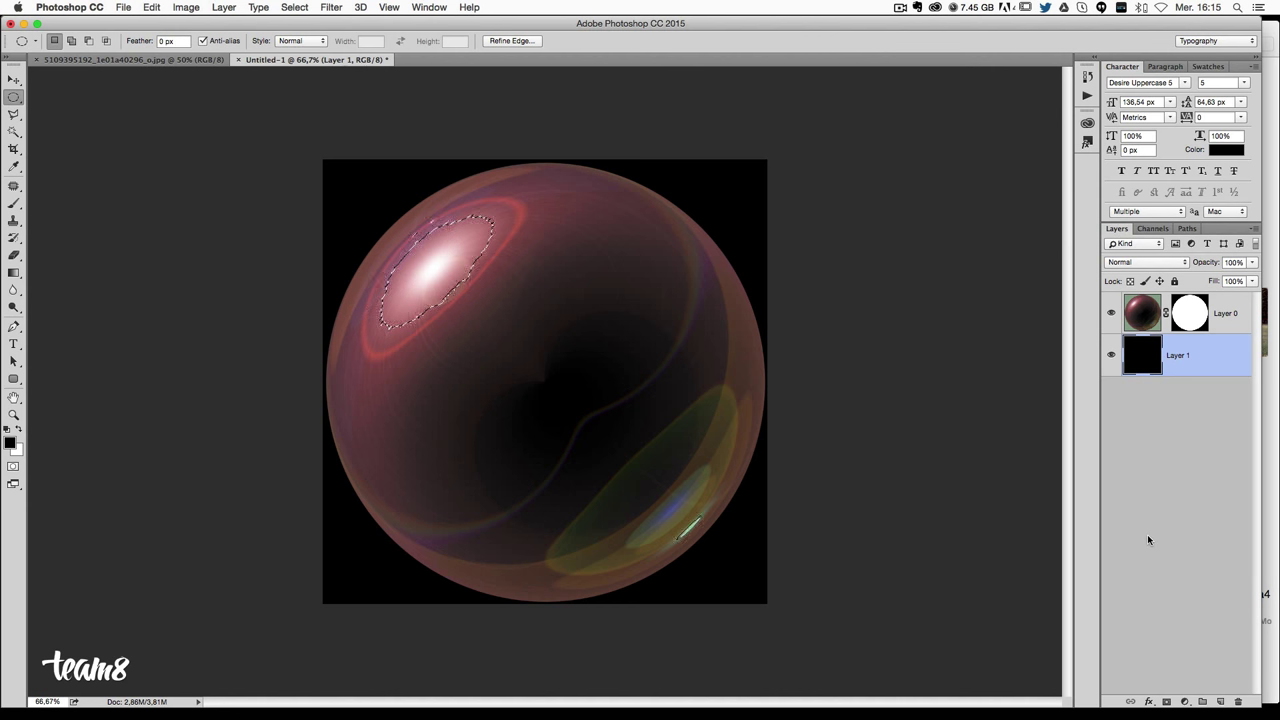
pyautogui.click(1222, 320)
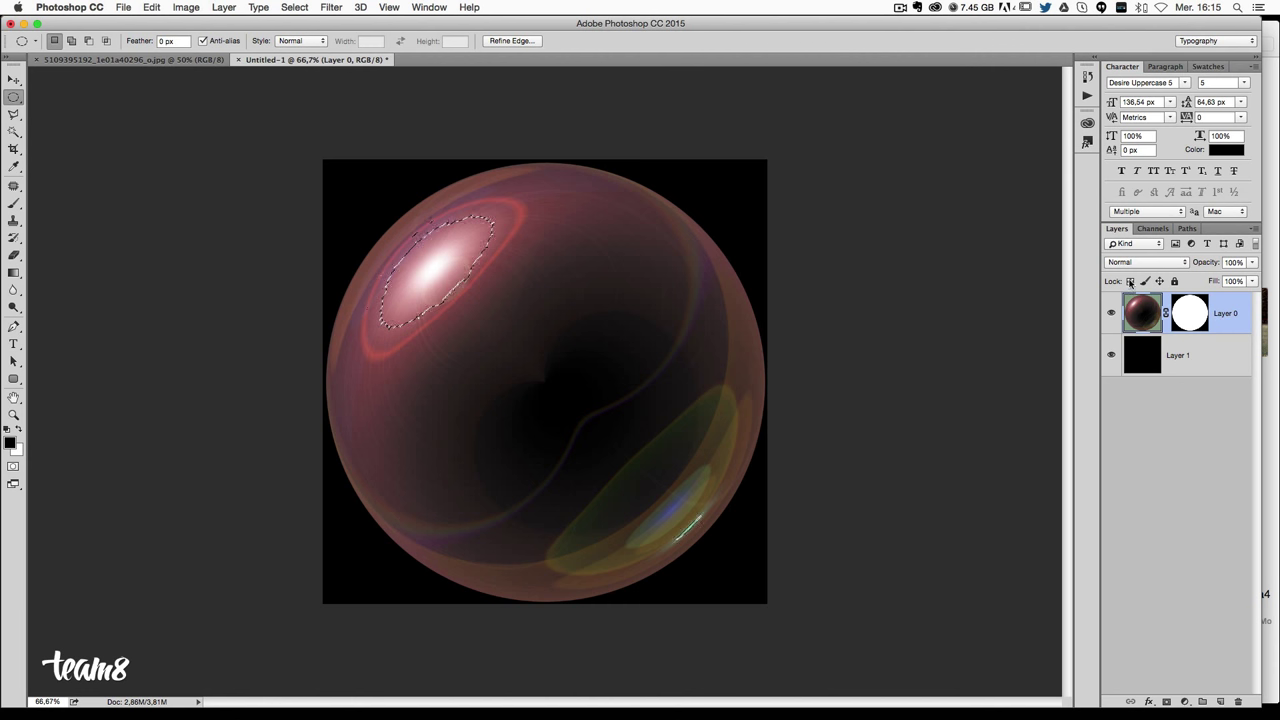
pyautogui.click(1221, 703)
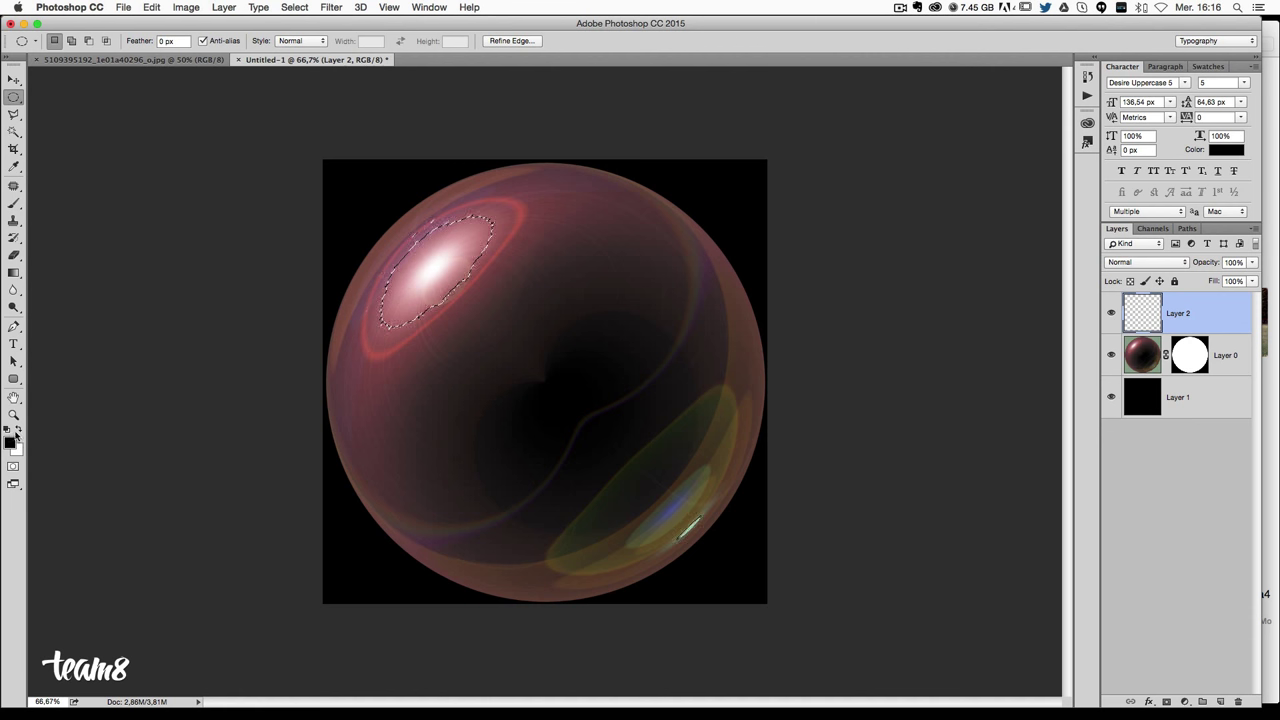
# Fill the highlight selection on Layer 2 with white at 100%, then deselect.
pyautogui.click(19, 429)
pyautogui.click(19, 429)
pyautogui.click(19, 429)
pyautogui.click(19, 429)
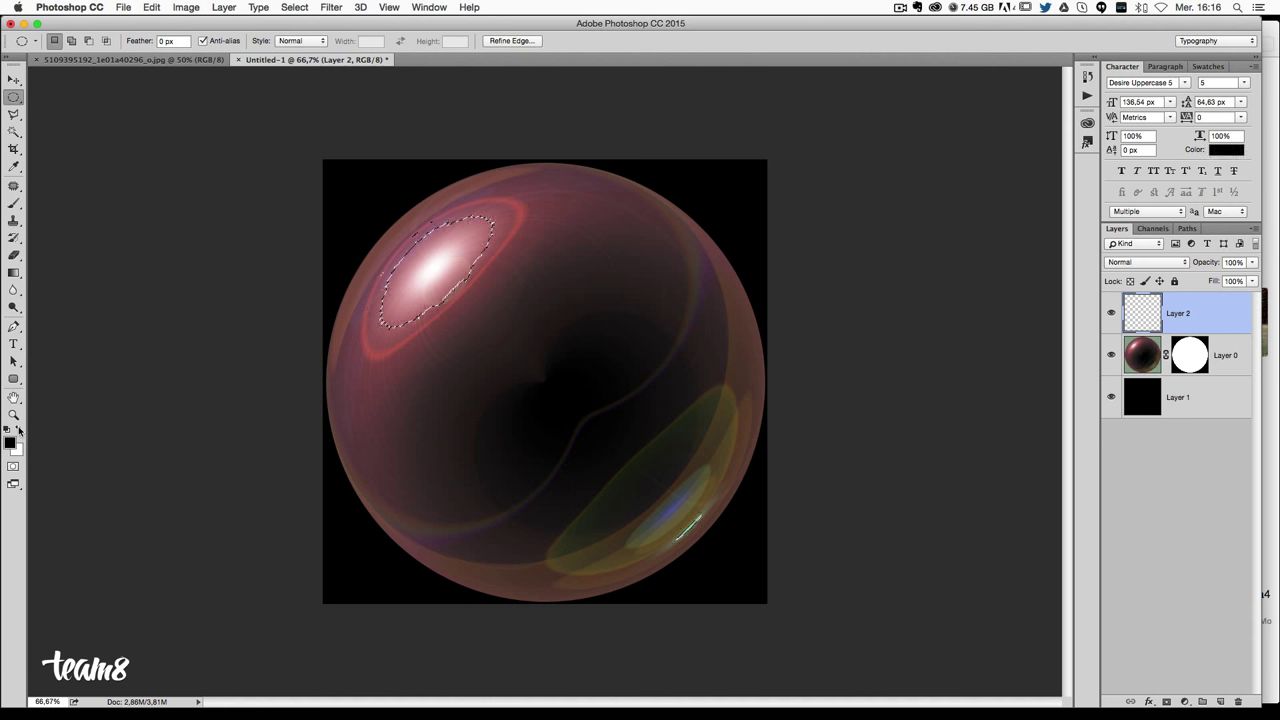
pyautogui.click(19, 429)
pyautogui.click(19, 429)
pyautogui.click(19, 429)
pyautogui.click(19, 429)
pyautogui.click(19, 429)
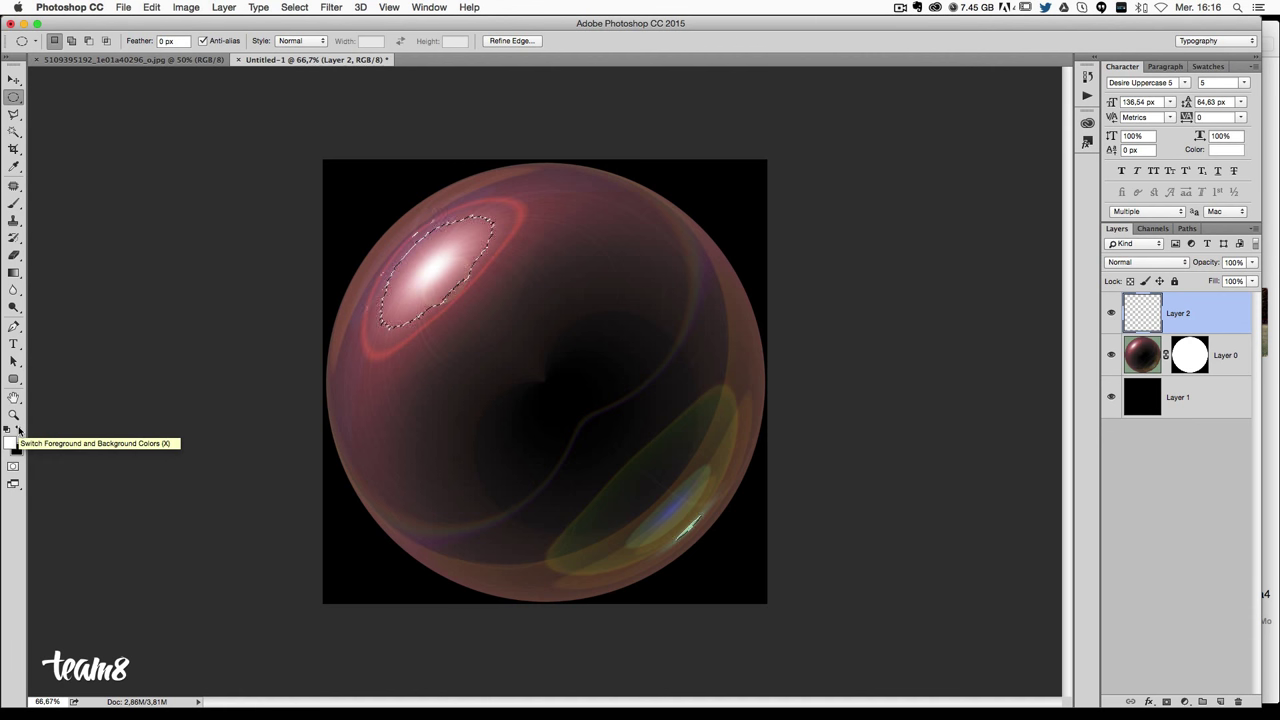
pyautogui.click(19, 429)
pyautogui.click(19, 429)
pyautogui.press('x')
pyautogui.press('x')
pyautogui.press('x')
pyautogui.press('x')
pyautogui.press('x')
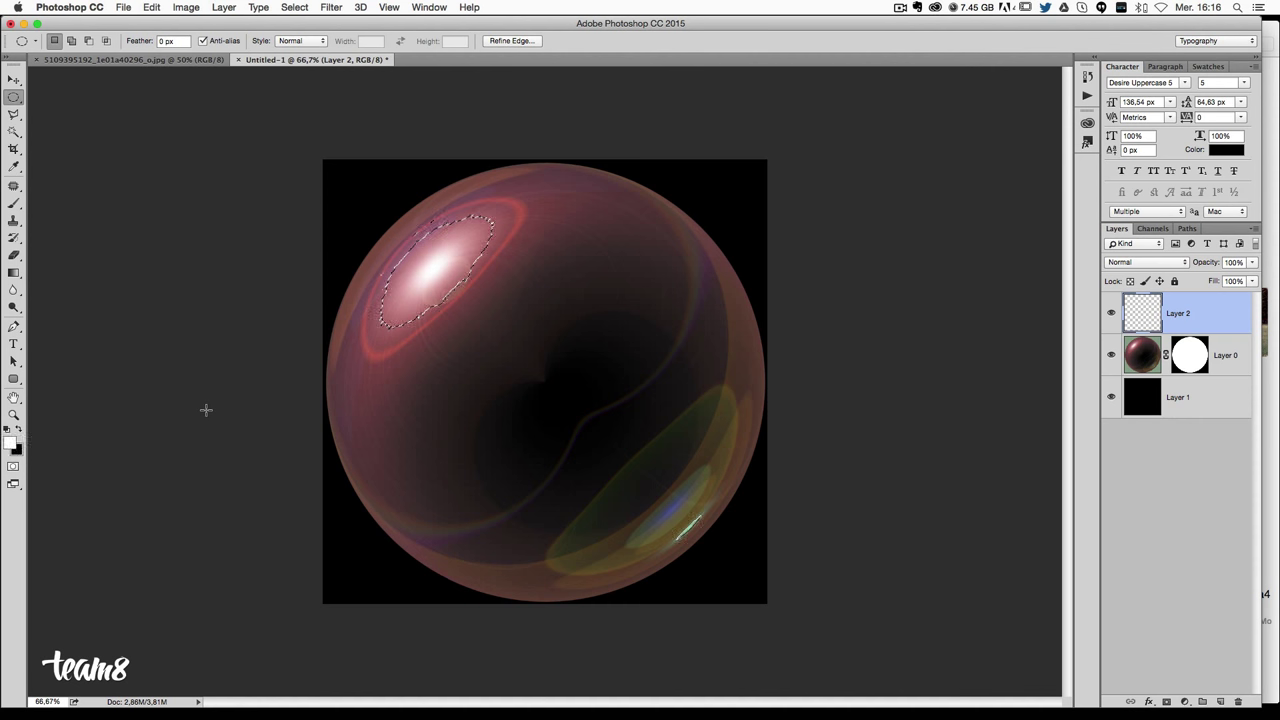
pyautogui.press('x')
pyautogui.press('x')
pyautogui.press('x')
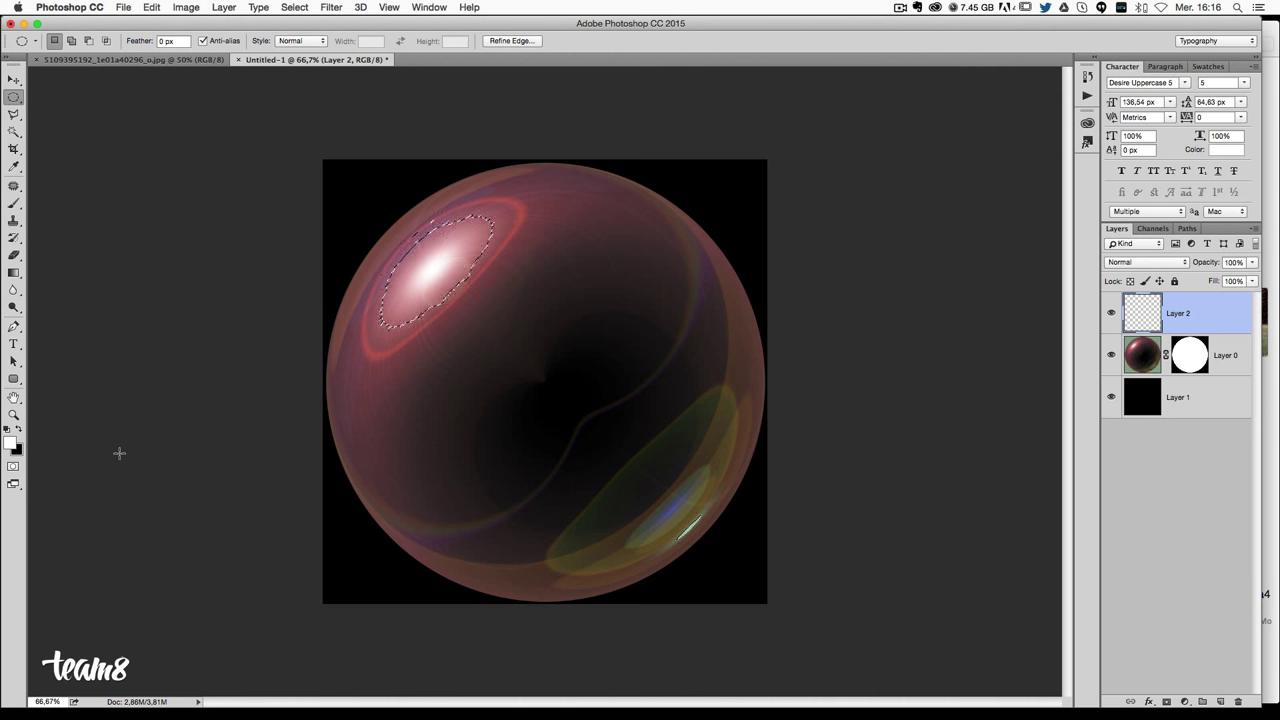
pyautogui.hotkey('shift', 'BackSpace')
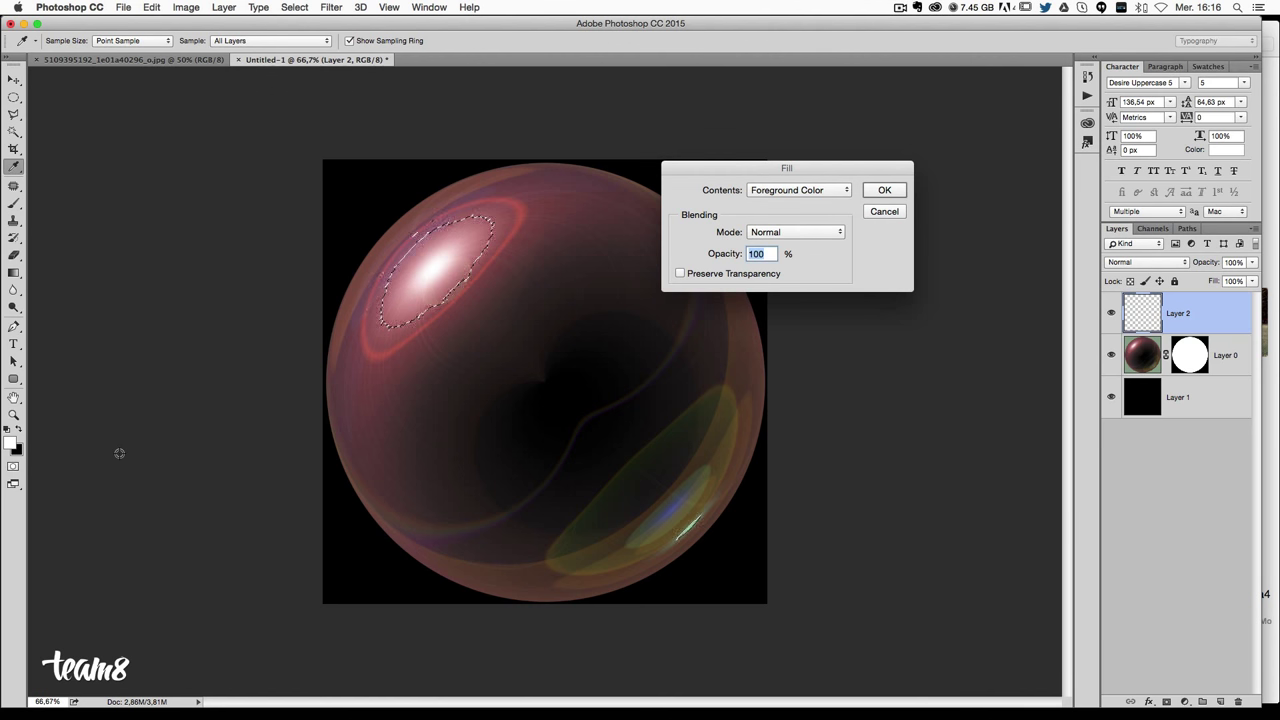
pyautogui.press('Return')
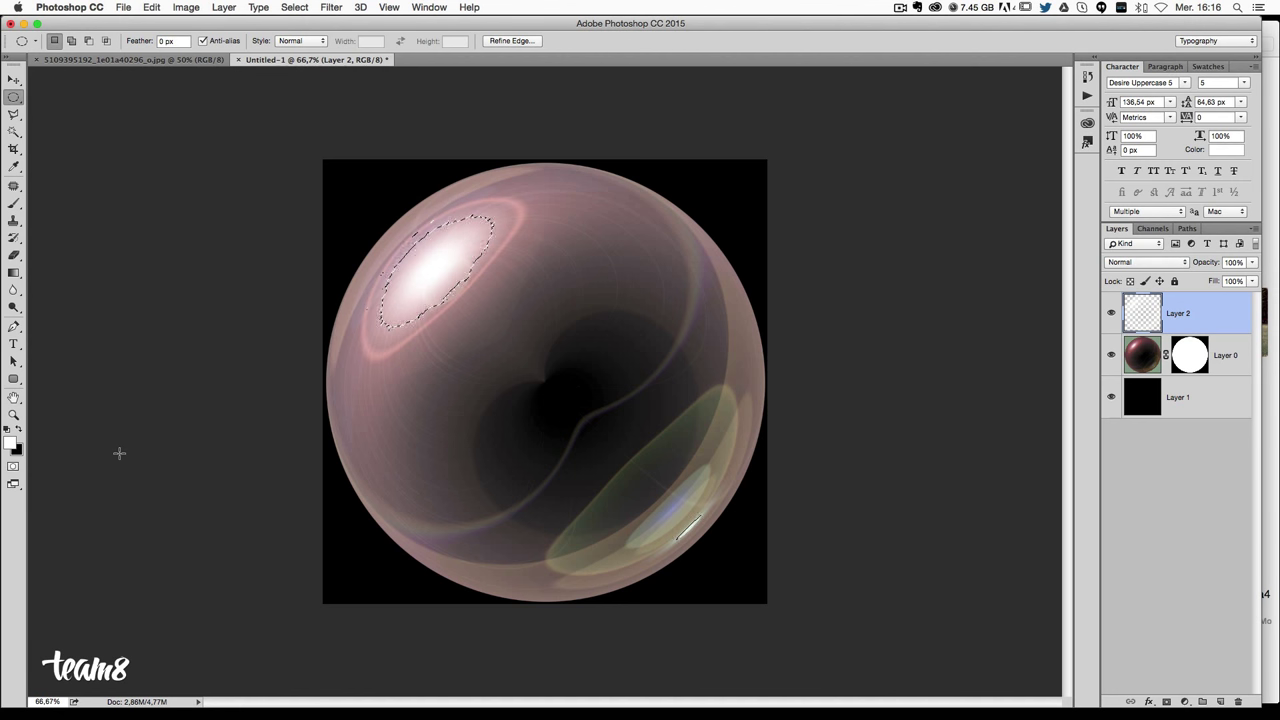
pyautogui.click(119, 453)
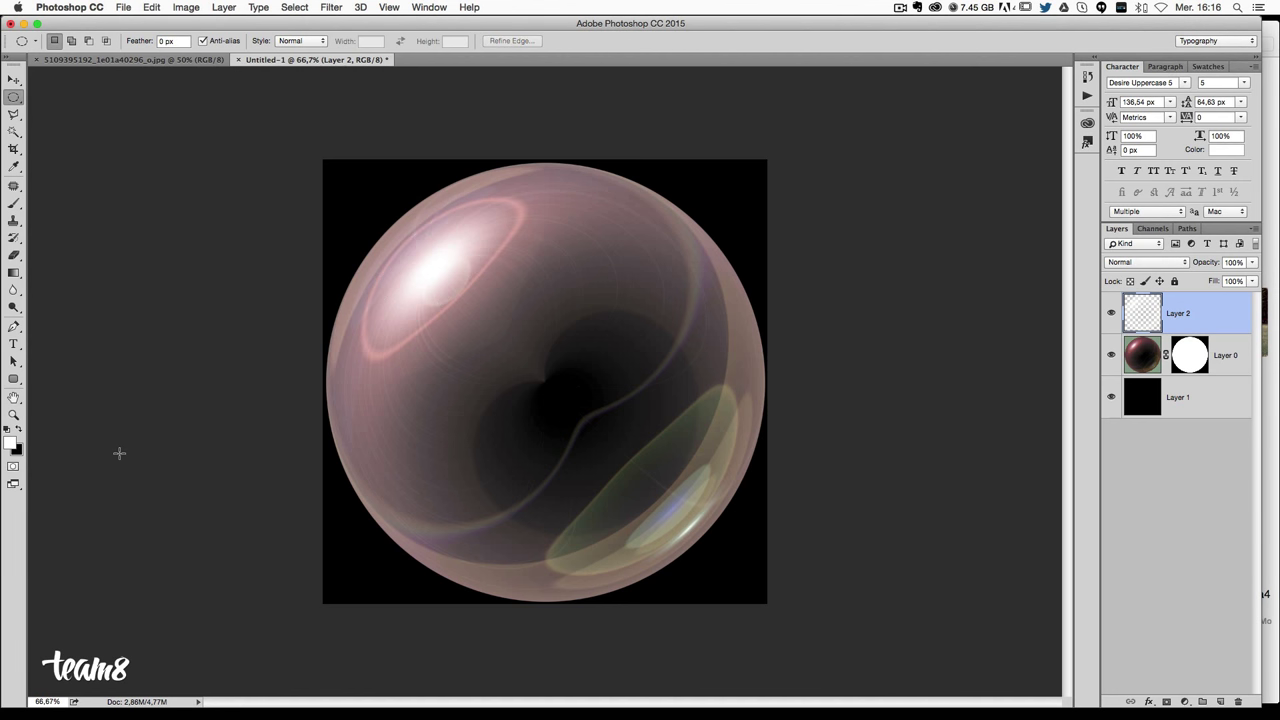
# Hide Layer 0 and toggle Layer 1's visibility to check the bubble's transparency, leaving Layer 1 visible.
pyautogui.click(1111, 355)
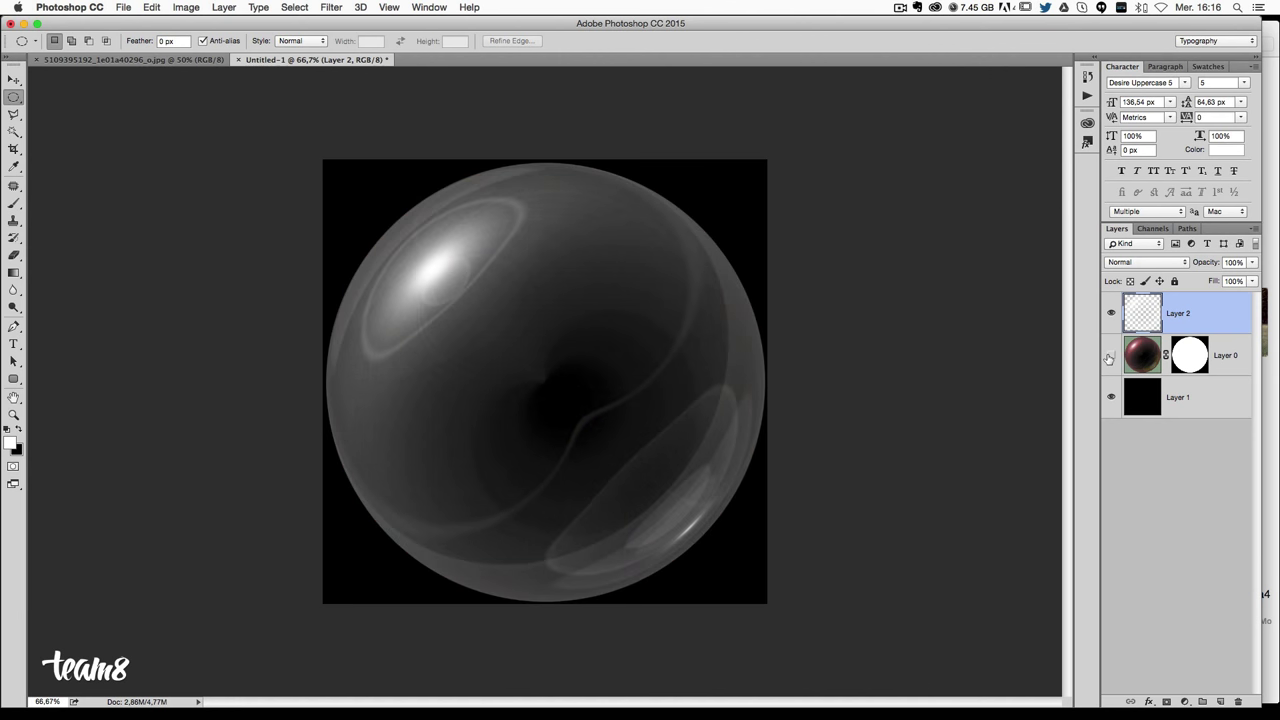
pyautogui.click(1216, 363)
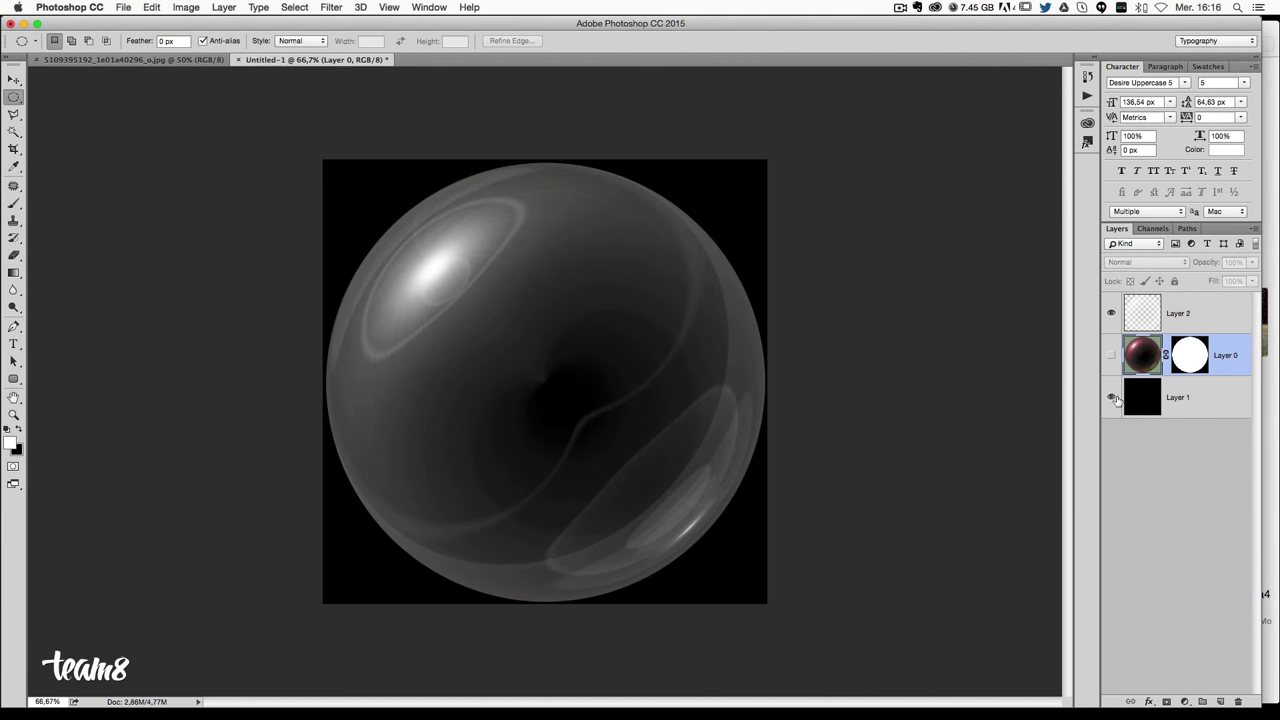
pyautogui.click(1111, 398)
pyautogui.click(1112, 399)
pyautogui.click(1112, 399)
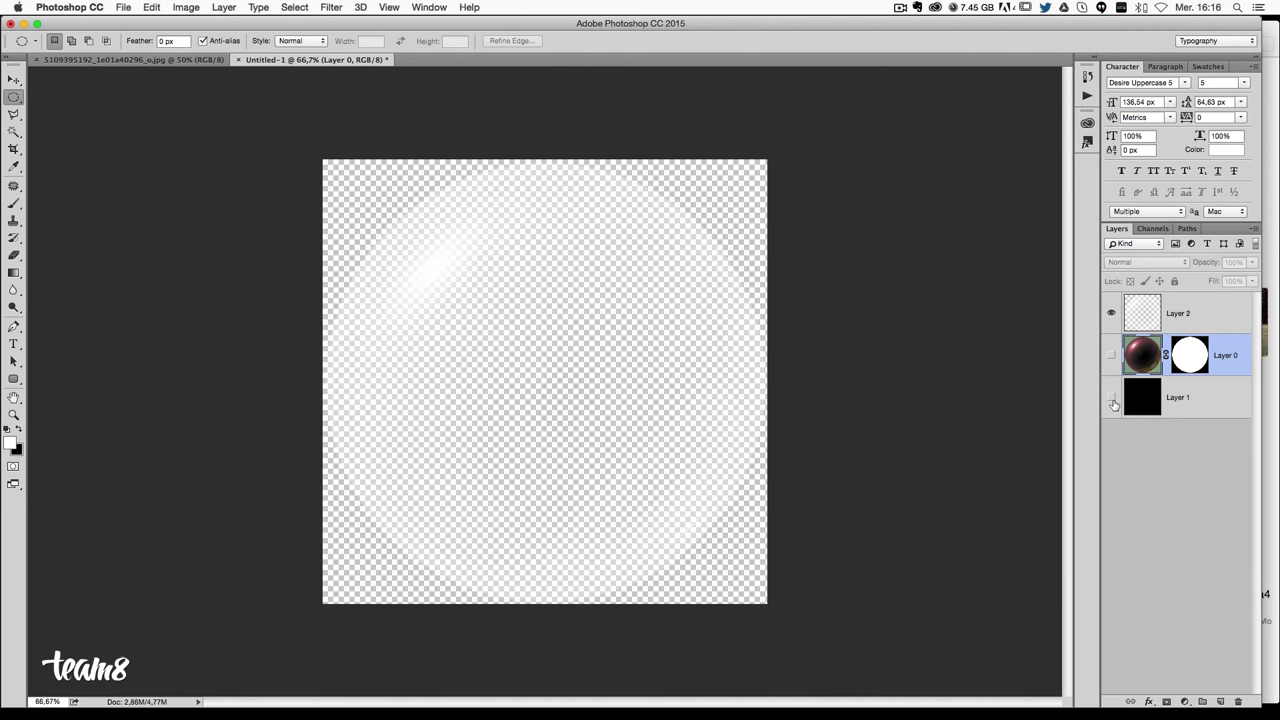
pyautogui.click(1112, 399)
pyautogui.click(1112, 399)
pyautogui.click(1112, 400)
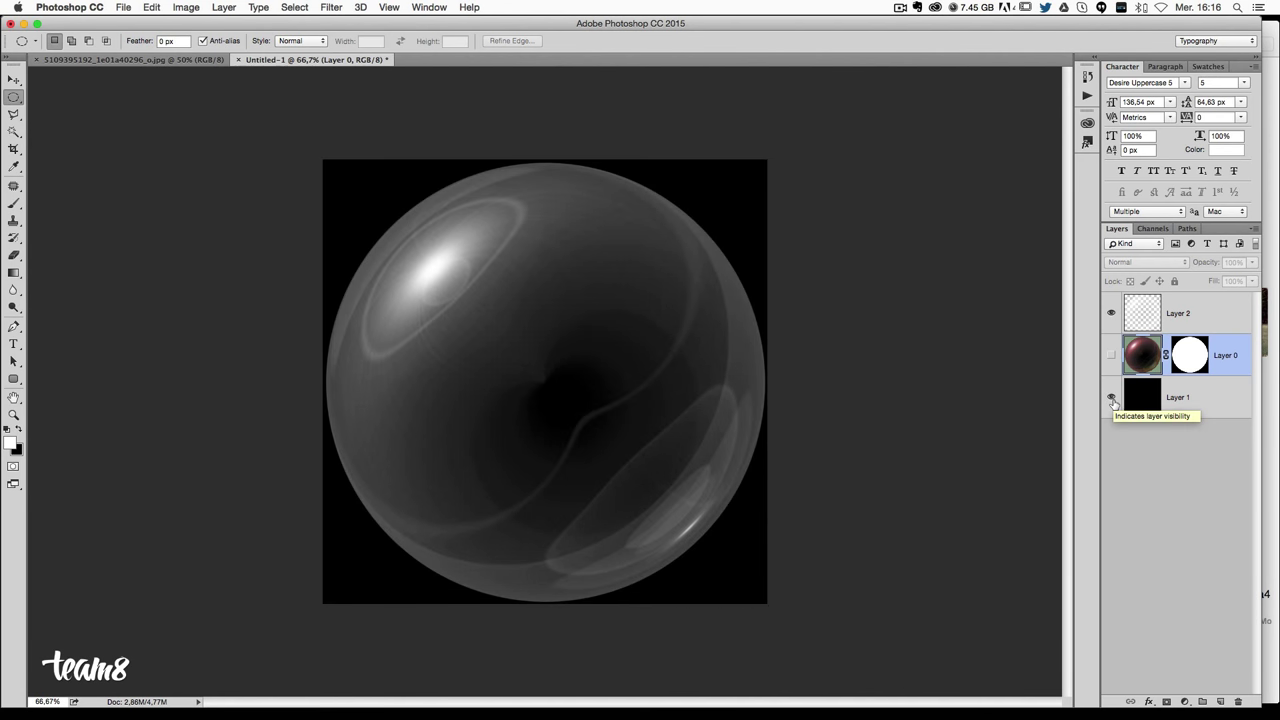
pyautogui.click(1112, 400)
pyautogui.click(1112, 399)
pyautogui.click(1111, 397)
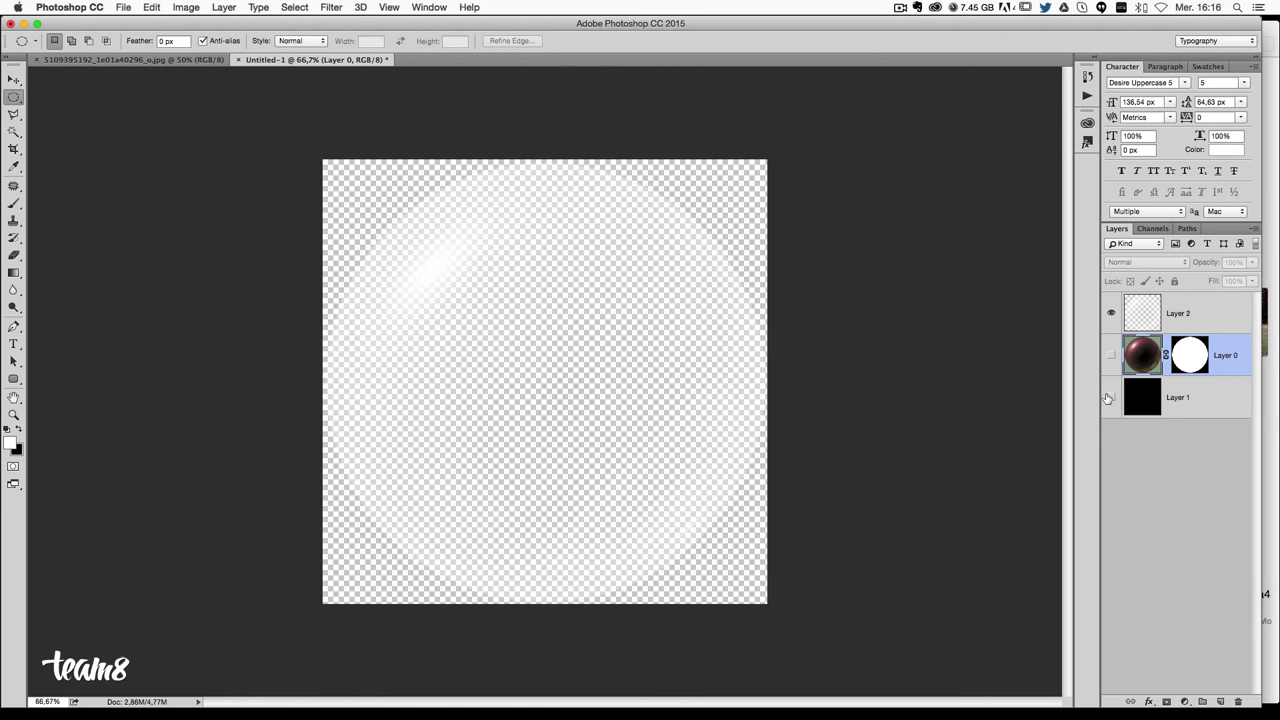
pyautogui.click(1111, 398)
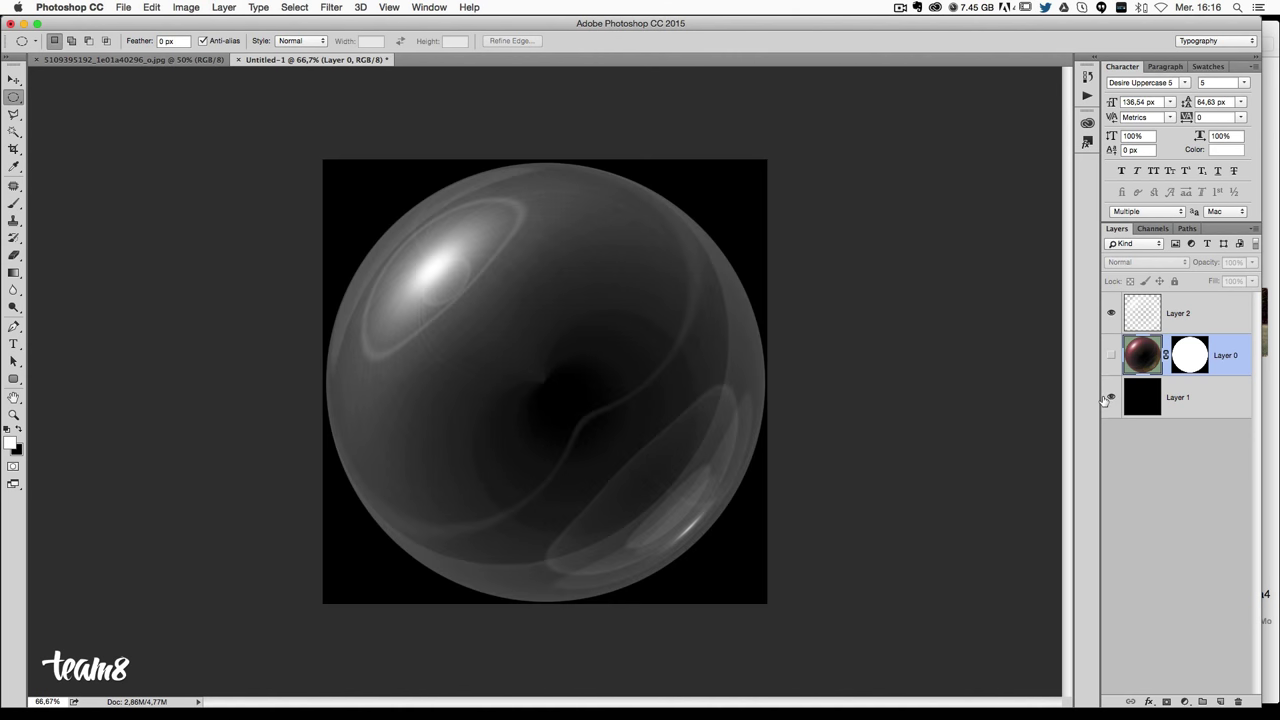
# Zoom in on the girl photo's real bubbles, then preview the lake image in the bulle folder.
pyautogui.click(178, 60)
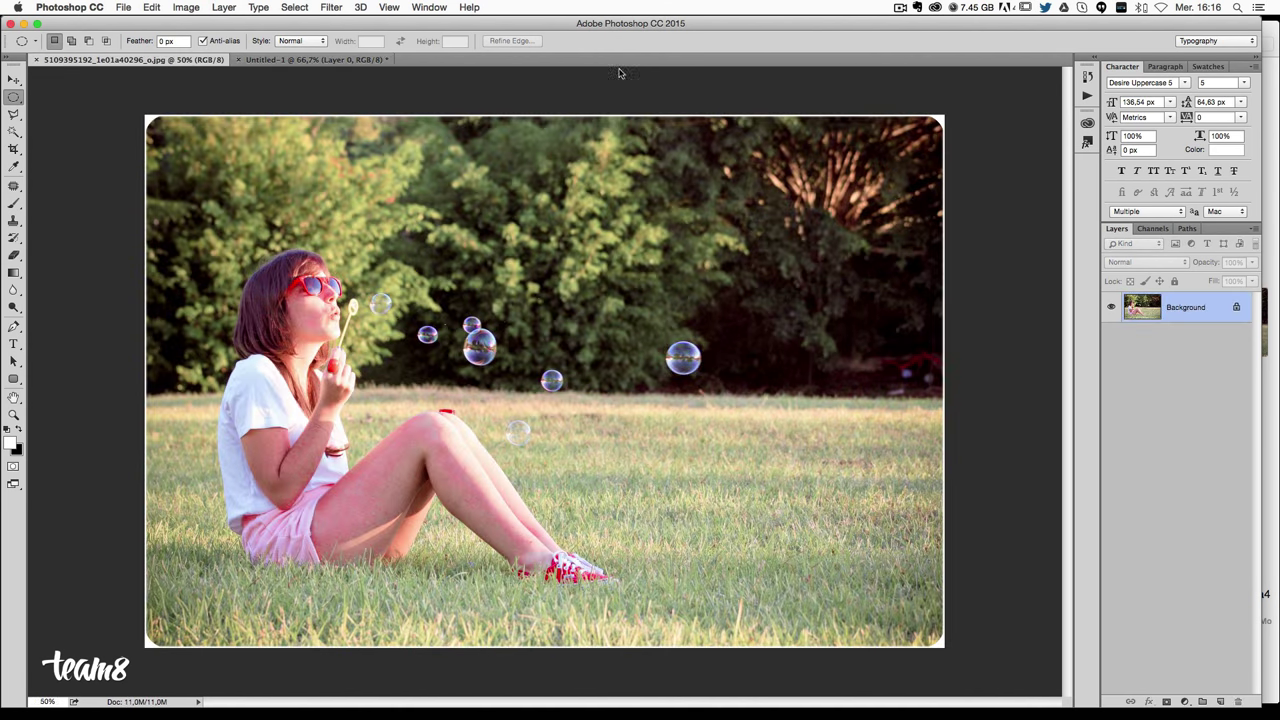
pyautogui.press('super+plus')
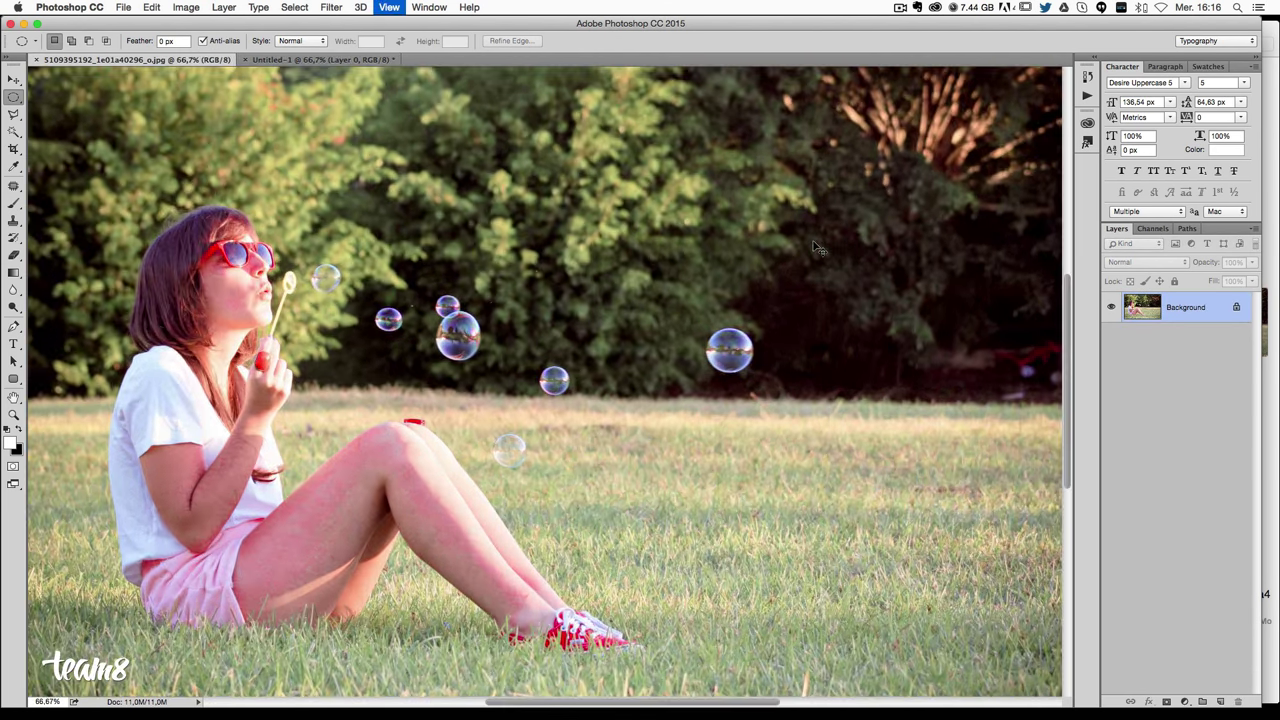
pyautogui.press('super+plus')
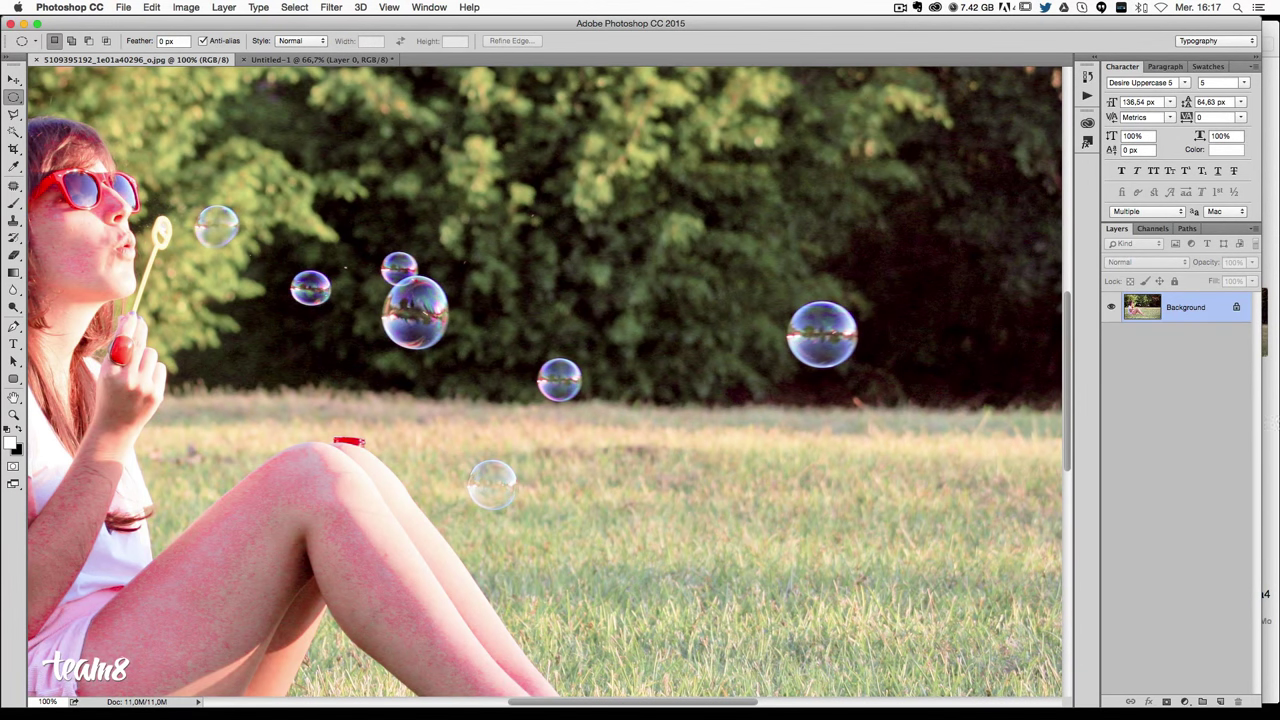
pyautogui.click(1275, 262)
pyautogui.press('Down')
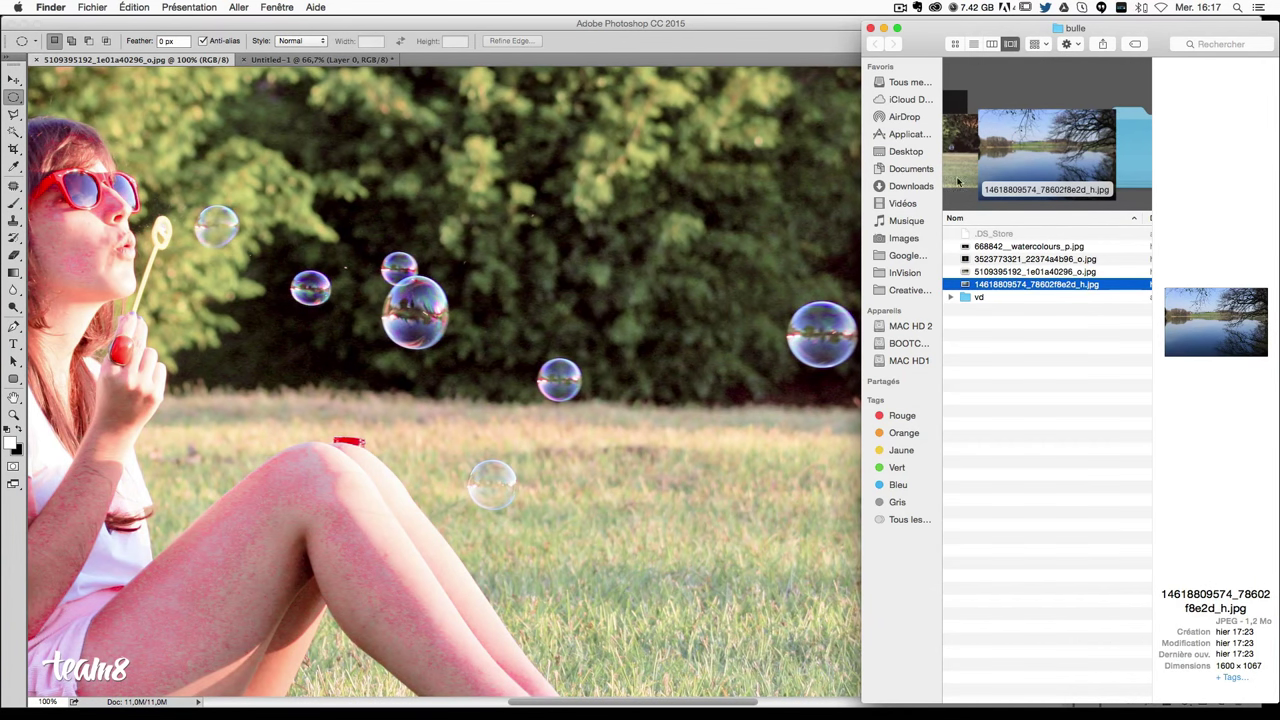
# Open 668842__watercolours_p.jpg from the bulle folder with Adobe Photoshop CC 2015.
pyautogui.click(314, 80)
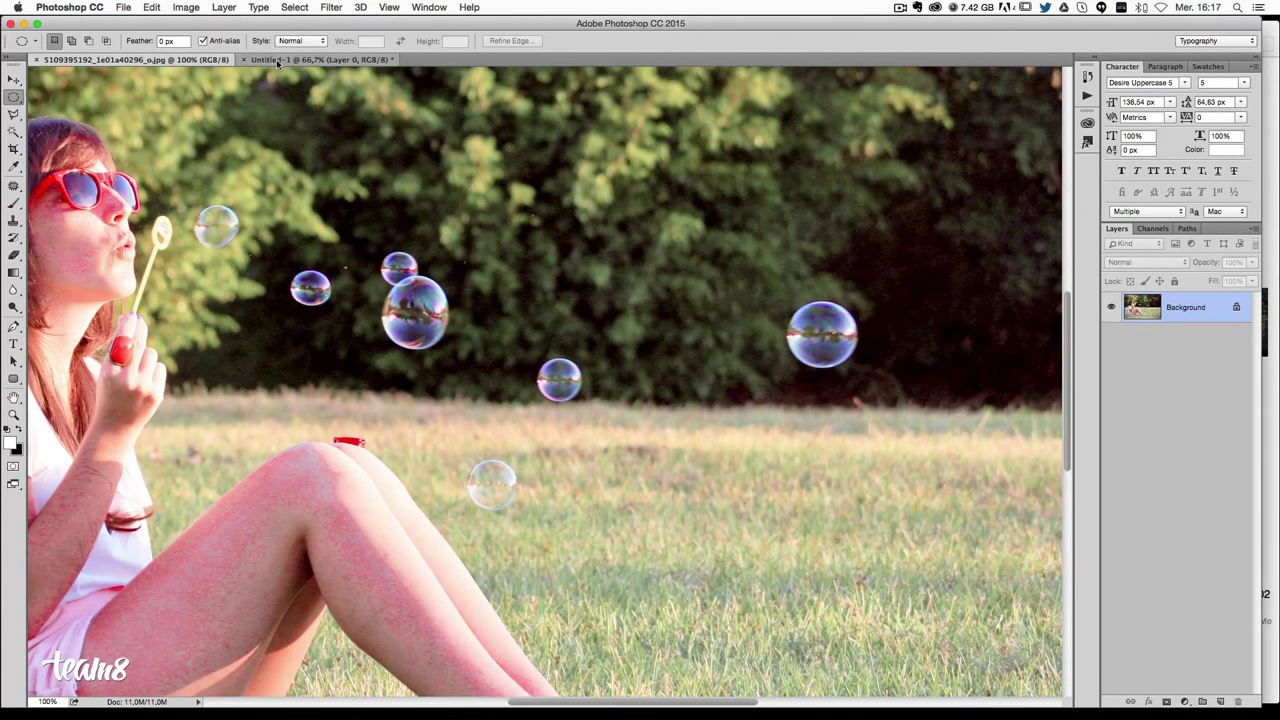
pyautogui.click(1273, 240)
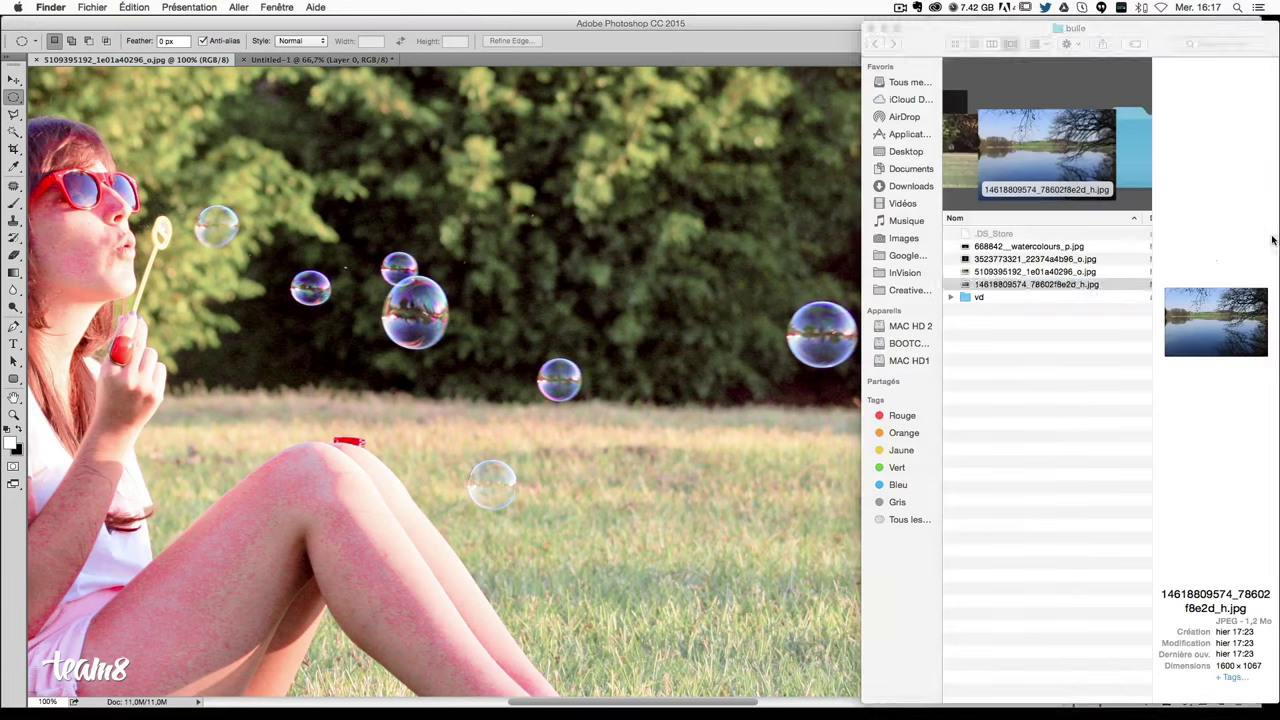
pyautogui.click(240, 62)
pyautogui.click(283, 62)
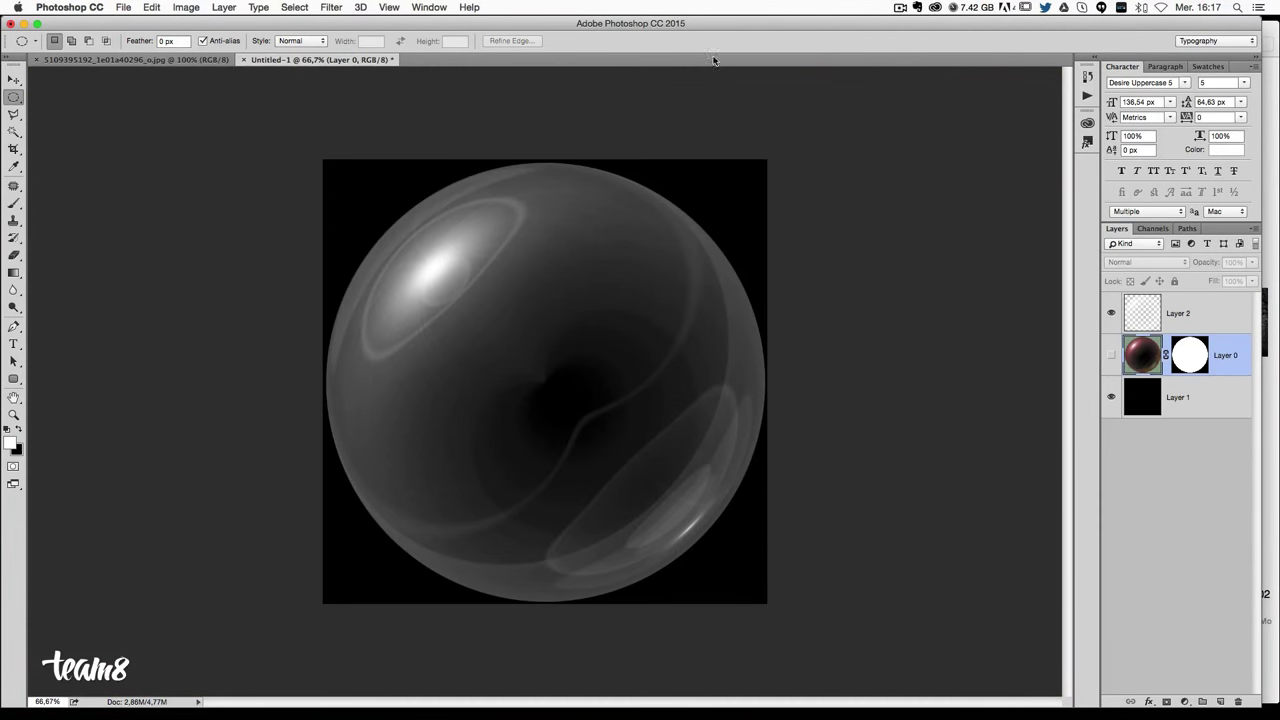
pyautogui.click(1275, 176)
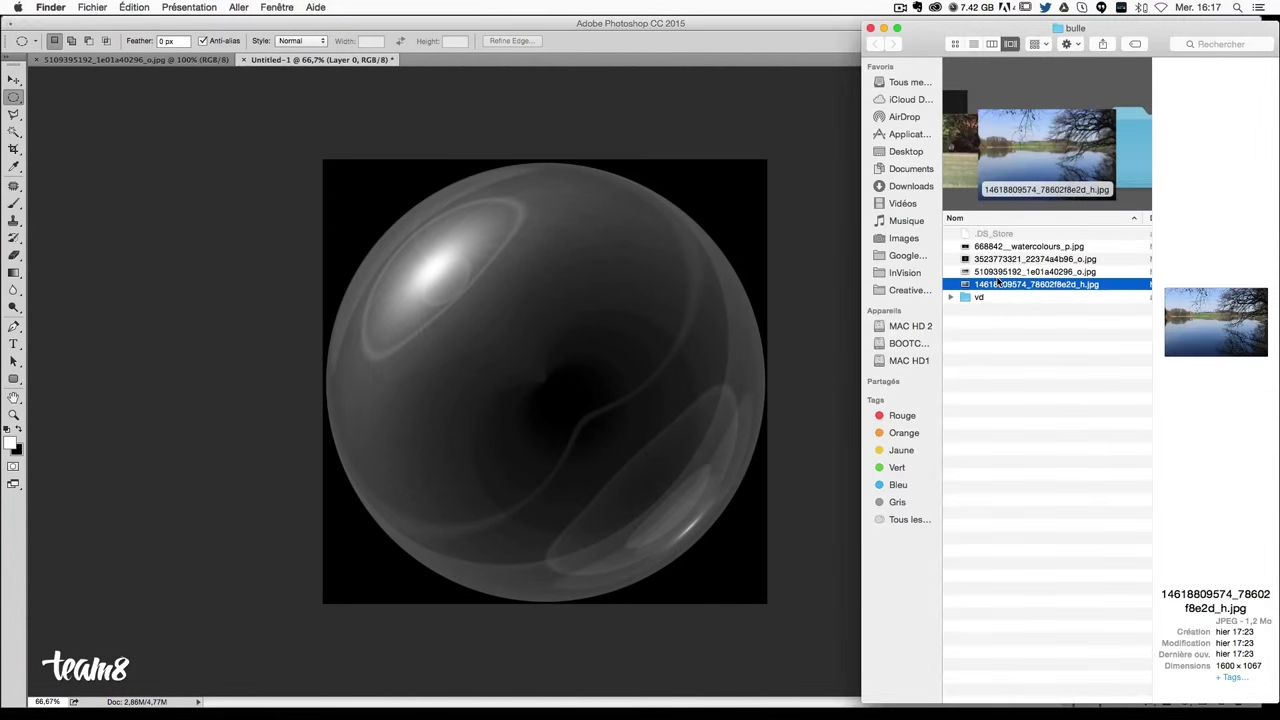
pyautogui.click(998, 262)
pyautogui.click(1000, 248)
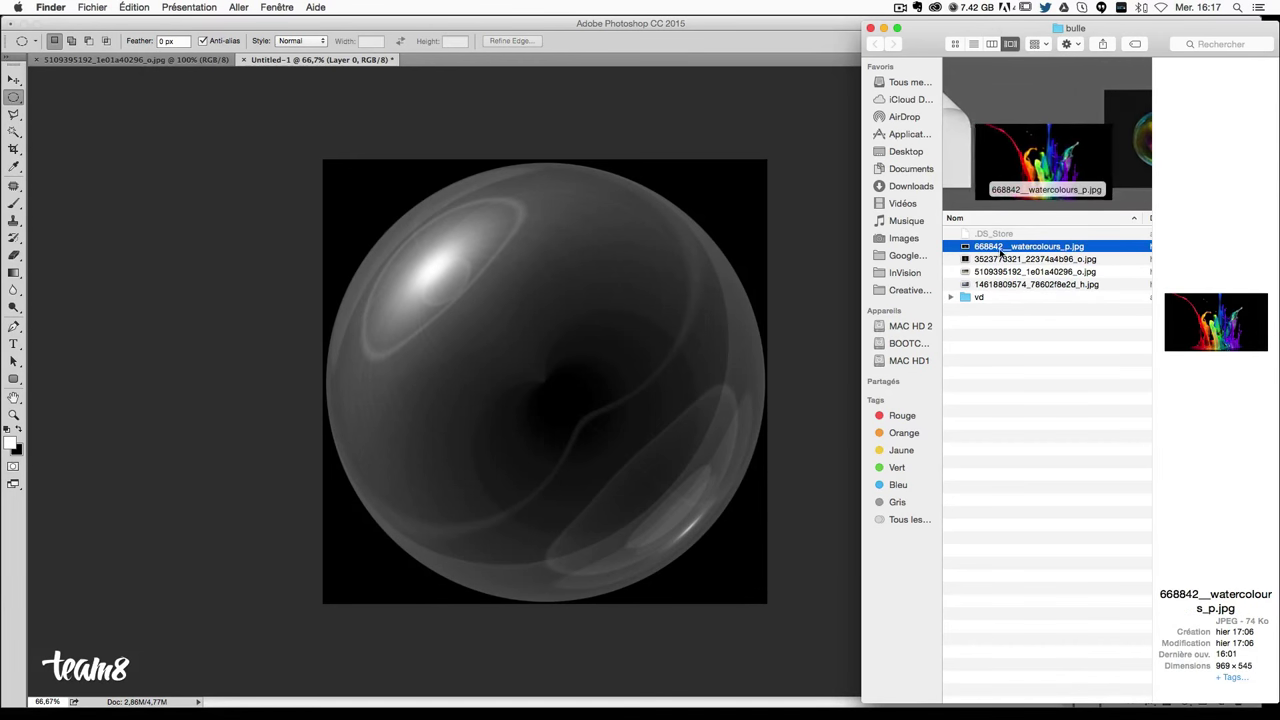
pyautogui.rightClick(1000, 250)
pyautogui.moveTo(1020, 268)
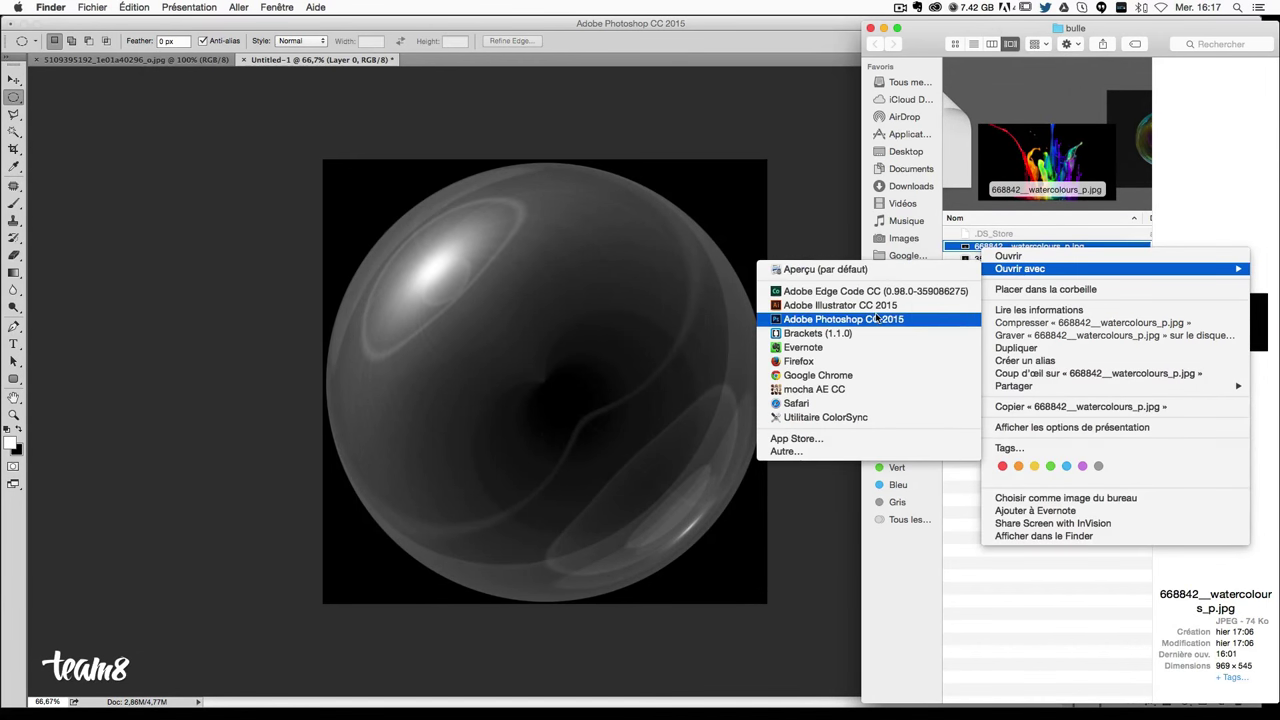
pyautogui.click(877, 318)
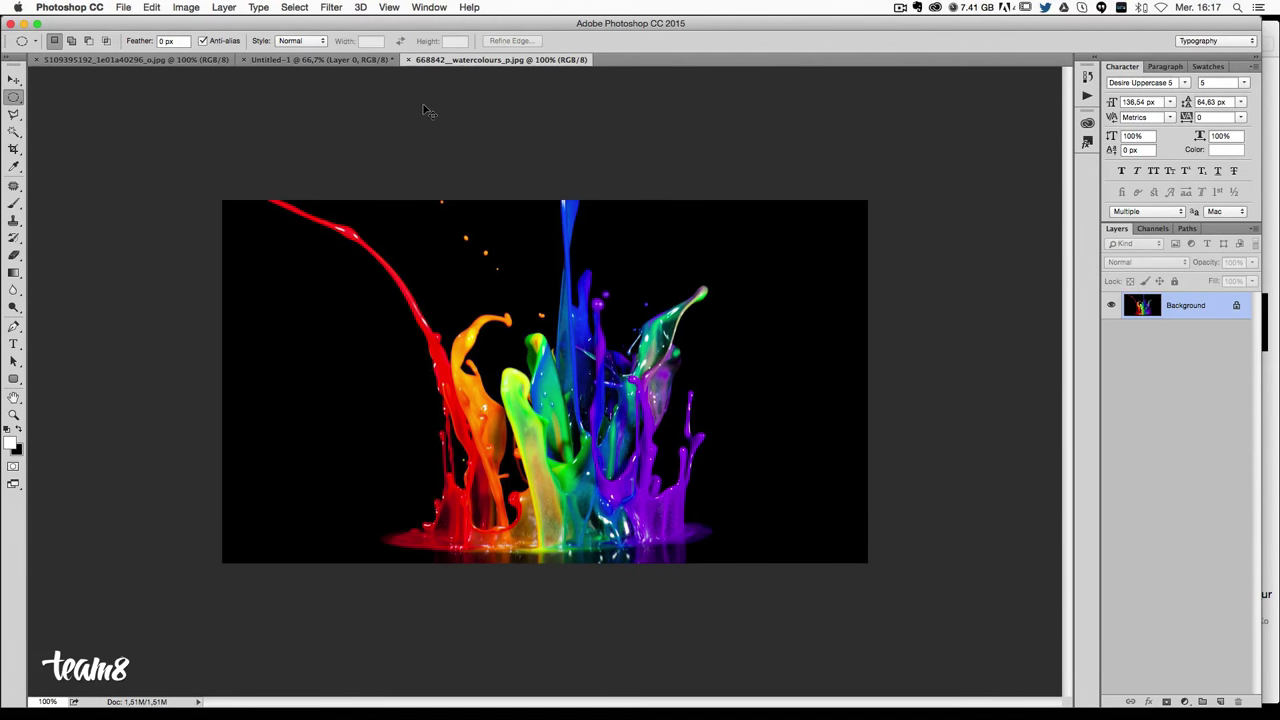
# Copy the whole splash and Paste Into Layer 0's circular mask selection above Layer 2.
pyautogui.press('super+a')
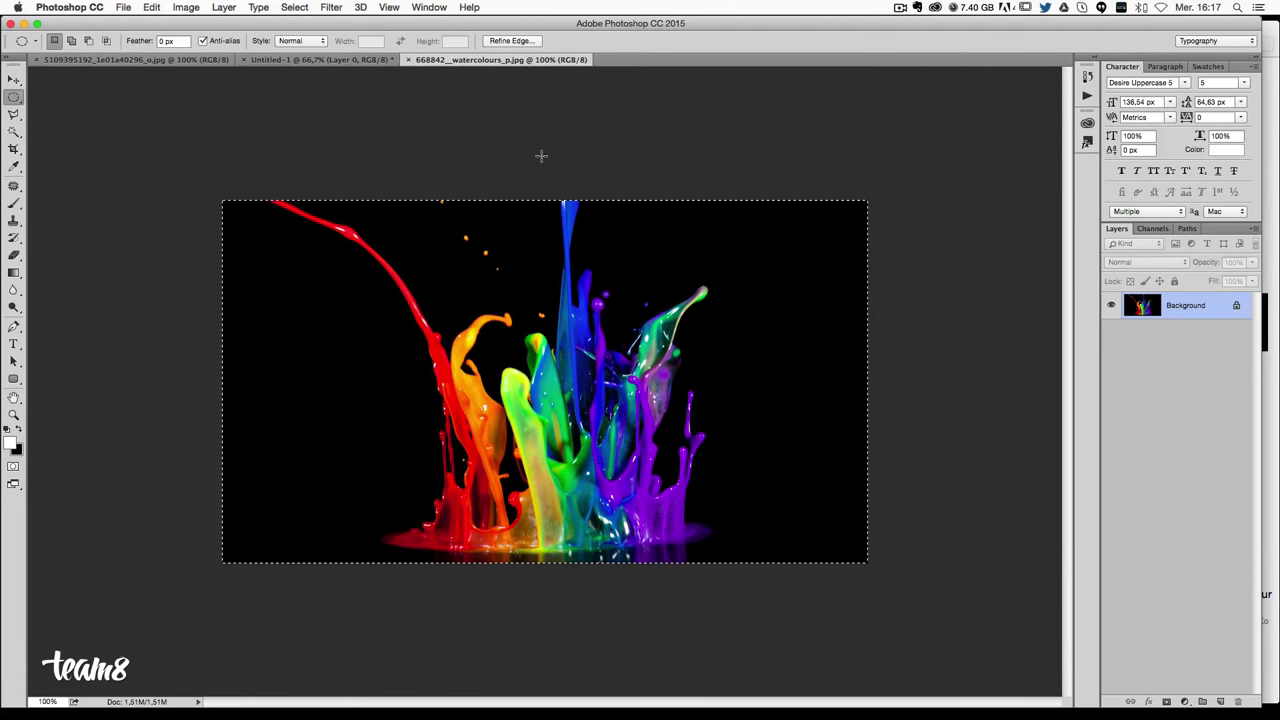
pyautogui.click(320, 60)
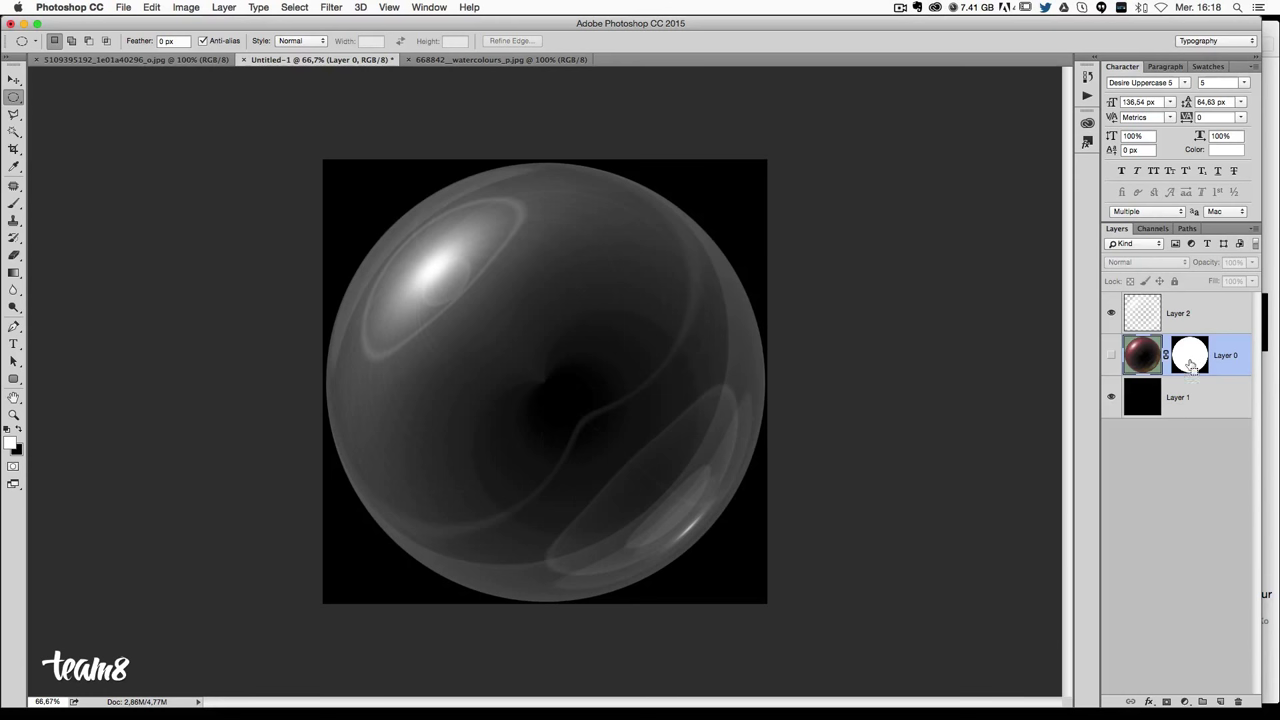
pyautogui.keyDown('super'); pyautogui.click(1192, 360); pyautogui.keyUp('super')
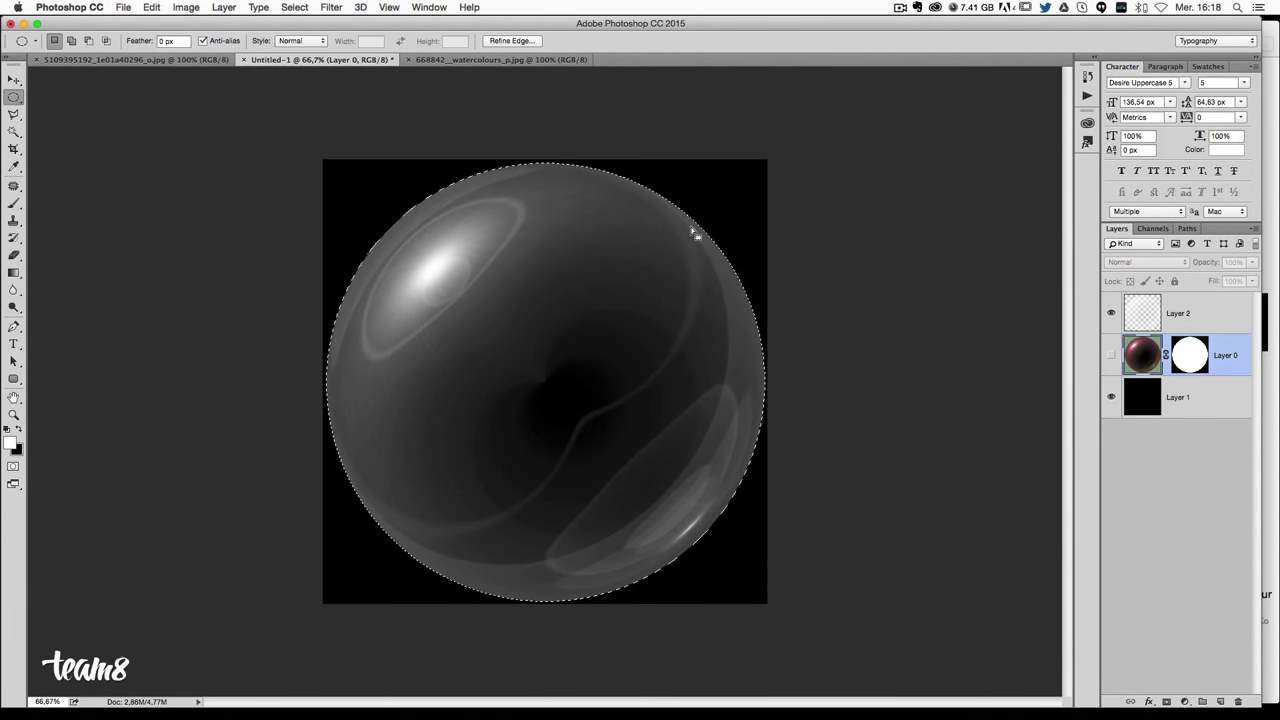
pyautogui.click(1214, 325)
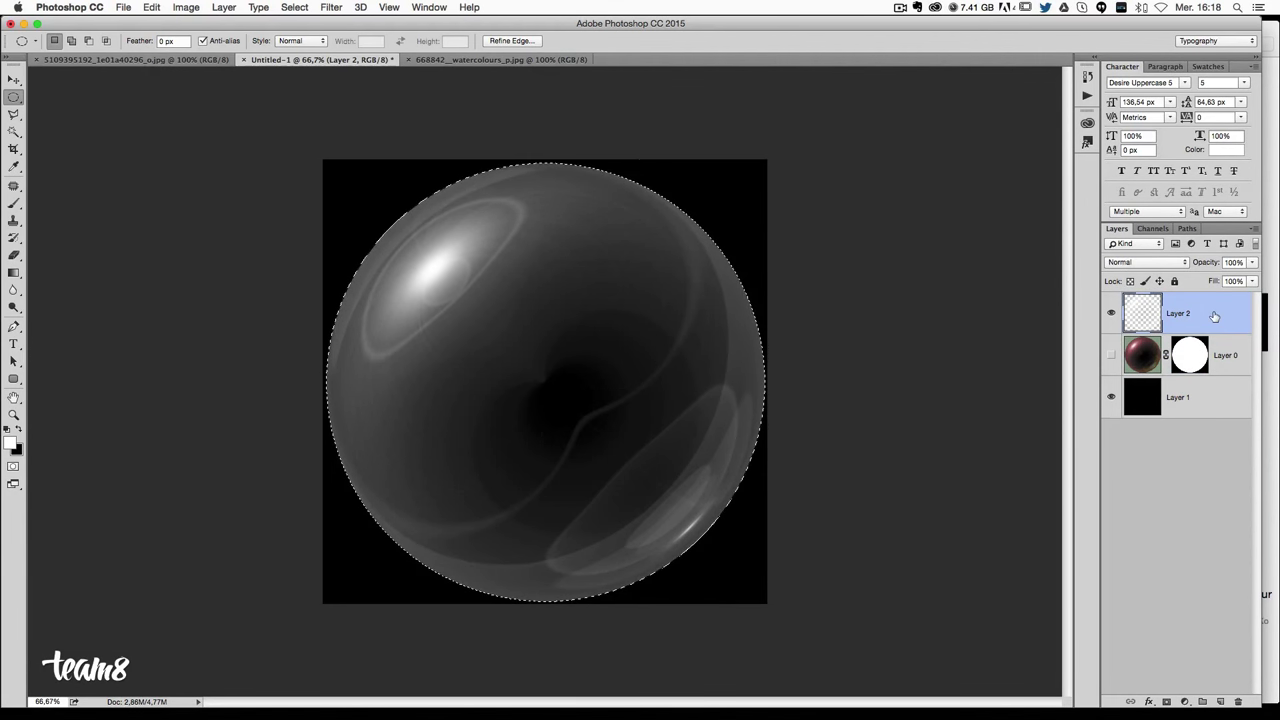
pyautogui.click(151, 8)
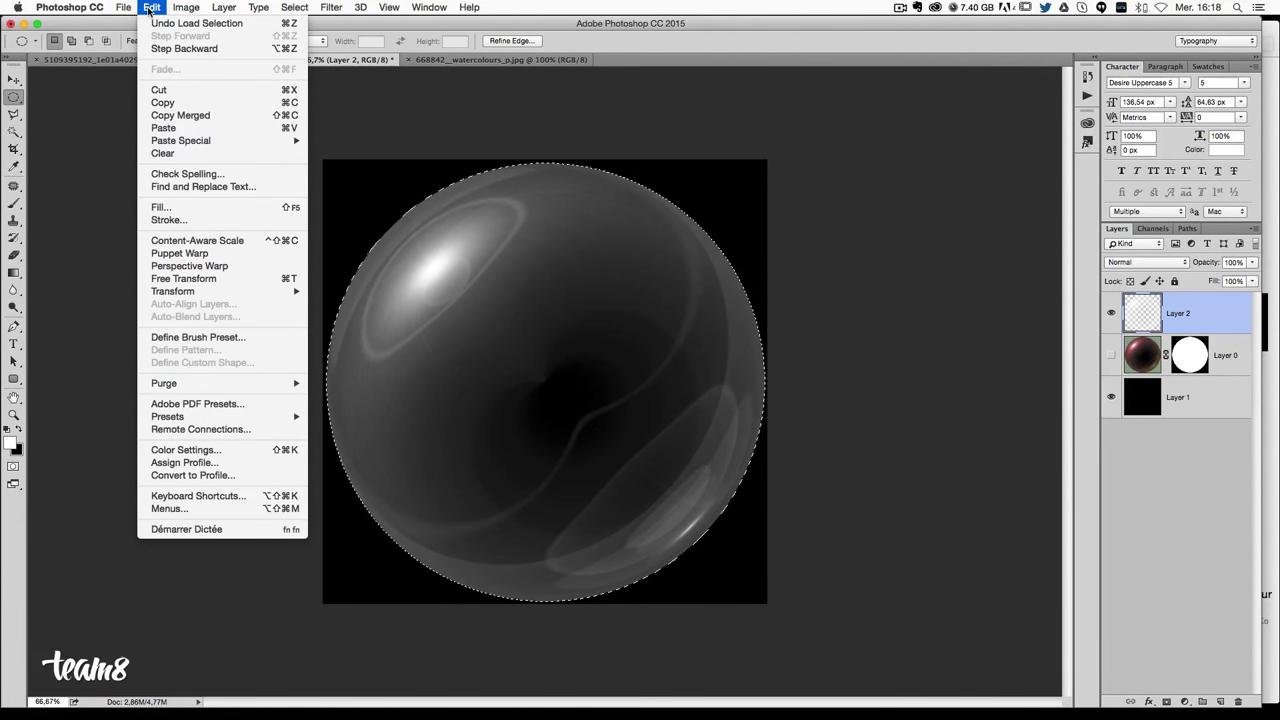
pyautogui.moveTo(181, 141)
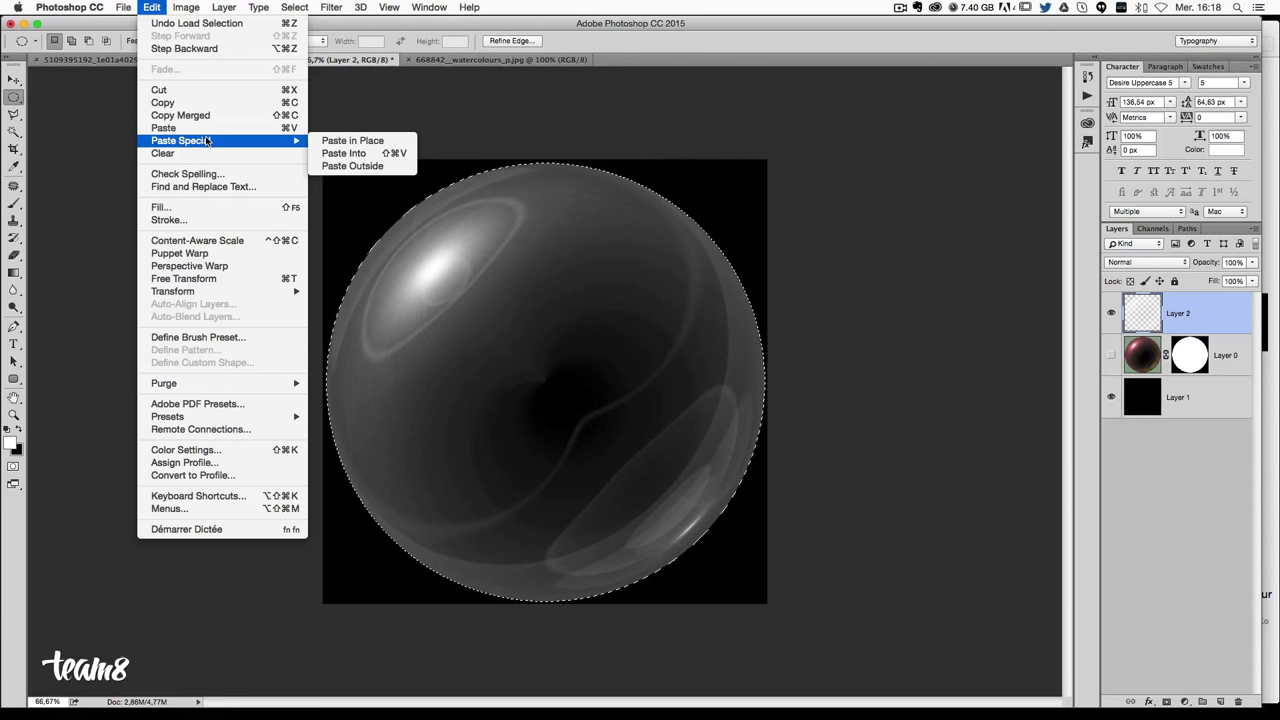
pyautogui.click(343, 153)
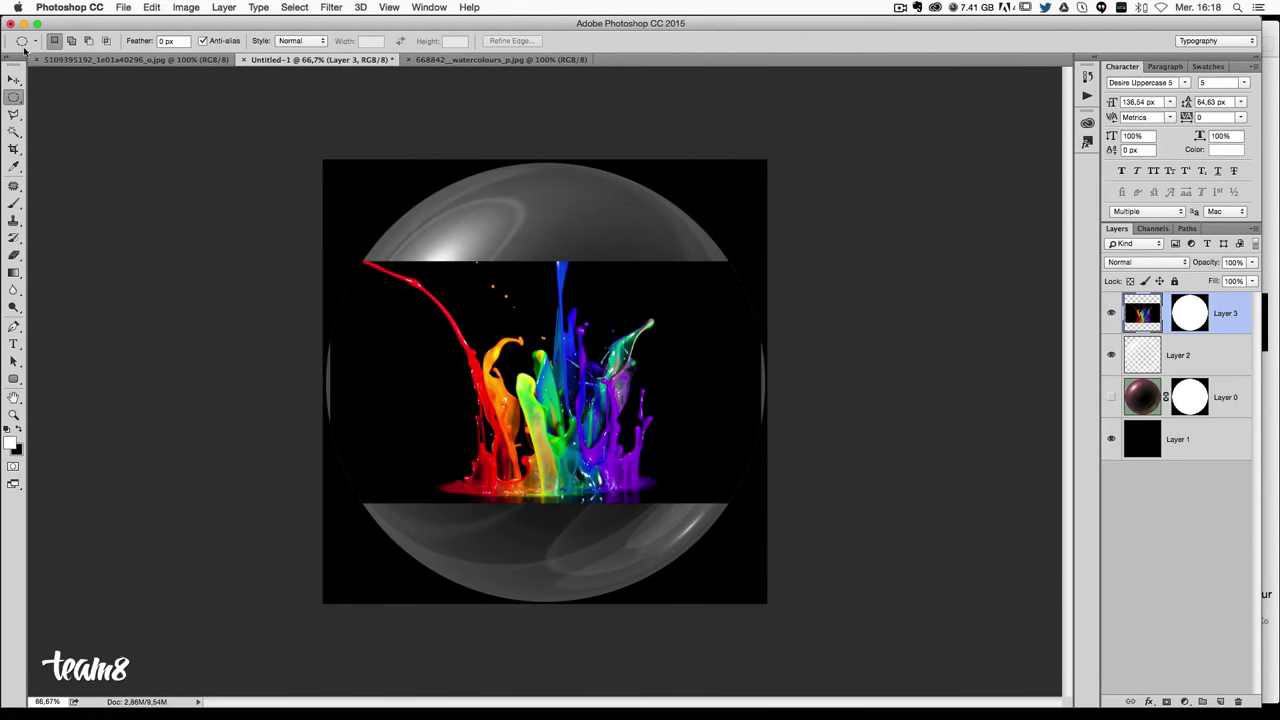
# Scale the splash to about 181% and shift it to sit centred inside the bubble.
pyautogui.click(14, 79)
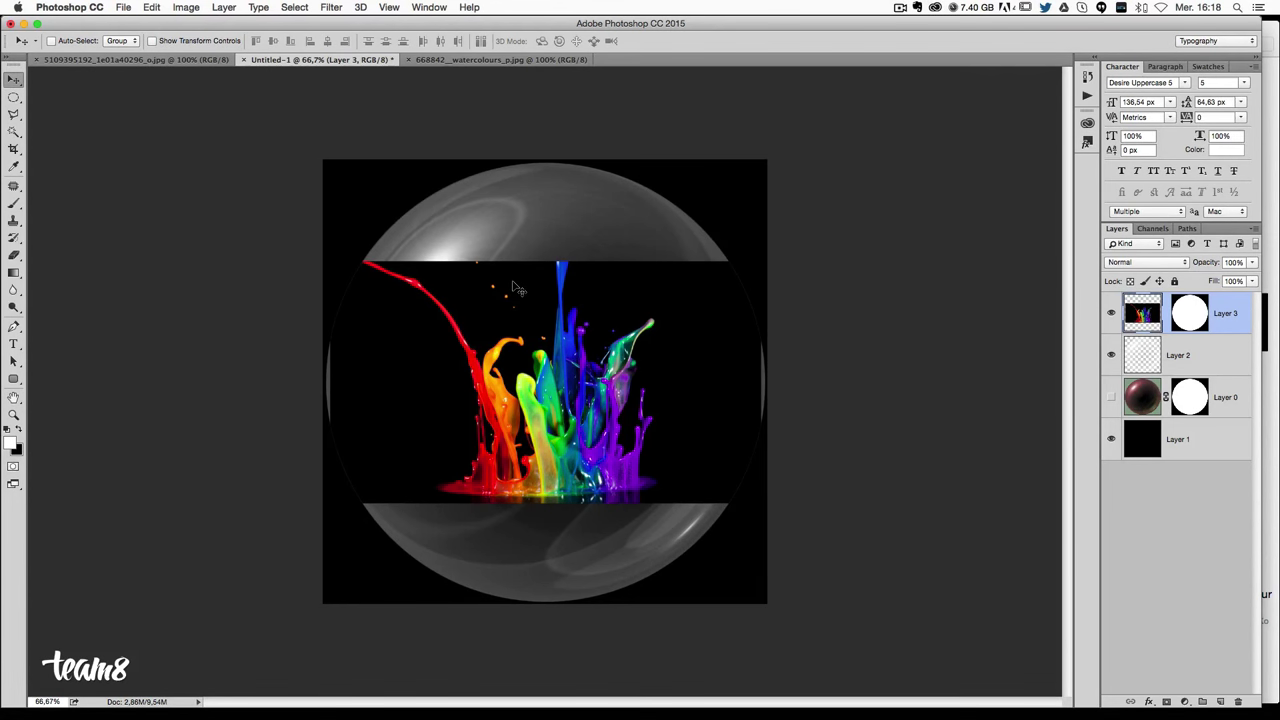
pyautogui.hotkey('ctrl', 't')
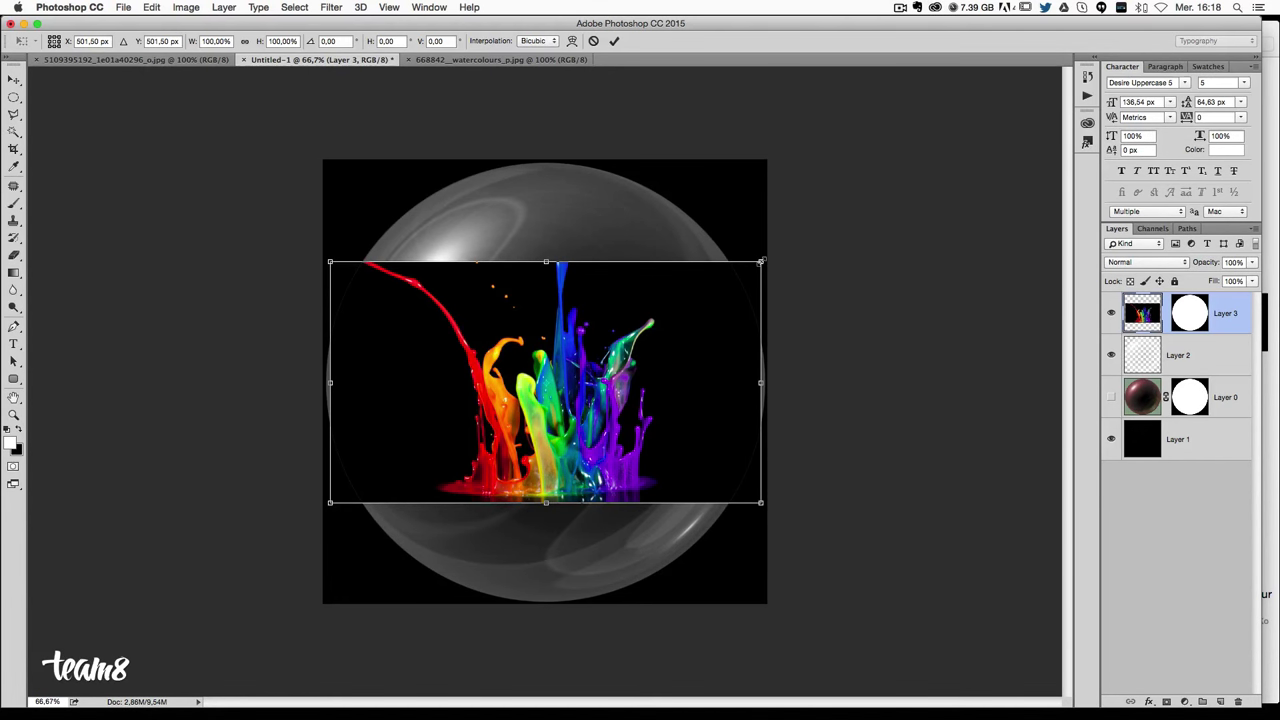
pyautogui.moveTo(763, 259)
pyautogui.mouseDown()
pyautogui.moveTo(929, 112)
pyautogui.moveTo(913, 119)
pyautogui.mouseUp()
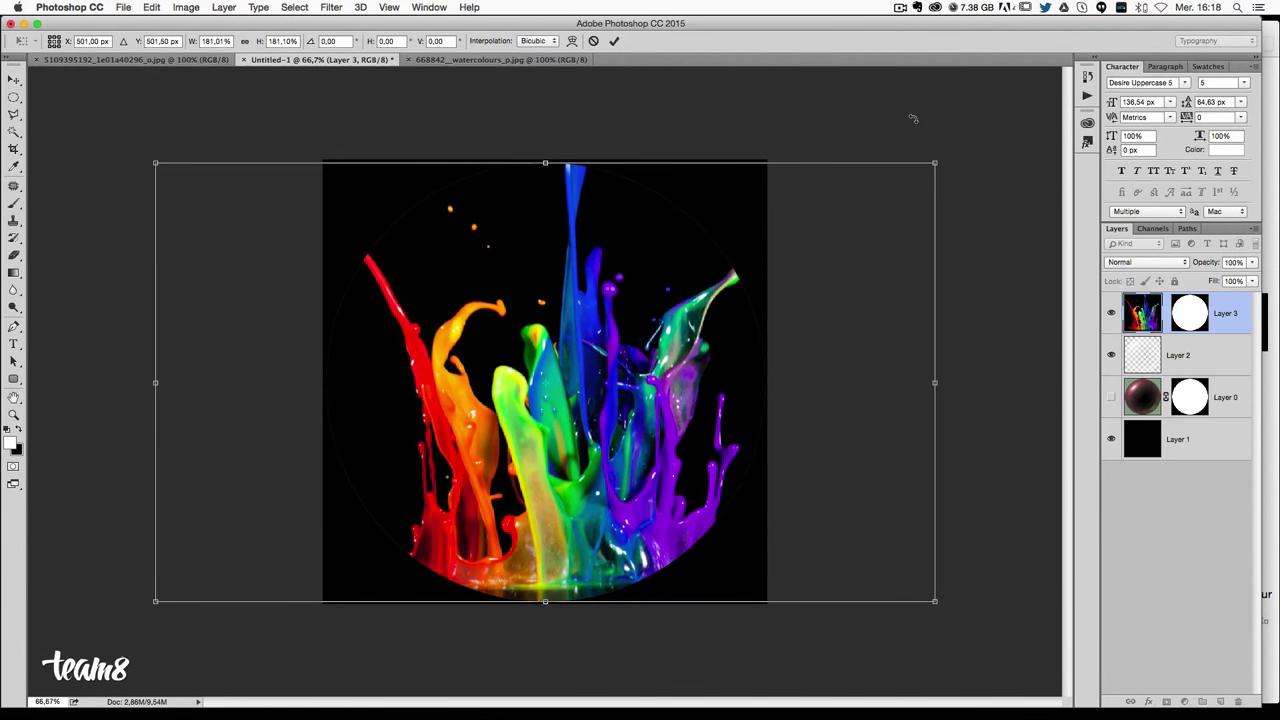
pyautogui.press('Return')
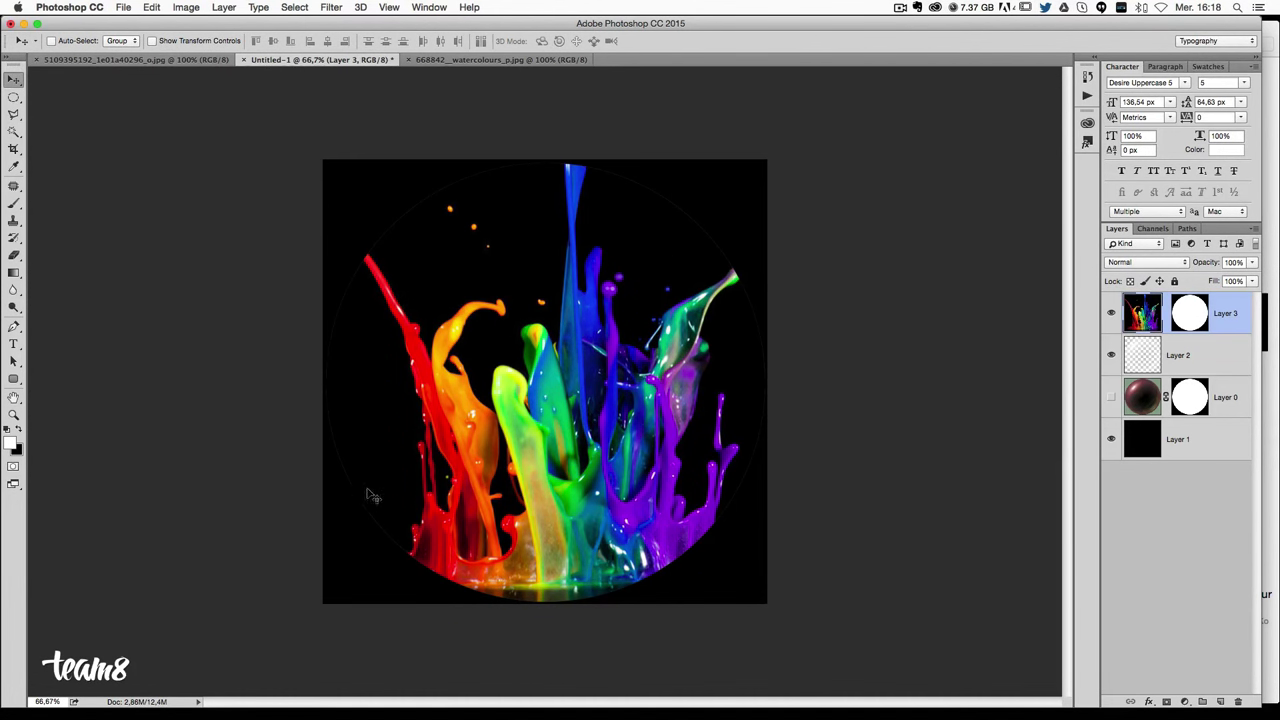
pyautogui.moveTo(484, 497)
pyautogui.mouseDown()
pyautogui.moveTo(406, 502)
pyautogui.moveTo(528, 553)
pyautogui.moveTo(524, 540)
pyautogui.moveTo(618, 530)
pyautogui.mouseUp()
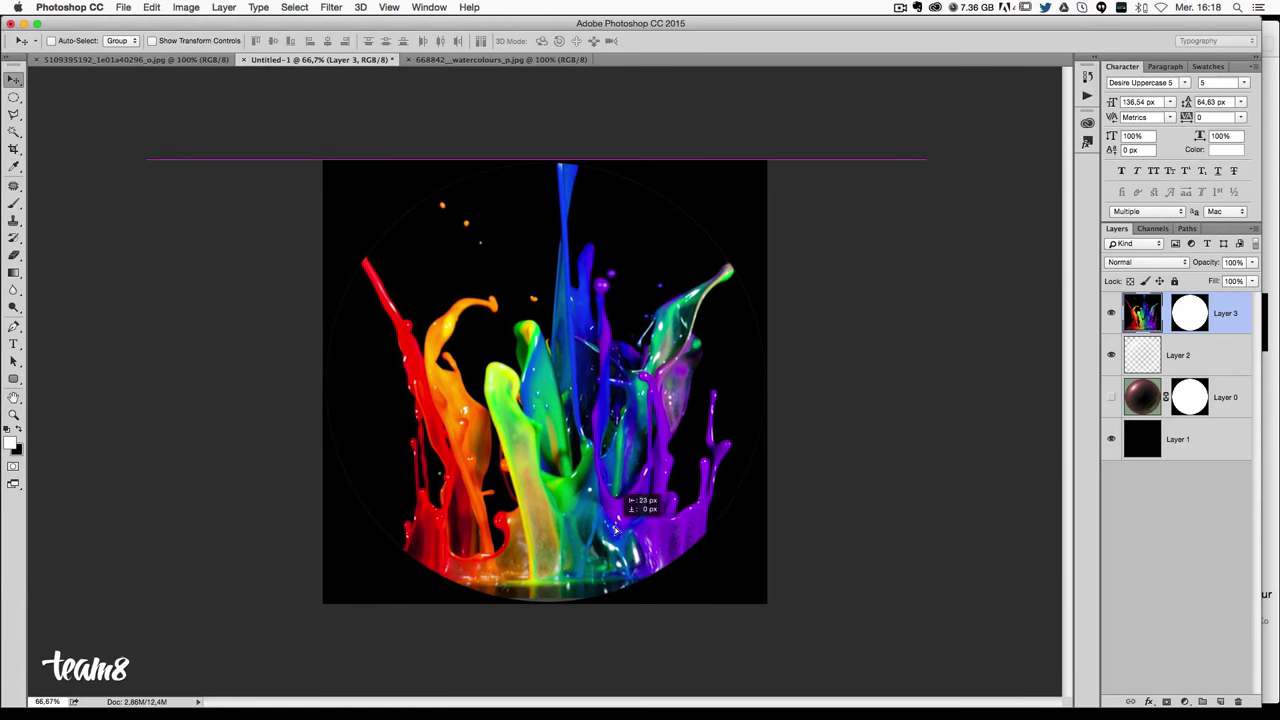
pyautogui.moveTo(618, 530); pyautogui.dragTo(614, 535)
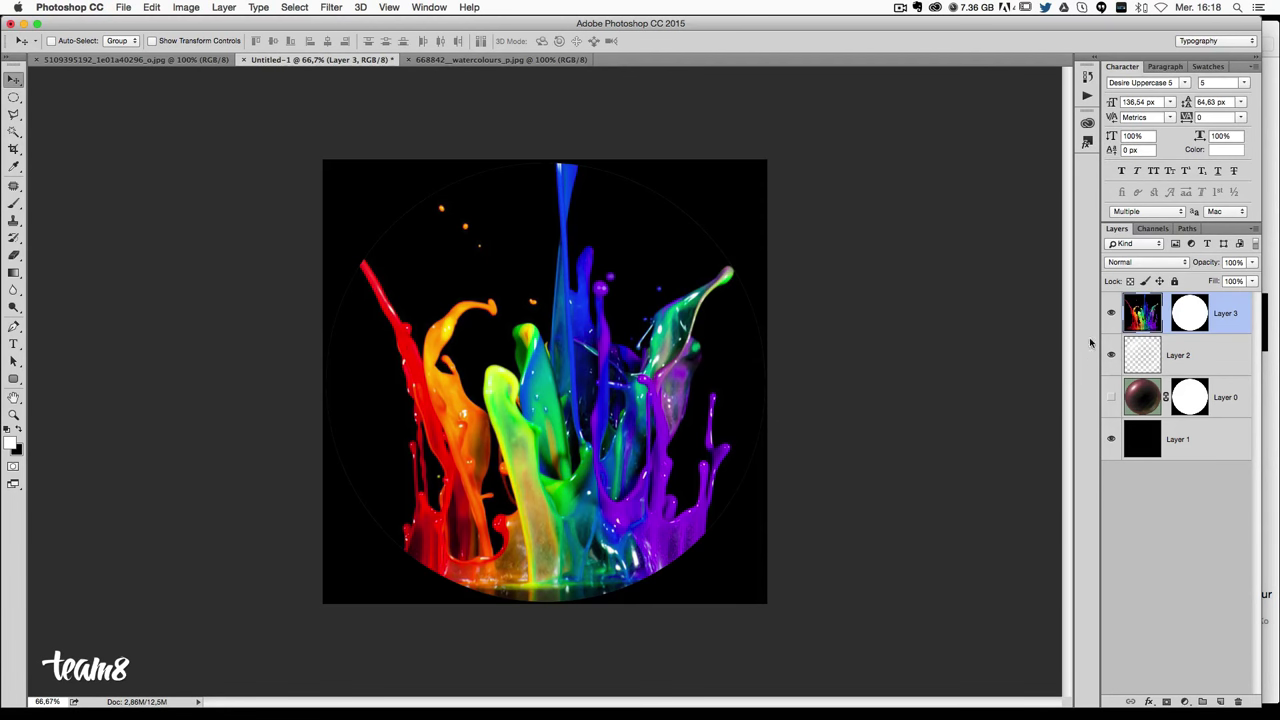
# Set Layer 3's blend mode to Screen and unlink the layer from its circular mask.
pyautogui.click(1144, 264)
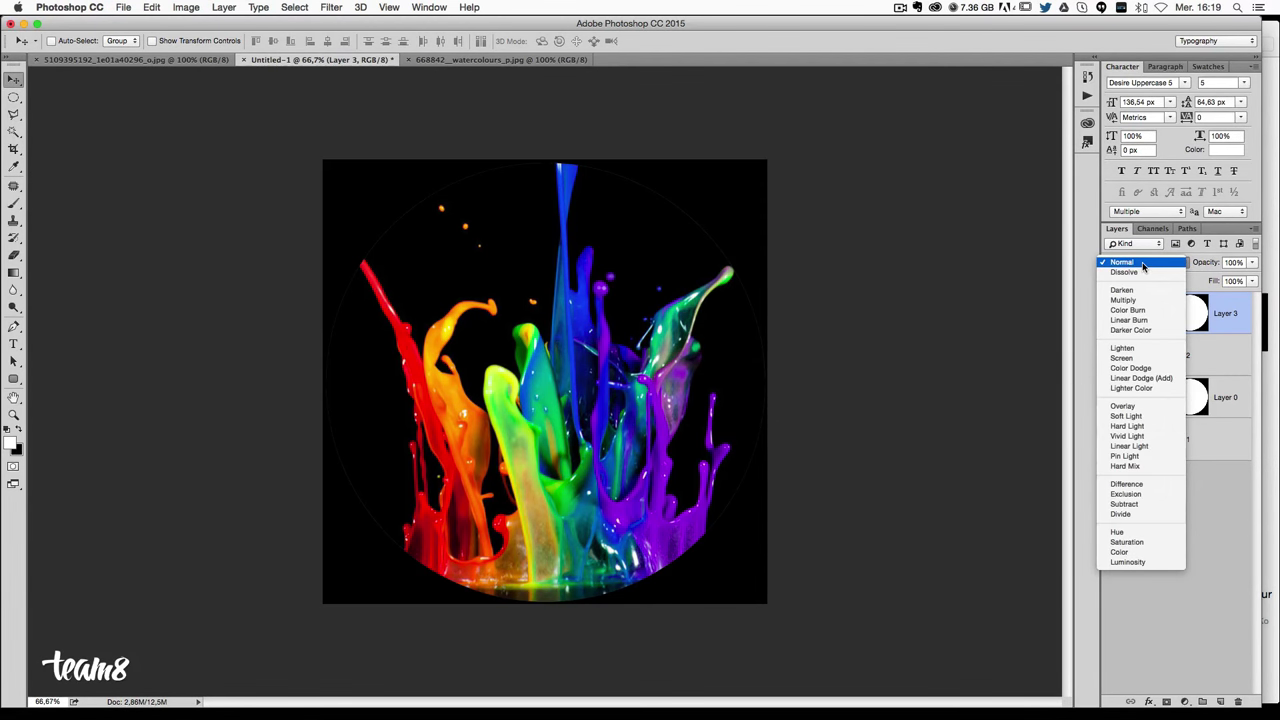
pyautogui.click(1122, 358)
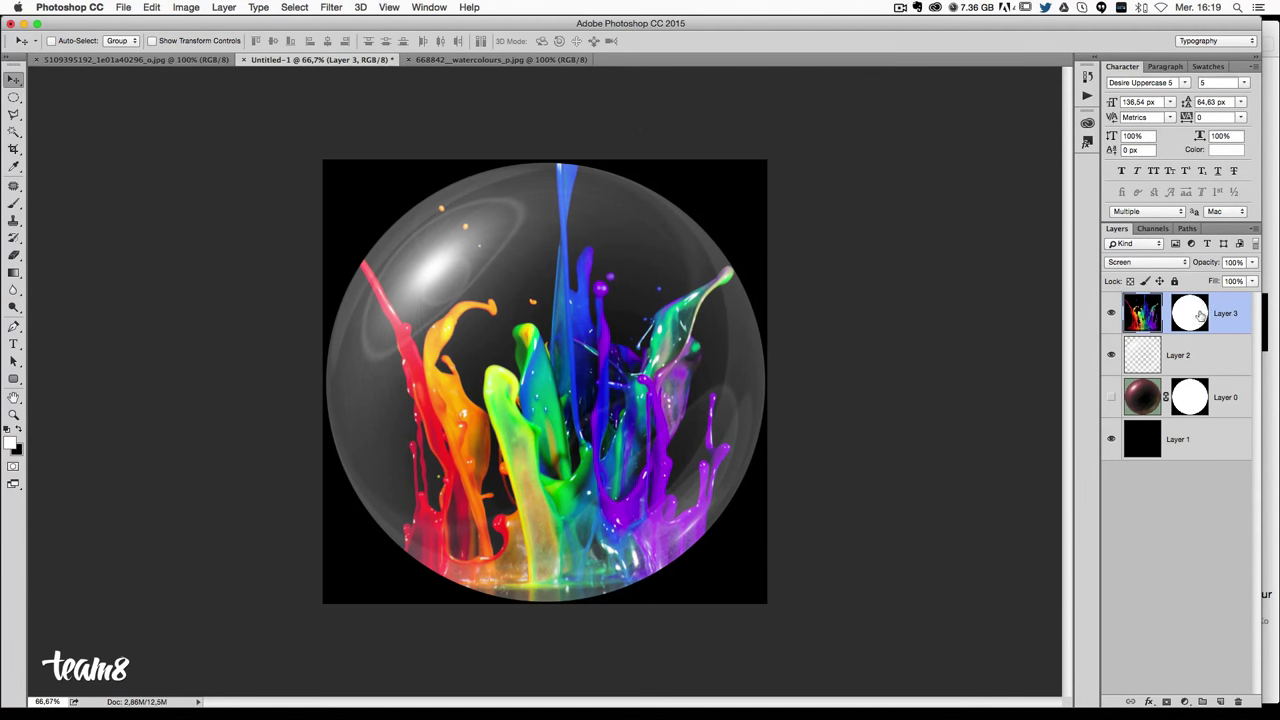
pyautogui.click(1150, 263)
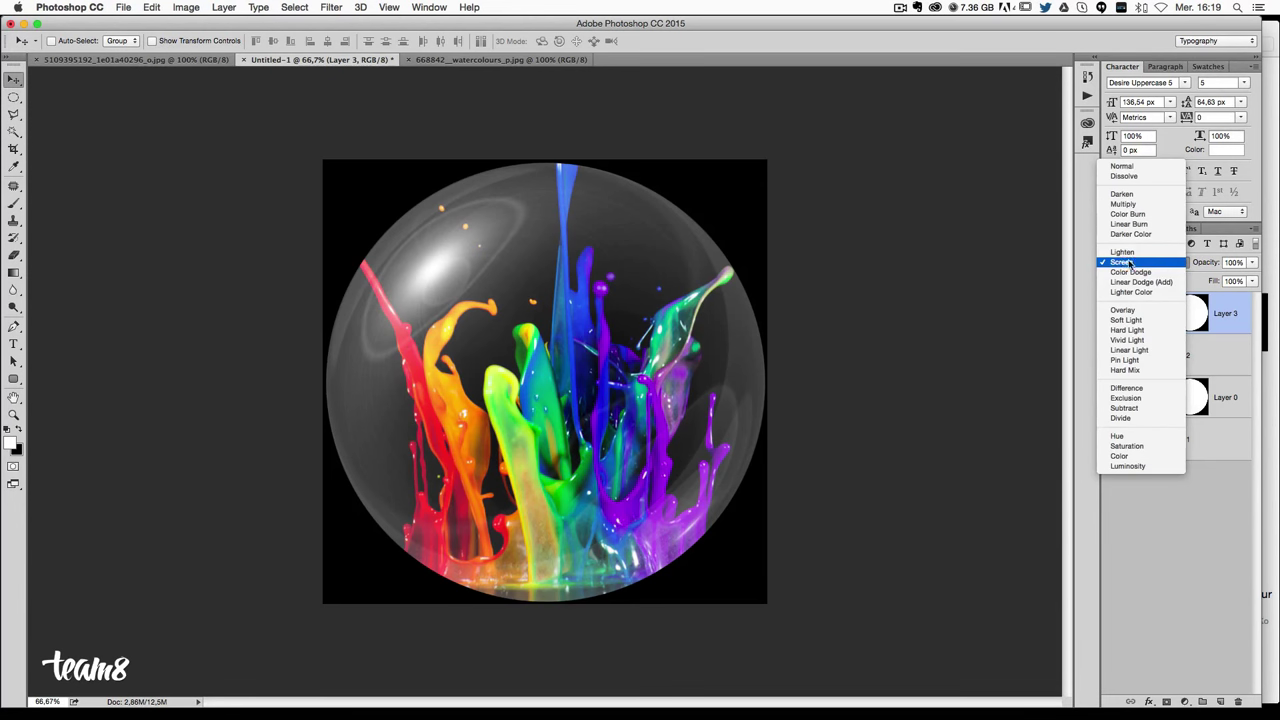
pyautogui.click(1123, 263)
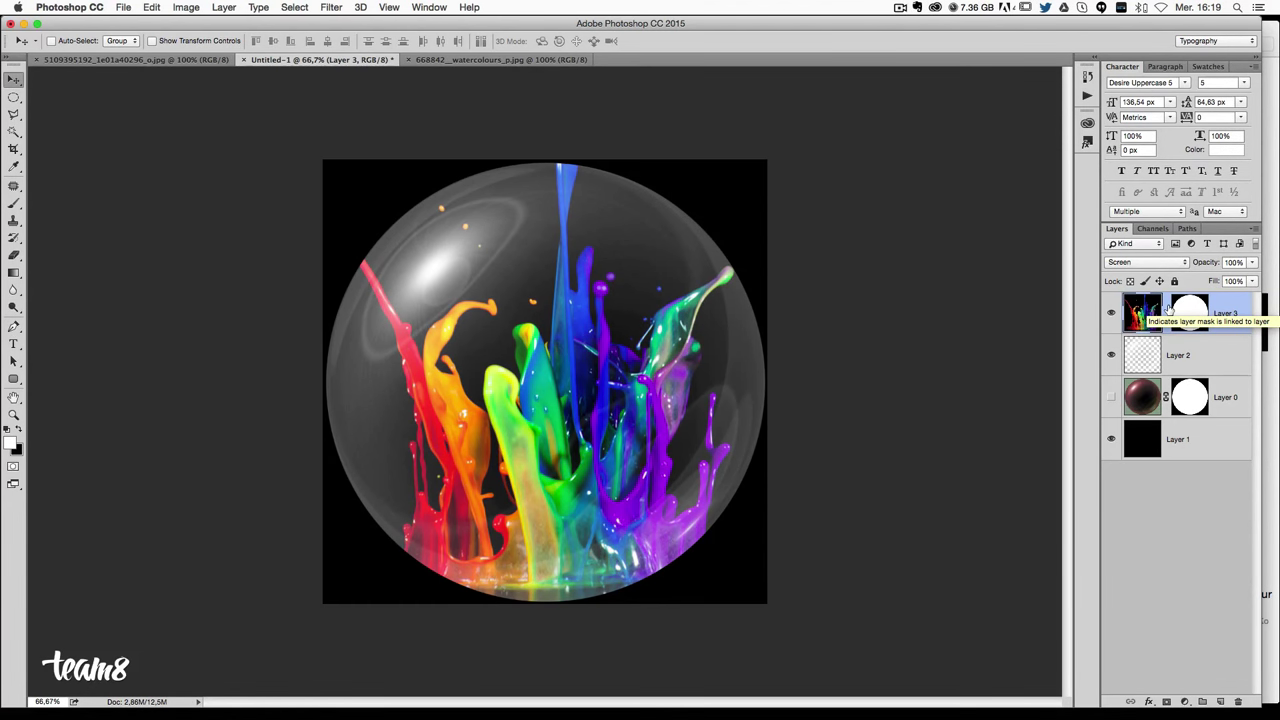
pyautogui.click(1167, 311)
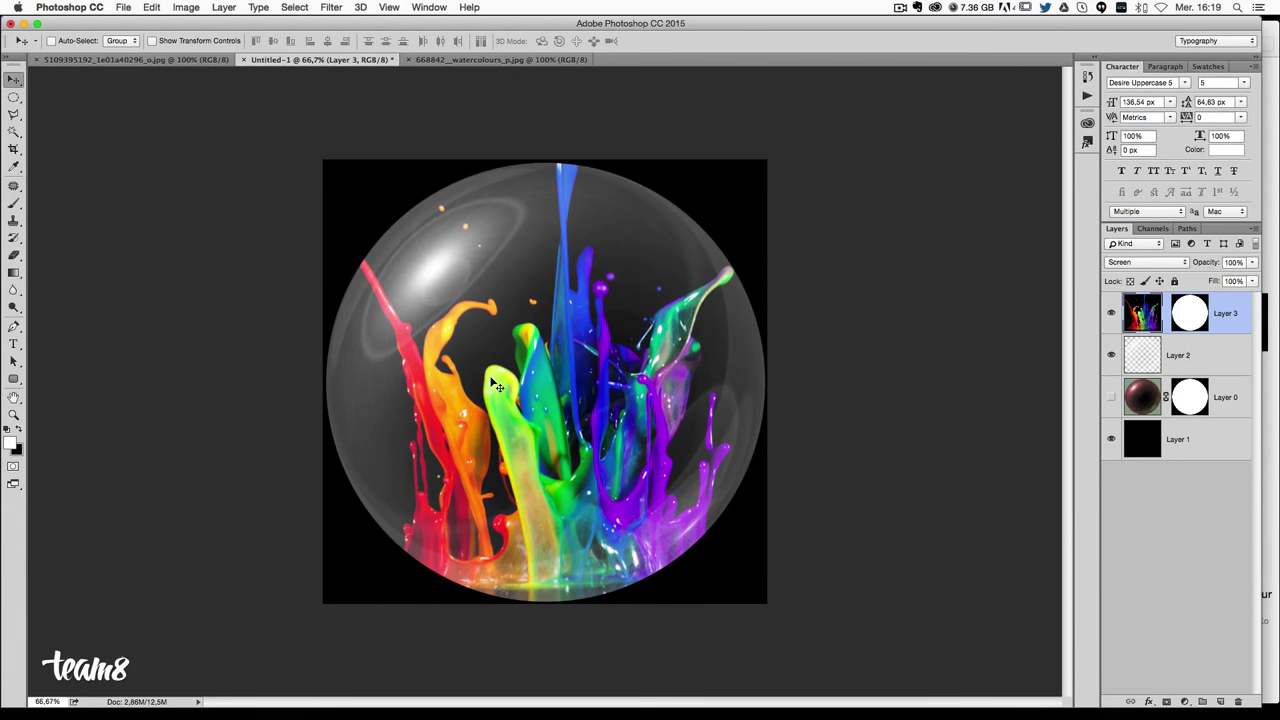
pyautogui.click(333, 8)
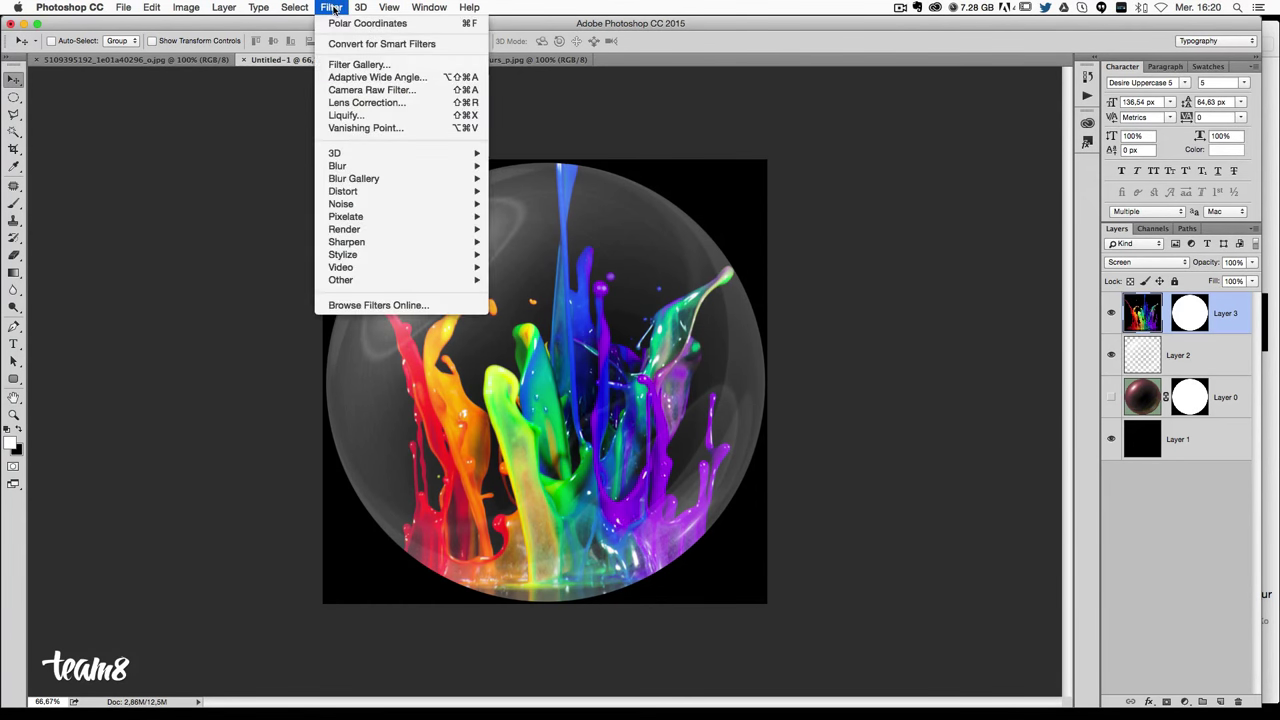
pyautogui.moveTo(343, 191)
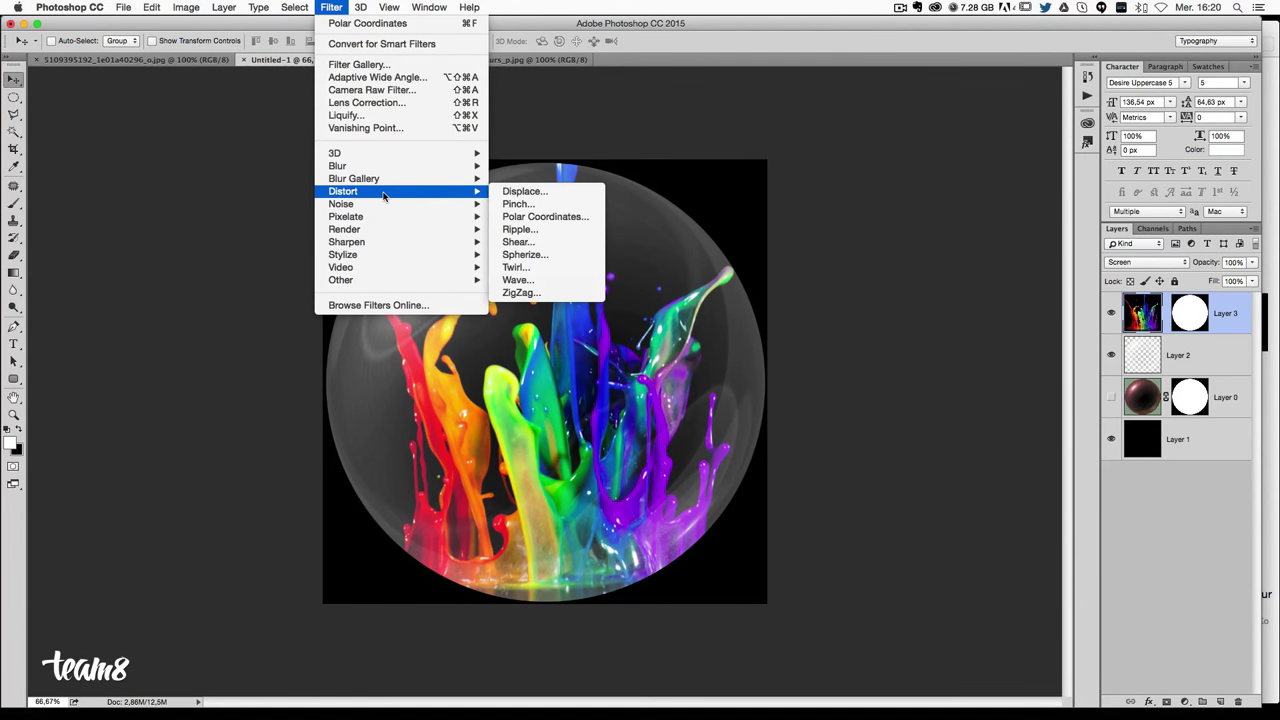
# Apply Polar Coordinates (Rectangular to Polar) to the splash, then reapply it with Ctrl+F.
pyautogui.click(575, 223)
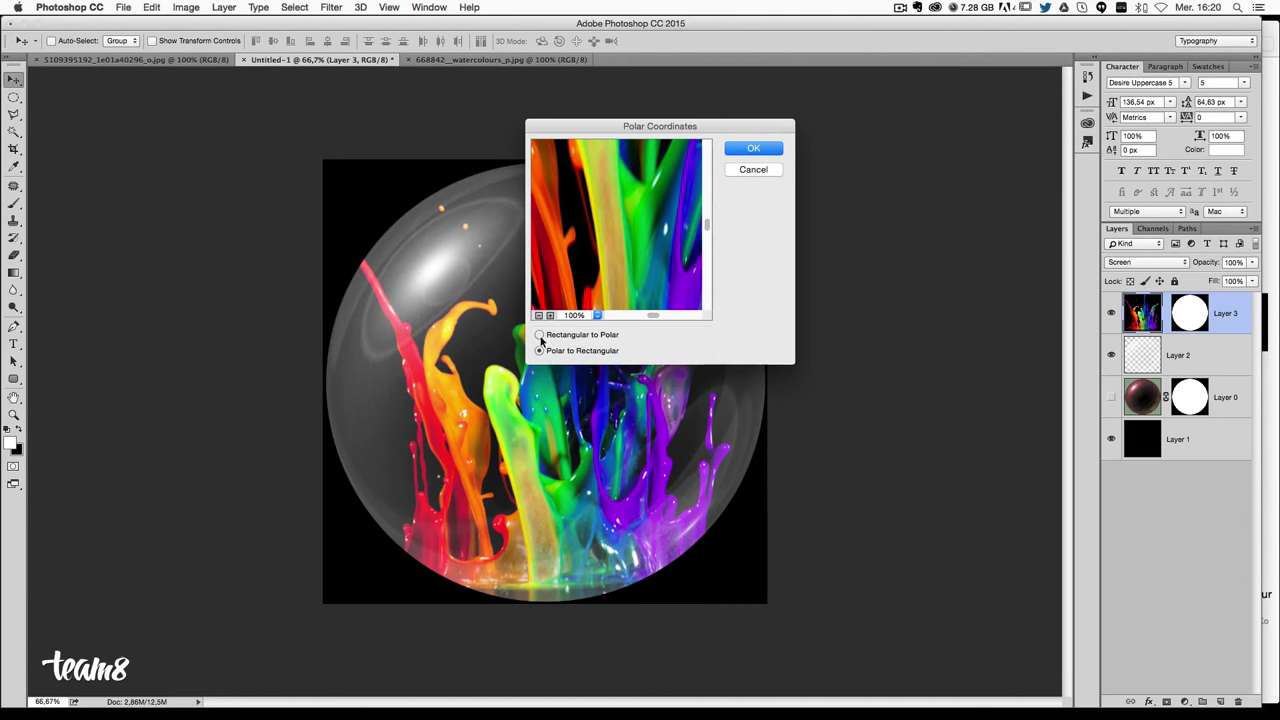
pyautogui.click(754, 149)
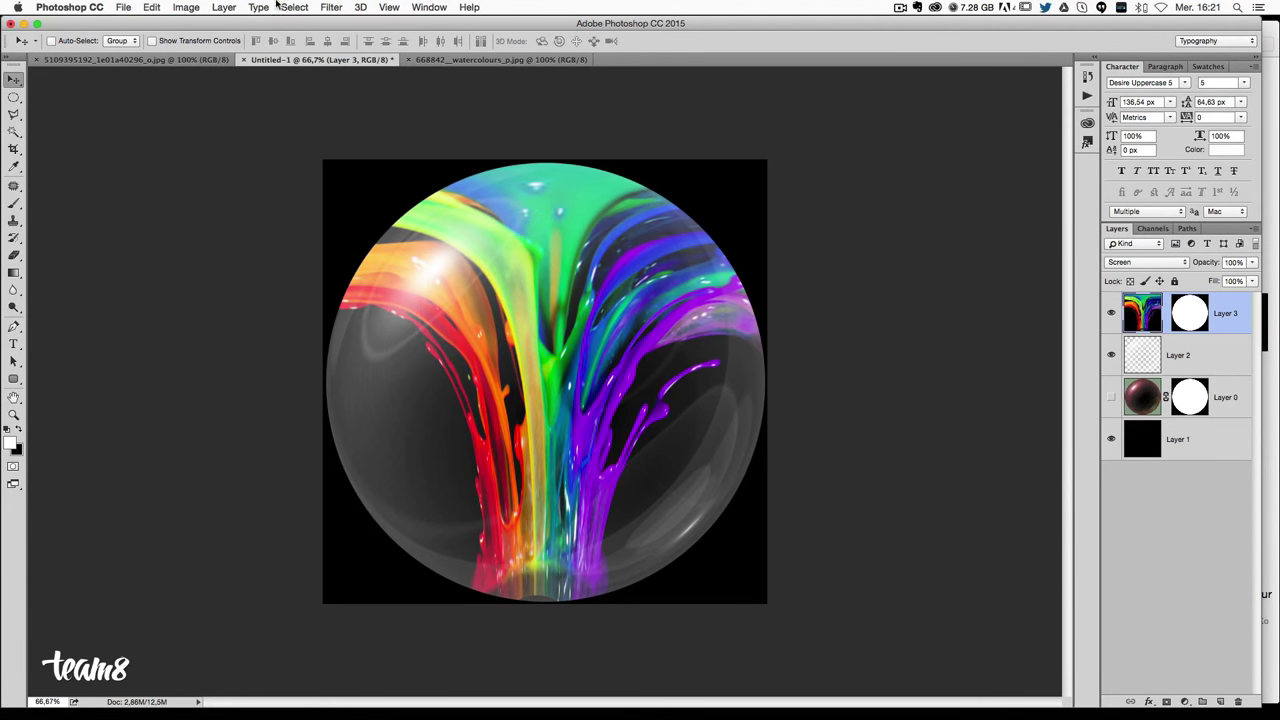
pyautogui.click(340, 6)
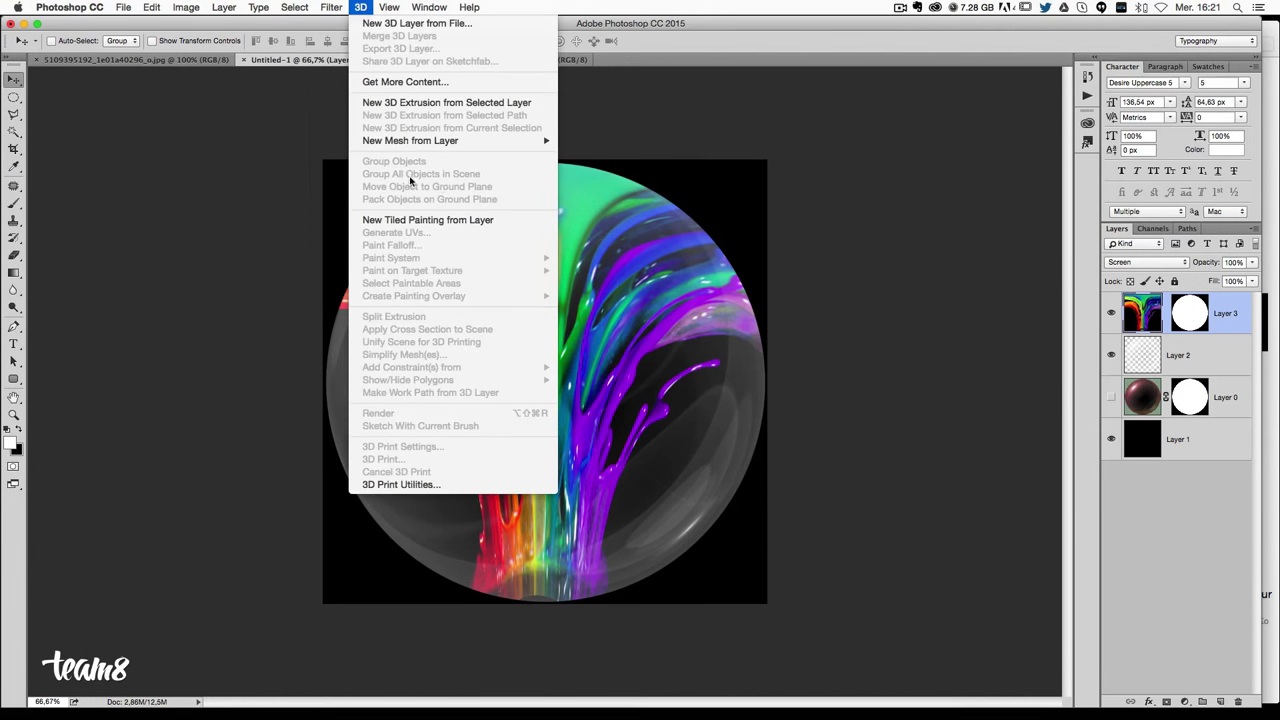
pyautogui.moveTo(343, 191)
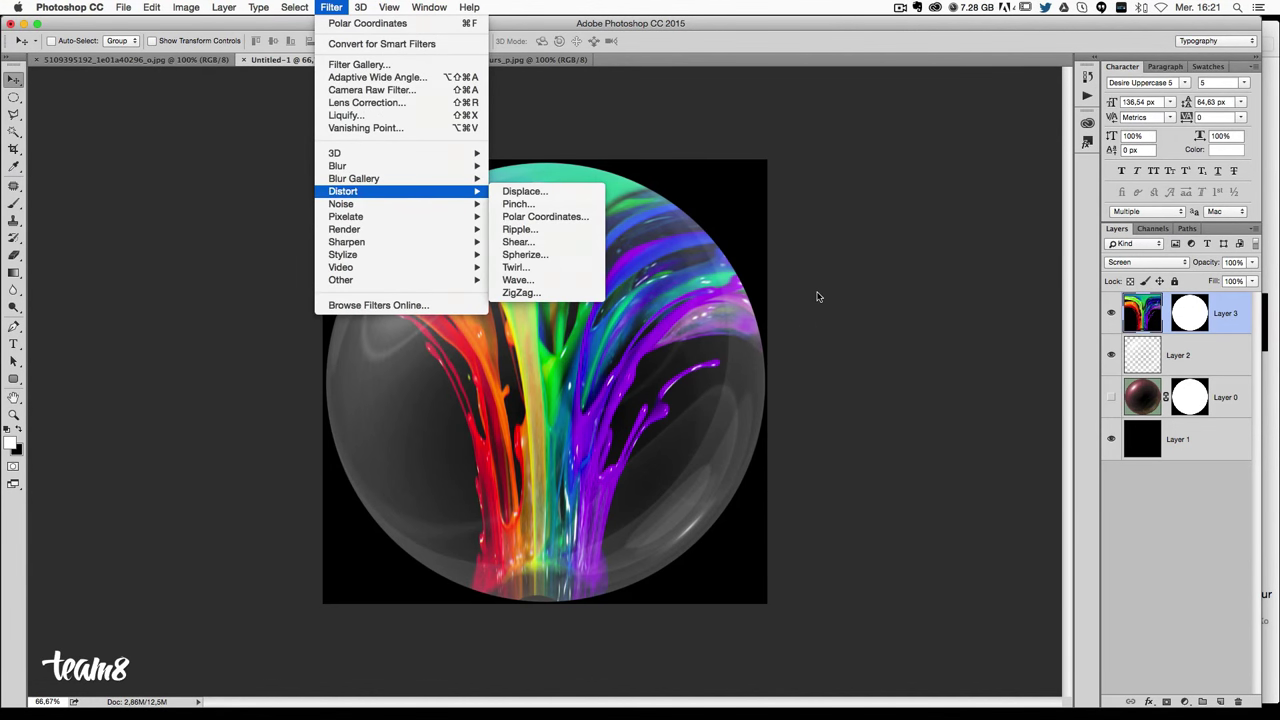
pyautogui.click(817, 296)
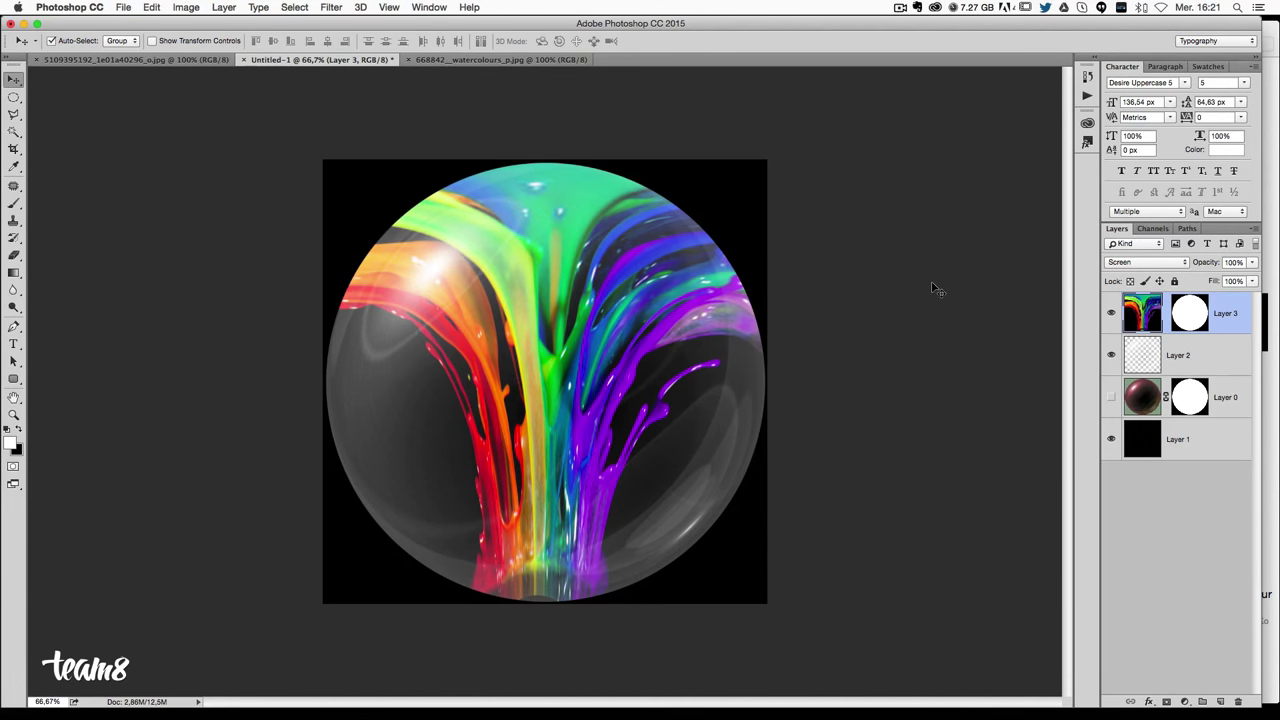
pyautogui.hotkey('ctrl', 'f')
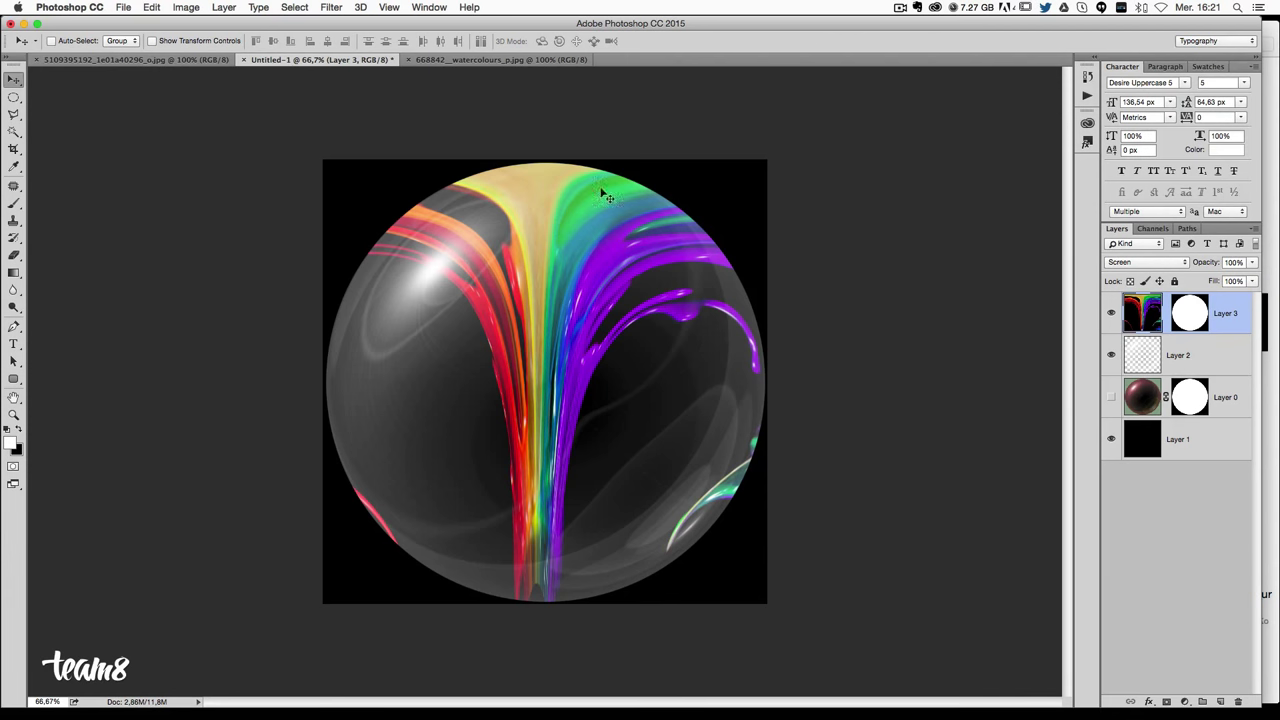
# Reapply Polar Coordinates, reposition the curved streaks in the sphere, and duplicate the layer.
pyautogui.click(331, 7)
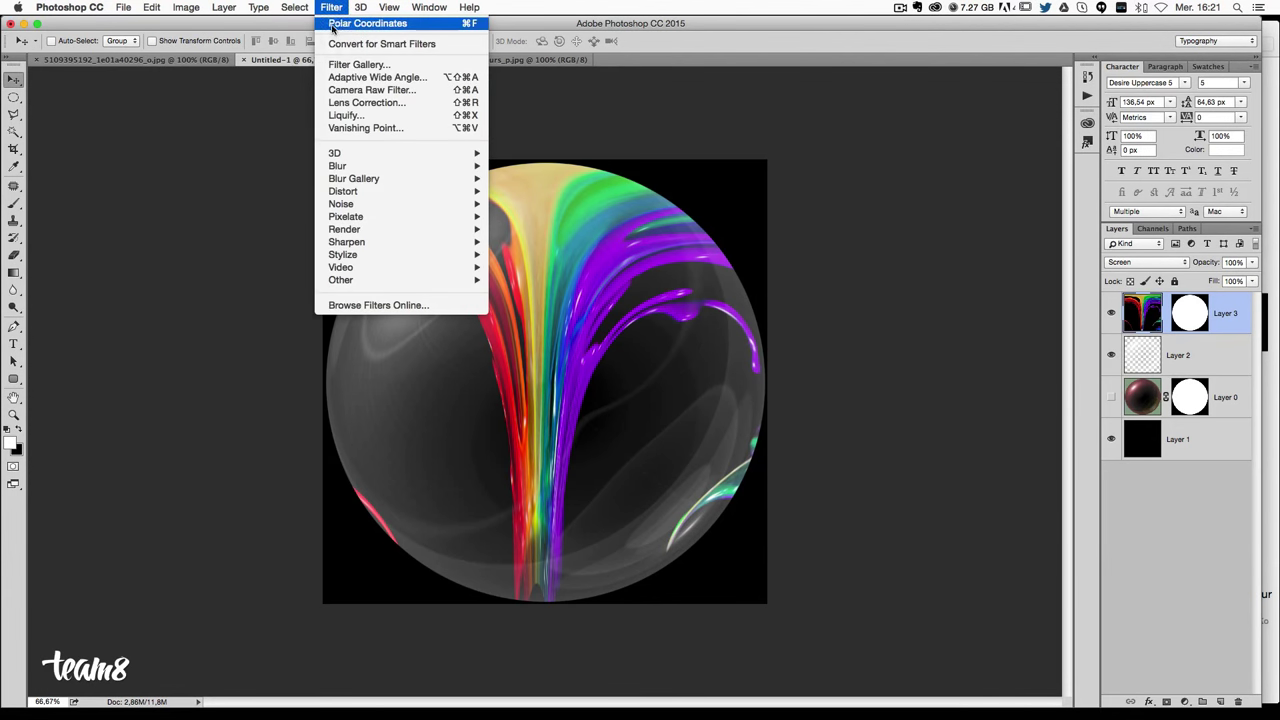
pyautogui.click(403, 26)
pyautogui.moveTo(511, 282)
pyautogui.mouseDown()
pyautogui.moveTo(586, 276)
pyautogui.moveTo(729, 296)
pyautogui.moveTo(525, 250)
pyautogui.mouseUp()
pyautogui.hotkey('ctrl', 'z')
pyautogui.moveTo(505, 373)
pyautogui.mouseDown()
pyautogui.moveTo(460, 360)
pyautogui.moveTo(457, 343)
pyautogui.moveTo(443, 354)
pyautogui.moveTo(463, 347)
pyautogui.mouseUp()
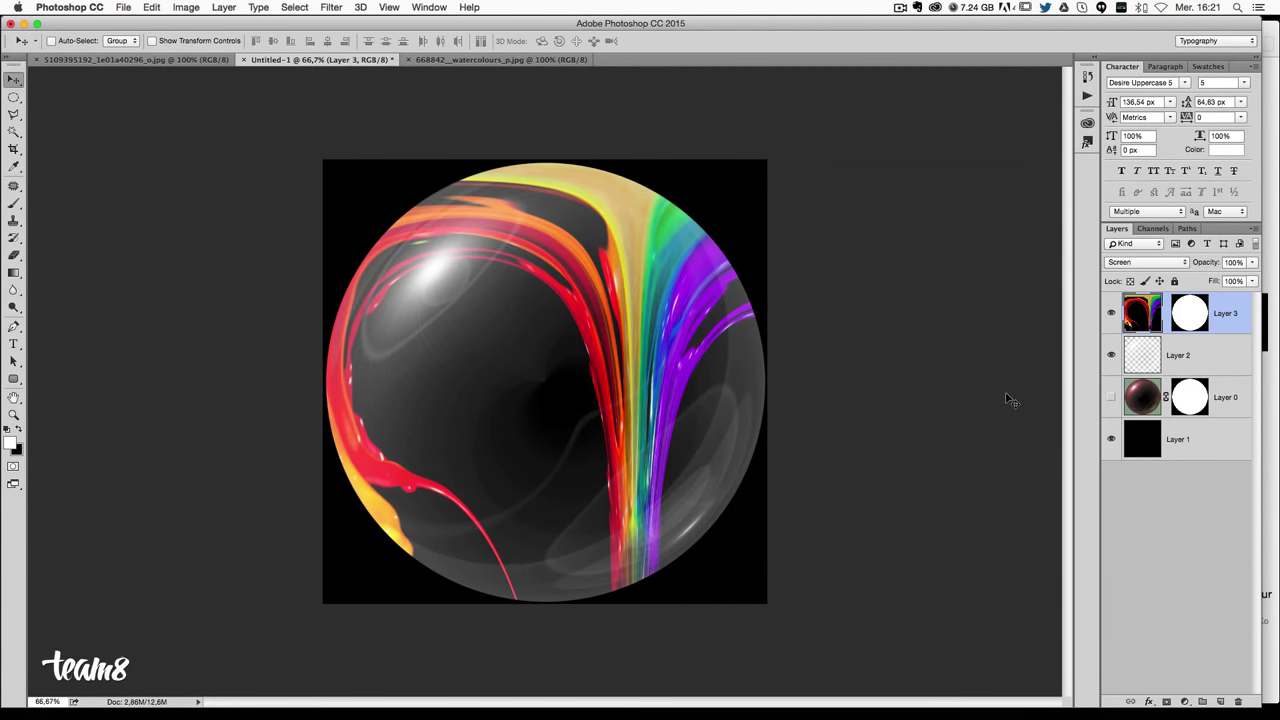
pyautogui.hotkey('ctrl', 'j')
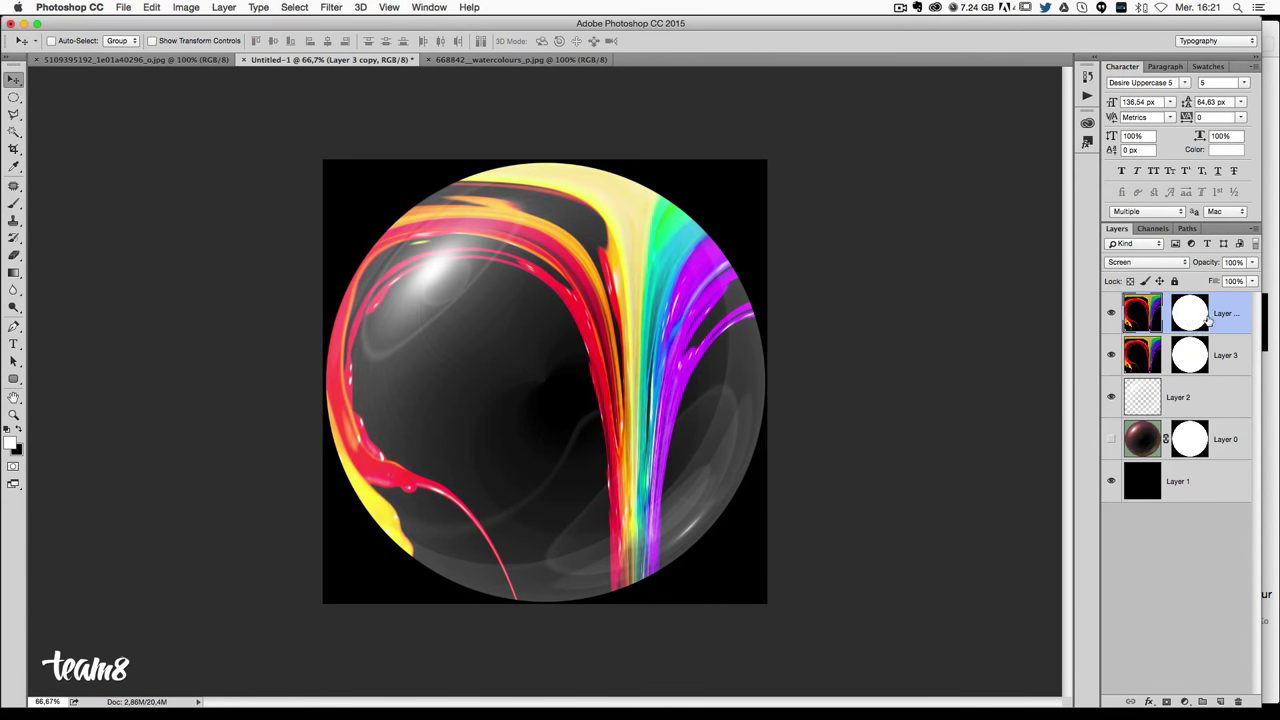
# Flip the duplicated streaks horizontally, move the copy into place, and hide Layer 3.
pyautogui.hotkey('ctrl', 't')
pyautogui.rightClick(567, 355)
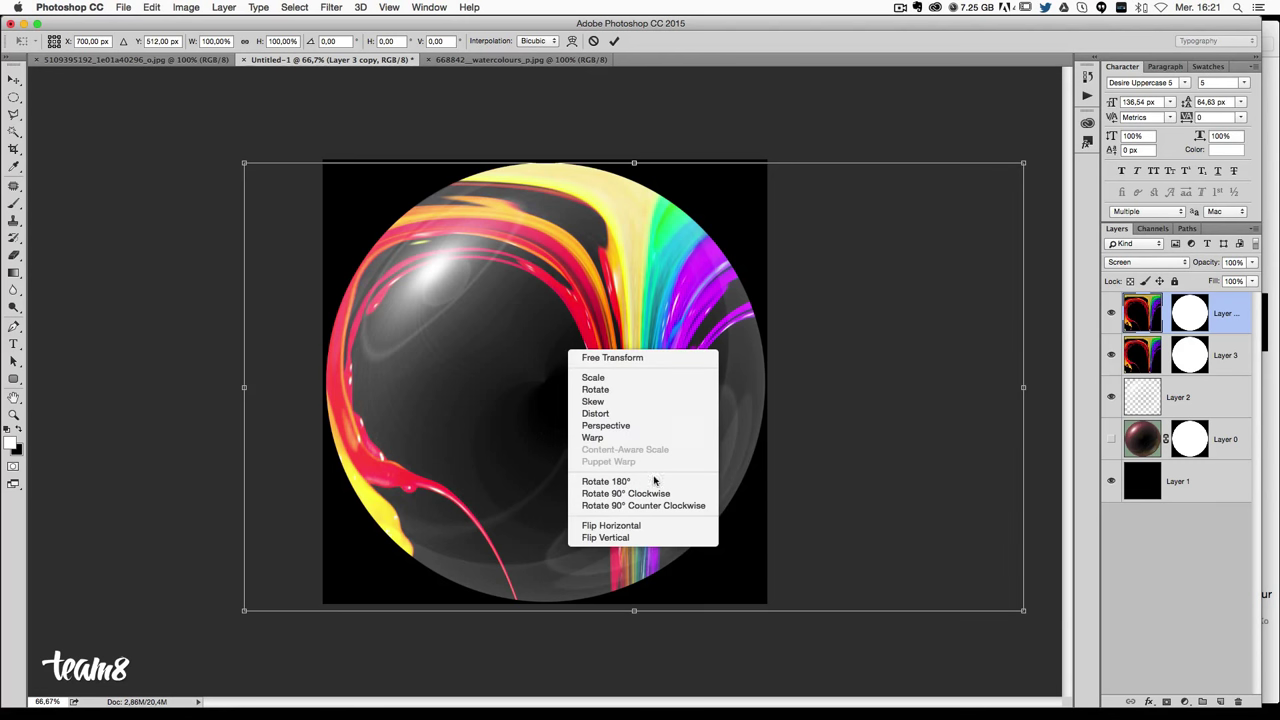
pyautogui.click(600, 530)
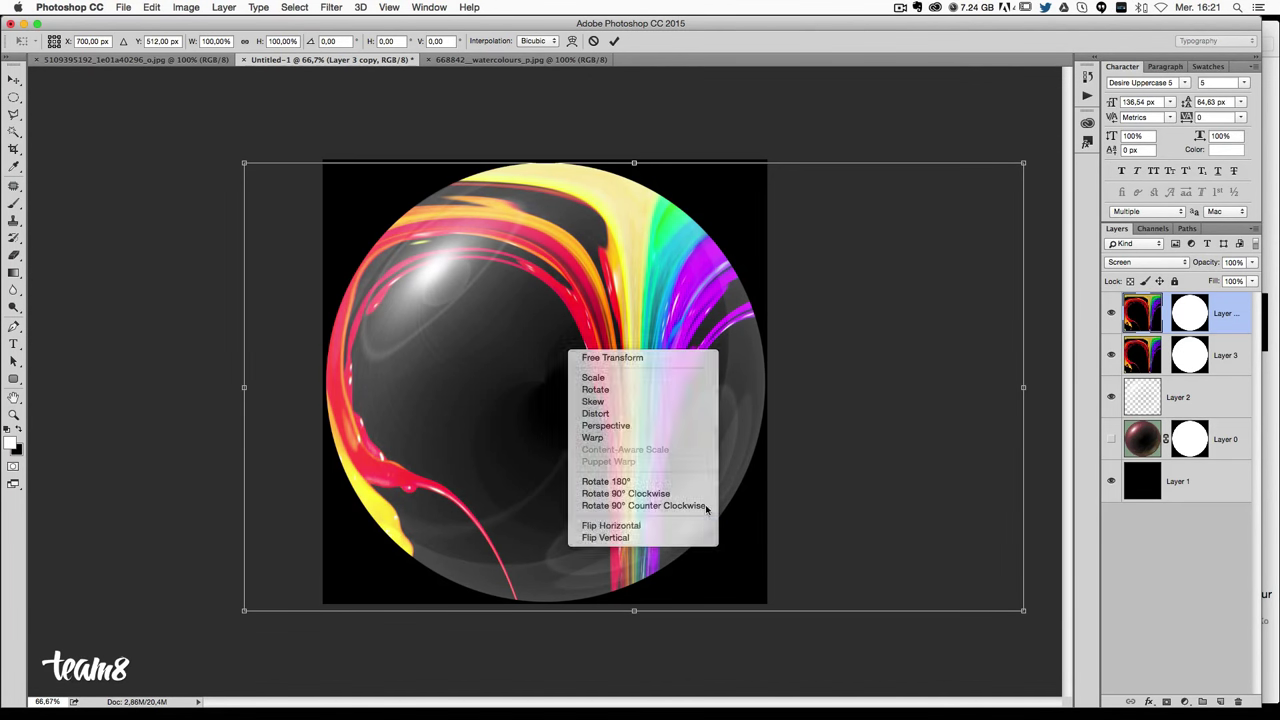
pyautogui.press('Return')
pyautogui.moveTo(633, 366); pyautogui.dragTo(476, 322)
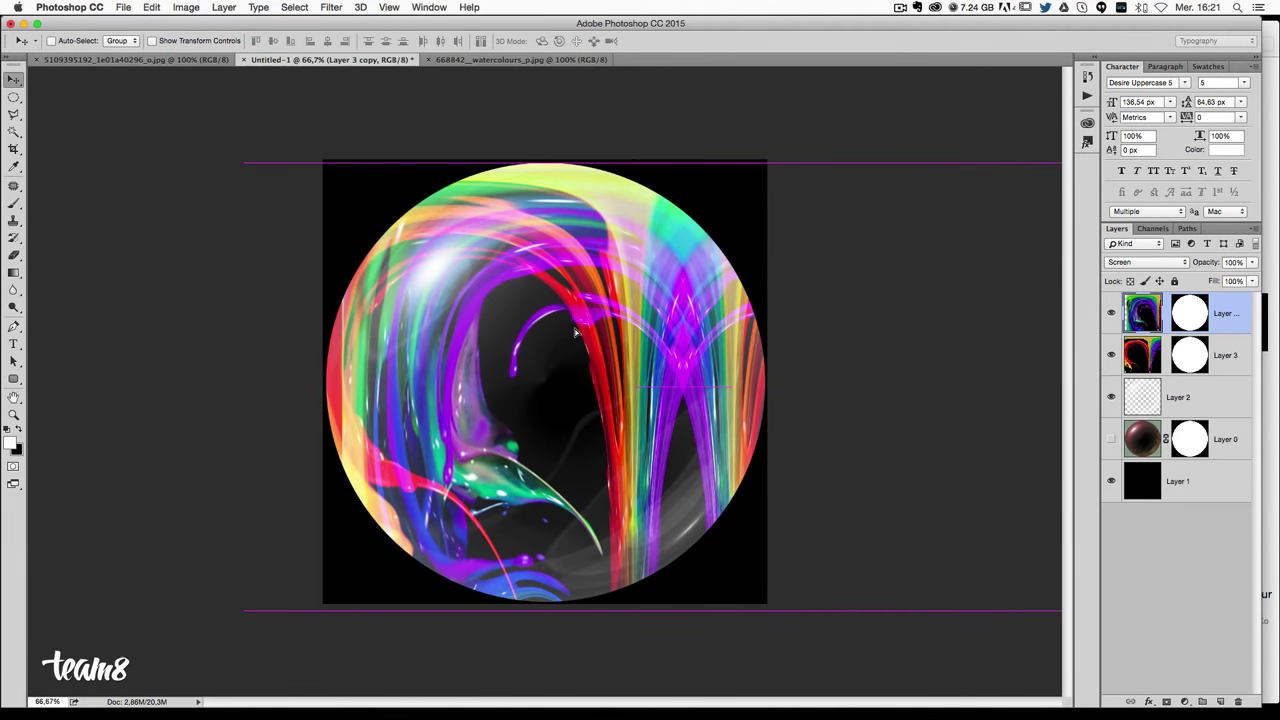
pyautogui.moveTo(476, 322); pyautogui.dragTo(566, 493)
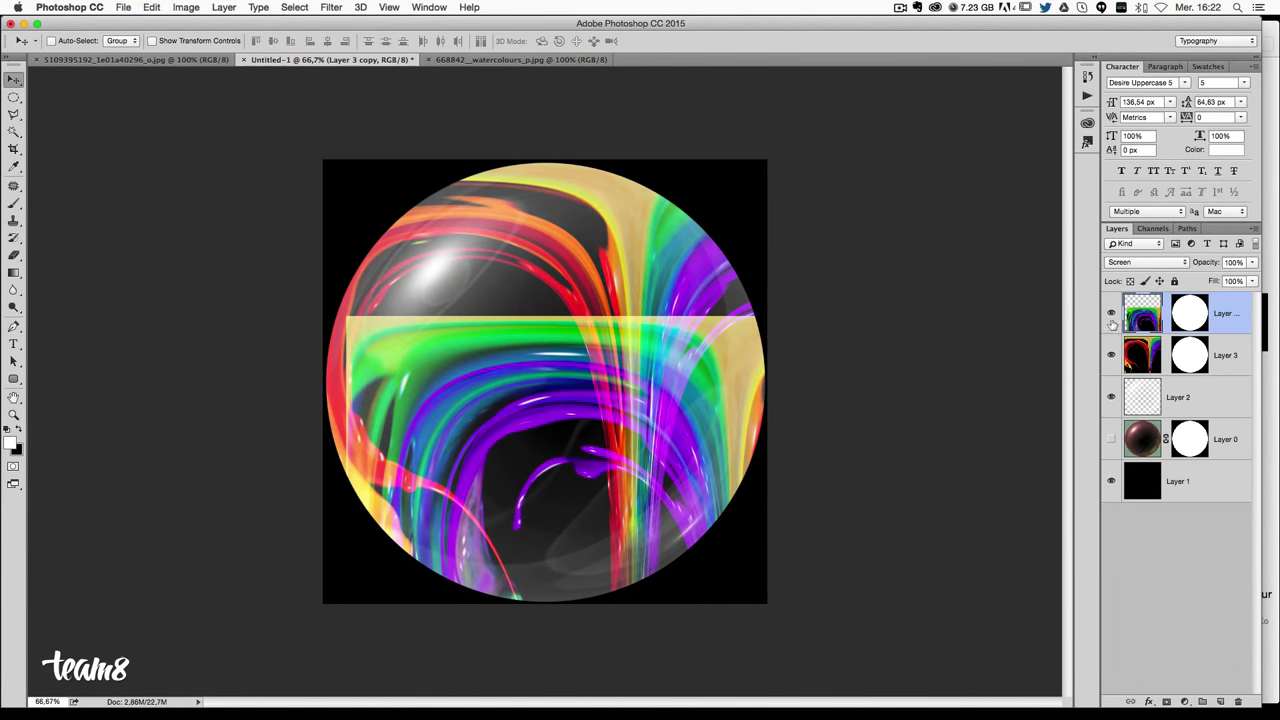
pyautogui.click(1111, 355)
pyautogui.moveTo(456, 417)
pyautogui.mouseDown()
pyautogui.moveTo(461, 254)
pyautogui.moveTo(465, 402)
pyautogui.moveTo(377, 479)
pyautogui.moveTo(478, 461)
pyautogui.moveTo(451, 486)
pyautogui.moveTo(508, 486)
pyautogui.moveTo(503, 471)
pyautogui.moveTo(528, 468)
pyautogui.mouseUp()
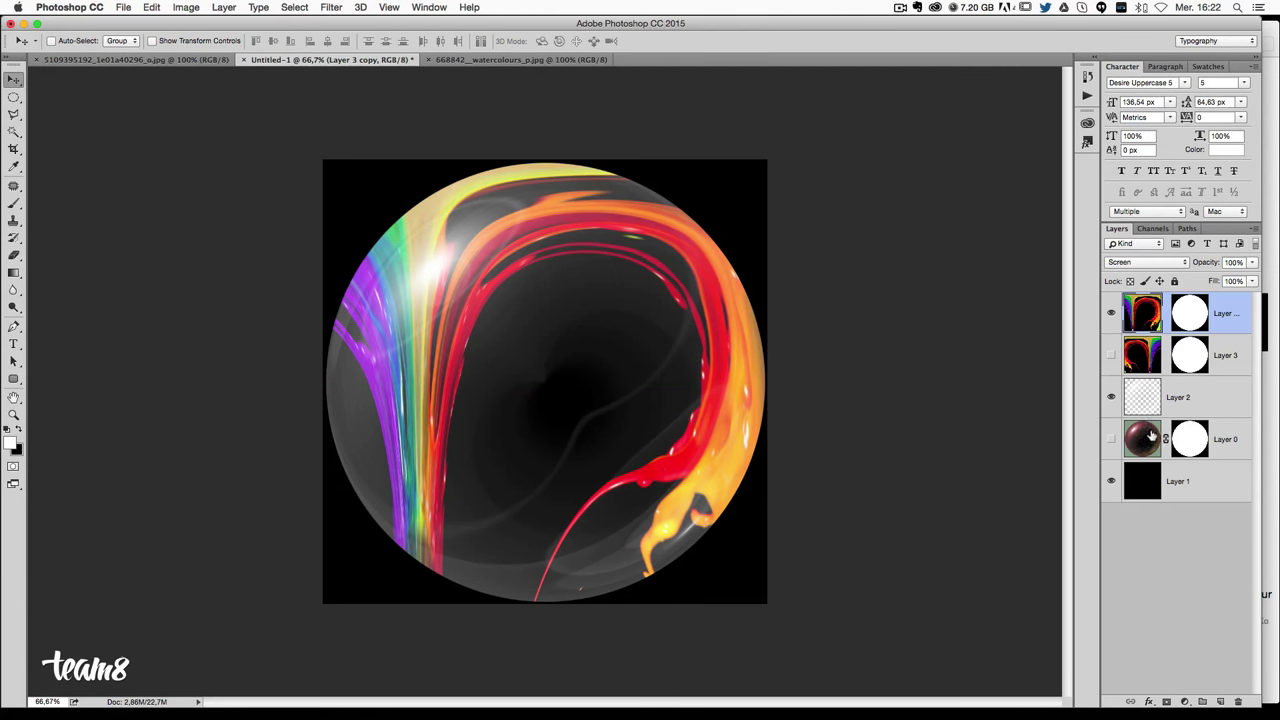
# Show only Layer 3 and load its circular mask as a selection.
pyautogui.click(1111, 313)
pyautogui.click(1111, 355)
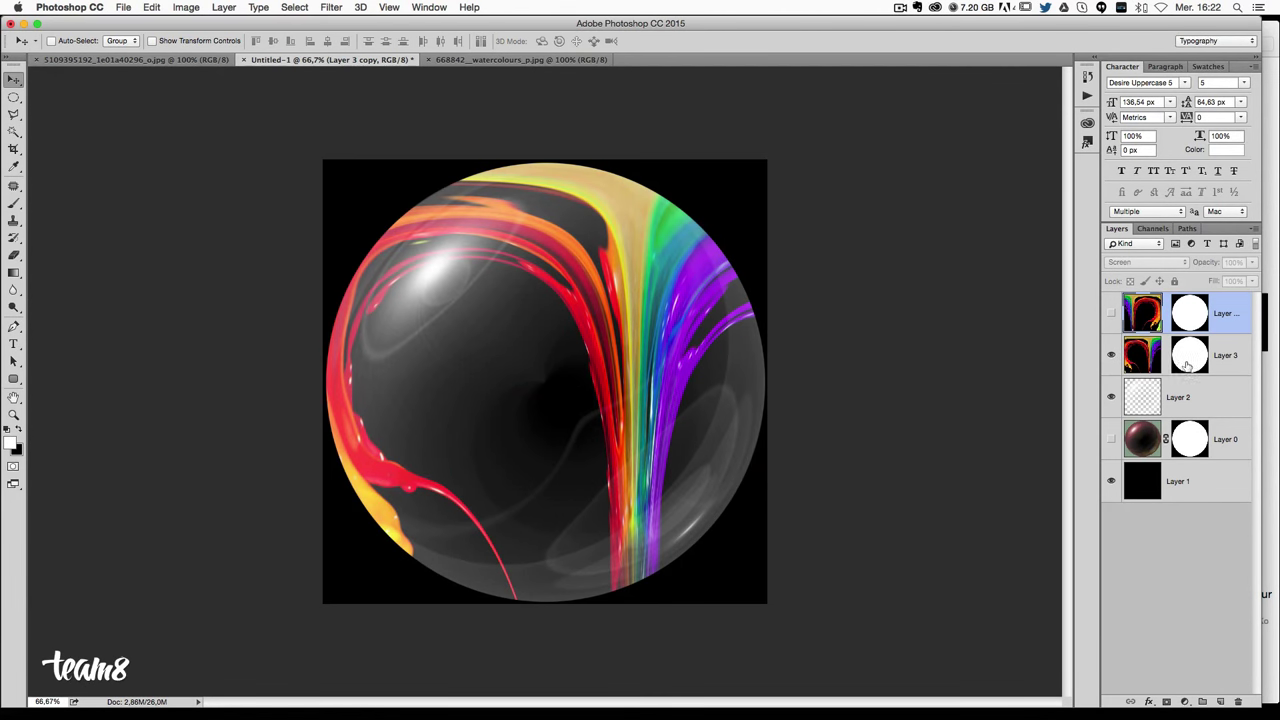
pyautogui.click(1188, 366)
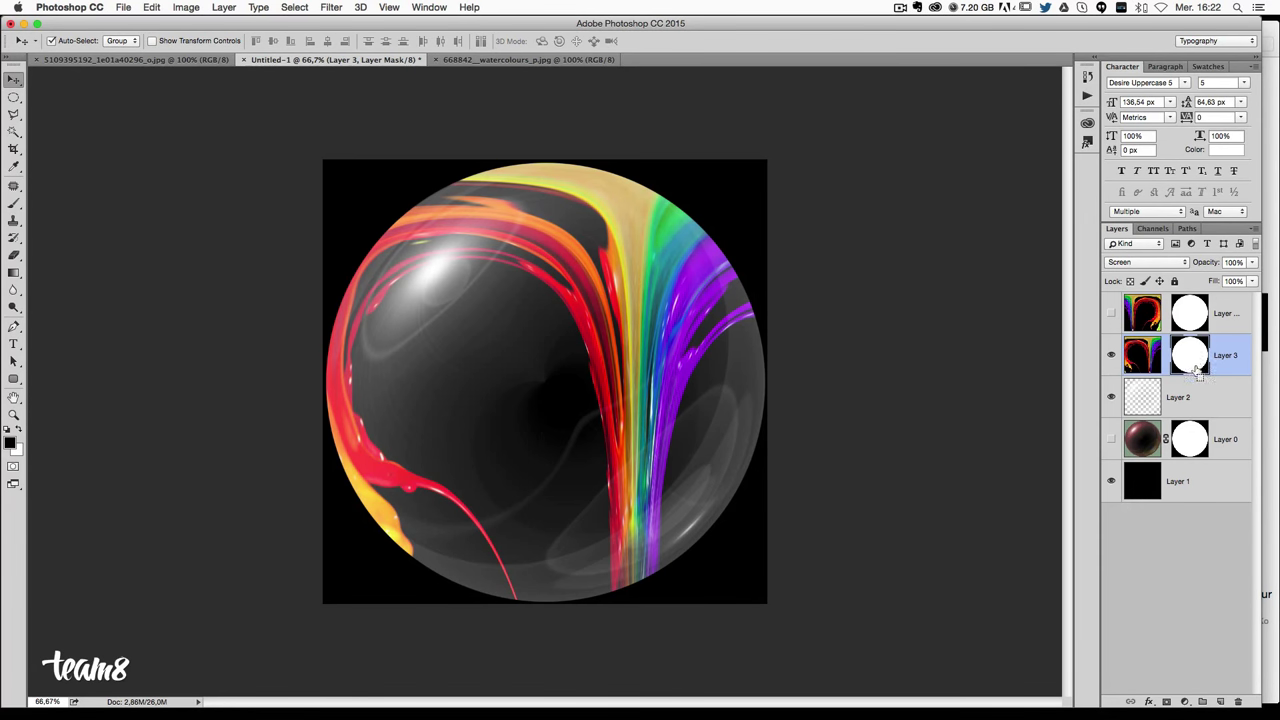
pyautogui.keyDown('ctrl'); pyautogui.click(1190, 362); pyautogui.keyUp('ctrl')
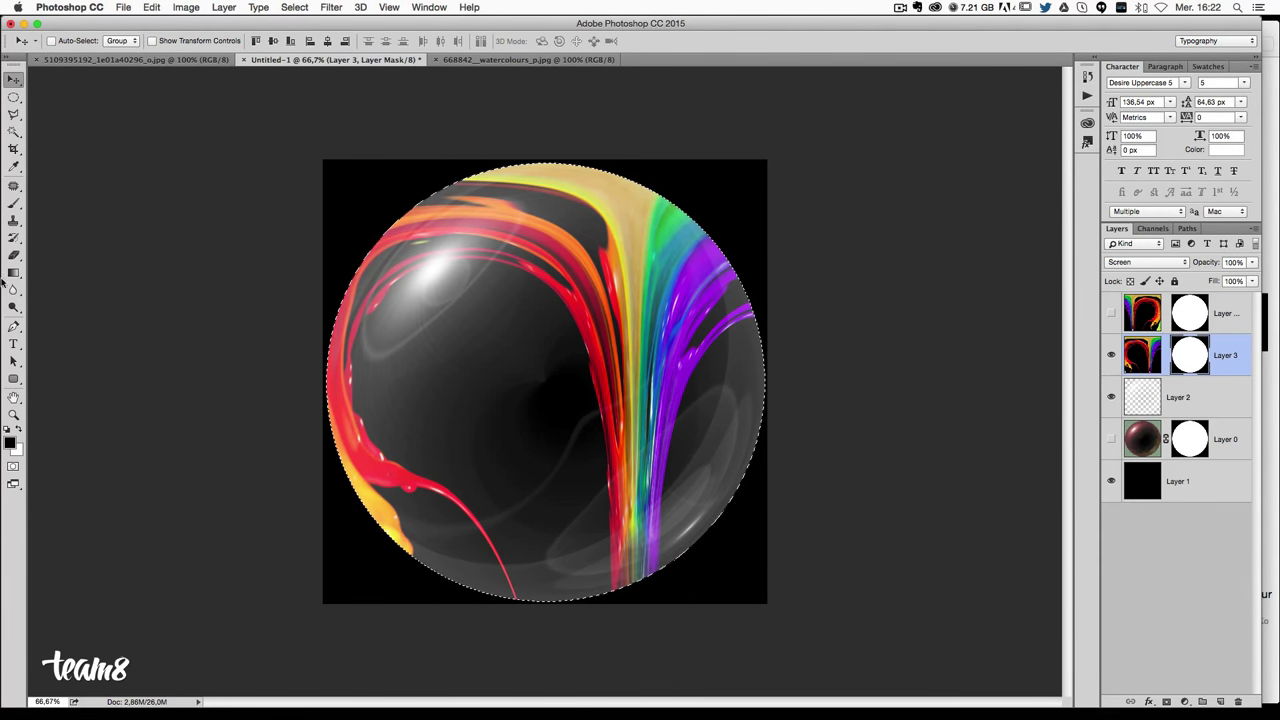
# Paint out the upper streaks on Layer 3's mask with a fully soft black brush.
pyautogui.click(14, 203)
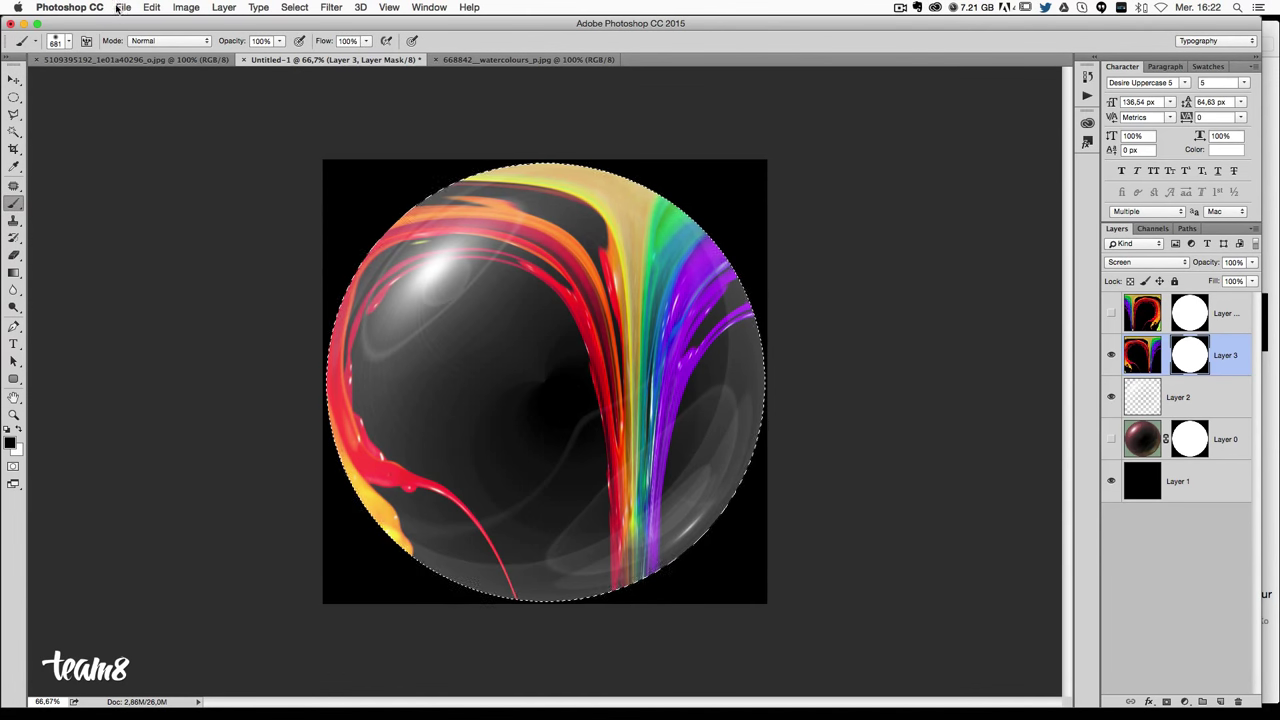
pyautogui.click(68, 42)
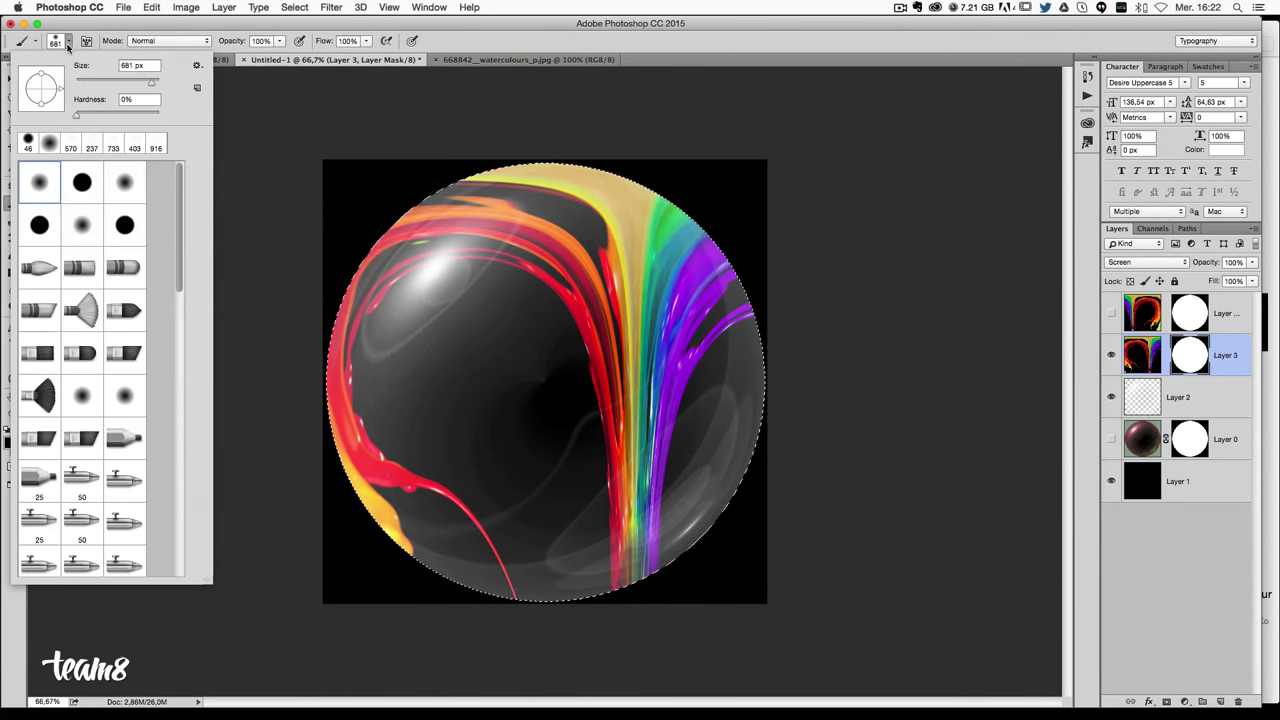
pyautogui.moveTo(457, 229)
pyautogui.mouseDown()
pyautogui.moveTo(550, 387)
pyautogui.moveTo(543, 377)
pyautogui.moveTo(522, 493)
pyautogui.mouseUp()
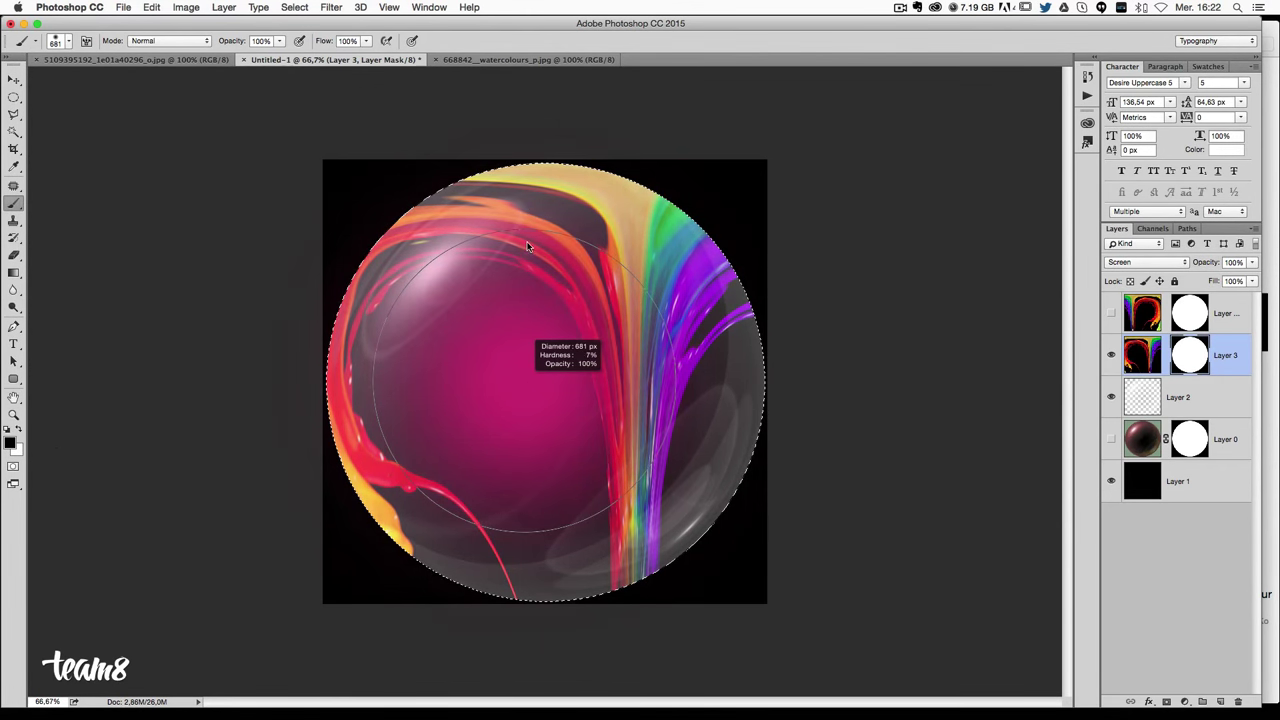
pyautogui.moveTo(522, 493)
pyautogui.mouseDown()
pyautogui.moveTo(533, 393)
pyautogui.moveTo(479, 213)
pyautogui.moveTo(443, 270)
pyautogui.mouseUp()
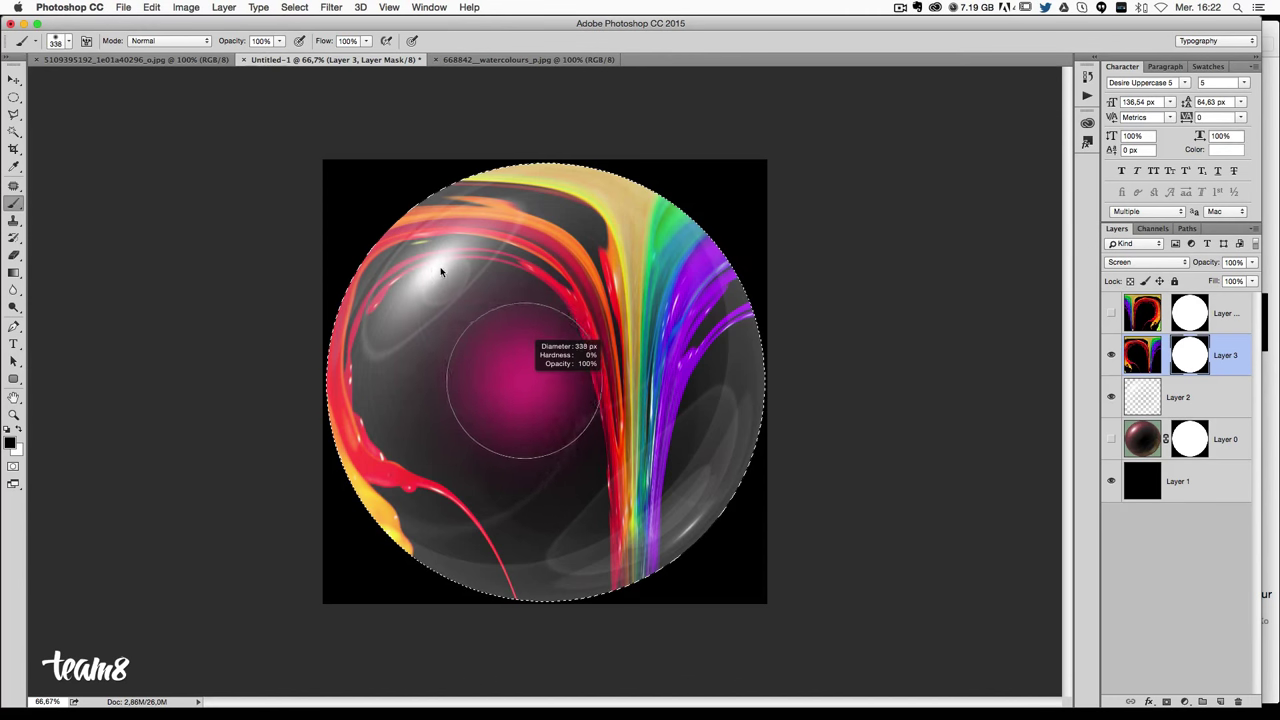
pyautogui.moveTo(500, 380)
pyautogui.mouseDown()
pyautogui.moveTo(590, 295)
pyautogui.moveTo(608, 320)
pyautogui.moveTo(608, 557)
pyautogui.moveTo(628, 557)
pyautogui.moveTo(637, 348)
pyautogui.moveTo(663, 386)
pyautogui.moveTo(537, 471)
pyautogui.moveTo(543, 543)
pyautogui.moveTo(506, 509)
pyautogui.mouseUp()
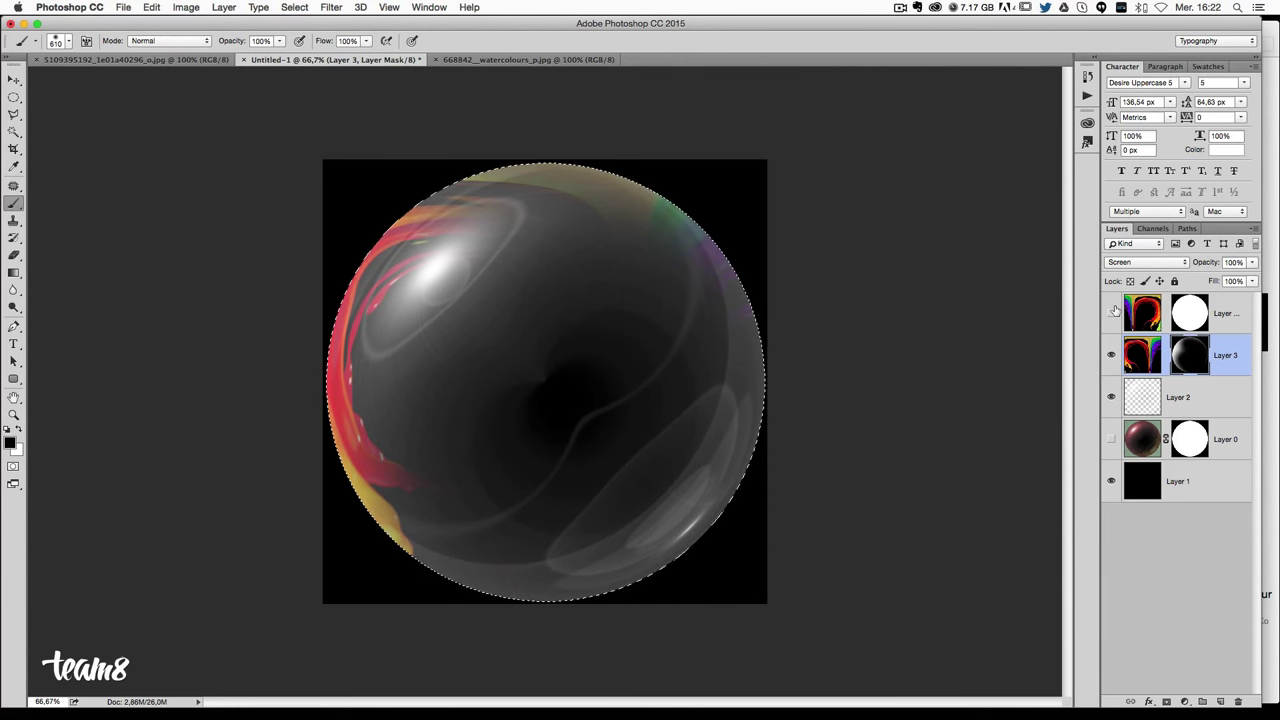
# Show the flipped copy and mask away its left rainbow and lower red streaks.
pyautogui.click(1111, 313)
pyautogui.click(1187, 320)
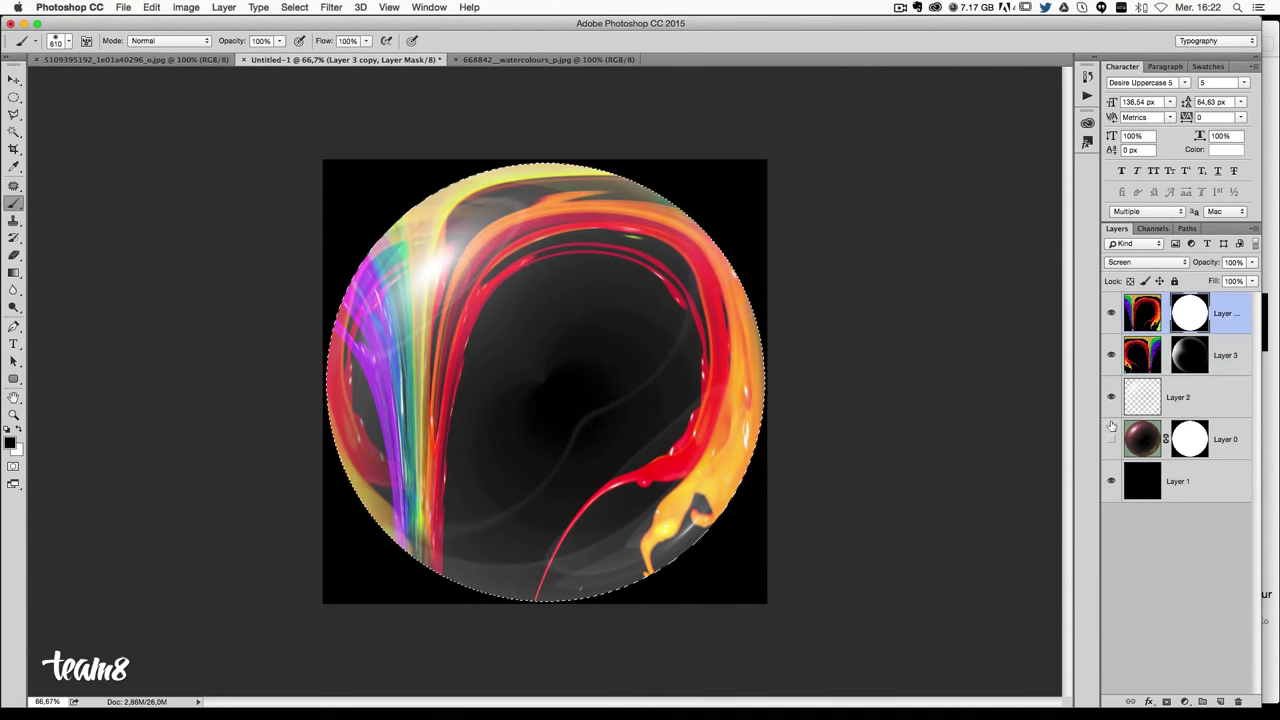
pyautogui.moveTo(462, 380)
pyautogui.mouseDown()
pyautogui.moveTo(486, 420)
pyautogui.moveTo(457, 543)
pyautogui.moveTo(586, 486)
pyautogui.moveTo(341, 327)
pyautogui.moveTo(509, 259)
pyautogui.moveTo(586, 329)
pyautogui.moveTo(471, 286)
pyautogui.moveTo(600, 298)
pyautogui.moveTo(614, 320)
pyautogui.moveTo(586, 420)
pyautogui.moveTo(528, 206)
pyautogui.moveTo(365, 225)
pyautogui.moveTo(720, 370)
pyautogui.moveTo(611, 406)
pyautogui.moveTo(615, 445)
pyautogui.moveTo(577, 491)
pyautogui.moveTo(571, 443)
pyautogui.moveTo(651, 577)
pyautogui.moveTo(430, 563)
pyautogui.mouseUp()
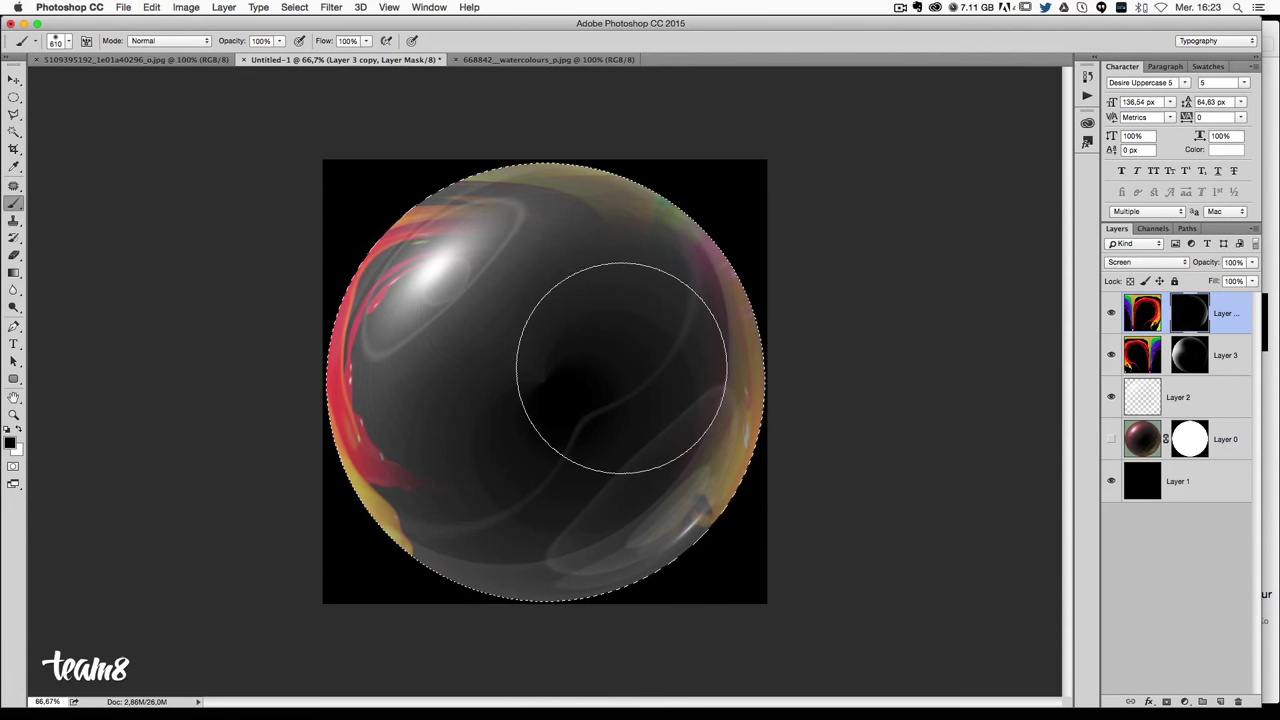
# Deselect and duplicate Layer 3 with its mask as Layer 3 copy 2.
pyautogui.hotkey('ctrl', 'd')
pyautogui.press('v')
pyautogui.click(1227, 358)
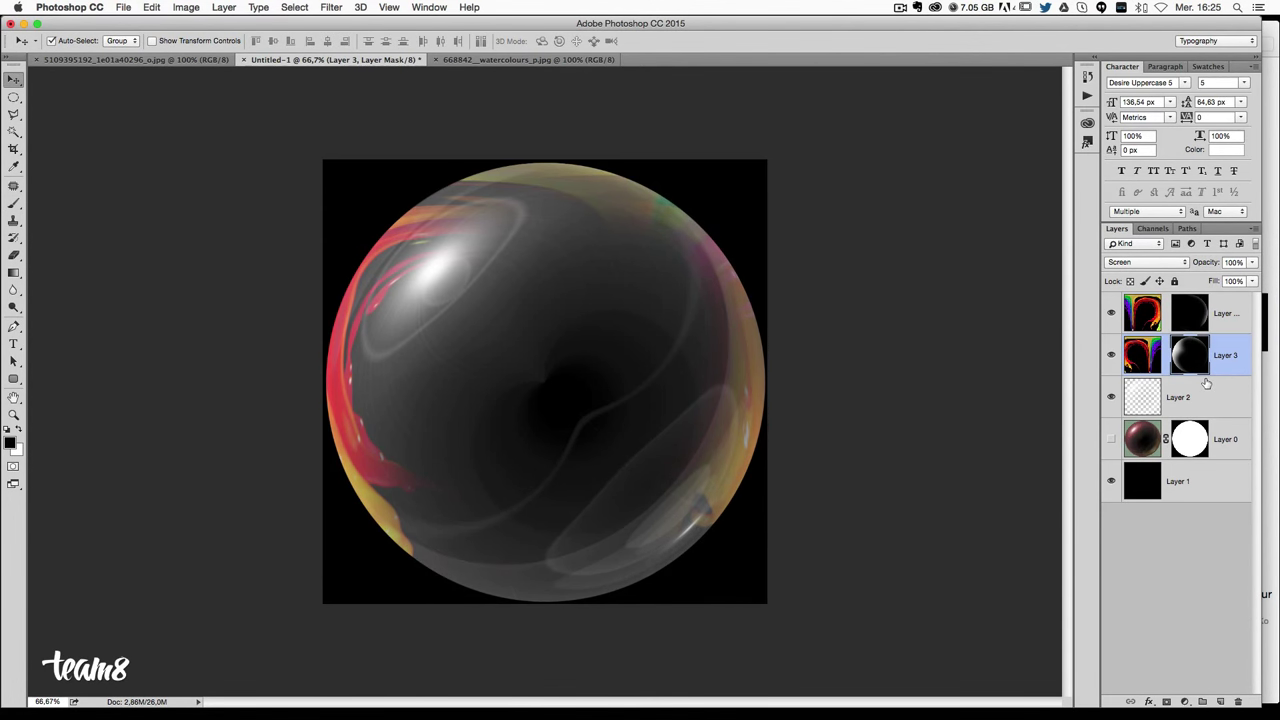
pyautogui.hotkey('ctrl', 'j')
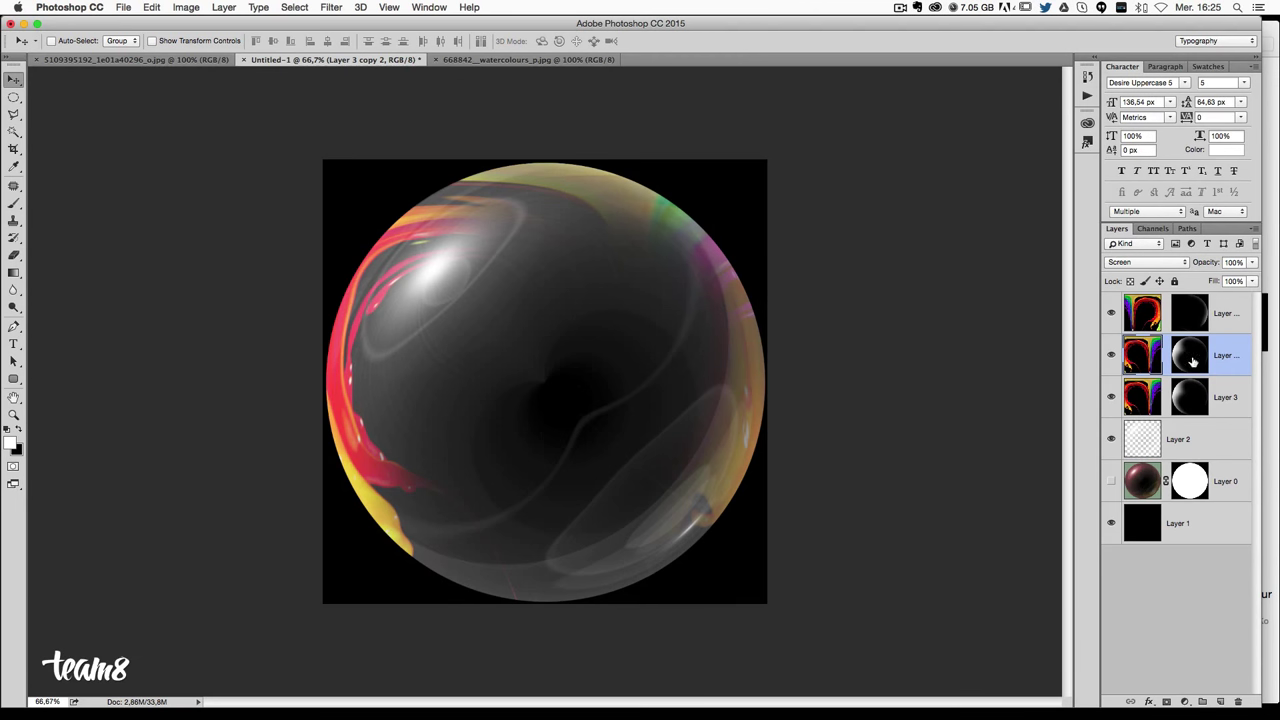
# Fill Layer 3 copy 2's mask solid white within the sphere outline, then deselect.
pyautogui.click(1198, 362)
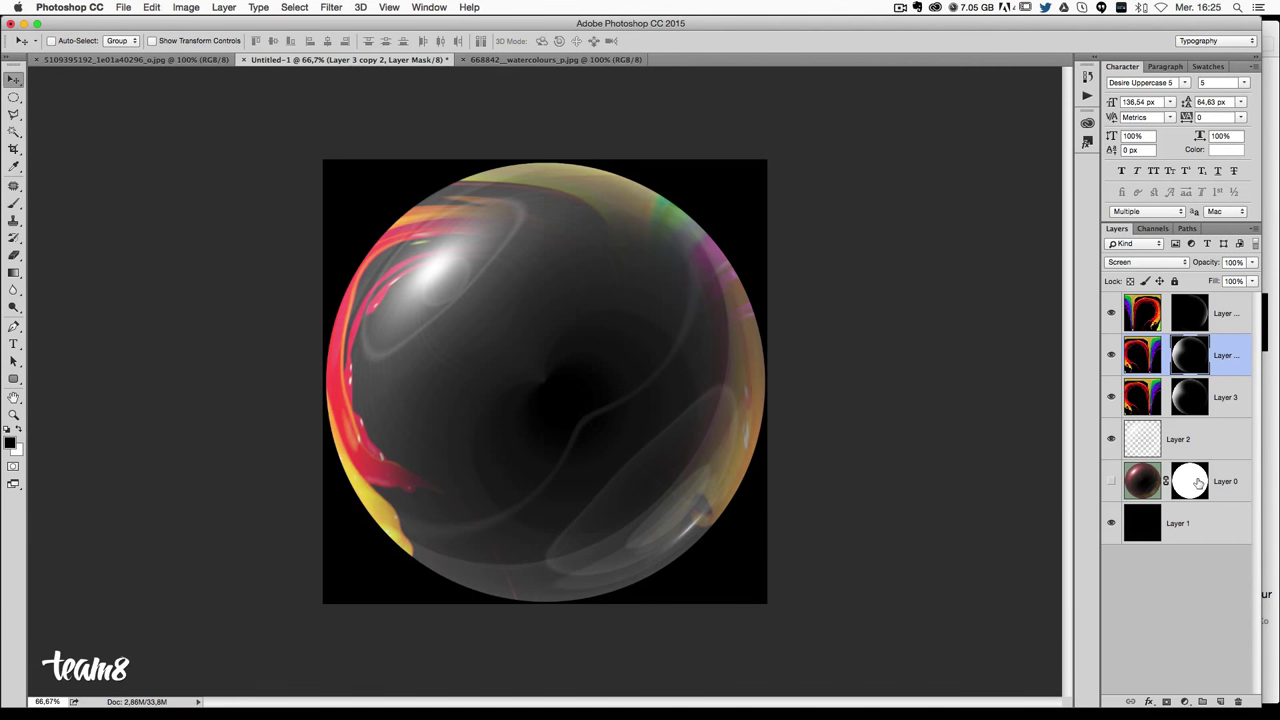
pyautogui.keyDown('ctrl'); pyautogui.click(1197, 485); pyautogui.keyUp('ctrl')
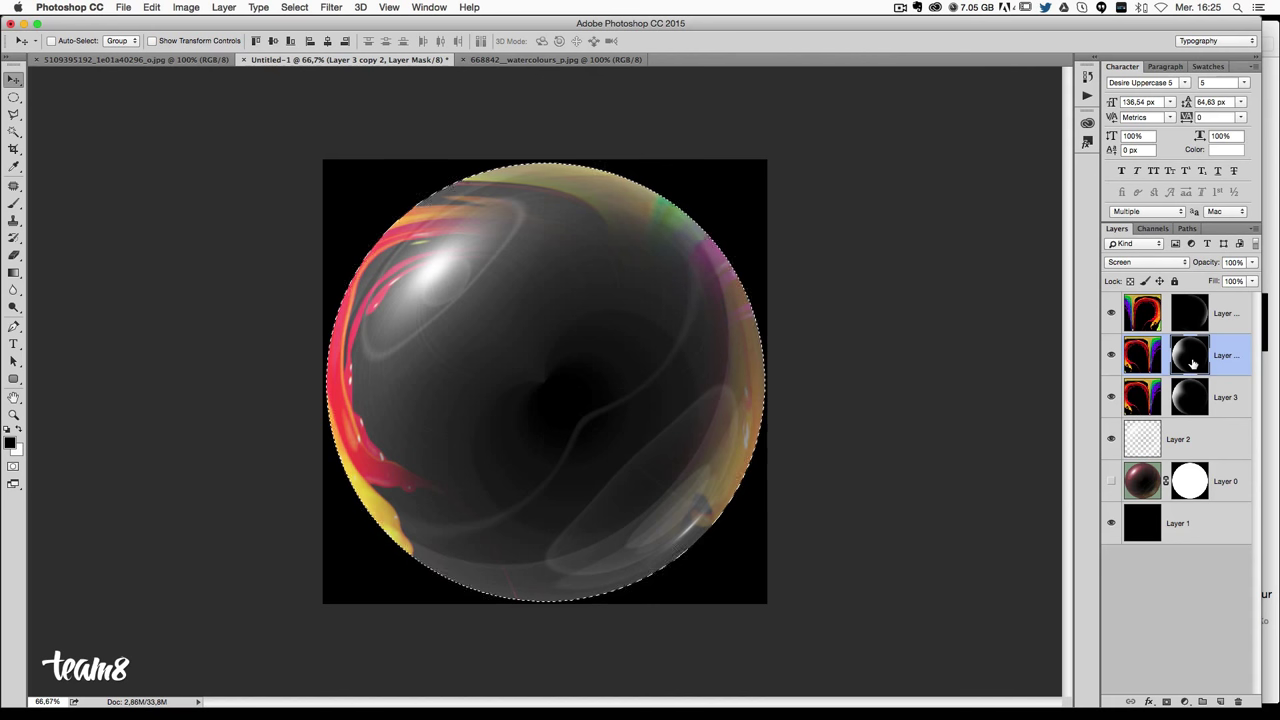
pyautogui.hotkey('ctrl', 'BackSpace')
pyautogui.hotkey('ctrl', 'v')
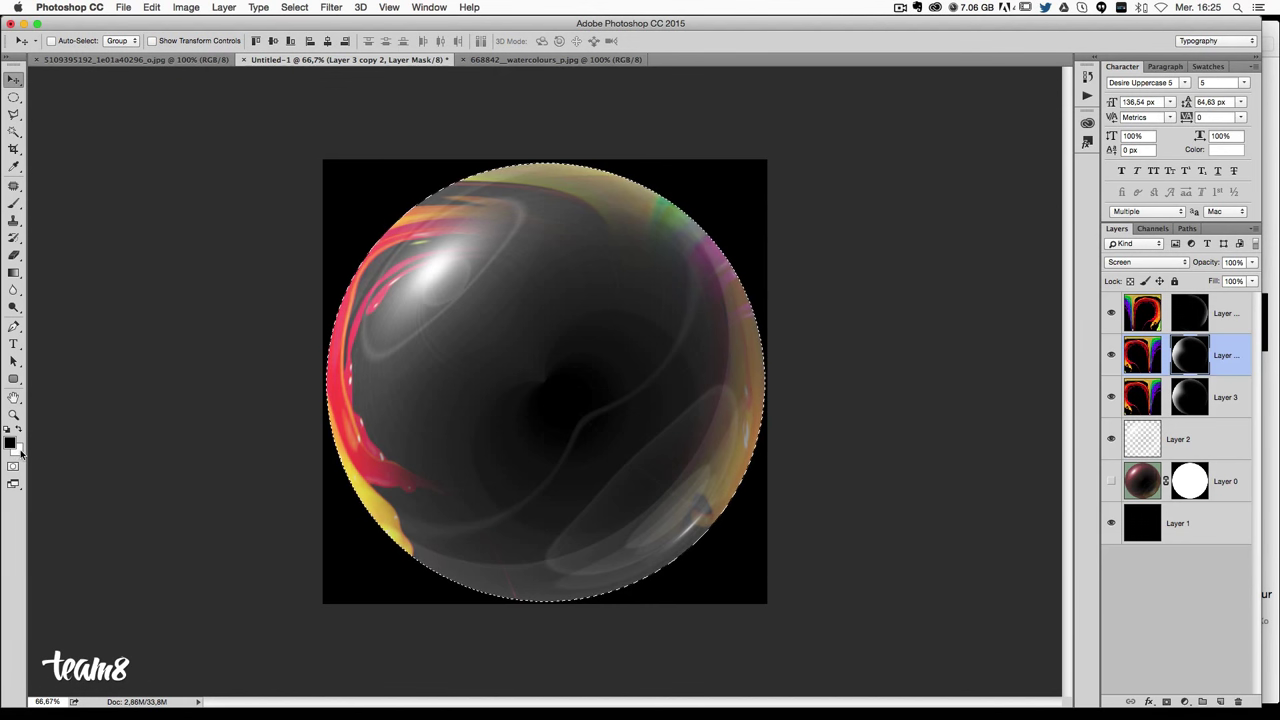
pyautogui.hotkey('ctrl', 'z')
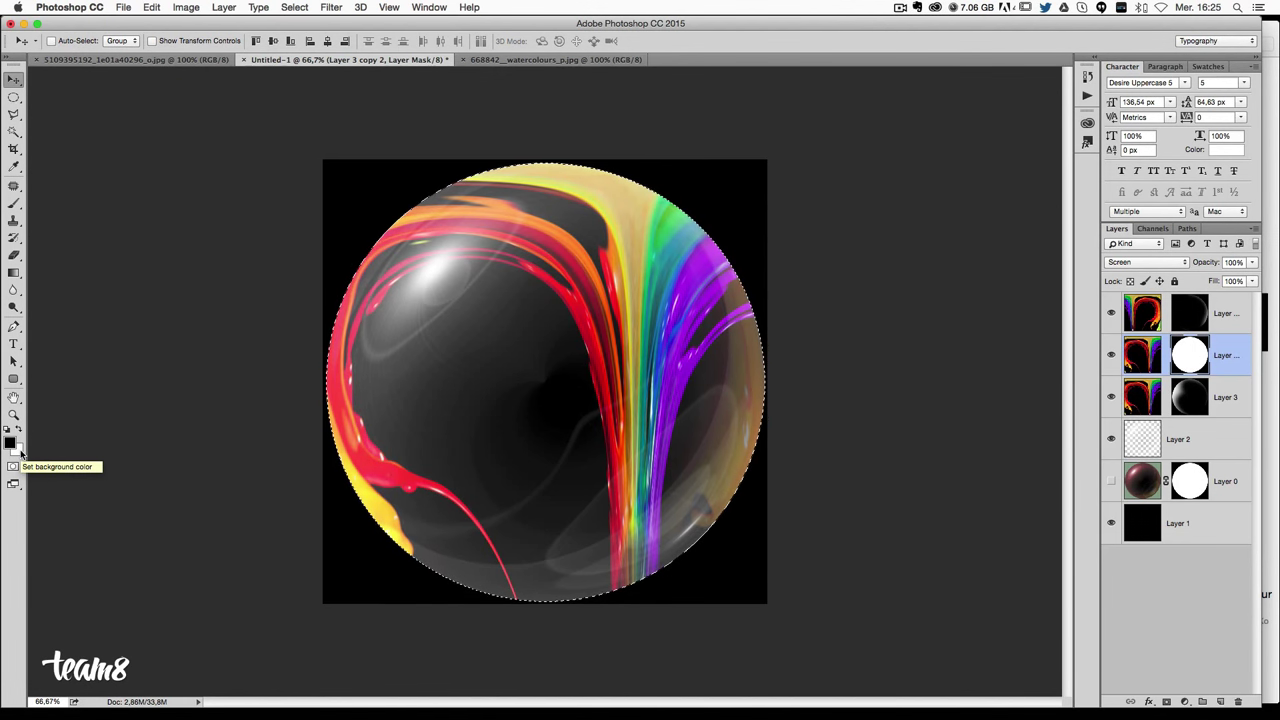
pyautogui.hotkey('shift', 'BackSpace')
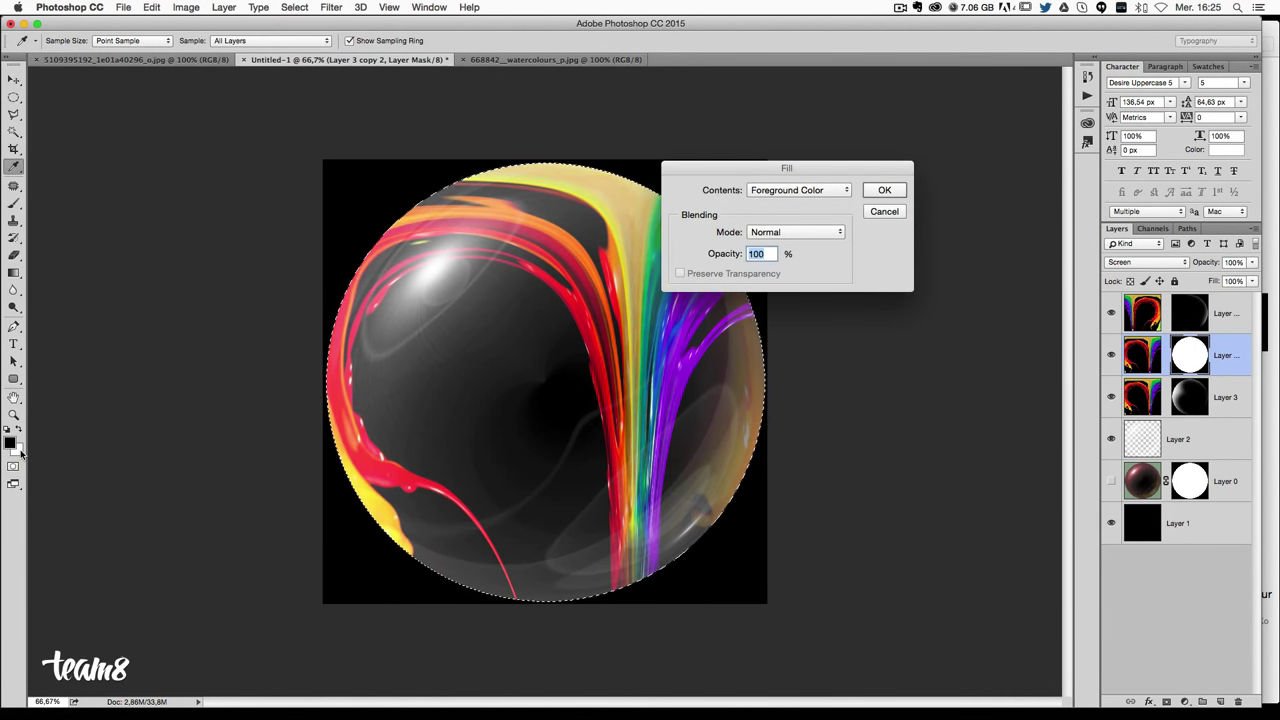
pyautogui.press('Escape')
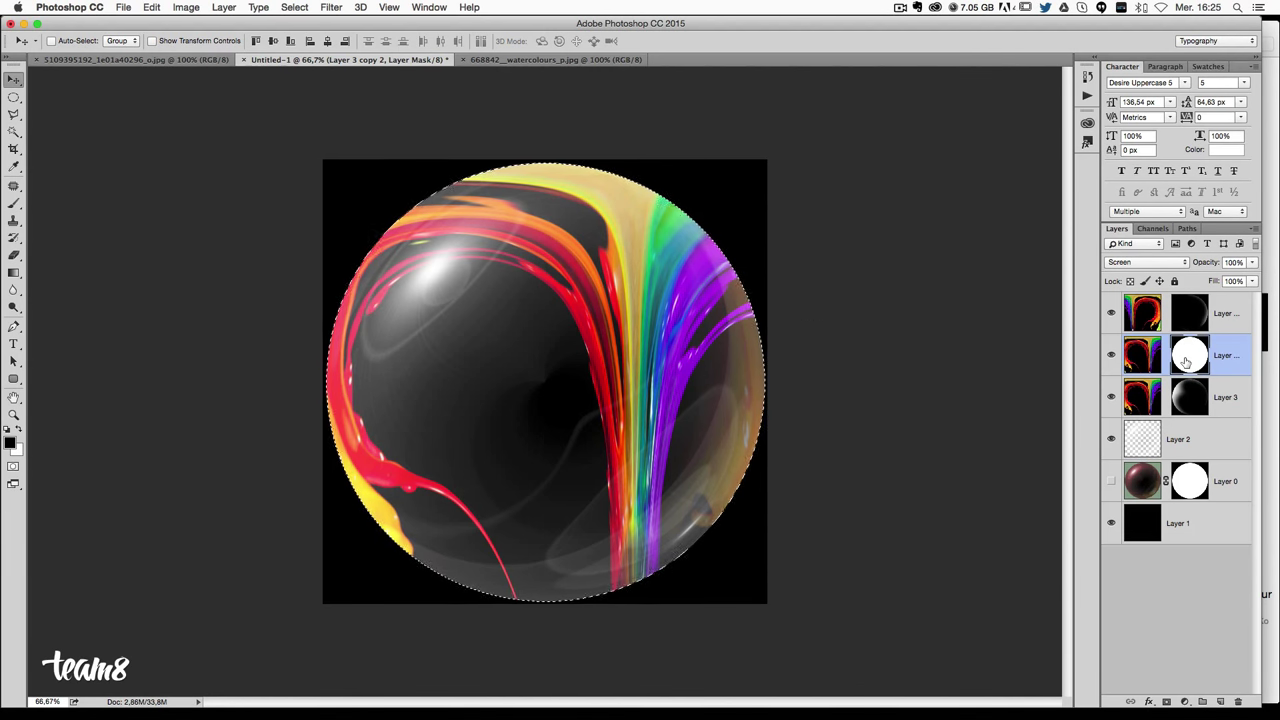
pyautogui.press('super+d')
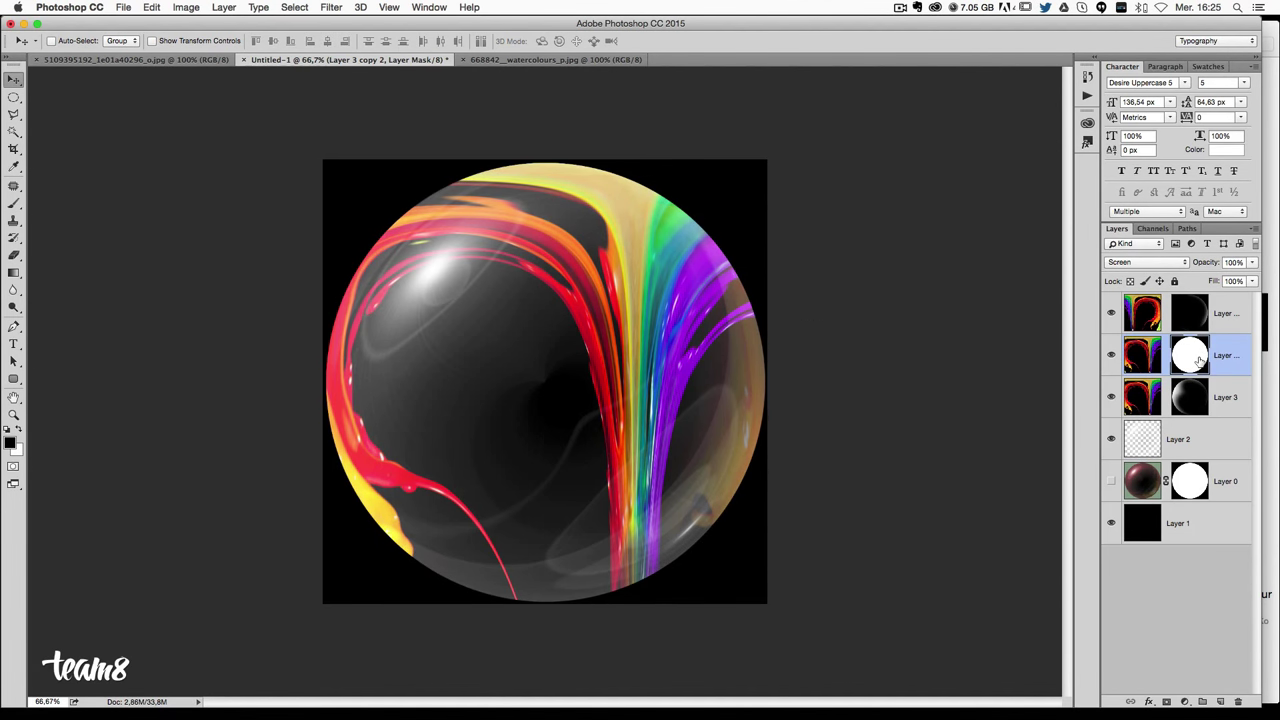
pyautogui.click(1143, 362)
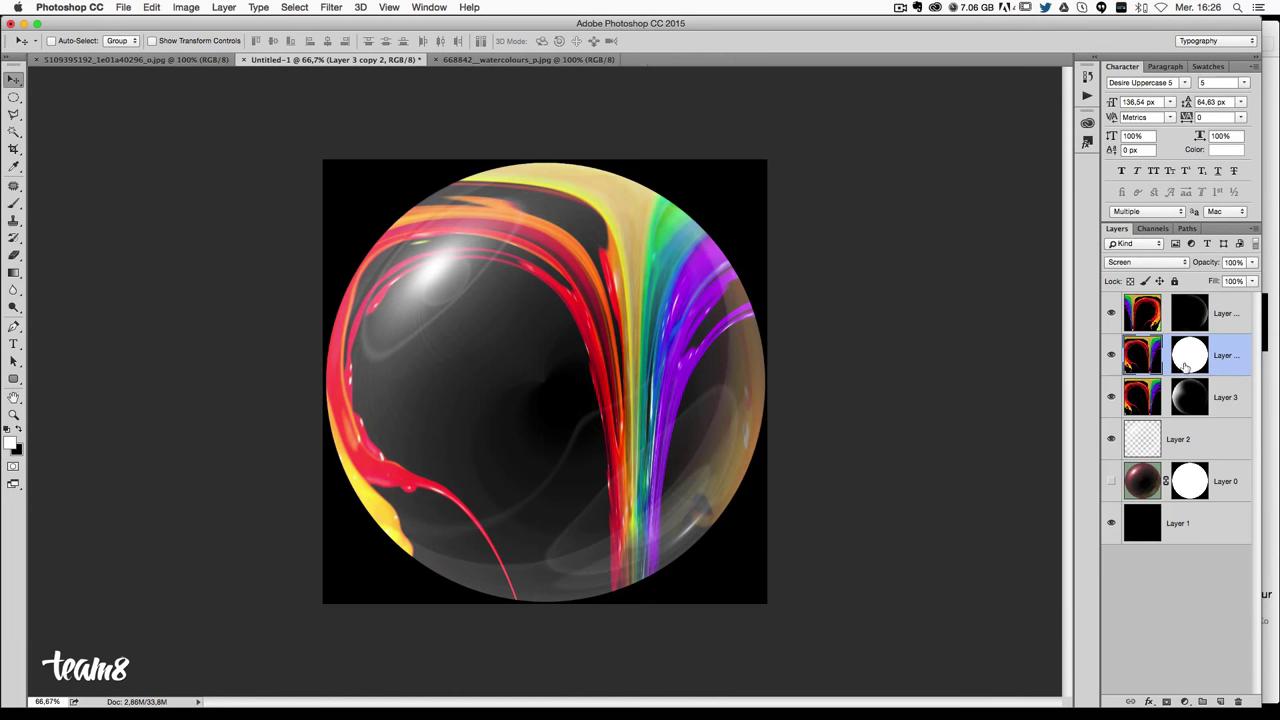
# Rotate the copied rainbow paint 165° and position it so purple-teal swirls sweep around the bubble.
pyautogui.press('super+t')
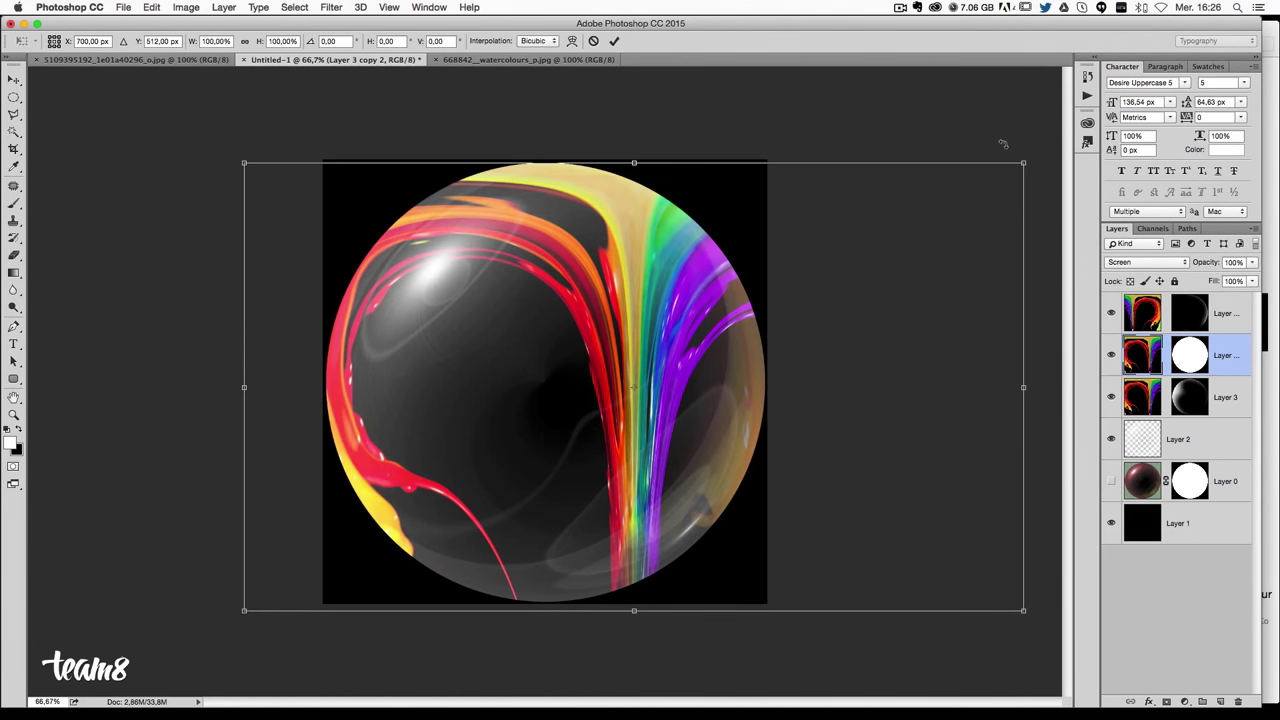
pyautogui.moveTo(1003, 144)
pyautogui.mouseDown()
pyautogui.moveTo(448, 304)
pyautogui.moveTo(597, 468)
pyautogui.mouseUp()
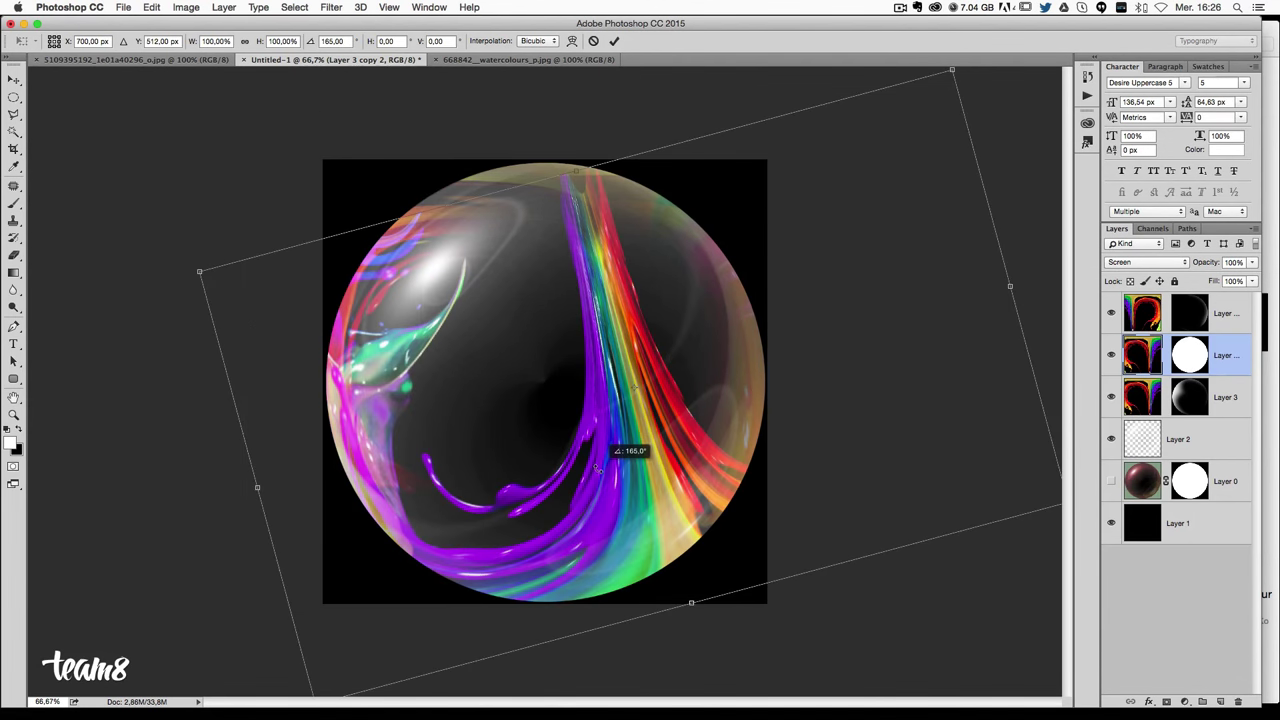
pyautogui.moveTo(523, 443)
pyautogui.mouseDown()
pyautogui.moveTo(656, 443)
pyautogui.moveTo(641, 443)
pyautogui.moveTo(643, 410)
pyautogui.mouseUp()
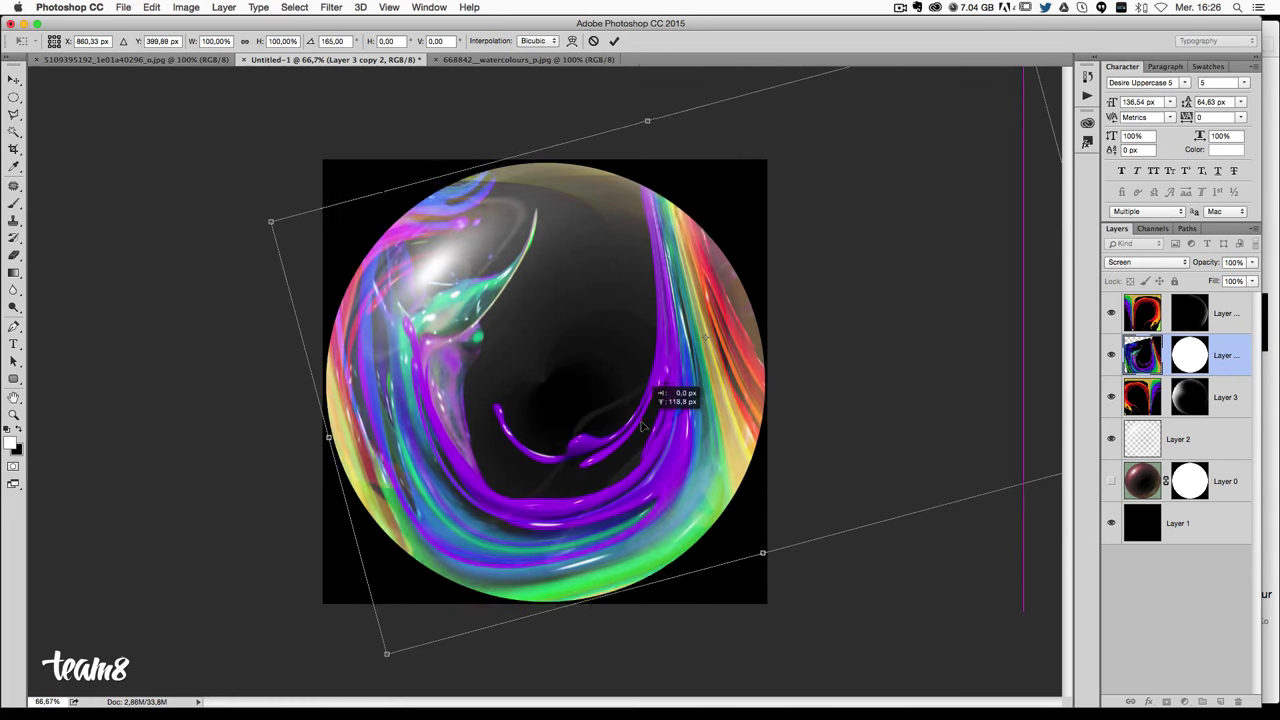
pyautogui.moveTo(498, 405); pyautogui.dragTo(473, 380)
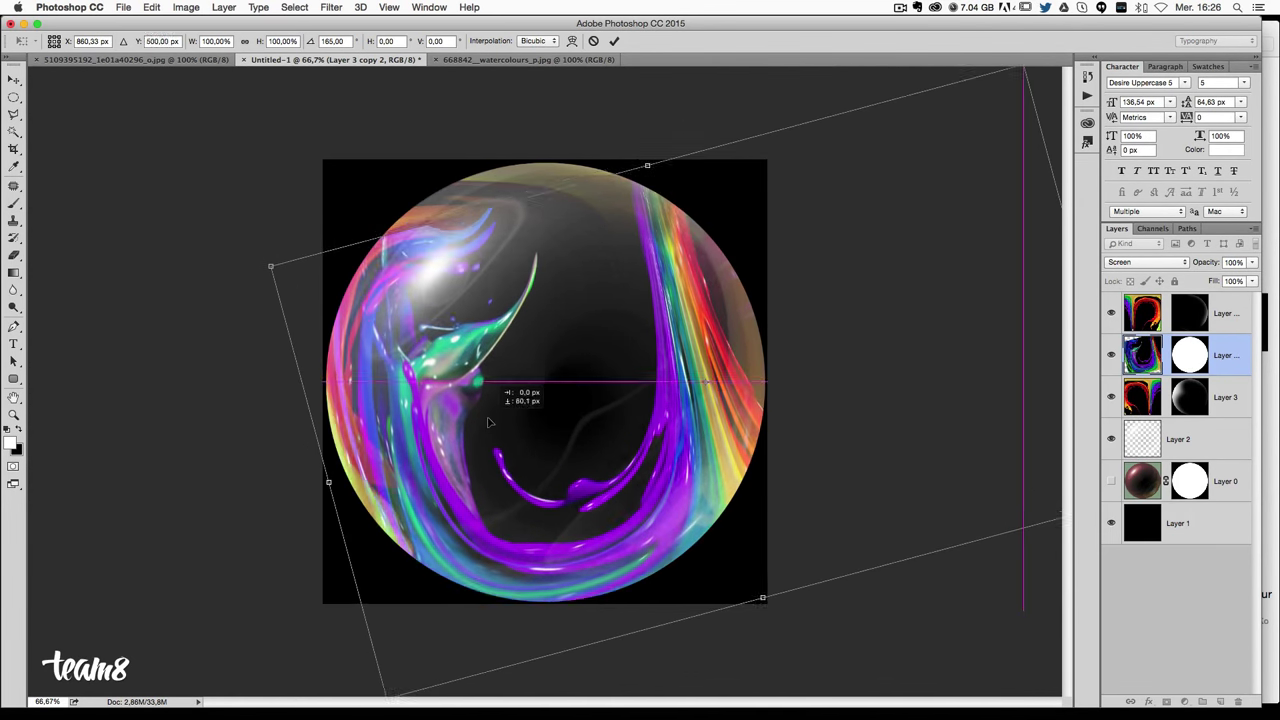
pyautogui.moveTo(473, 380); pyautogui.dragTo(490, 438)
pyautogui.moveTo(589, 403); pyautogui.dragTo(613, 398)
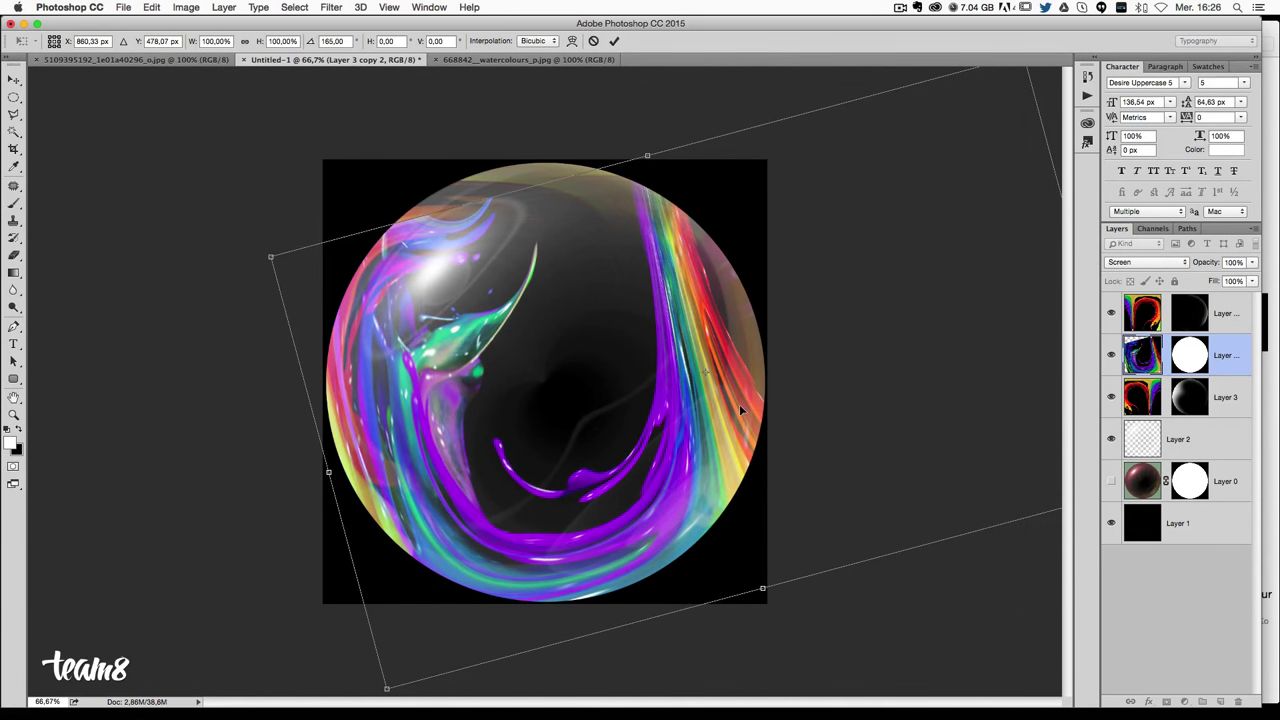
# Apply the rotation, then brush black on the copy's layer mask to hide the central purple swirl.
pyautogui.press('Return')
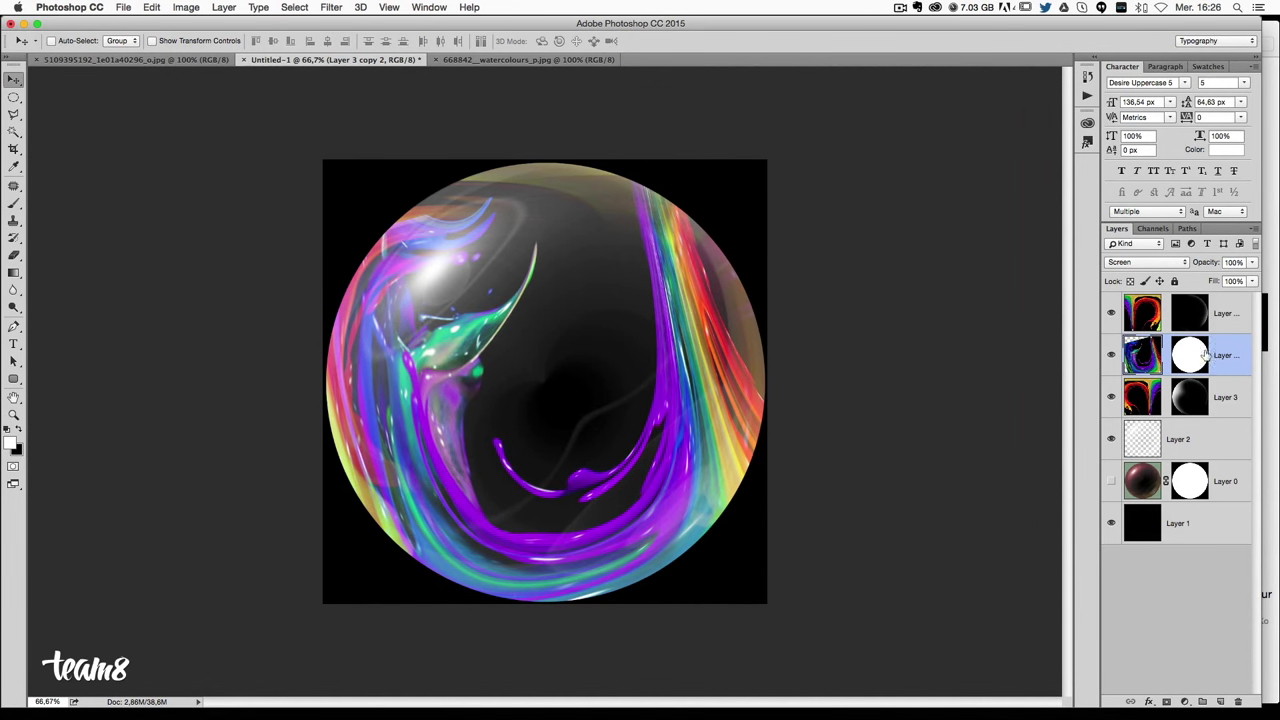
pyautogui.click(1205, 355)
pyautogui.press('b')
pyautogui.press('x')
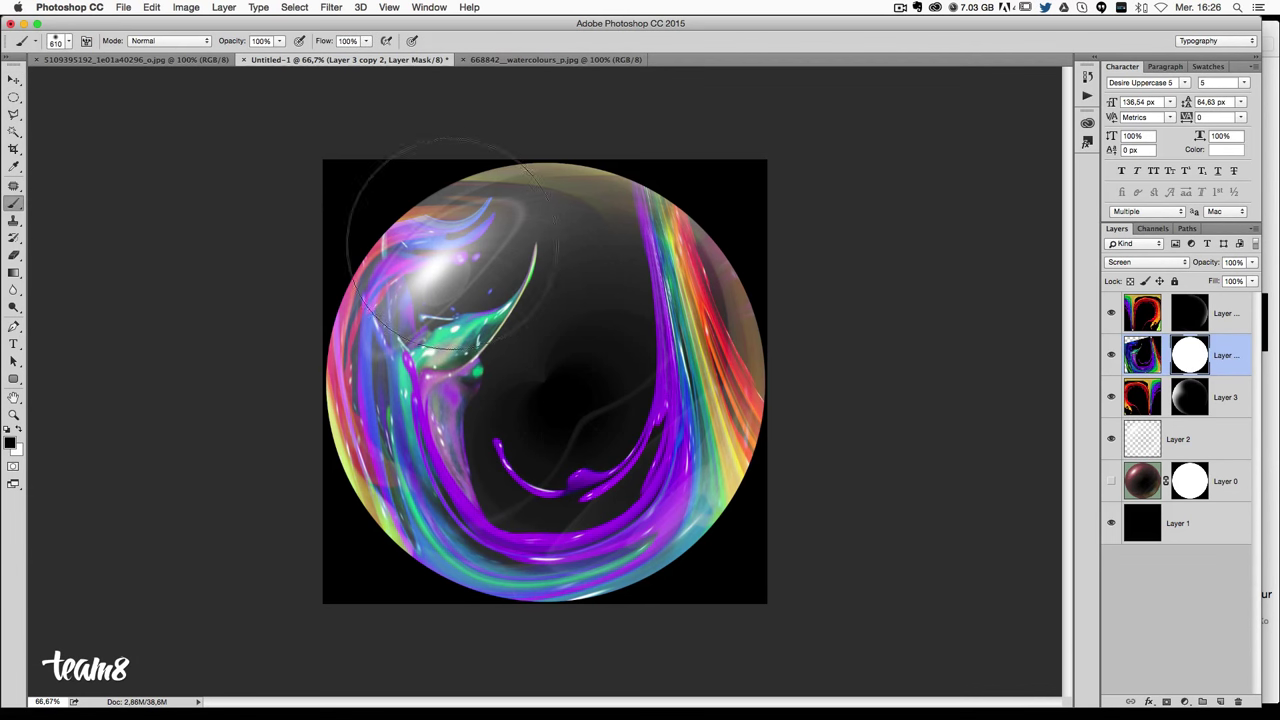
pyautogui.moveTo(571, 114)
pyautogui.mouseDown()
pyautogui.moveTo(529, 329)
pyautogui.moveTo(543, 457)
pyautogui.moveTo(622, 267)
pyautogui.moveTo(714, 383)
pyautogui.moveTo(694, 271)
pyautogui.moveTo(469, 314)
pyautogui.moveTo(539, 632)
pyautogui.moveTo(480, 509)
pyautogui.moveTo(651, 586)
pyautogui.mouseUp()
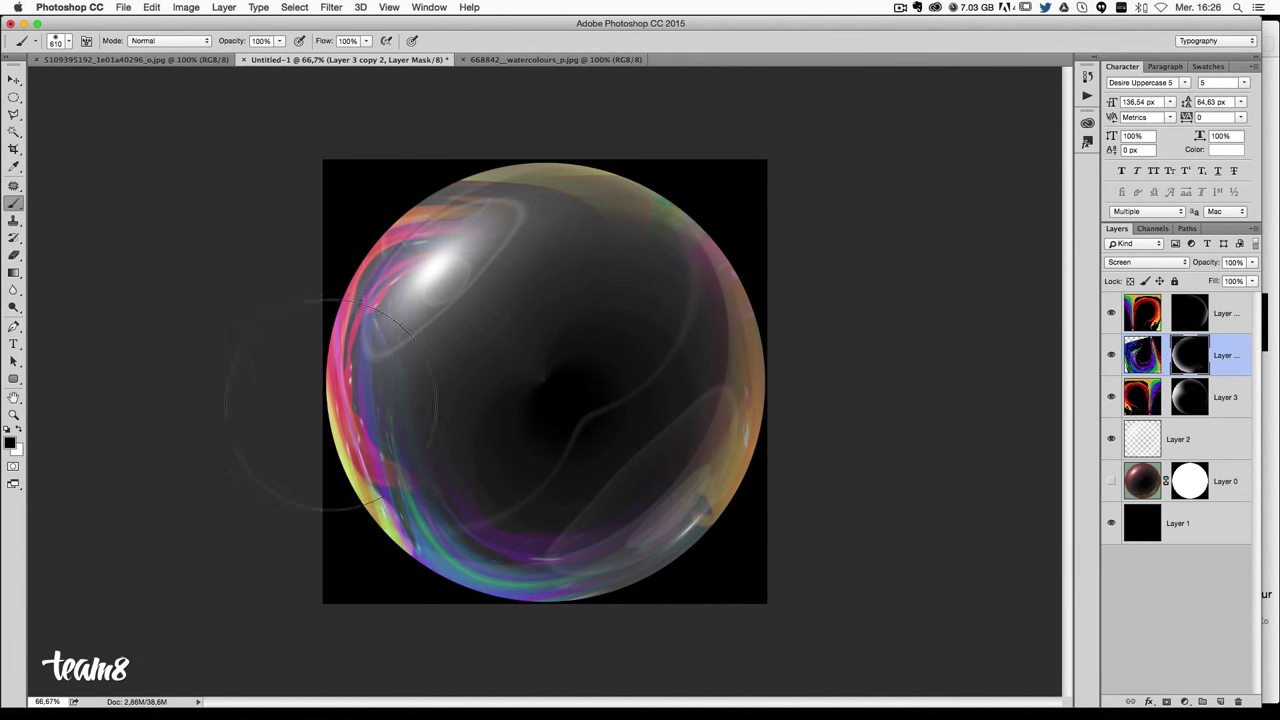
pyautogui.click(14, 79)
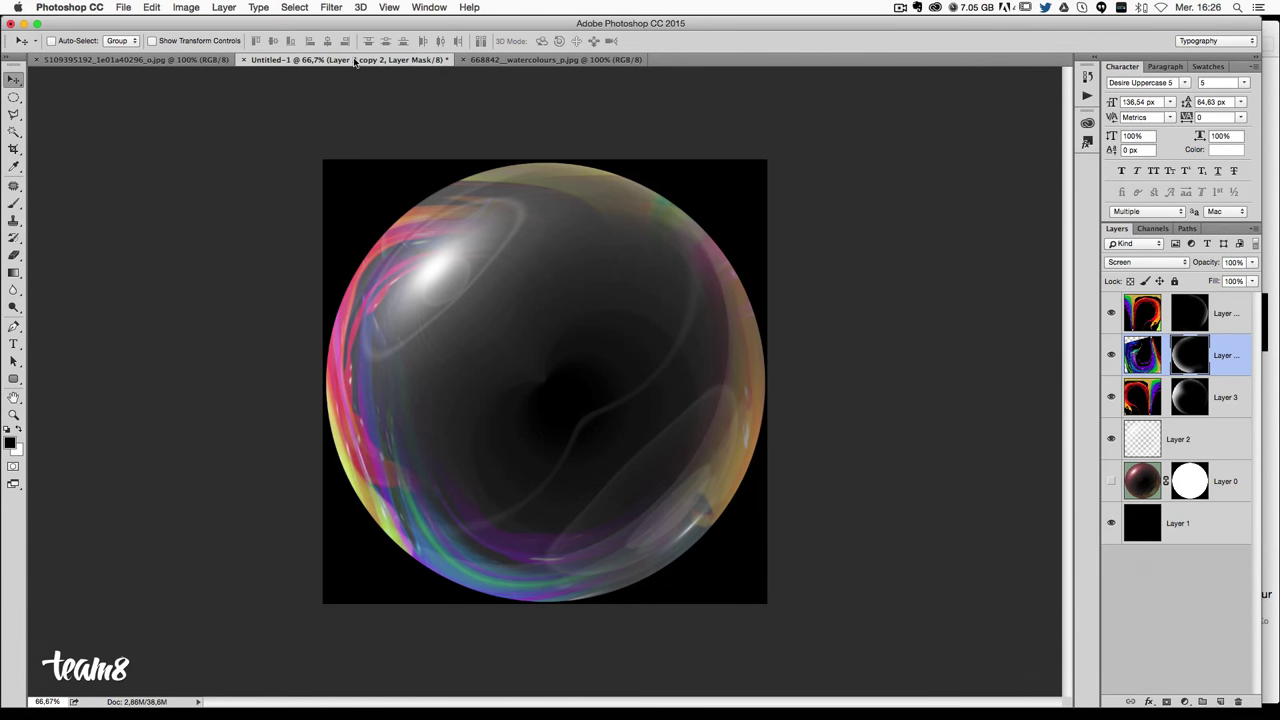
# Move the three rainbow layers and Layer 2 into a new, collapsed Group 1, then float the bubble window.
pyautogui.moveTo(355, 62)
pyautogui.mouseDown()
pyautogui.moveTo(342, 64)
pyautogui.moveTo(540, 61)
pyautogui.mouseUp()
pyautogui.click(1236, 314)
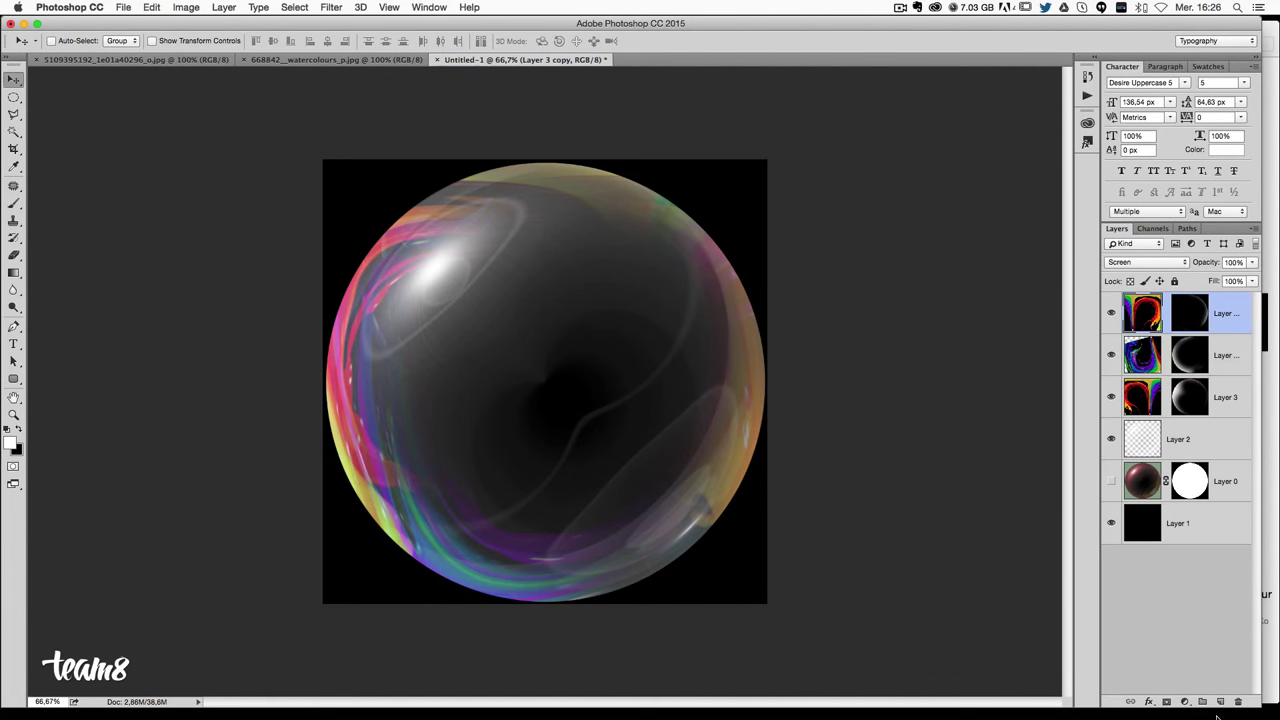
pyautogui.click(1203, 702)
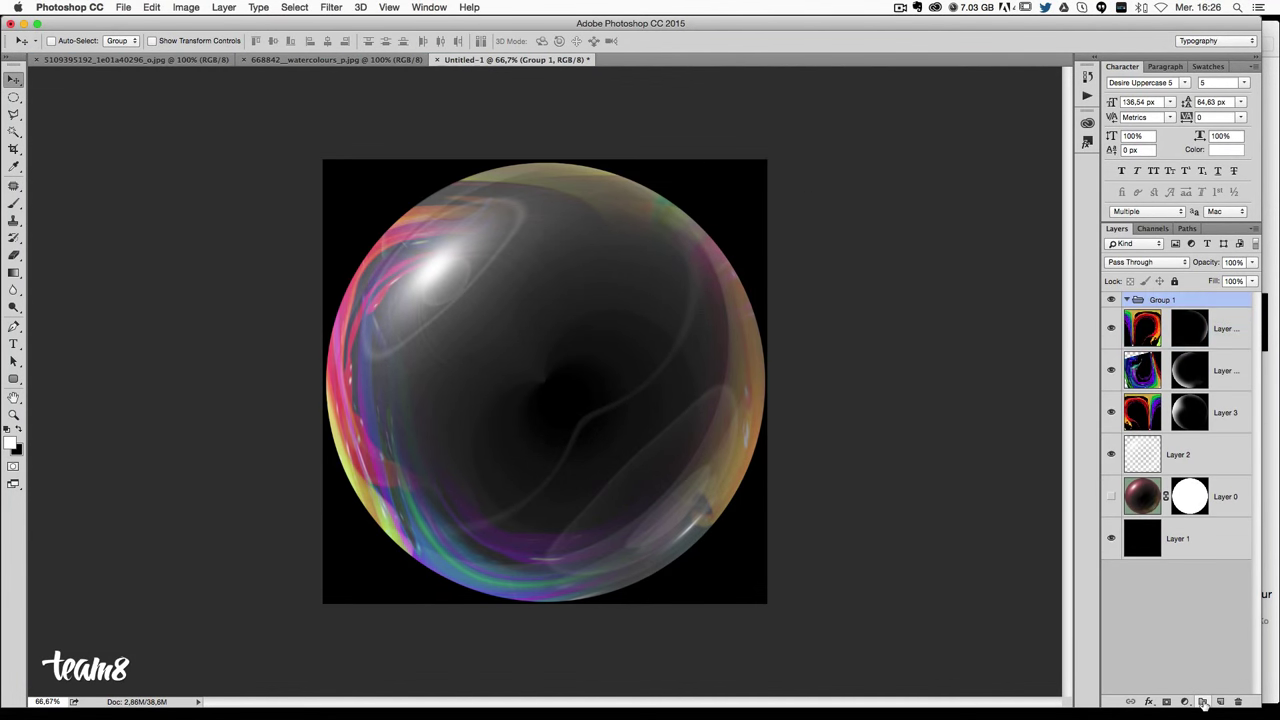
pyautogui.click(1248, 340)
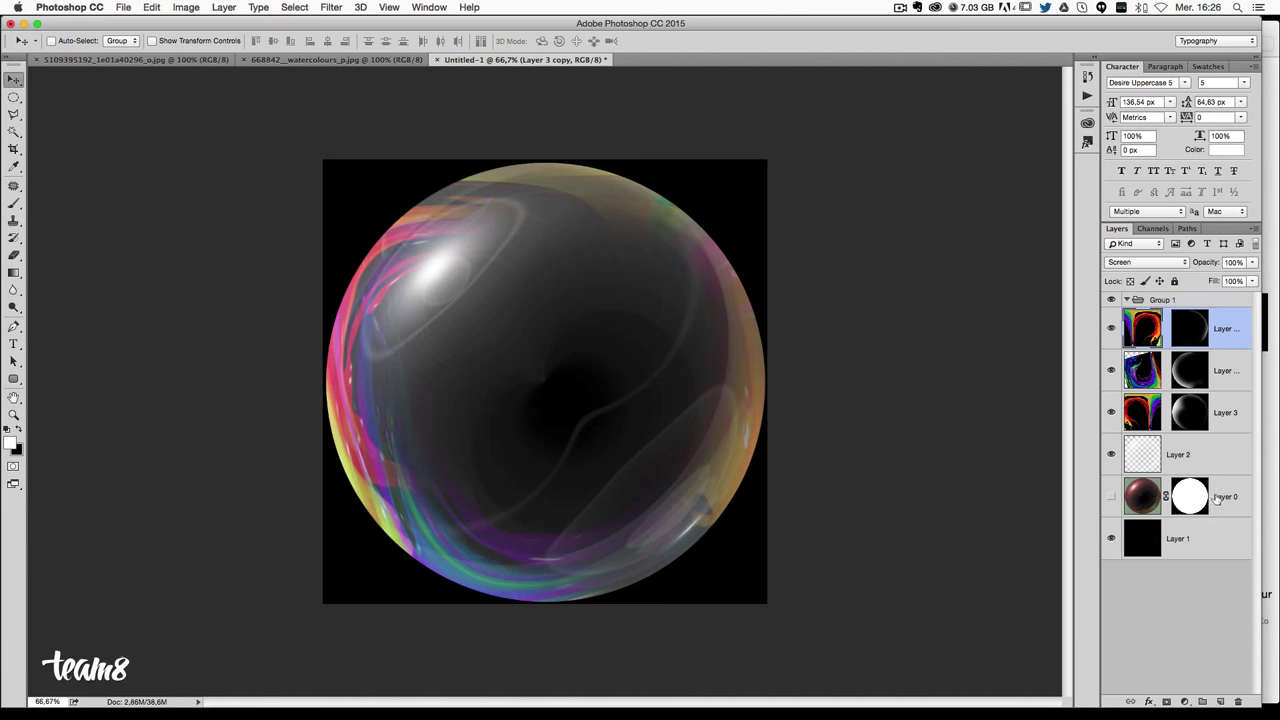
pyautogui.keyDown('shift'); pyautogui.click(1215, 455); pyautogui.keyUp('shift')
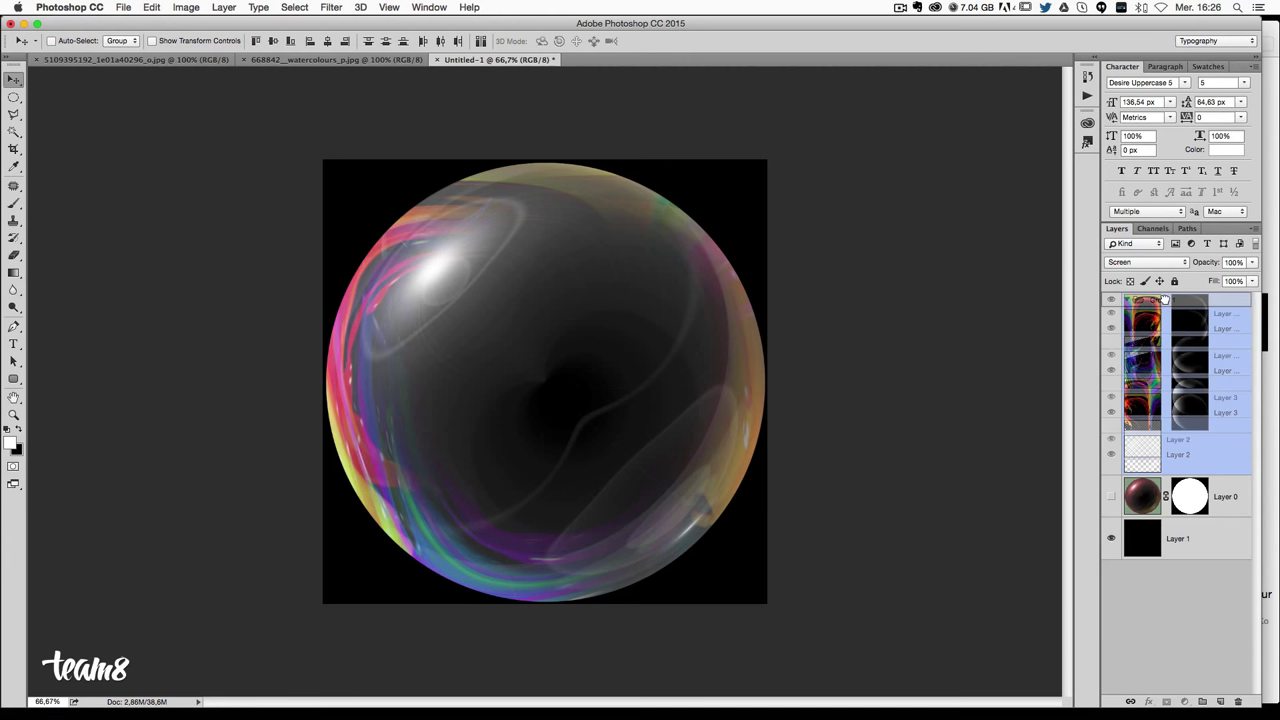
pyautogui.moveTo(1230, 331); pyautogui.dragTo(1160, 300)
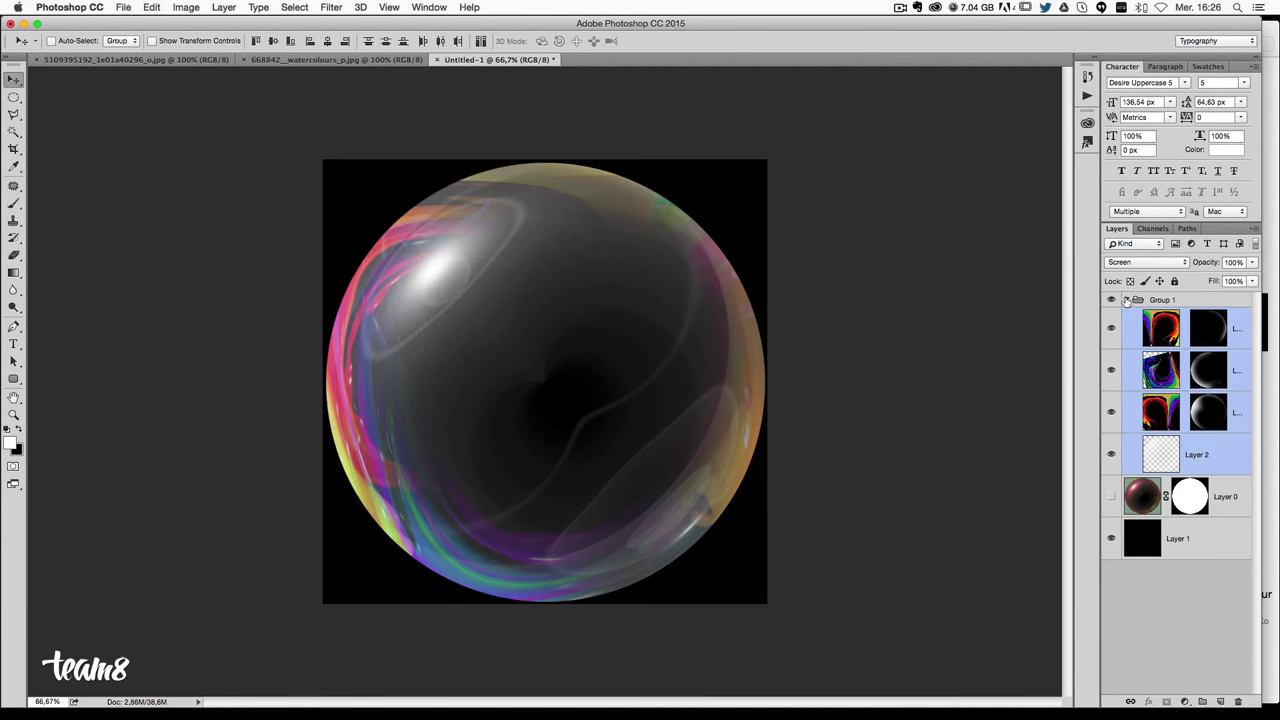
pyautogui.click(1127, 300)
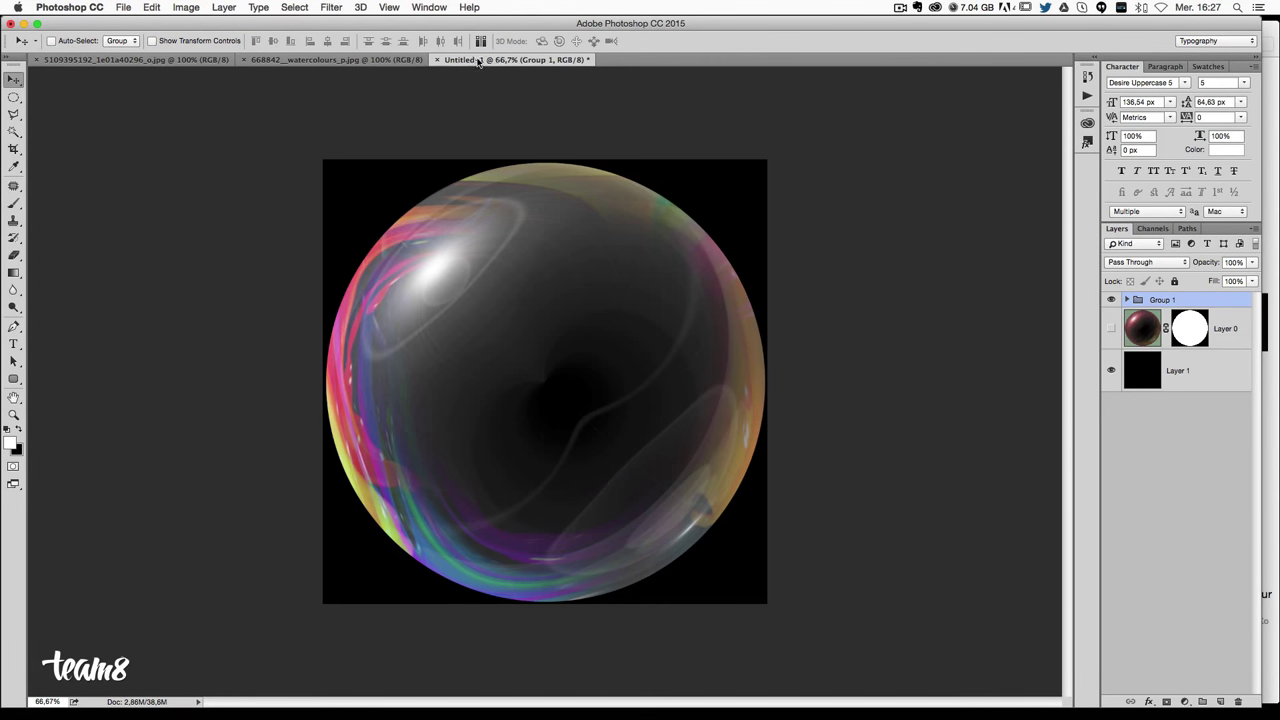
pyautogui.moveTo(478, 61)
pyautogui.mouseDown()
pyautogui.moveTo(527, 185)
pyautogui.moveTo(558, 178)
pyautogui.moveTo(1057, 243)
pyautogui.moveTo(828, 234)
pyautogui.moveTo(657, 206)
pyautogui.moveTo(680, 177)
pyautogui.moveTo(1106, 230)
pyautogui.moveTo(1083, 231)
pyautogui.mouseUp()
# Bring the girl photo forward and move the floating bubble window left over it.
pyautogui.click(97, 59)
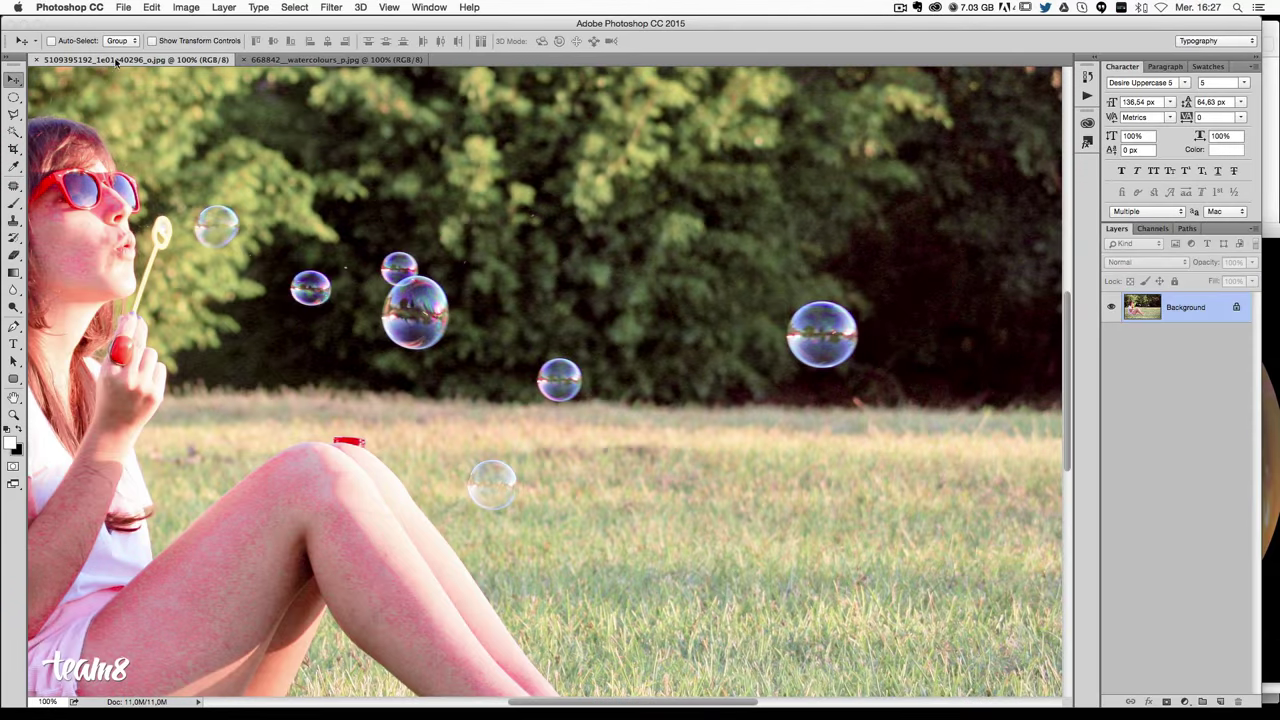
pyautogui.click(1270, 442)
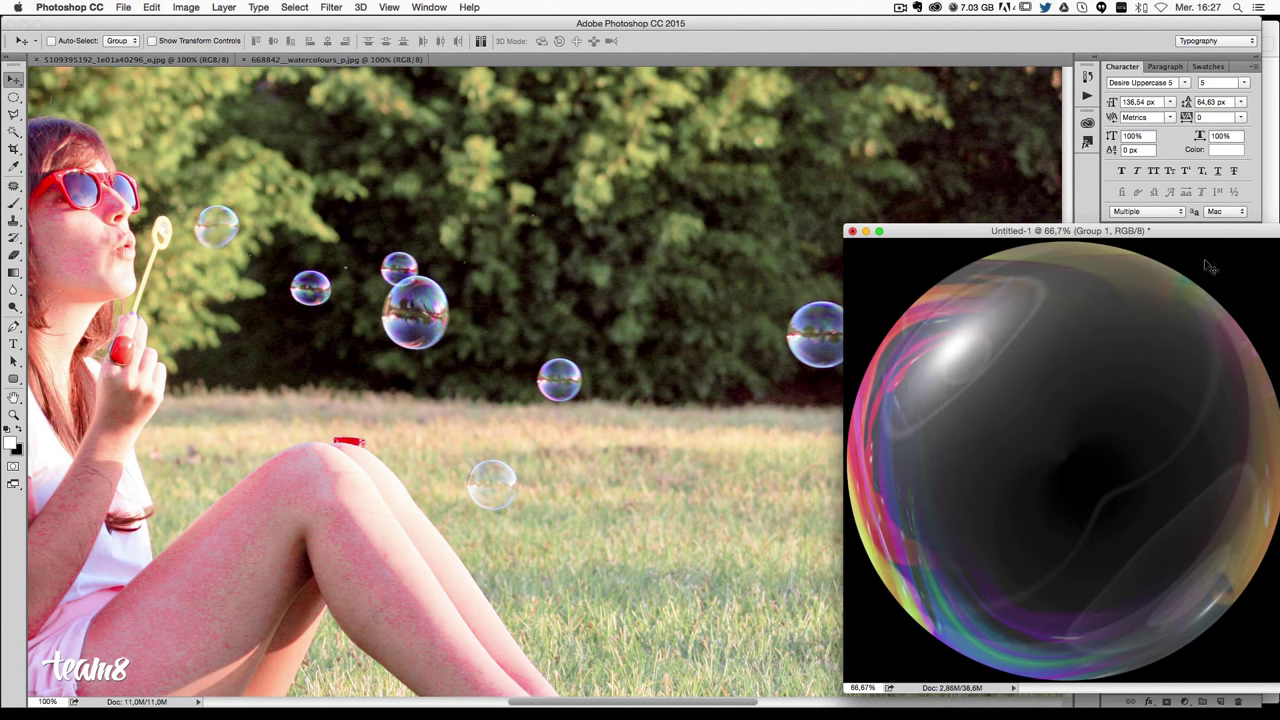
pyautogui.moveTo(1166, 218)
pyautogui.mouseDown()
pyautogui.moveTo(946, 188)
pyautogui.moveTo(935, 157)
pyautogui.moveTo(973, 163)
pyautogui.moveTo(937, 186)
pyautogui.mouseUp()
# Merge the three rainbow layers inside Group 1 into a single Layer 3 copy, then collapse the group.
pyautogui.click(1125, 300)
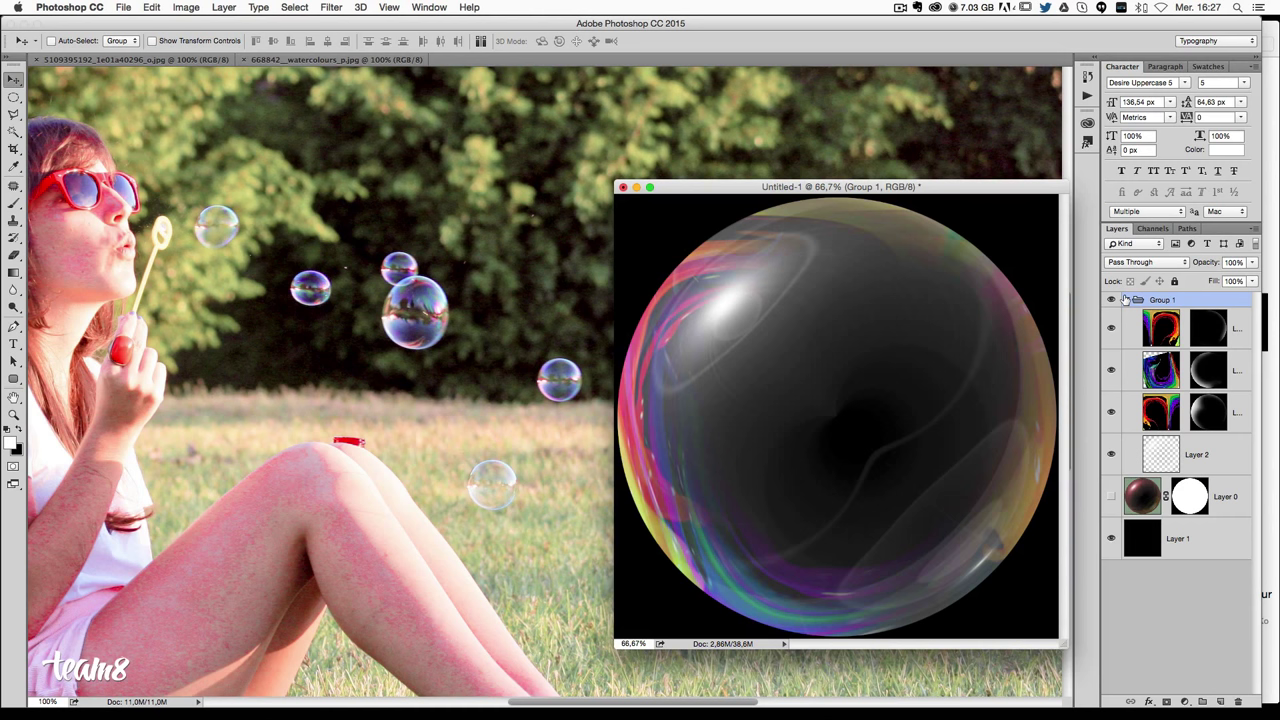
pyautogui.click(1237, 415)
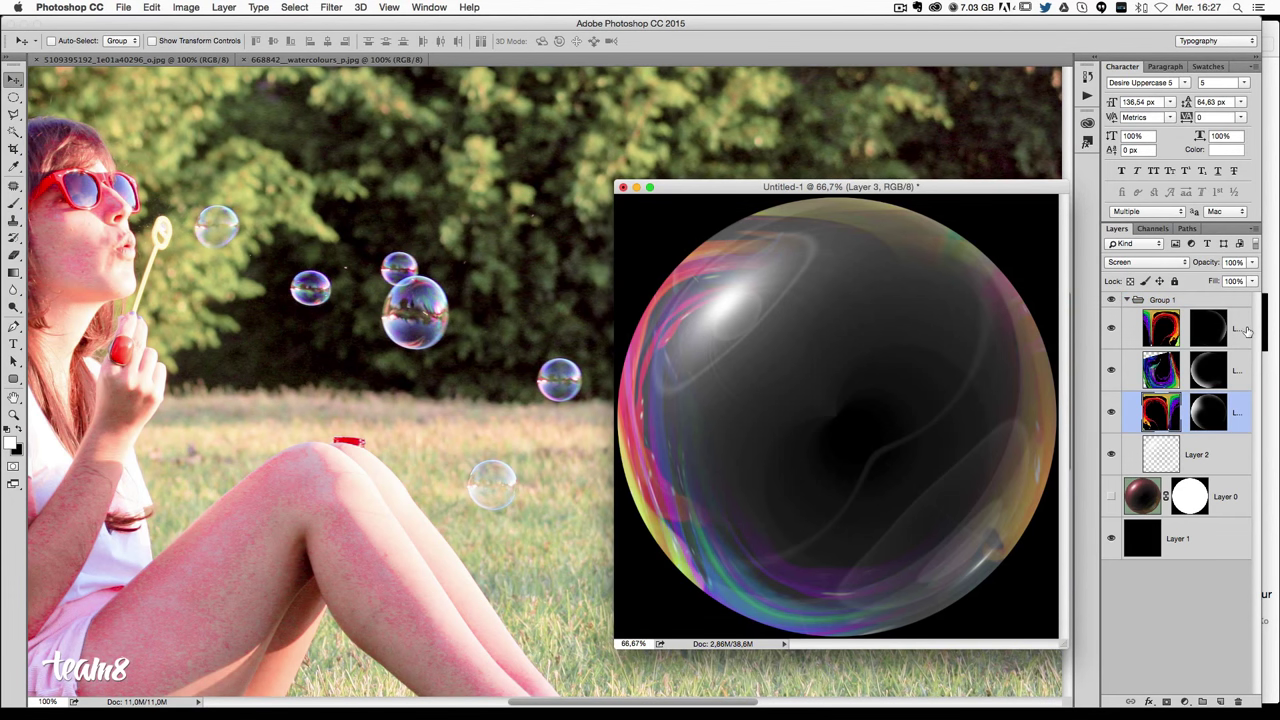
pyautogui.keyDown('shift'); pyautogui.click(1247, 330); pyautogui.keyUp('shift')
pyautogui.rightClick(1235, 414)
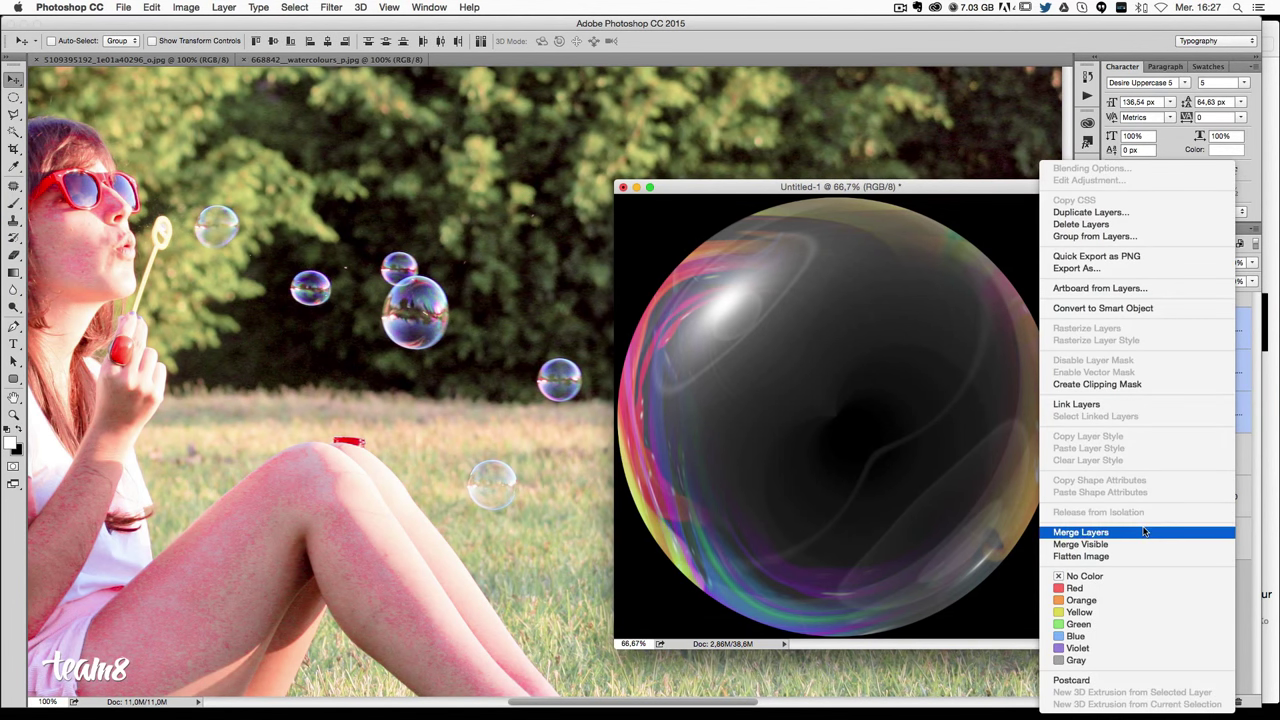
pyautogui.click(1248, 343)
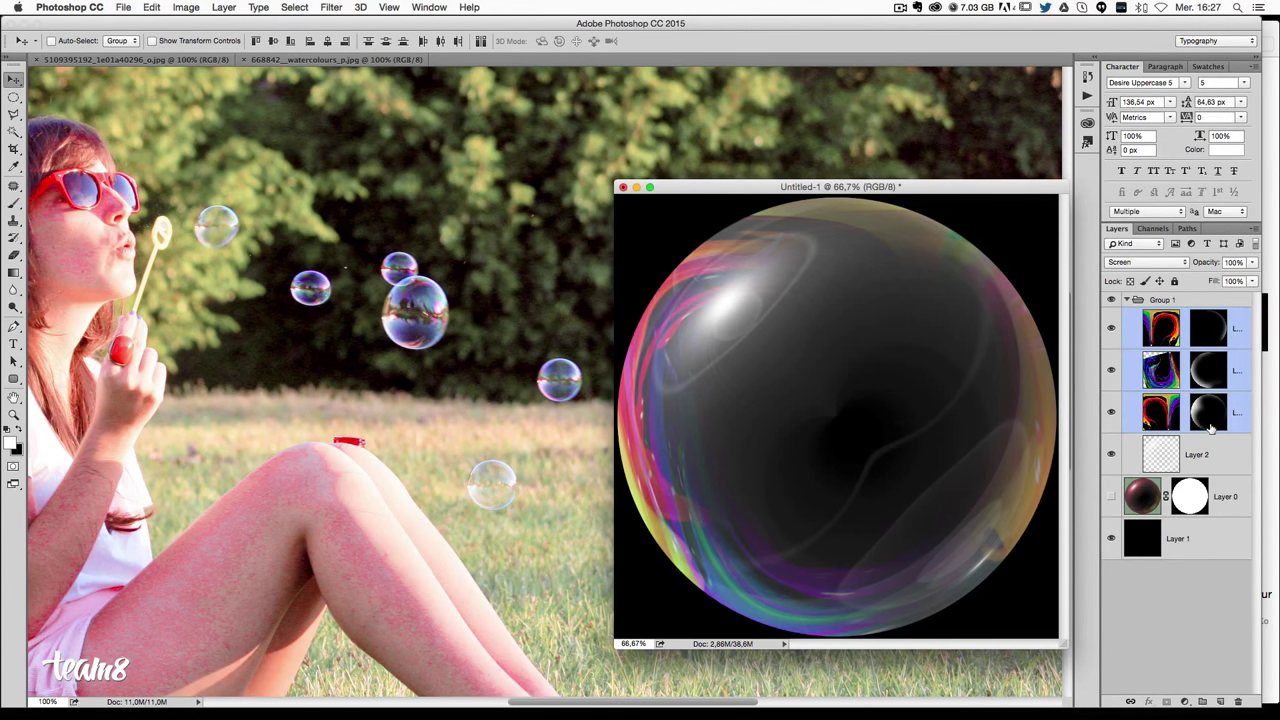
pyautogui.rightClick(1237, 386)
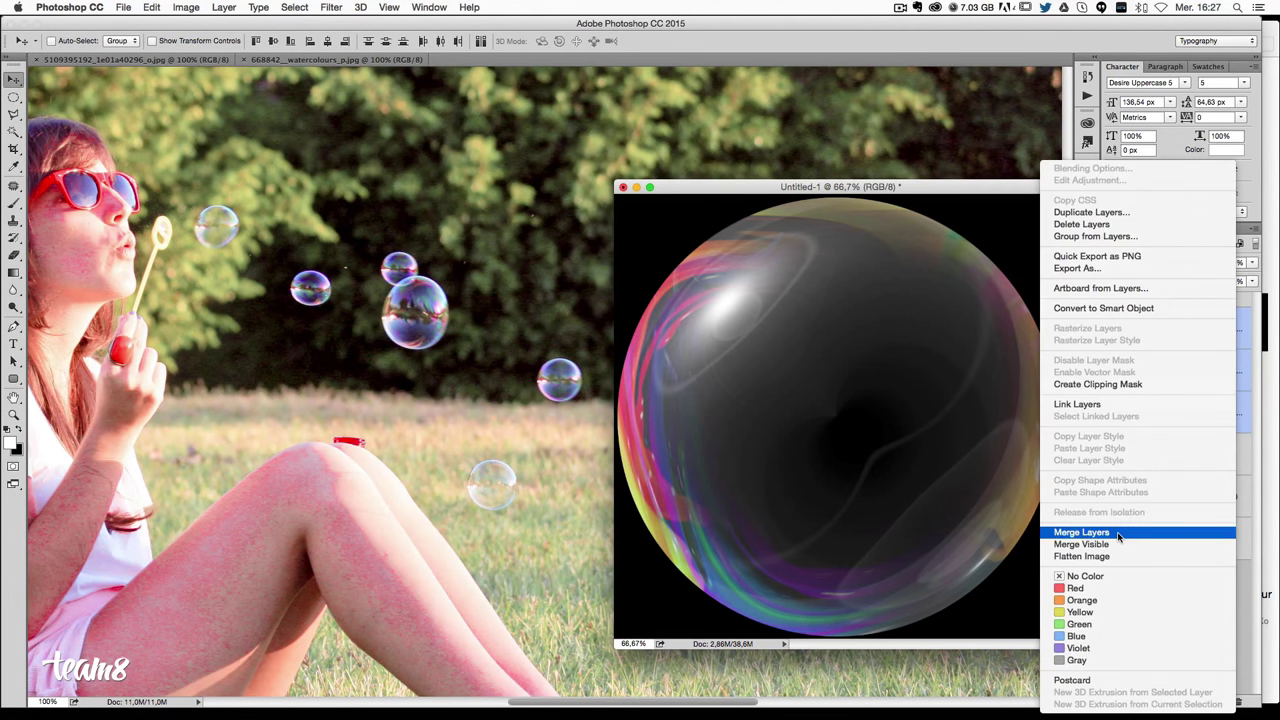
pyautogui.click(1120, 535)
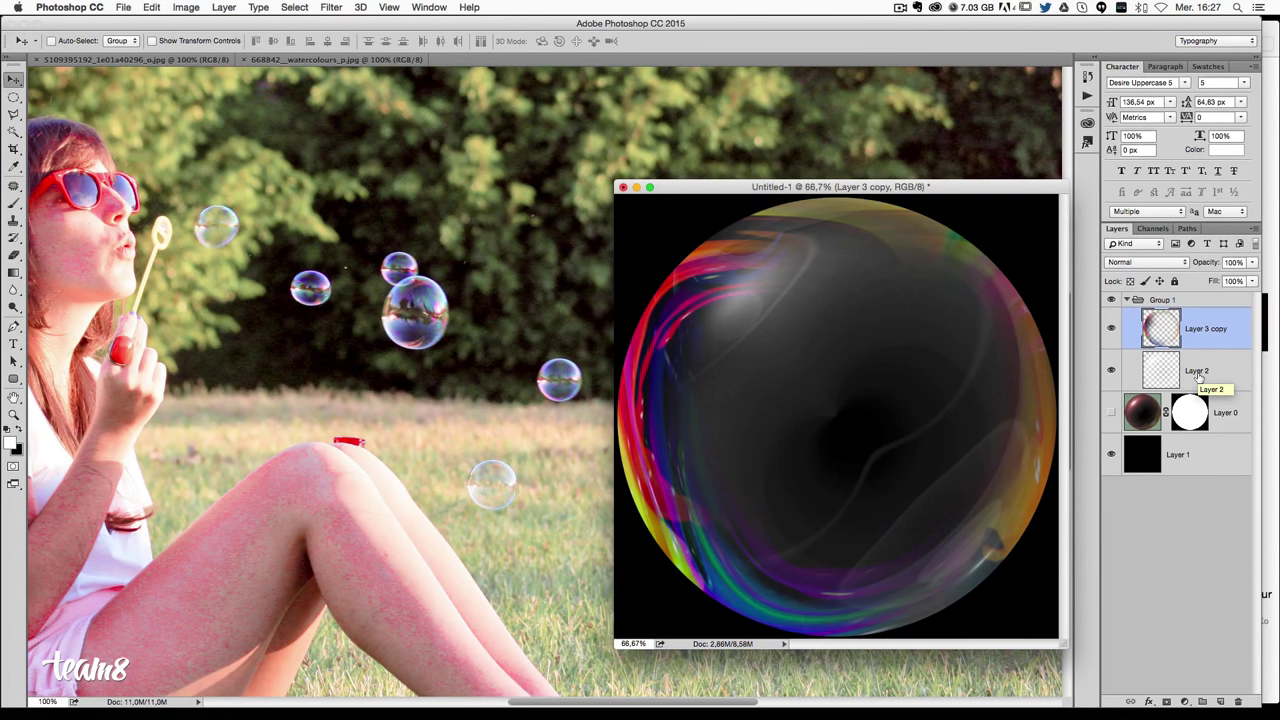
pyautogui.click(1160, 300)
pyautogui.click(1127, 300)
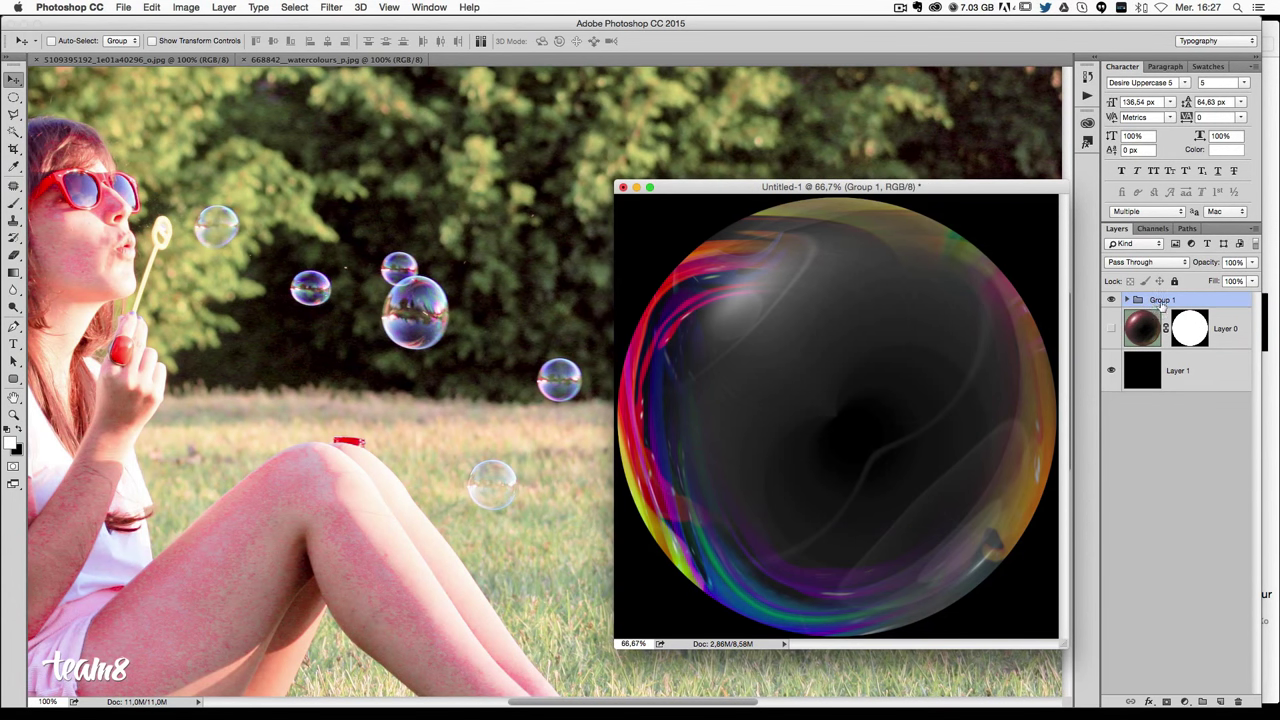
# Drag Group 1 into the girl photo, zoom out, and move the bubble right over the trees.
pyautogui.moveTo(1190, 302); pyautogui.dragTo(453, 160)
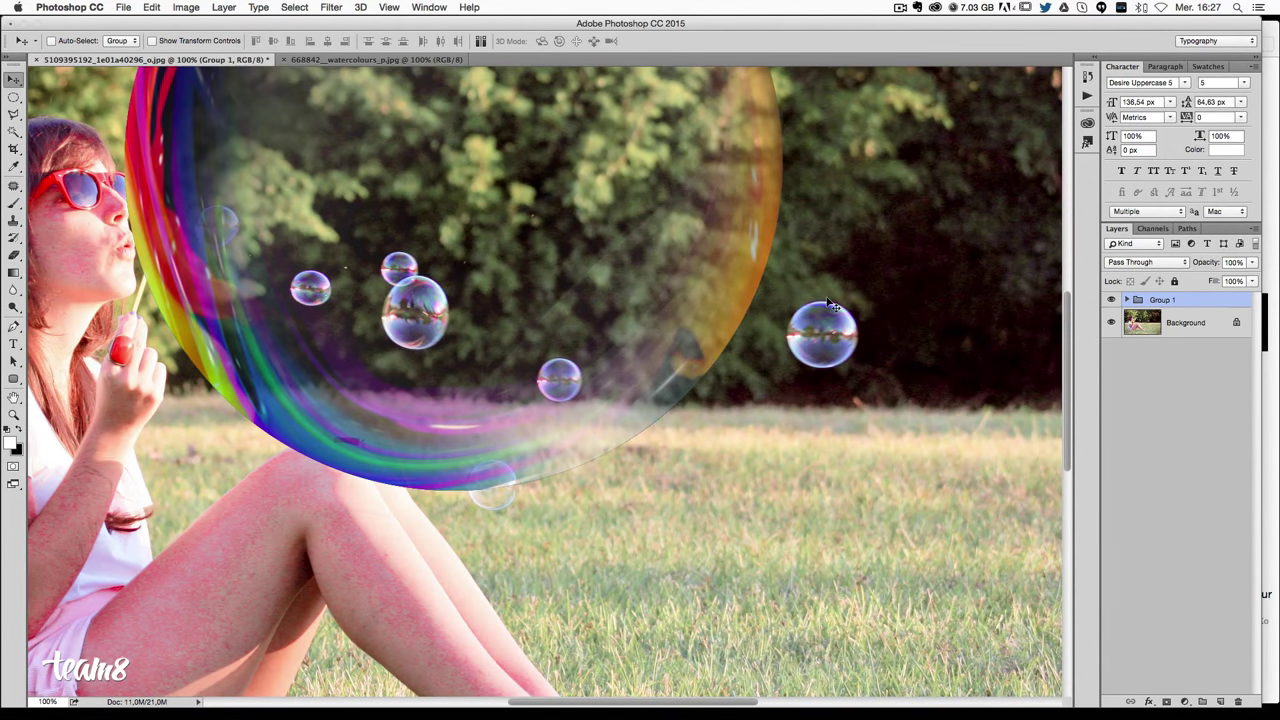
pyautogui.press('super+minus')
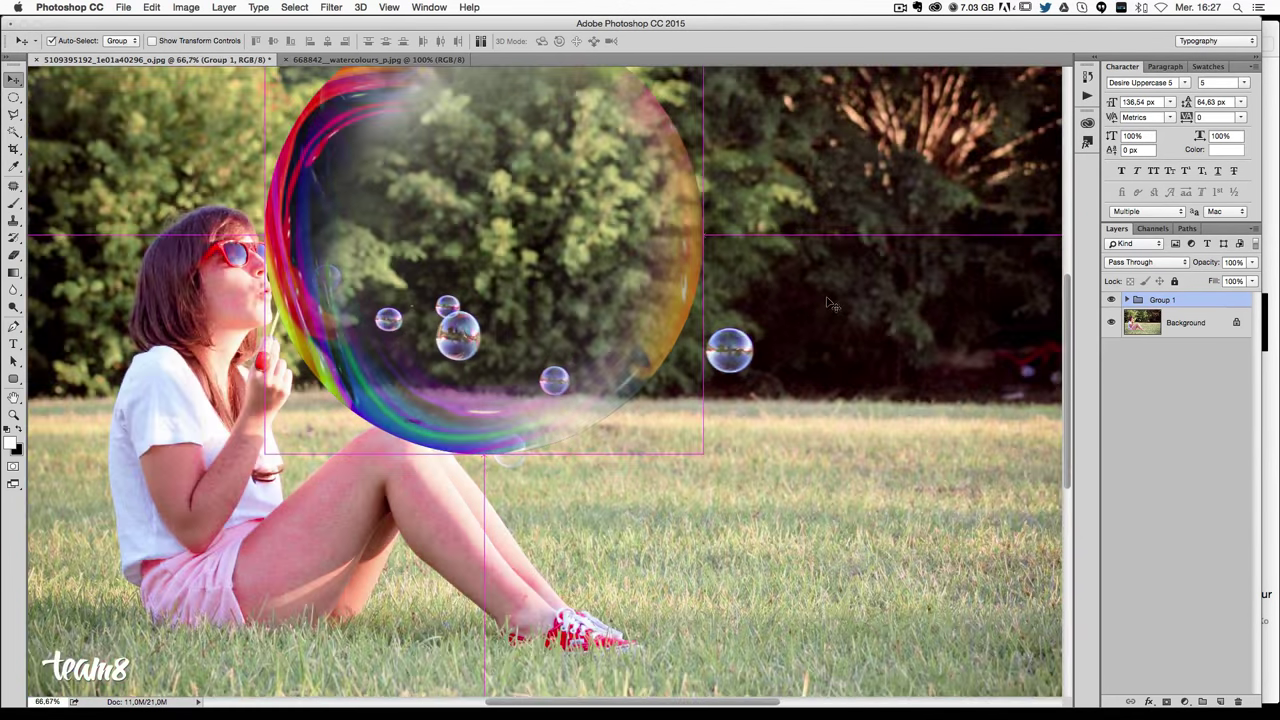
pyautogui.moveTo(562, 323)
pyautogui.mouseDown()
pyautogui.moveTo(737, 368)
pyautogui.moveTo(715, 372)
pyautogui.mouseUp()
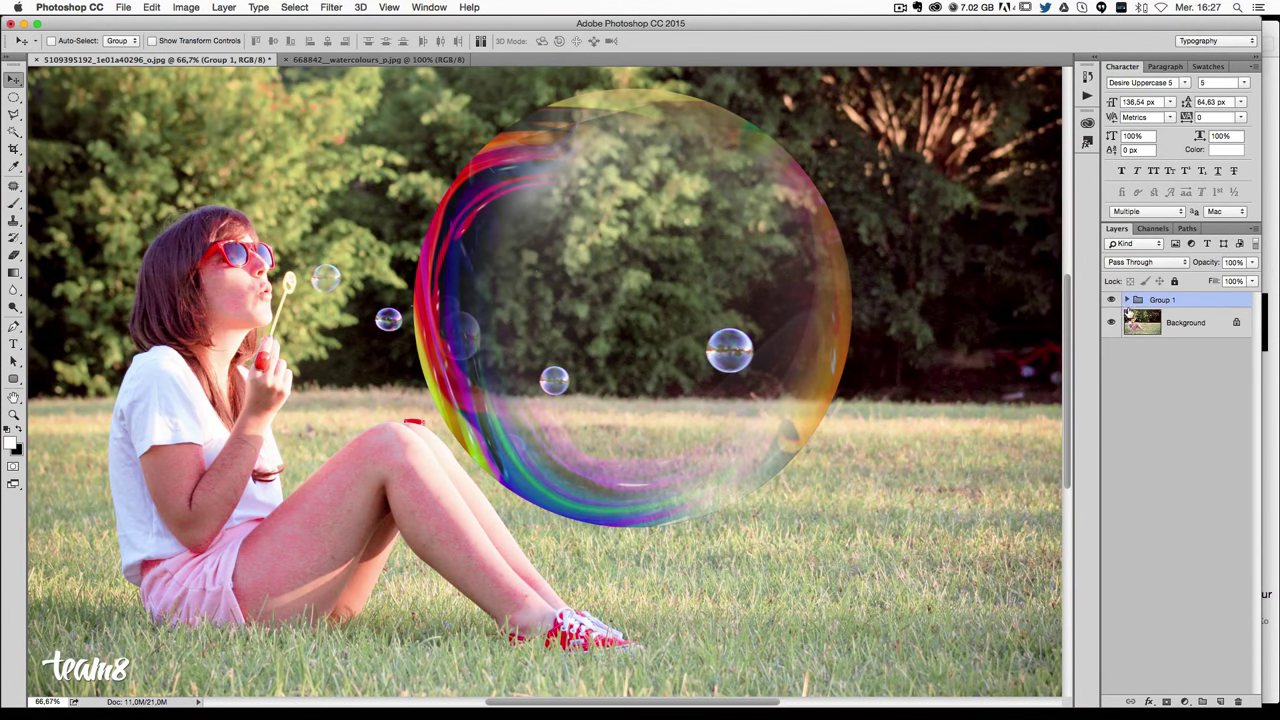
pyautogui.click(1126, 300)
pyautogui.click(1126, 300)
pyautogui.click(1126, 300)
# Try Screen, Overlay and Soft Light on Layer 3 copy, settling on Screen blending.
pyautogui.click(1183, 326)
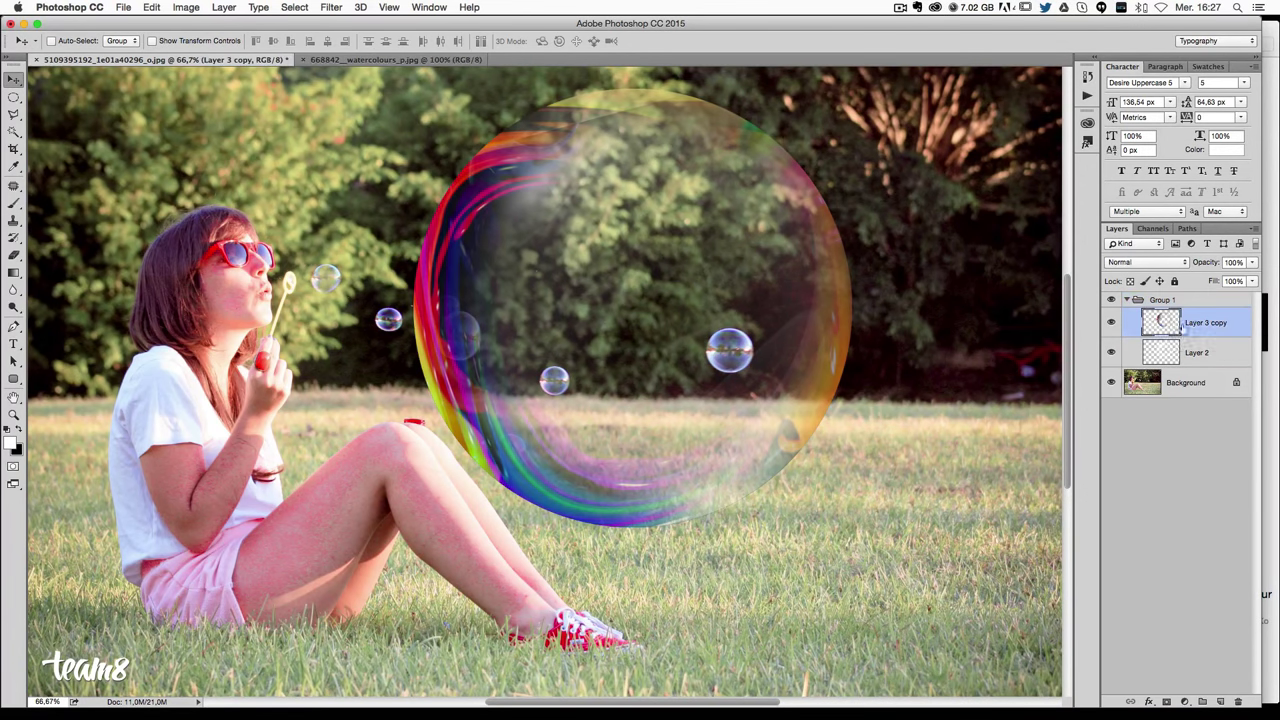
pyautogui.click(1157, 260)
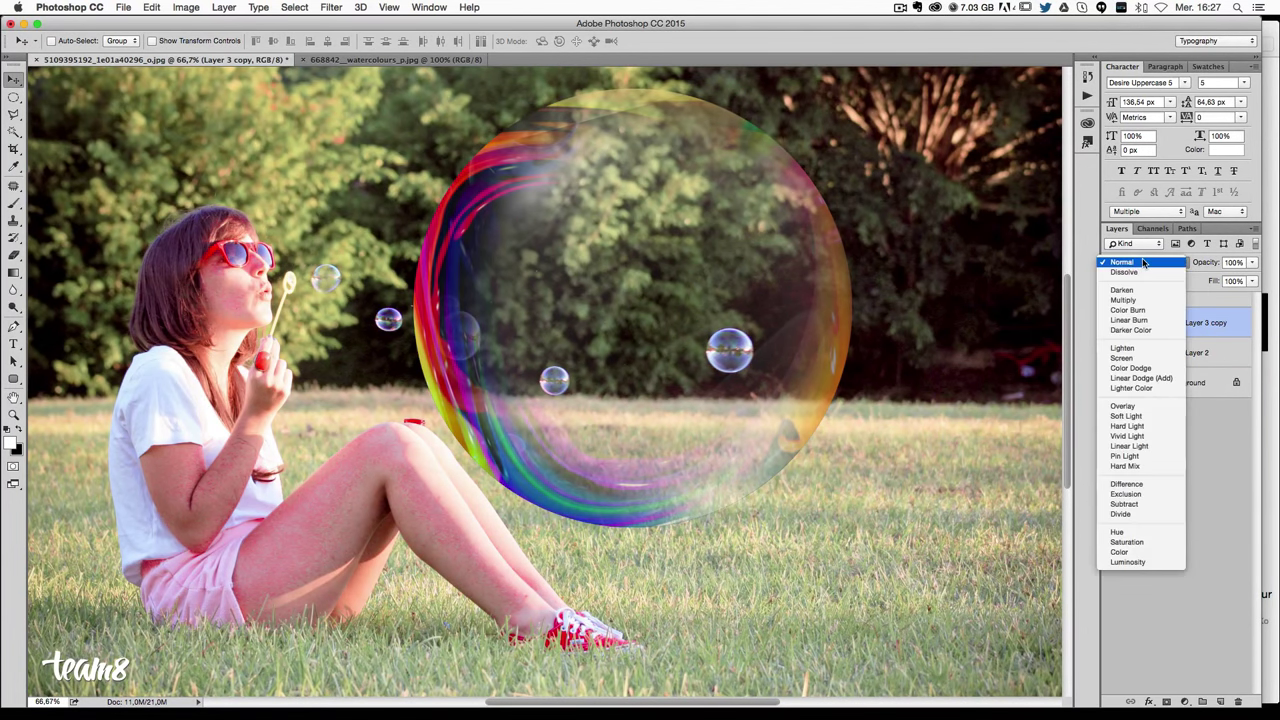
pyautogui.click(1121, 322)
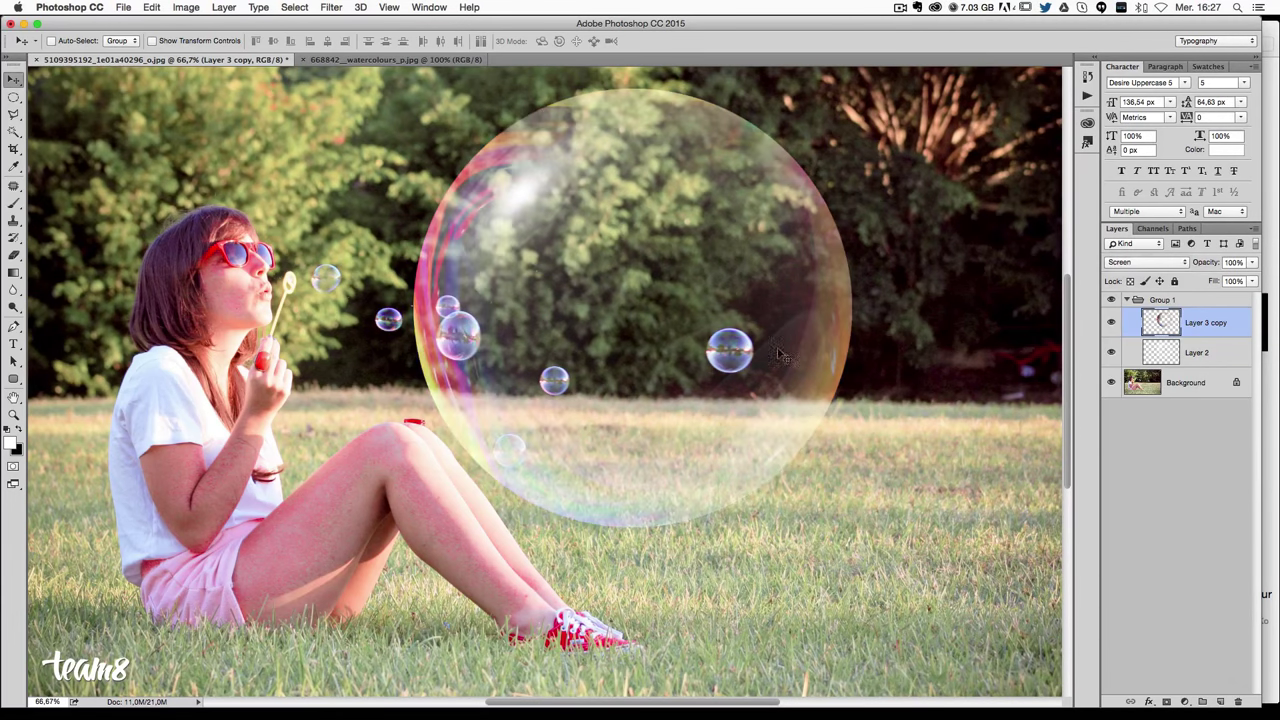
pyautogui.click(1145, 262)
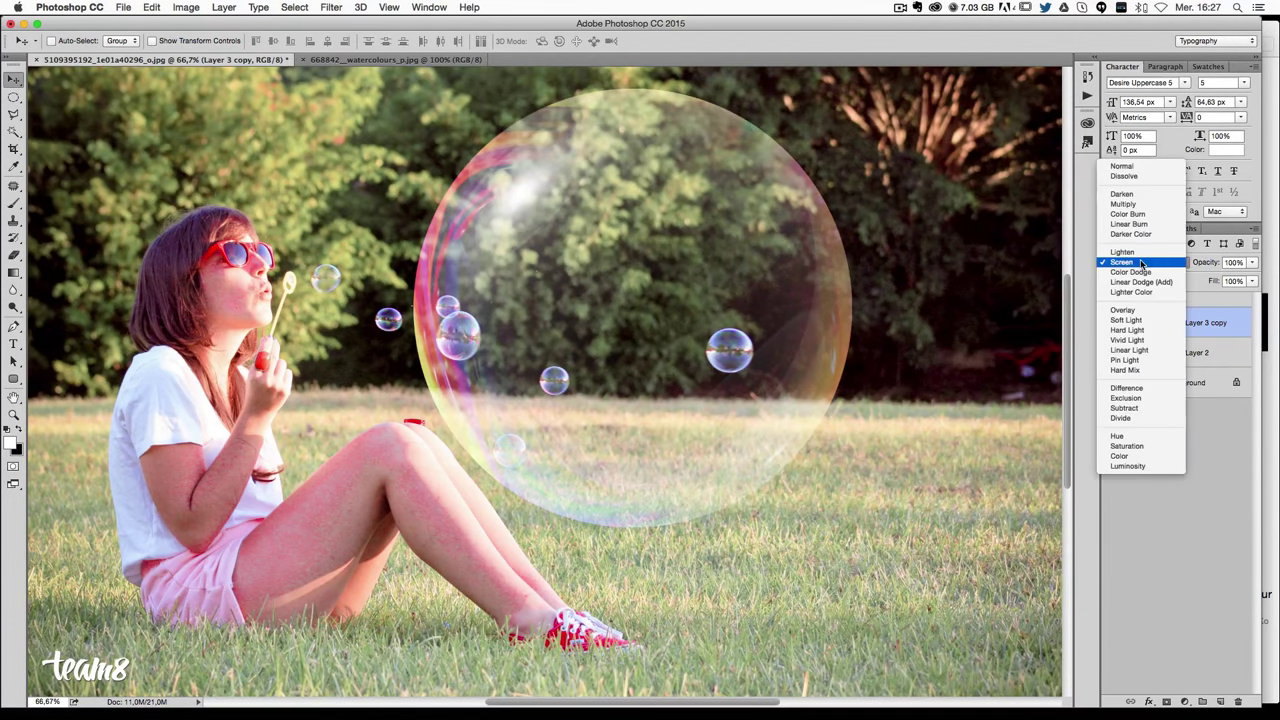
pyautogui.click(1140, 310)
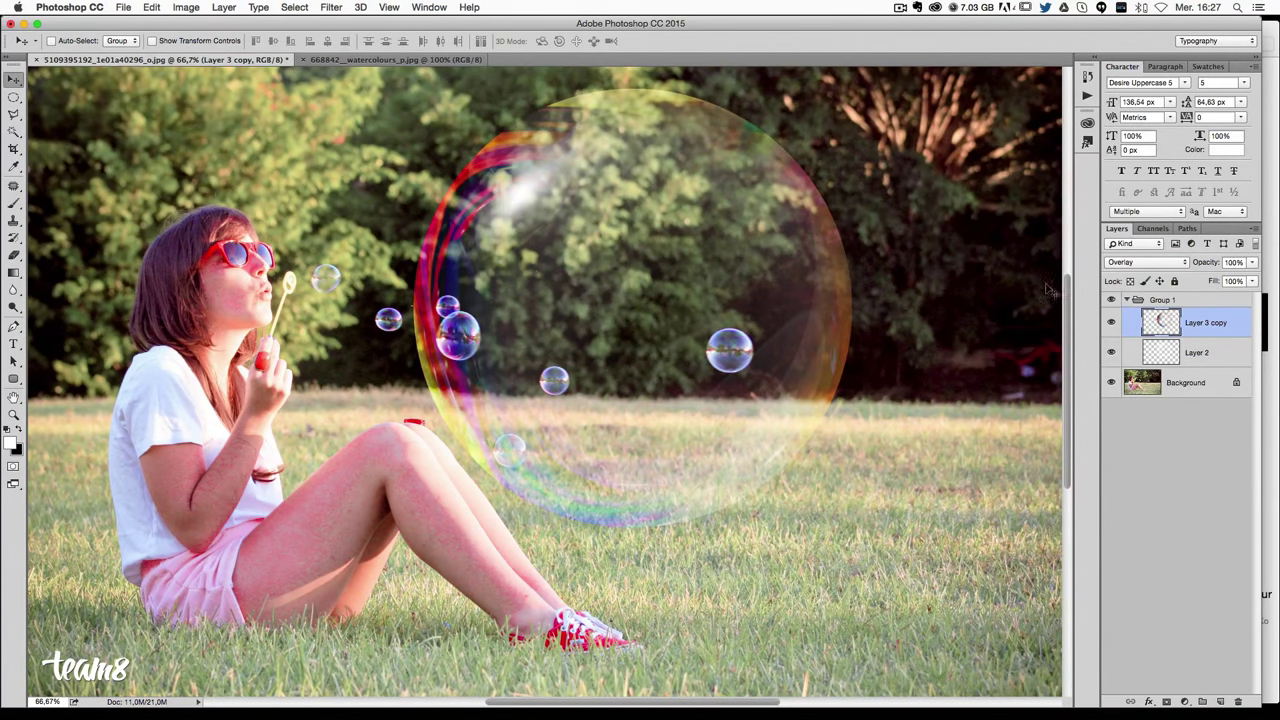
pyautogui.click(1145, 262)
pyautogui.click(1135, 276)
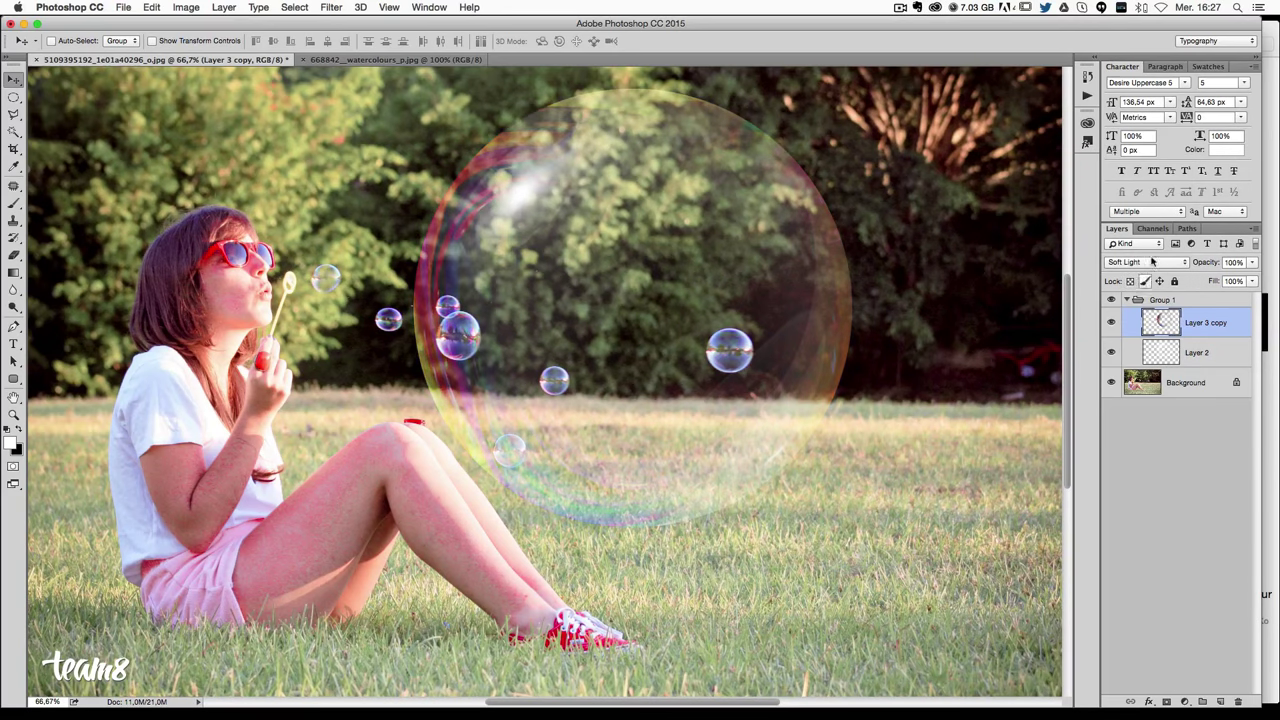
pyautogui.click(1134, 264)
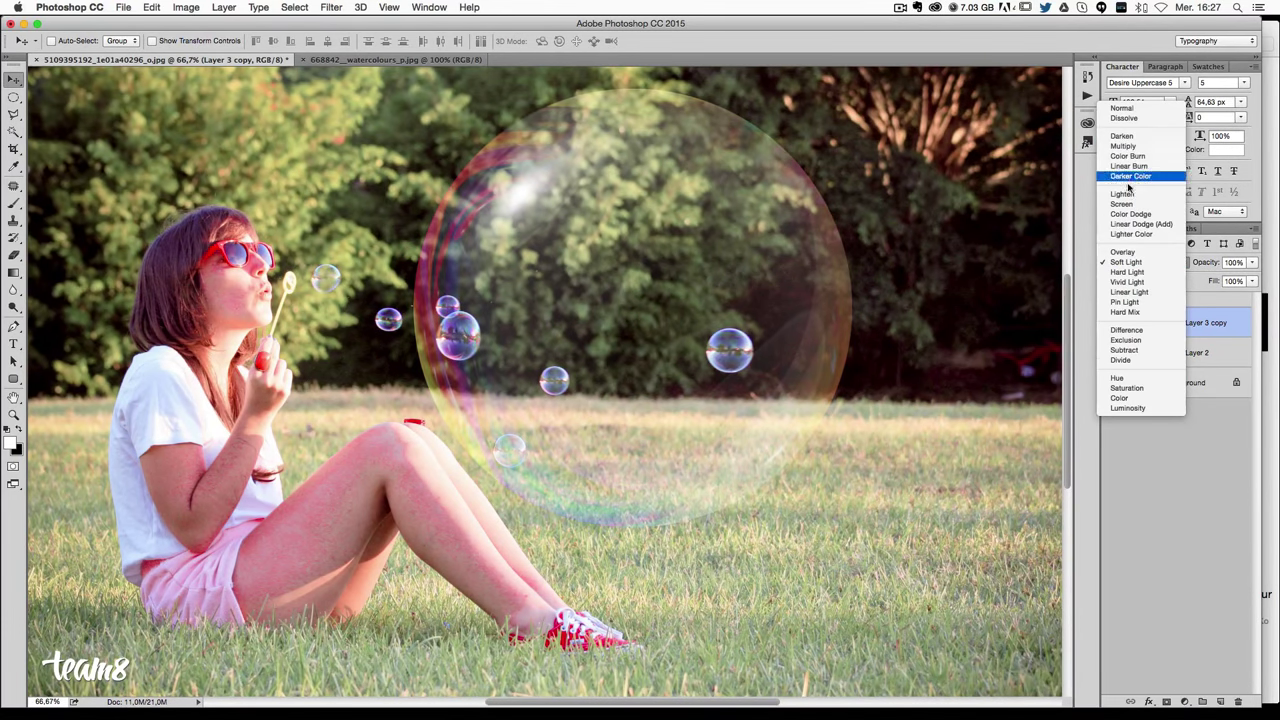
pyautogui.click(1122, 204)
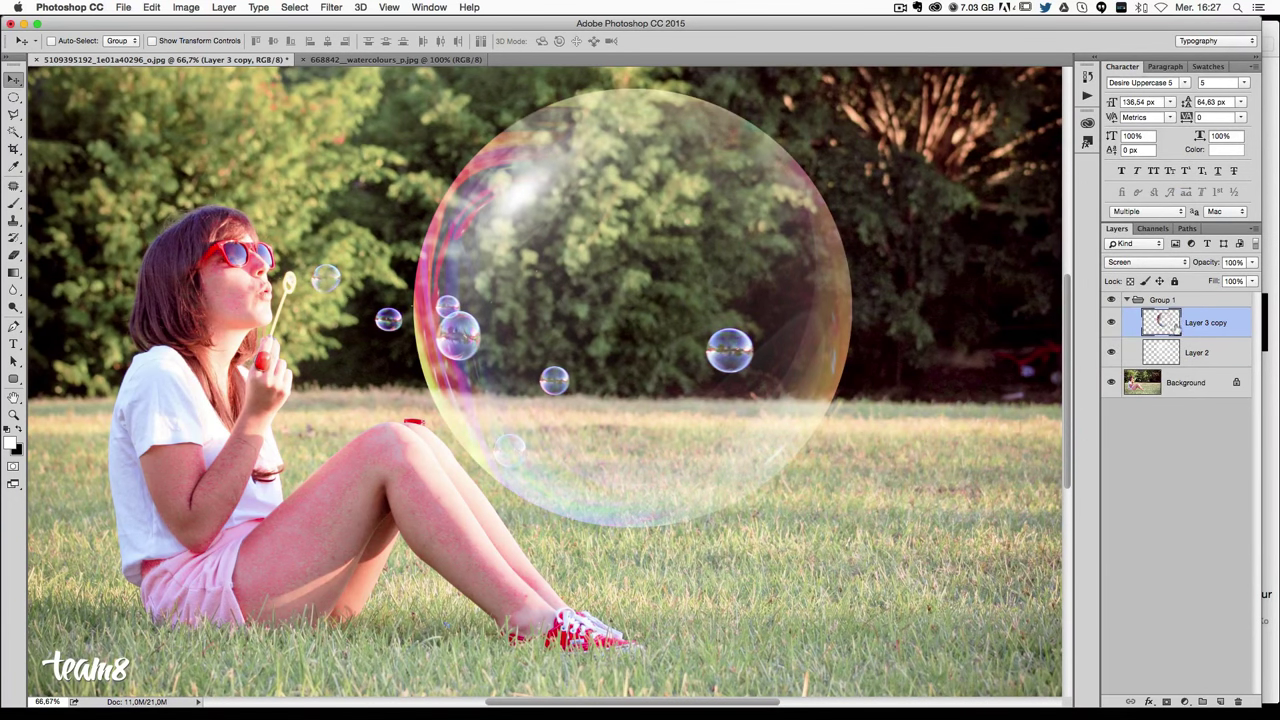
pyautogui.click(985, 316)
pyautogui.hotkey('ctrl', 't')
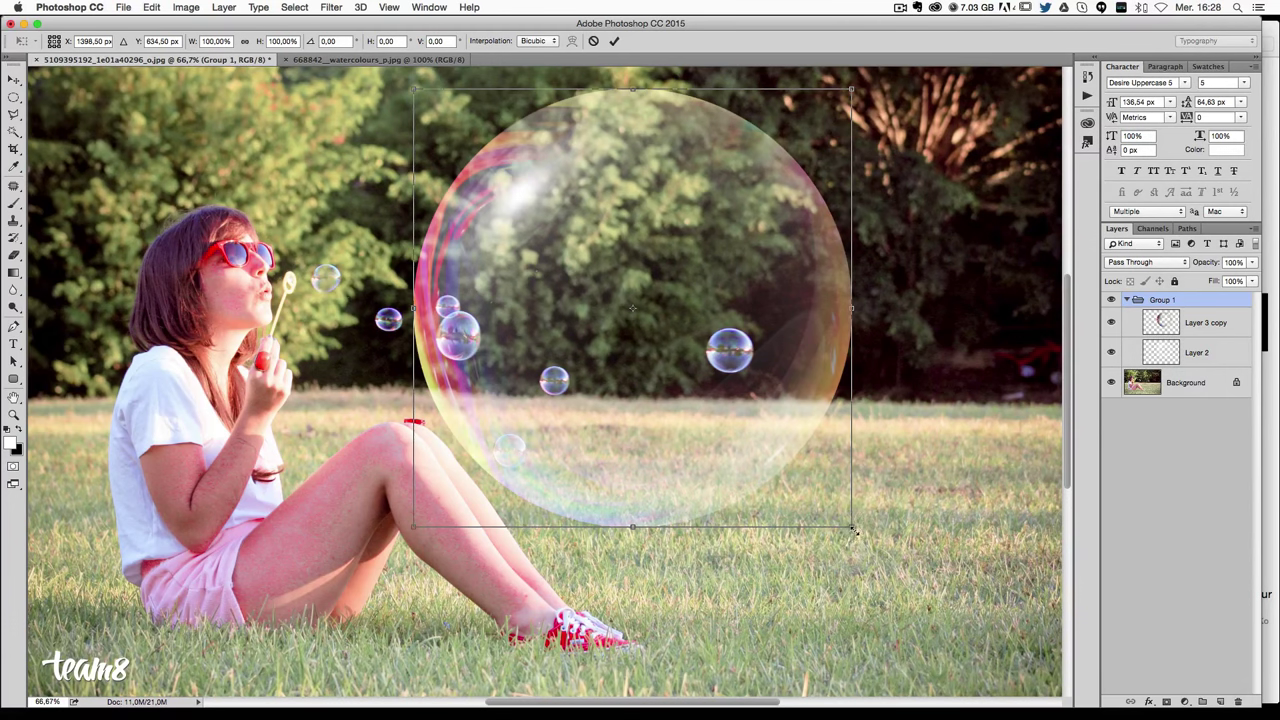
# Scale the rainbow bubble group down to about 180 px and nudge it up-left among the trees.
pyautogui.moveTo(853, 531)
pyautogui.mouseDown()
pyautogui.moveTo(721, 357)
pyautogui.moveTo(681, 327)
pyautogui.moveTo(787, 348)
pyautogui.mouseUp()
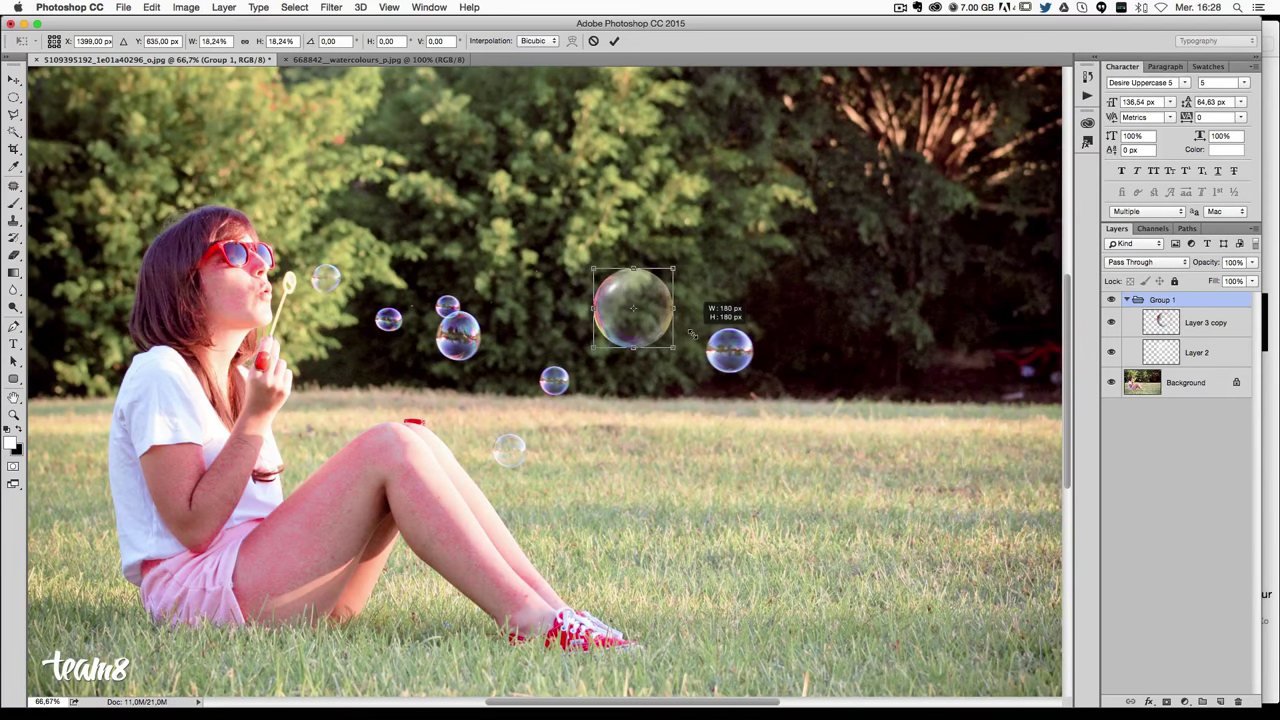
pyautogui.press('Return')
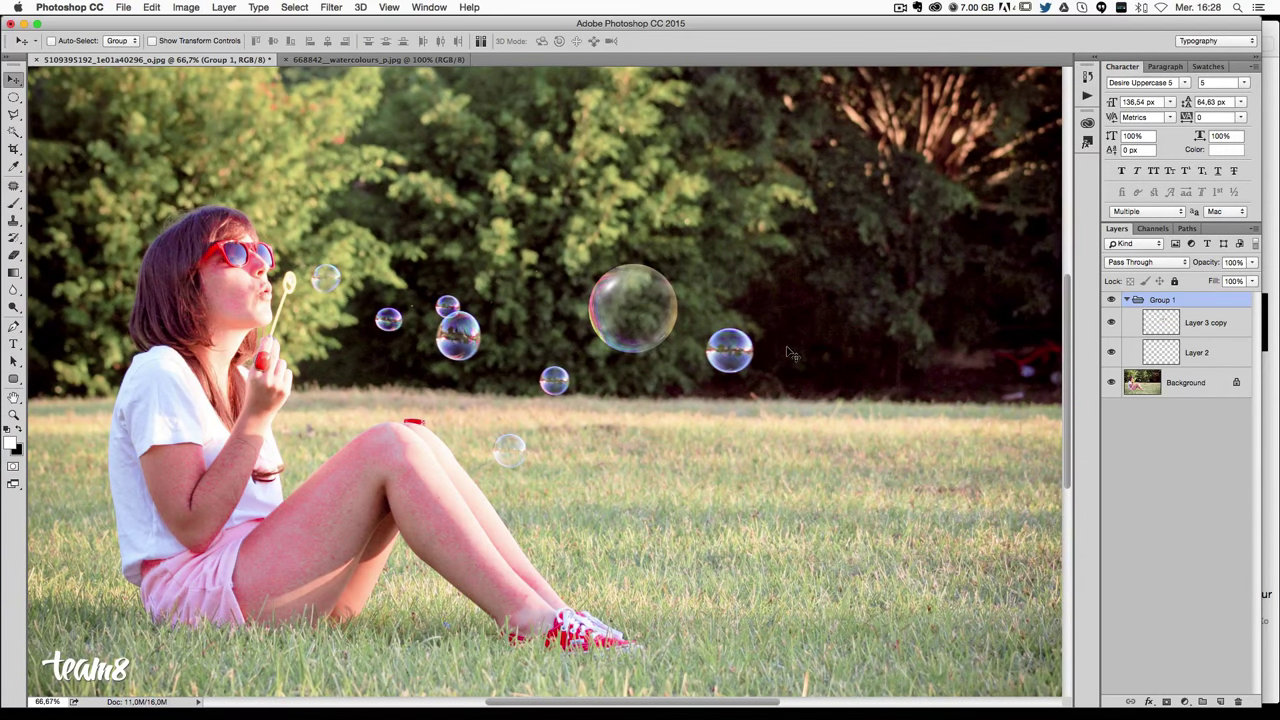
pyautogui.moveTo(652, 380)
pyautogui.mouseDown()
pyautogui.moveTo(625, 354)
pyautogui.moveTo(596, 370)
pyautogui.mouseUp()
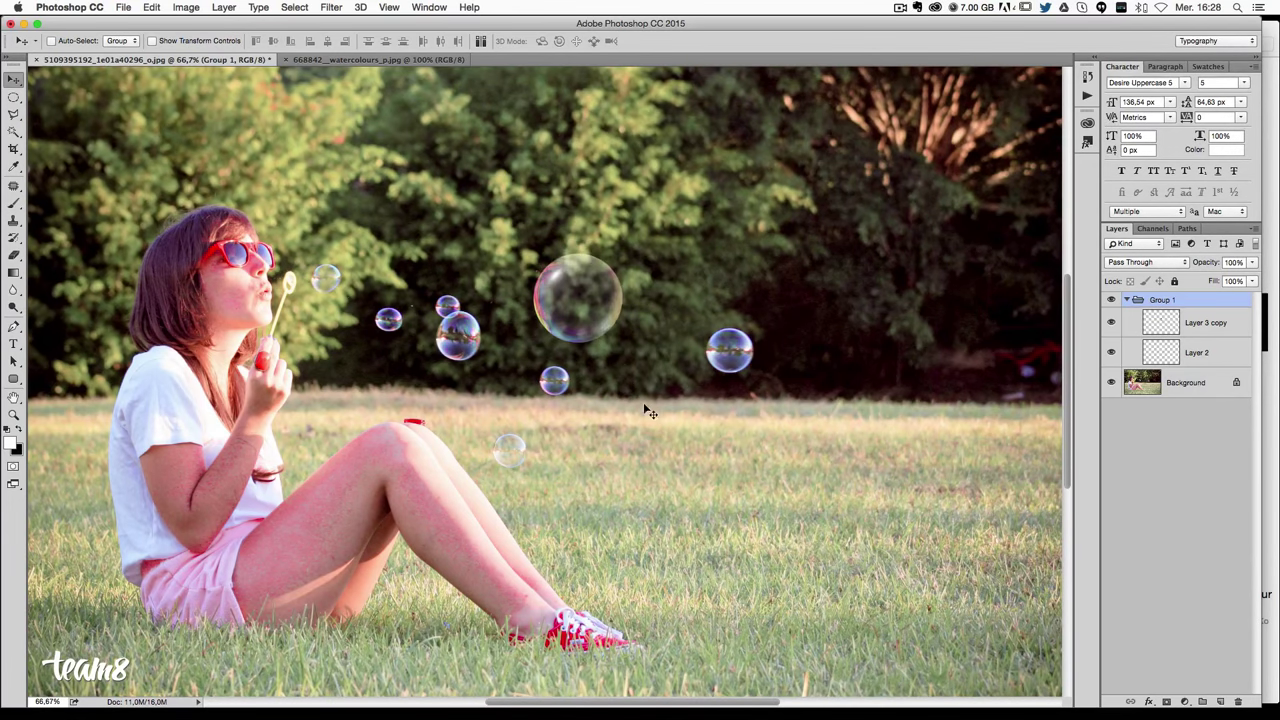
pyautogui.moveTo(643, 406); pyautogui.dragTo(647, 388)
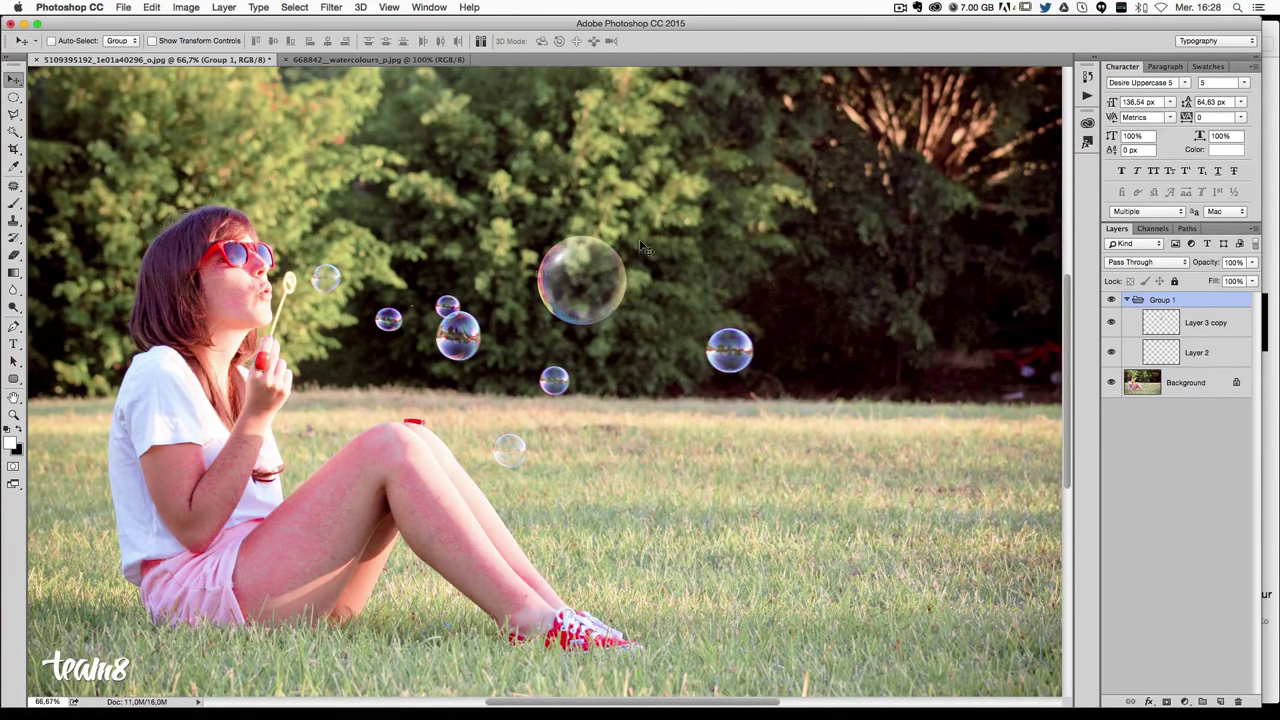
# Apply a Gaussian Blur with a radius of about 2,2 px to Layer 3 copy.
pyautogui.click(1180, 333)
pyautogui.click(1111, 322)
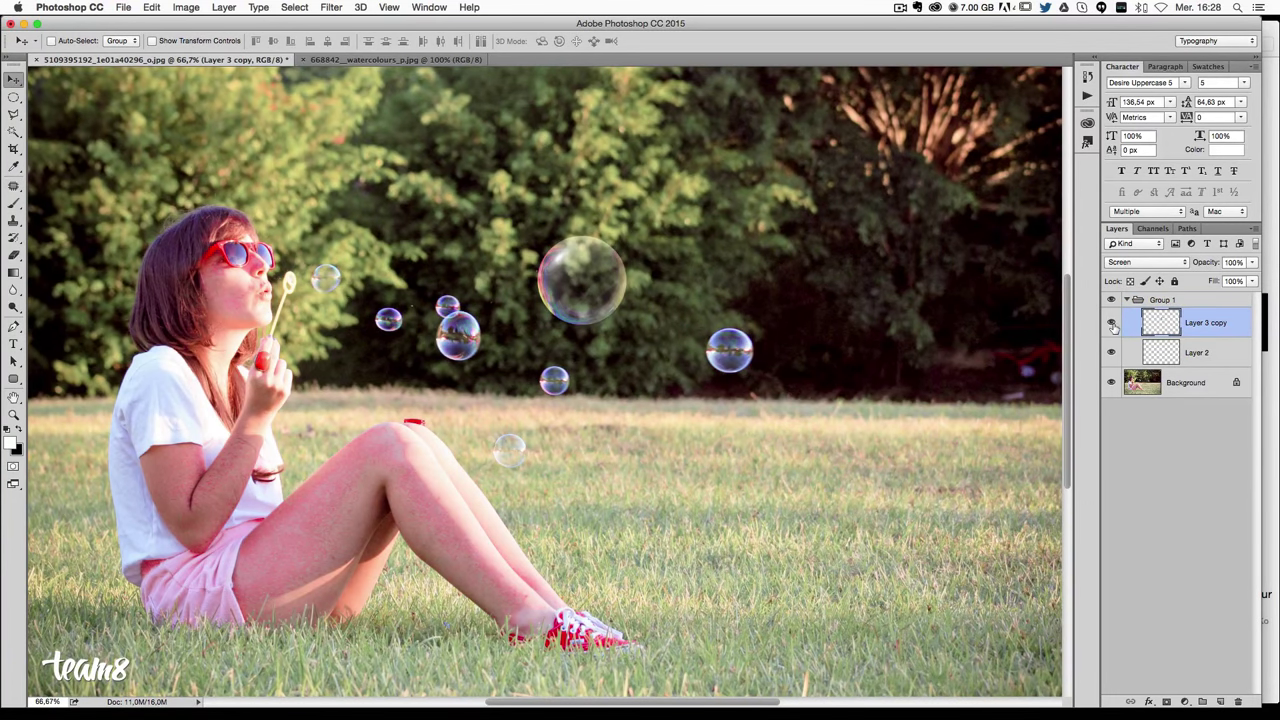
pyautogui.click(328, 8)
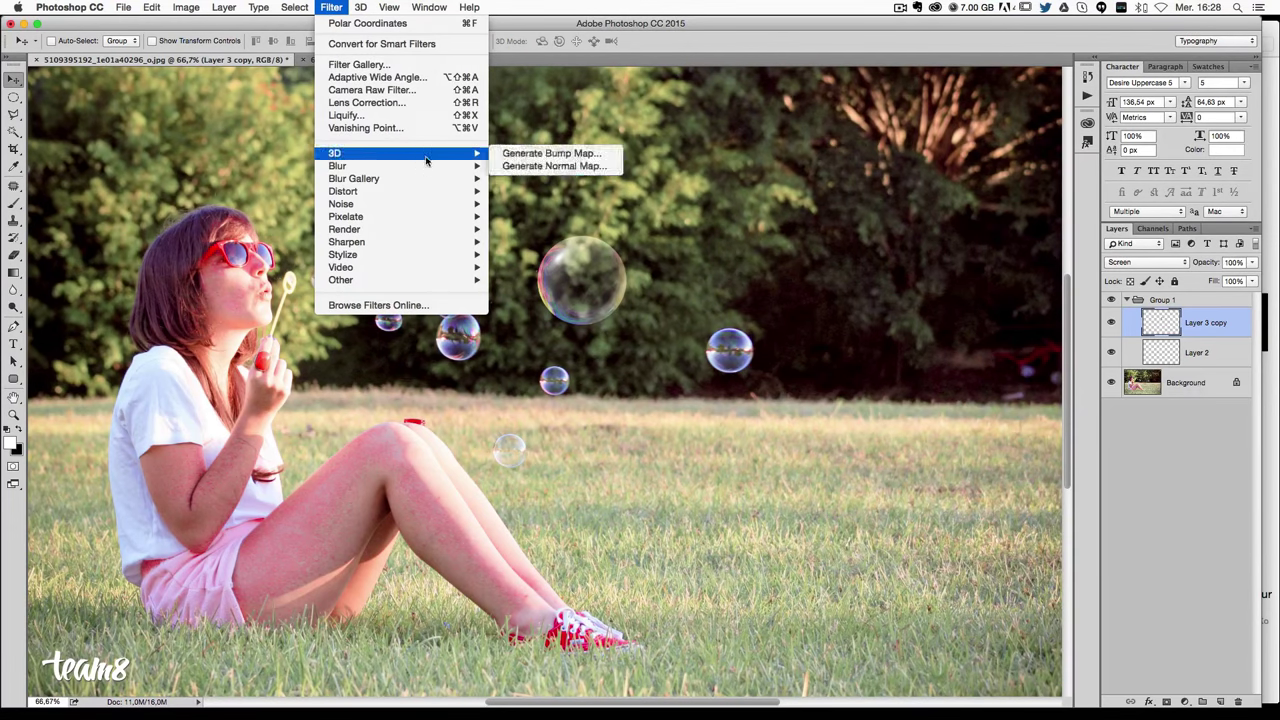
pyautogui.moveTo(400, 166)
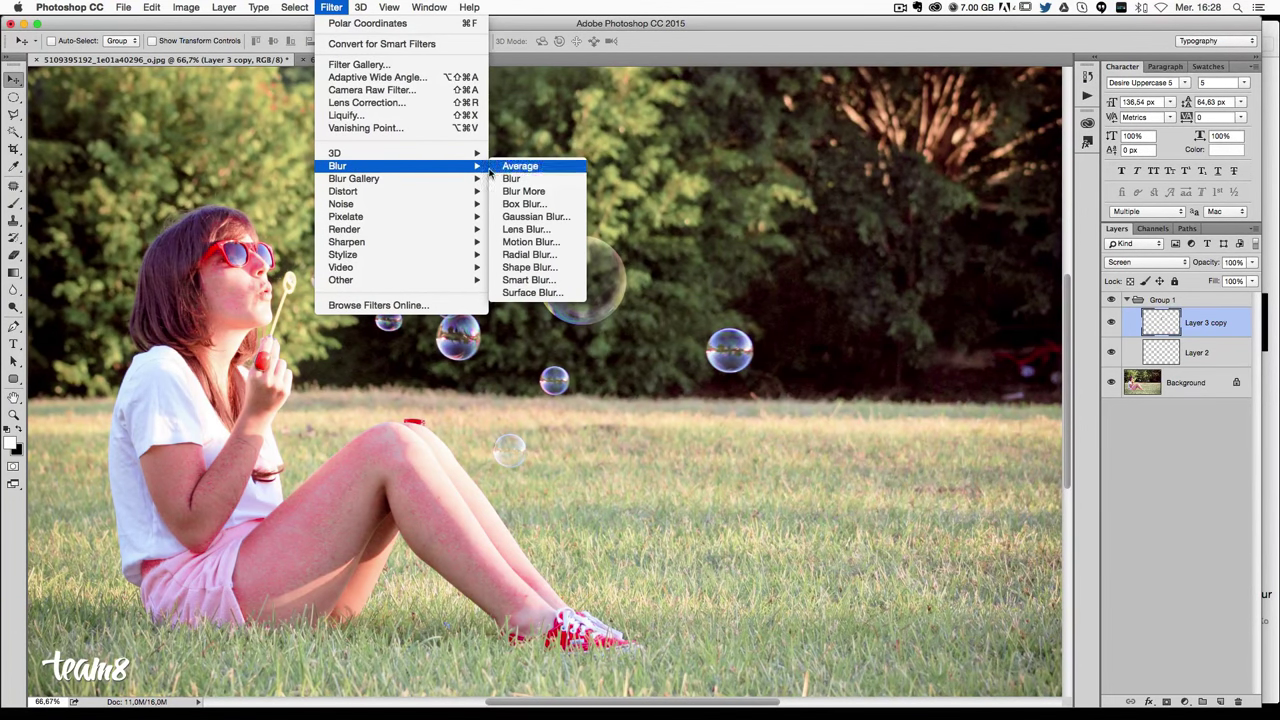
pyautogui.click(535, 216)
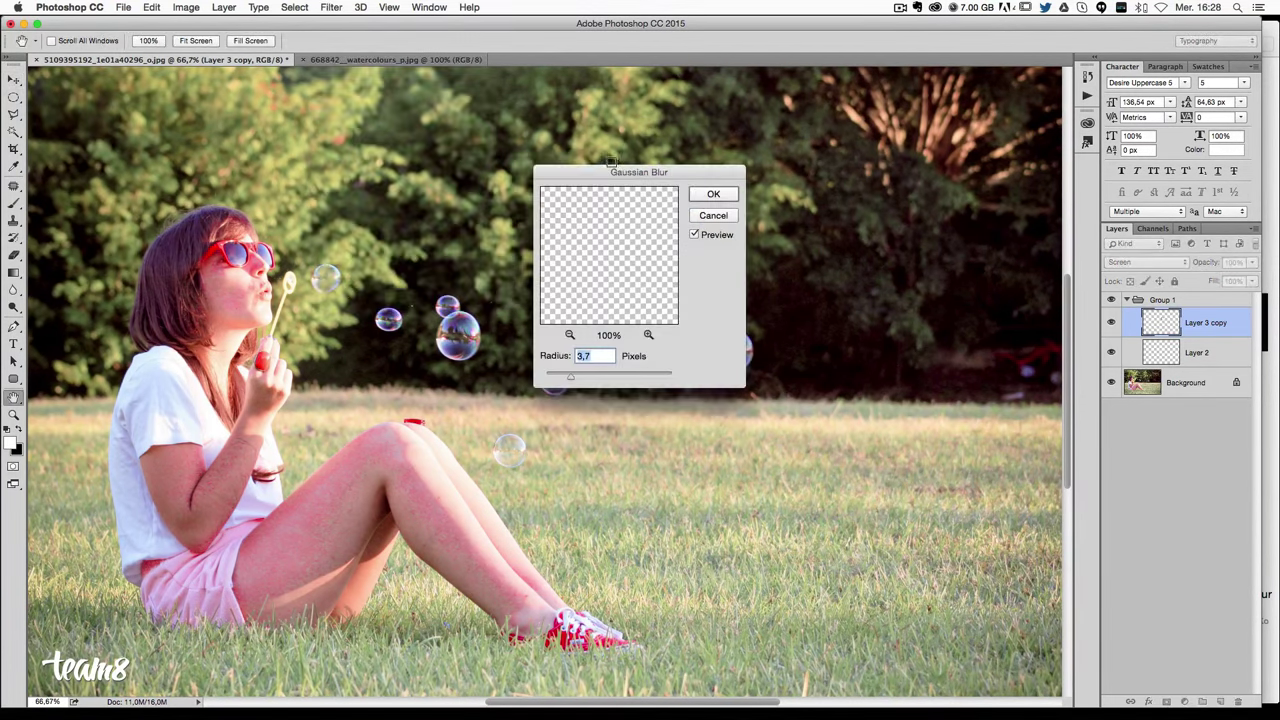
pyautogui.moveTo(610, 172); pyautogui.dragTo(977, 185)
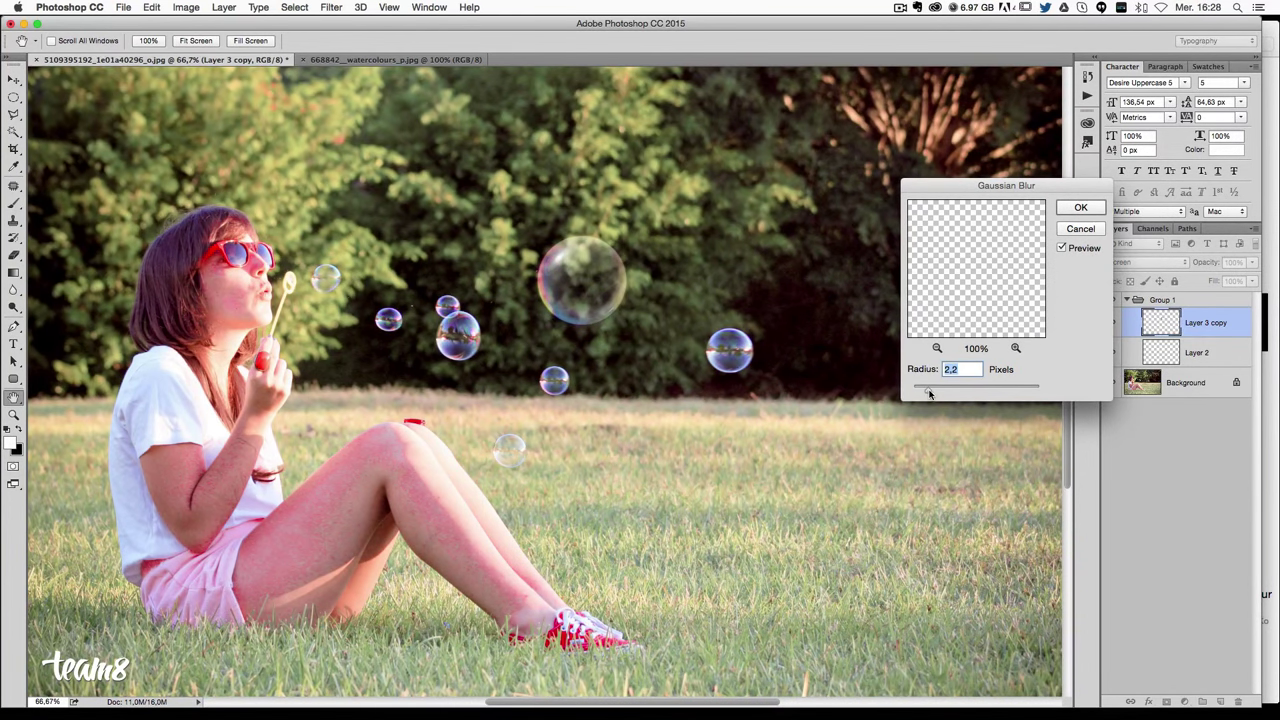
pyautogui.press('Return')
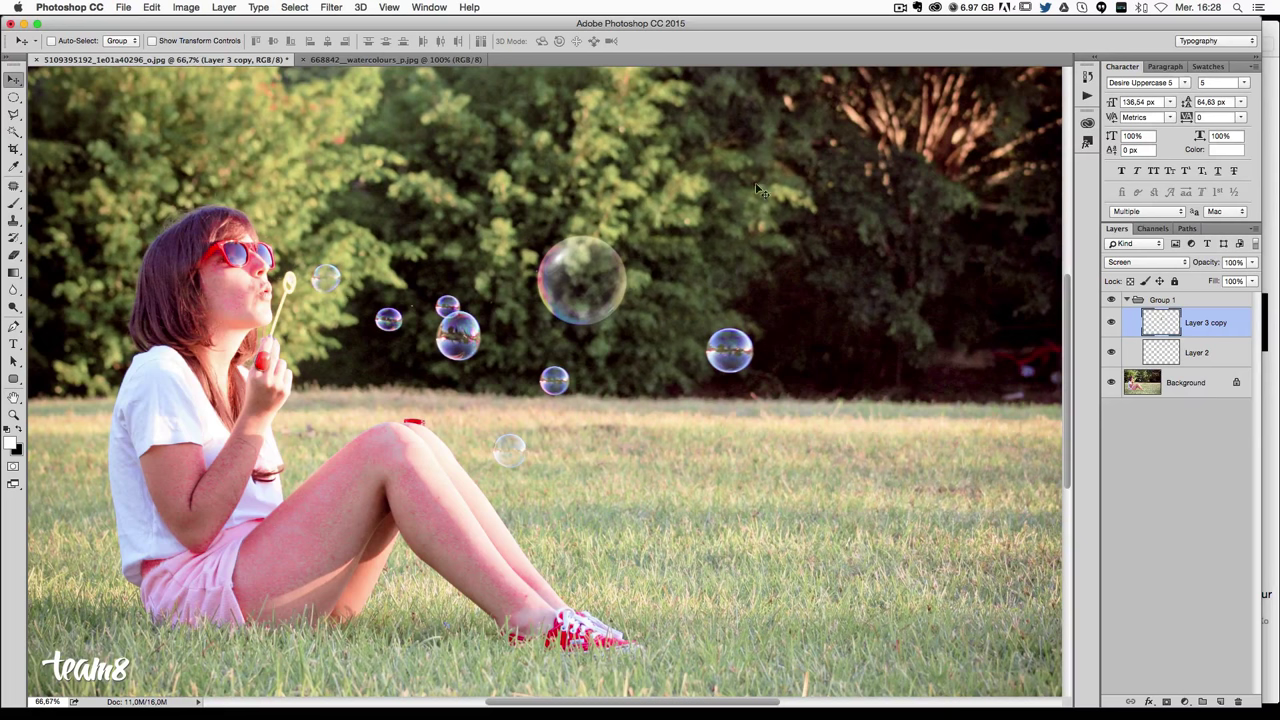
pyautogui.click(1275, 204)
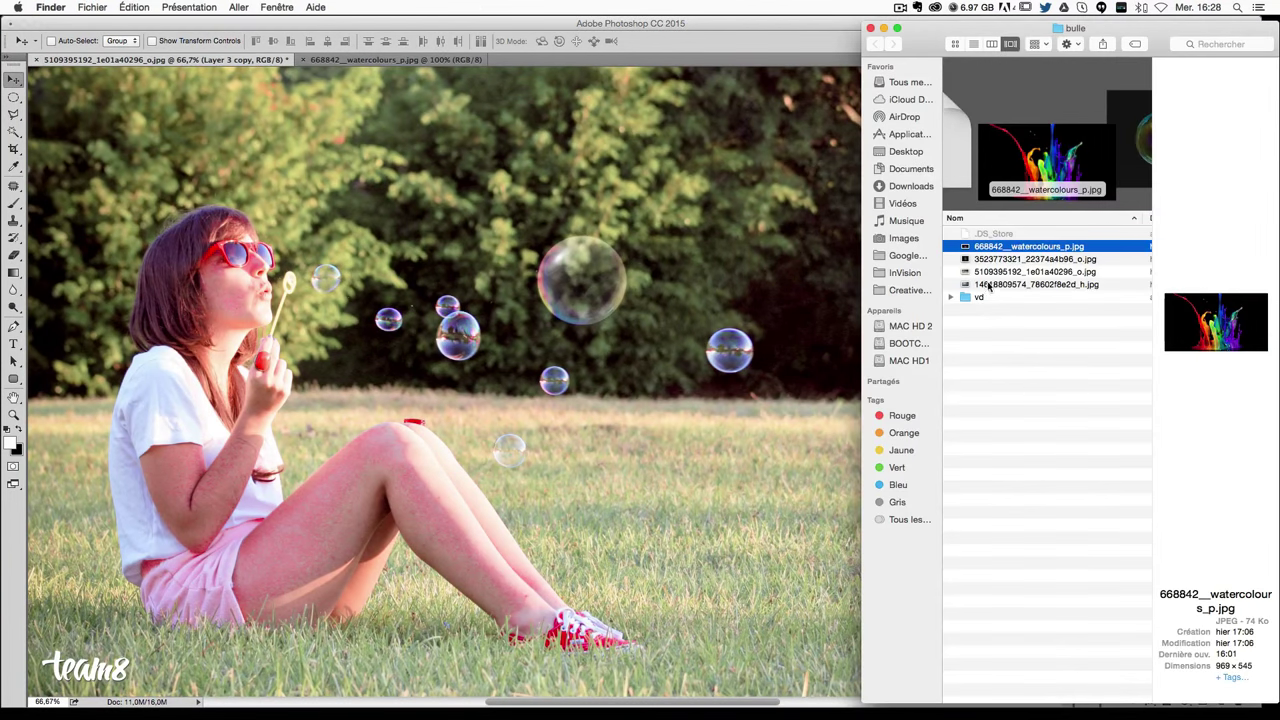
pyautogui.press('Down')
pyautogui.press('Down')
pyautogui.press('Down')
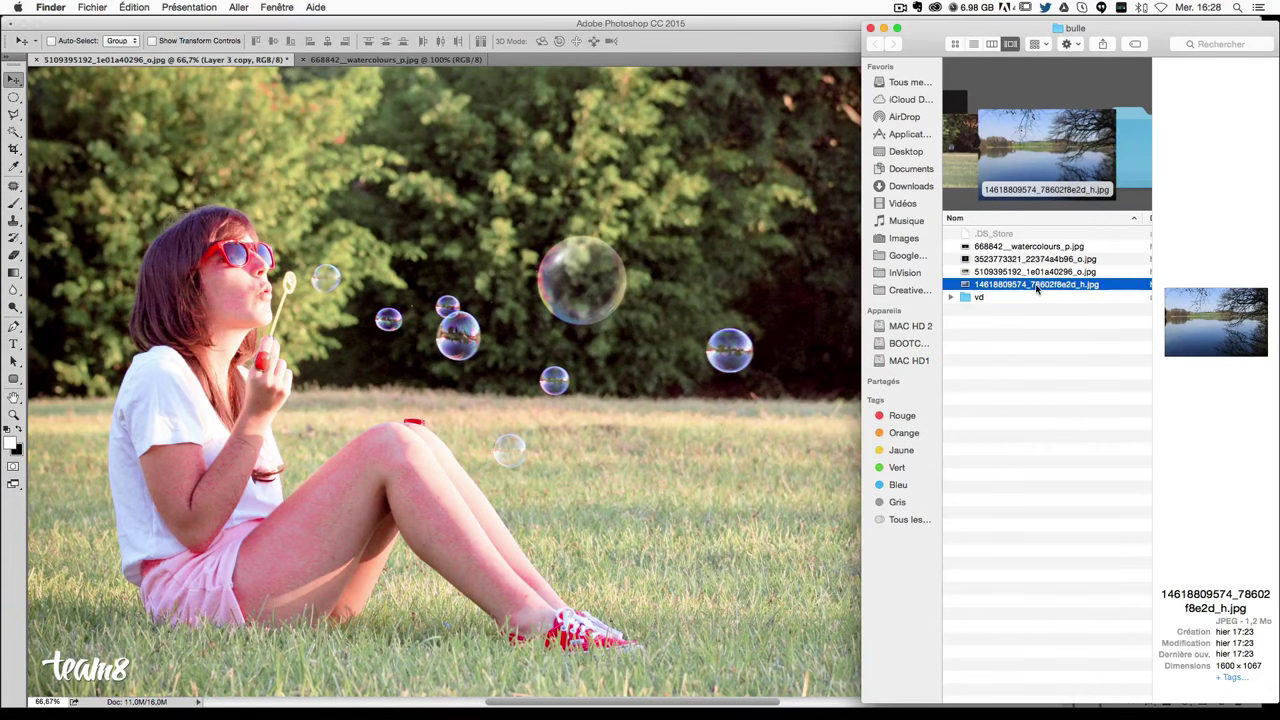
pyautogui.rightClick(993, 287)
pyautogui.moveTo(745, 304)
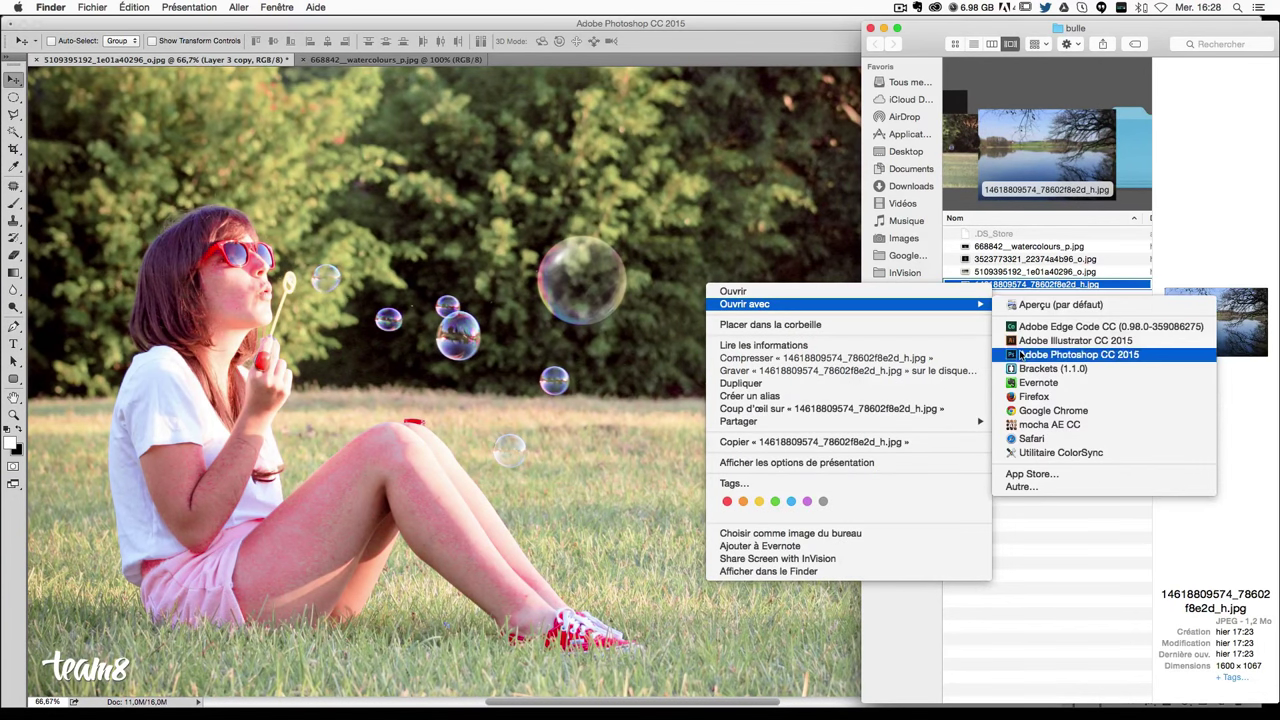
pyautogui.click(1020, 355)
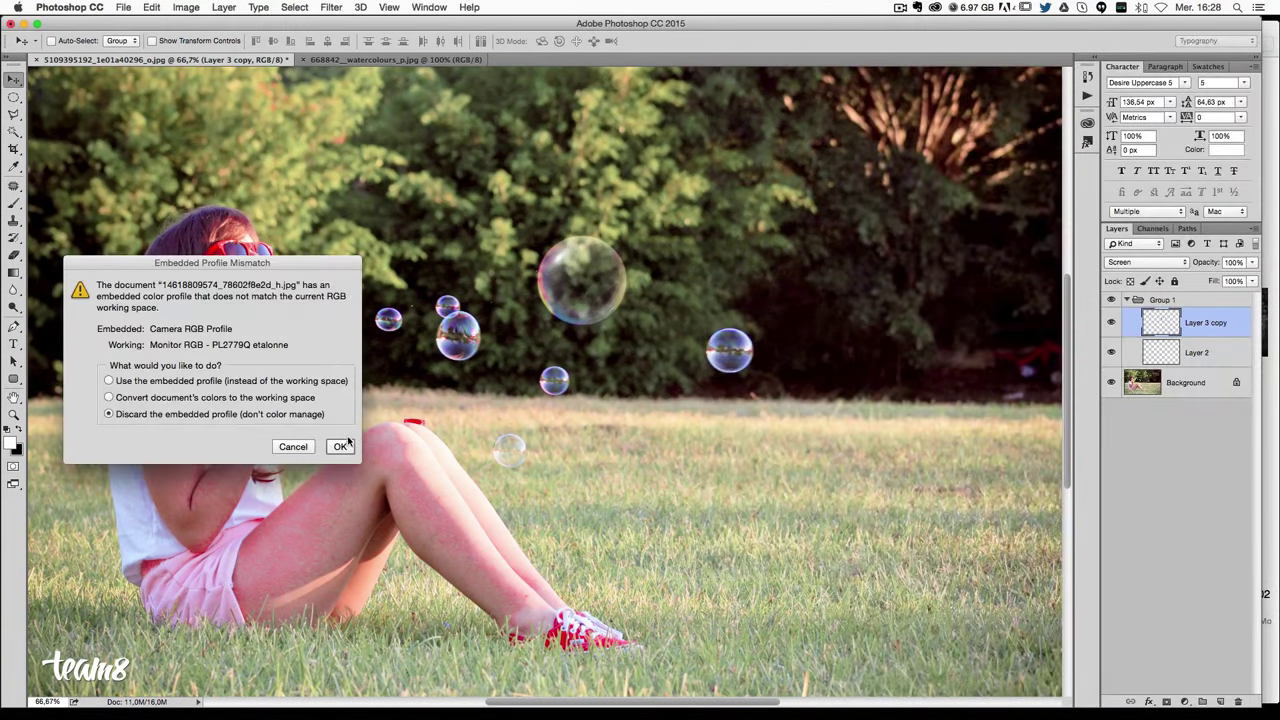
pyautogui.click(347, 442)
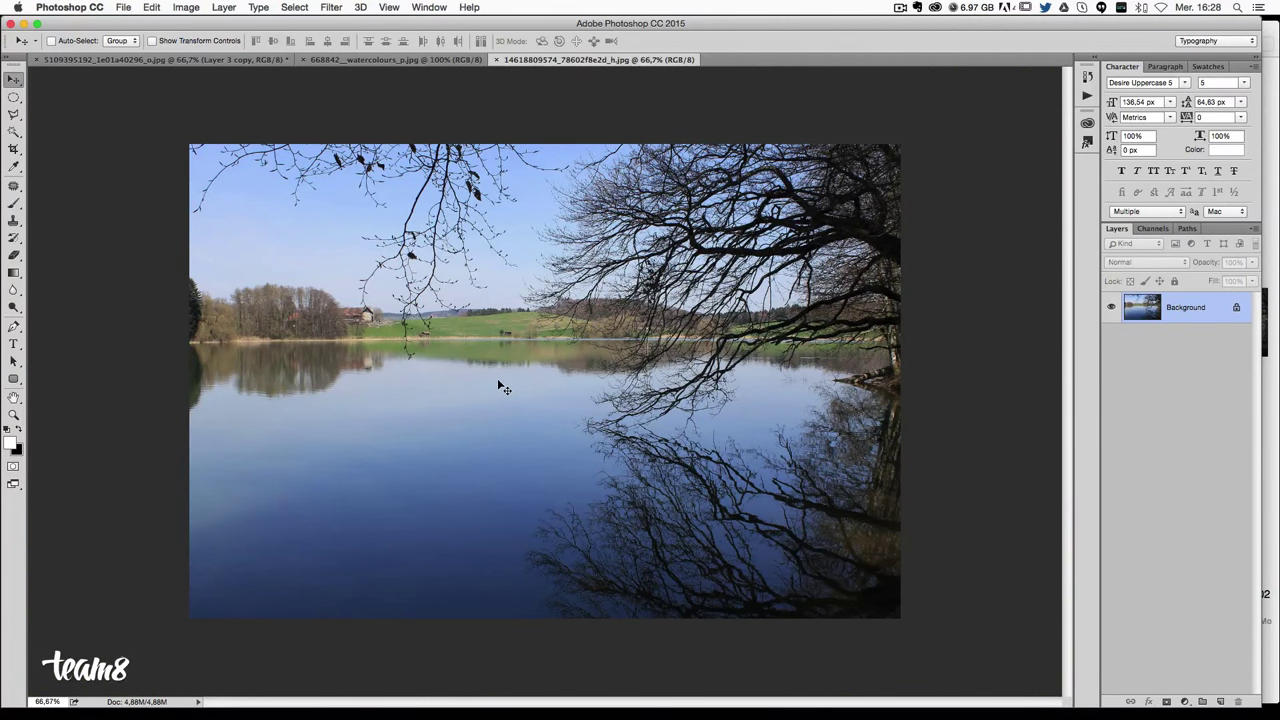
# Brighten the lake photo with Levels (gamma 1,03, white 219), select all, and switch back to the girl photo.
pyautogui.hotkey('ctrl', 'l')
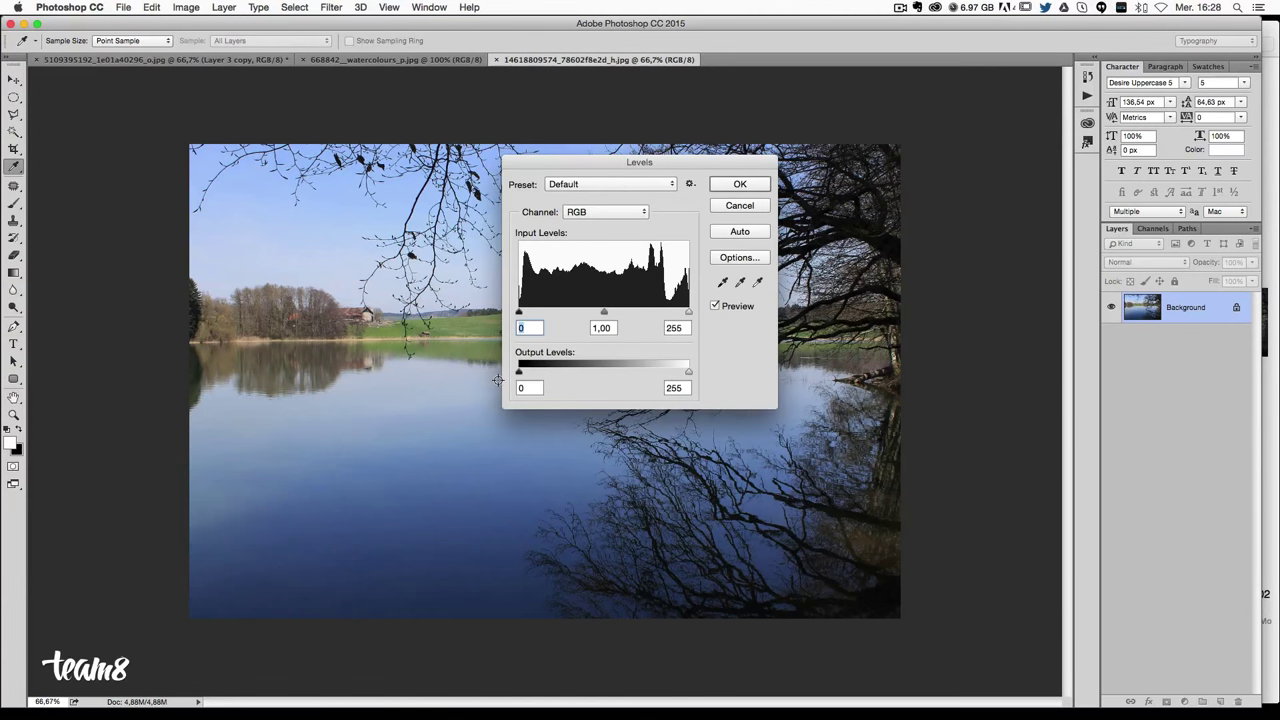
pyautogui.moveTo(600, 162); pyautogui.dragTo(841, 169)
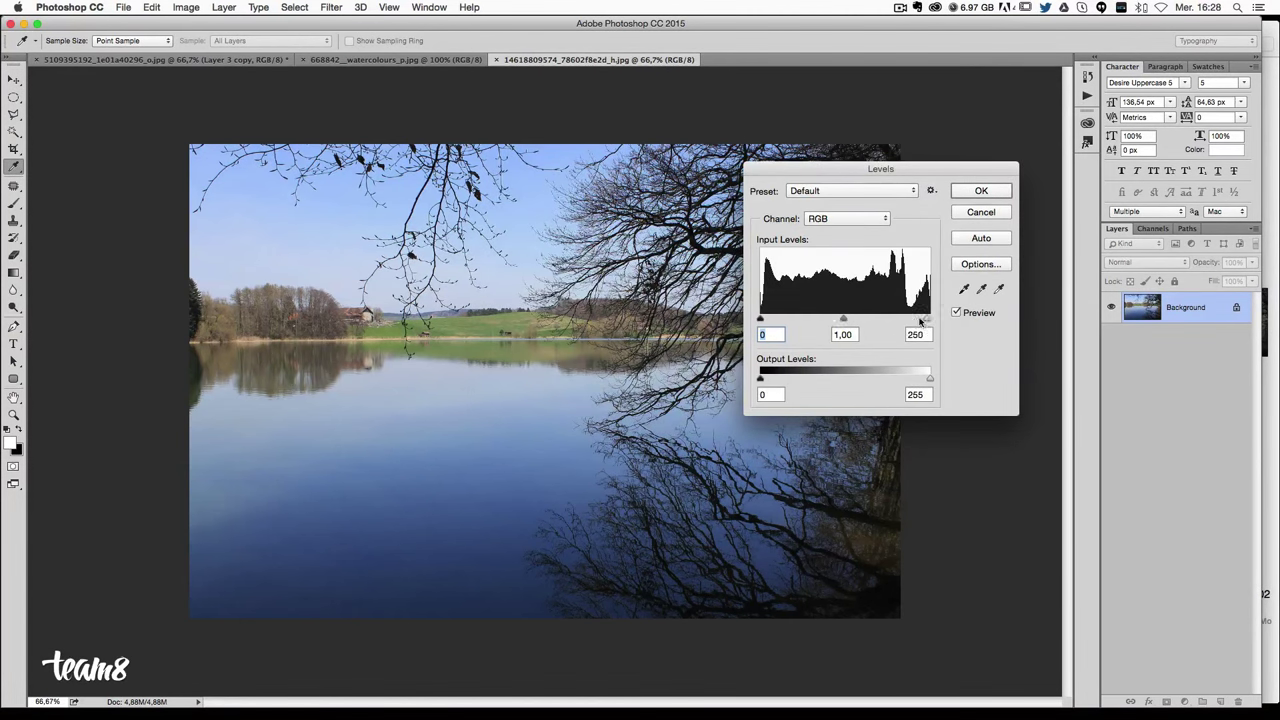
pyautogui.moveTo(929, 319); pyautogui.dragTo(833, 319)
pyautogui.click(972, 192)
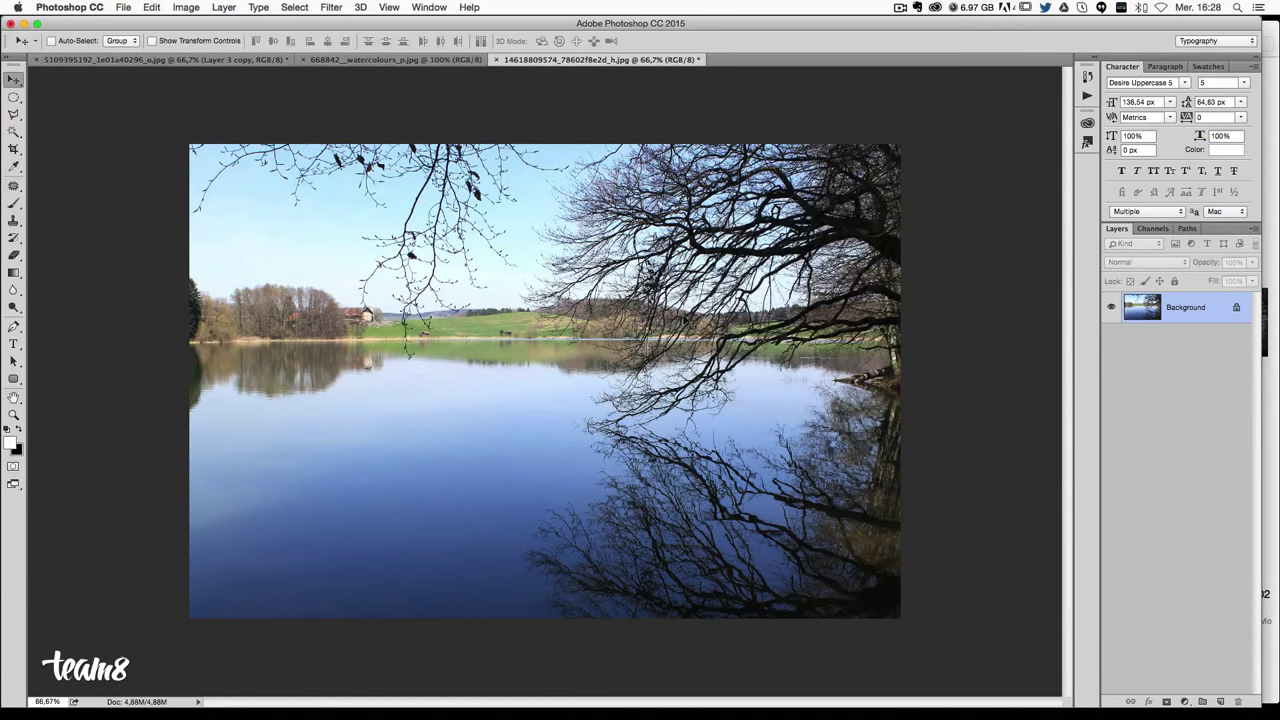
pyautogui.press('super+a')
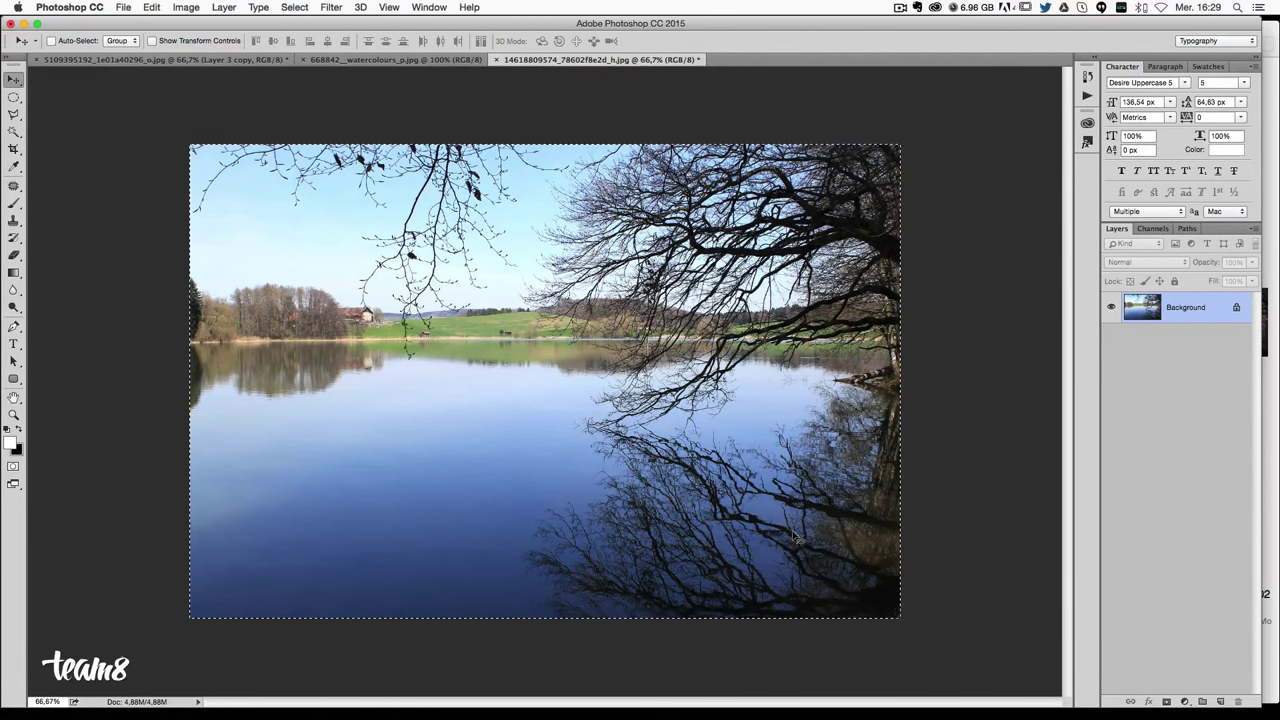
pyautogui.hotkey('ctrl', 'Tab')
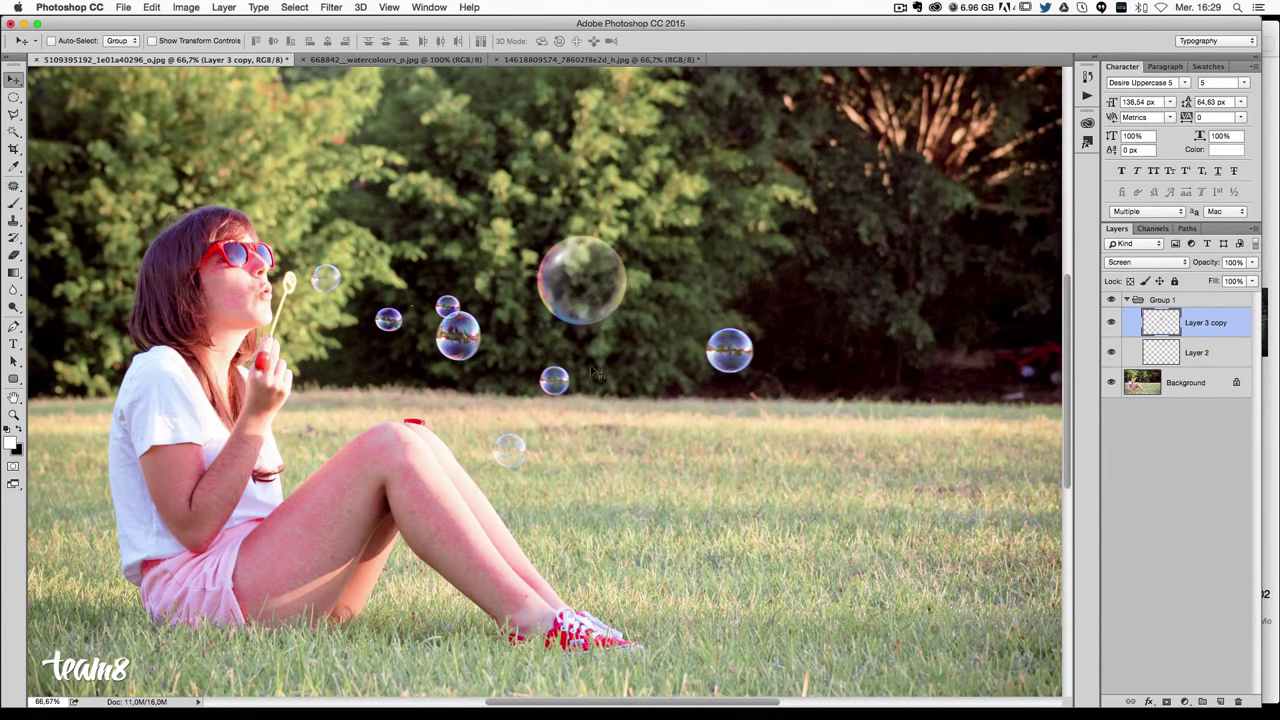
# Load Layer 2's bubble outline as a selection and Paste Into it the lake photo.
pyautogui.click(1184, 348)
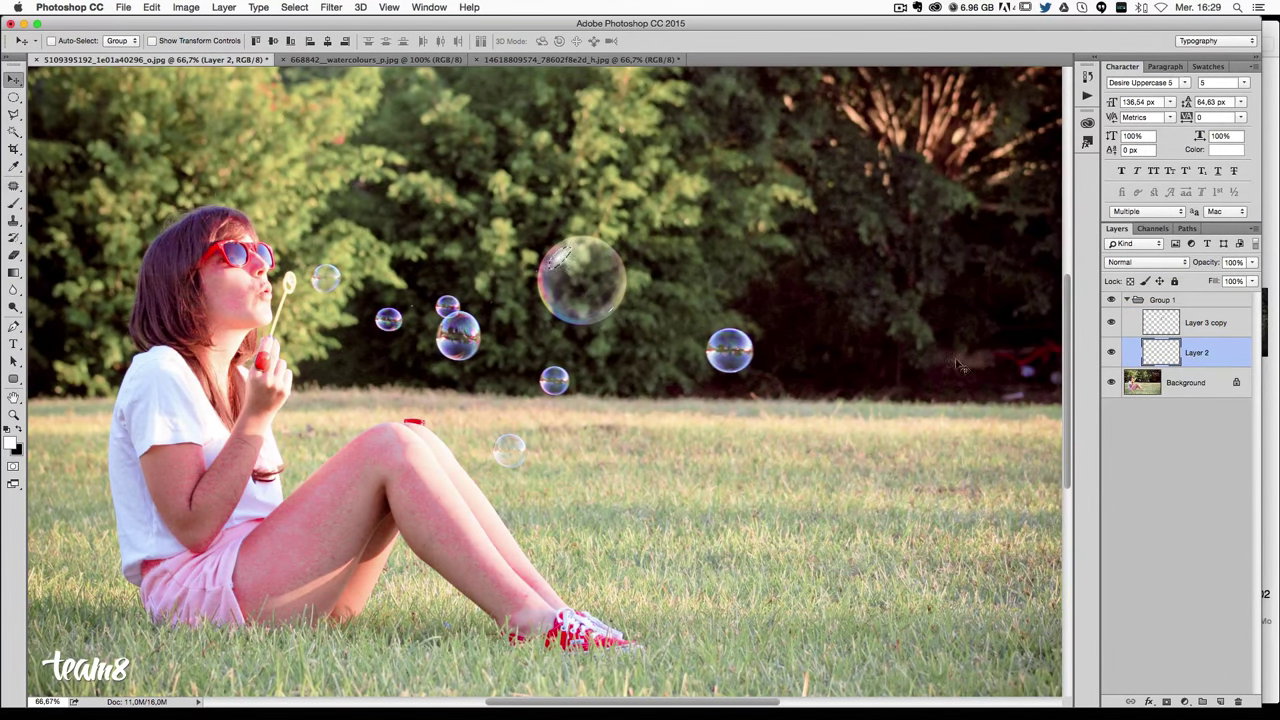
pyautogui.keyDown('ctrl'); pyautogui.click(1160, 358); pyautogui.keyUp('ctrl')
pyautogui.hotkey('ctrl', 'shift', 'alt', 'v')
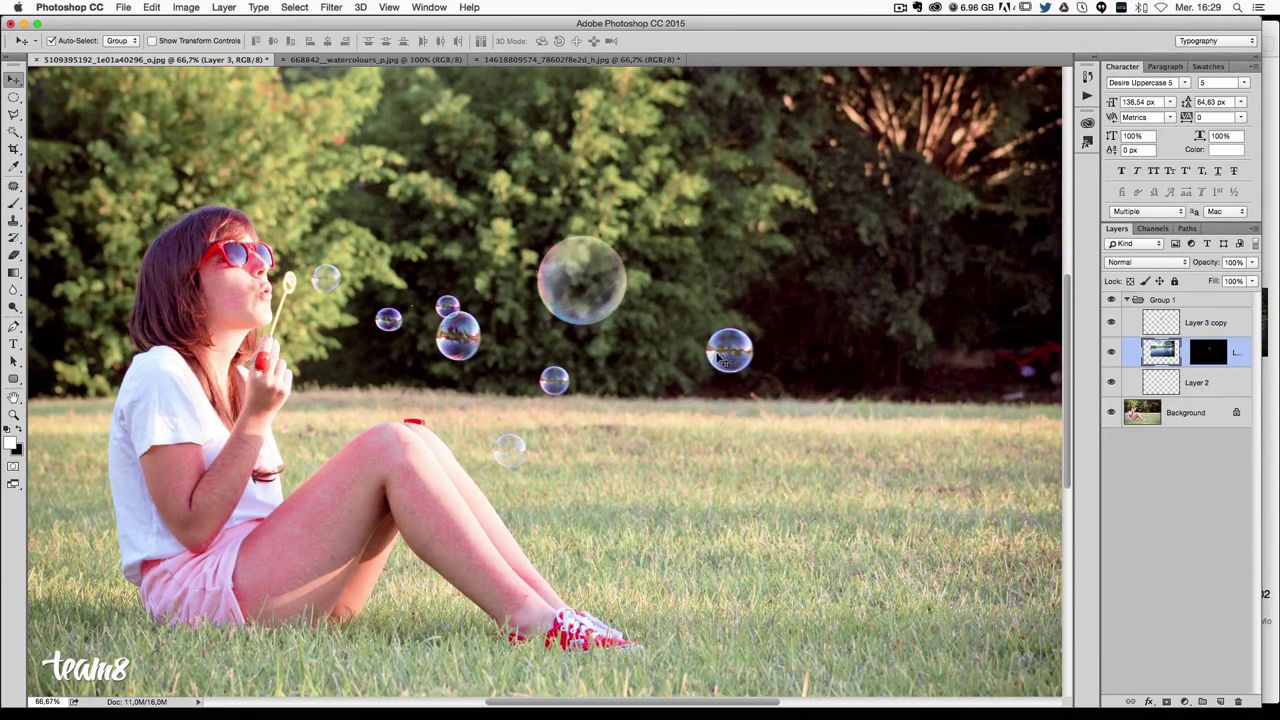
pyautogui.hotkey('ctrl', 'z')
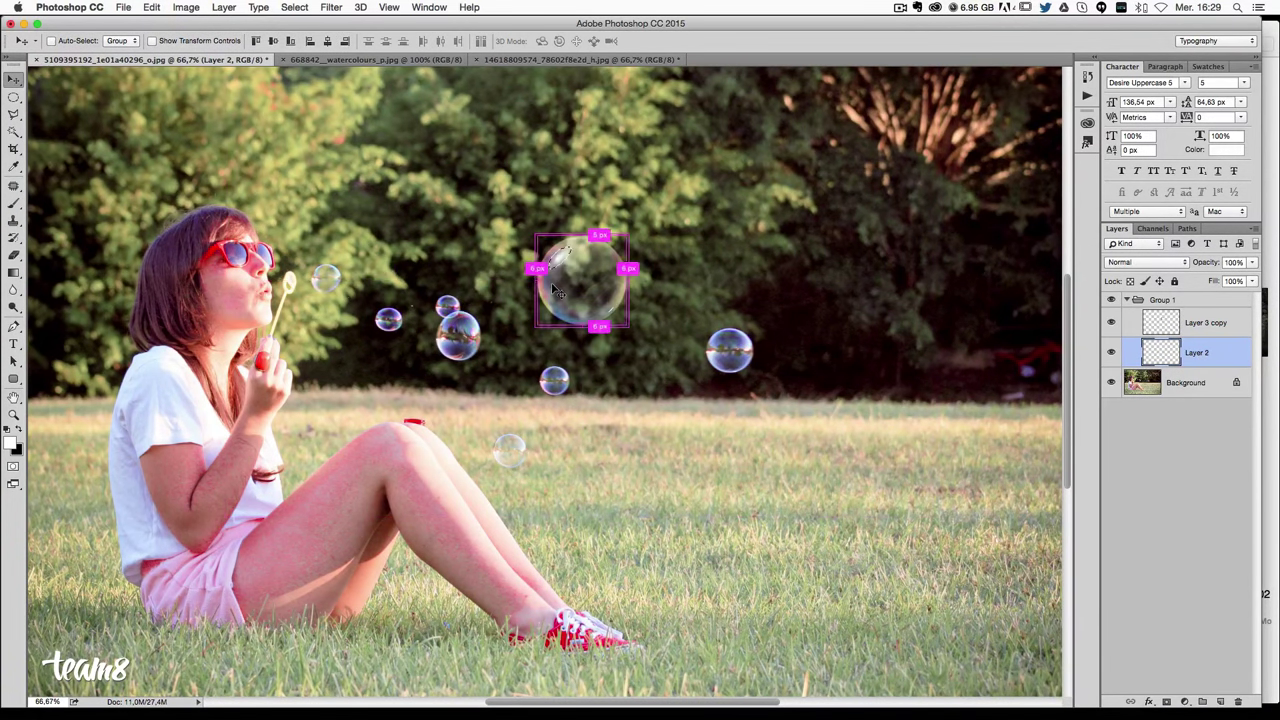
pyautogui.hotkey('ctrl', 'd')
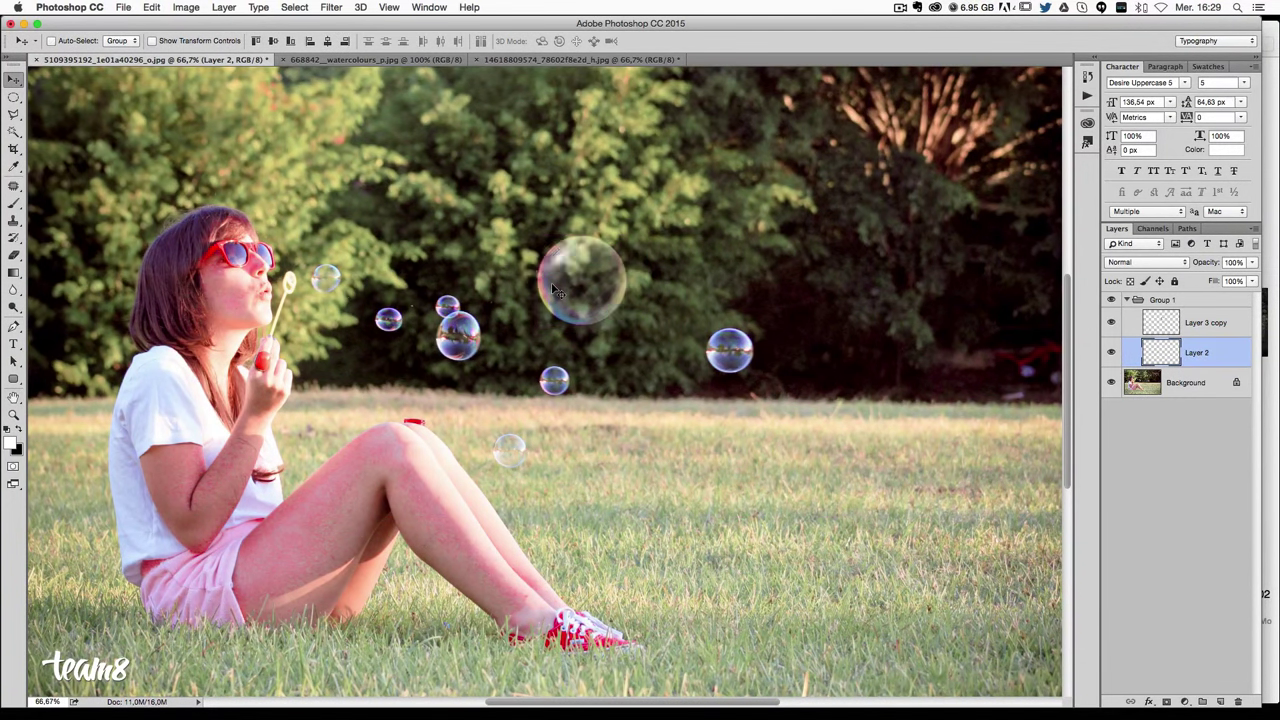
pyautogui.hotkey('ctrl', 'shift', 'alt', 'v')
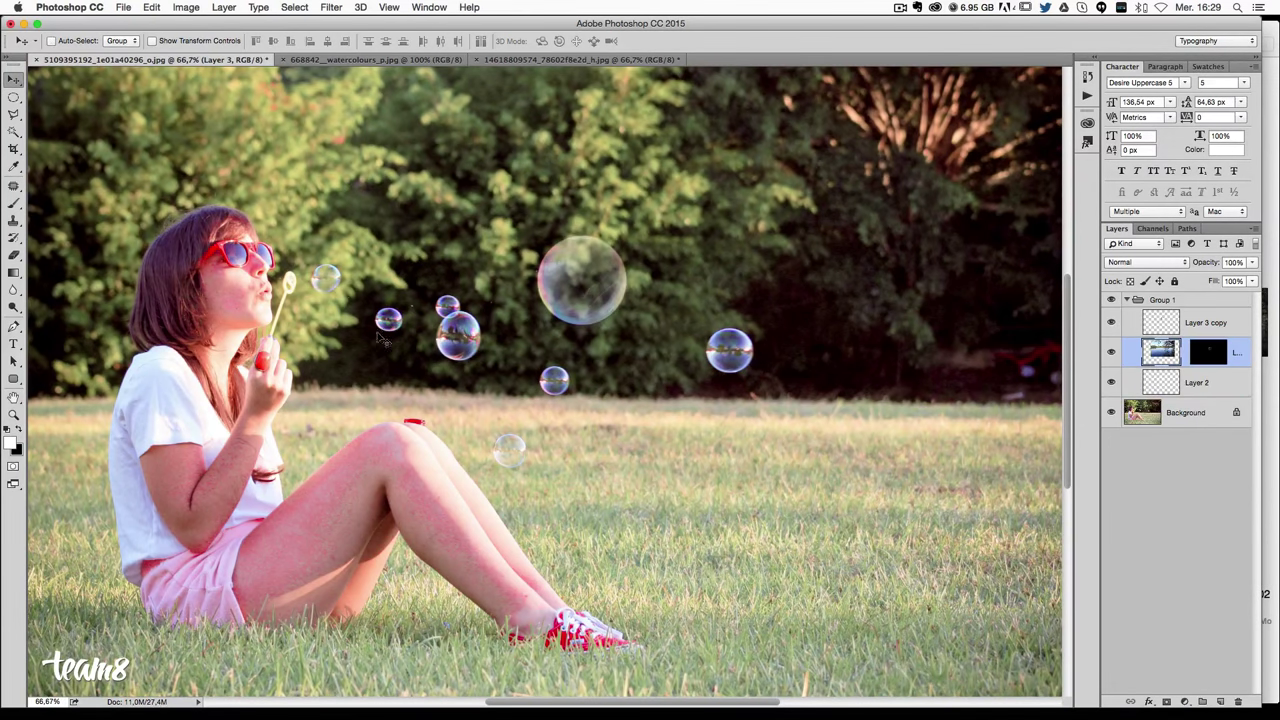
pyautogui.hotkey('ctrl', 't')
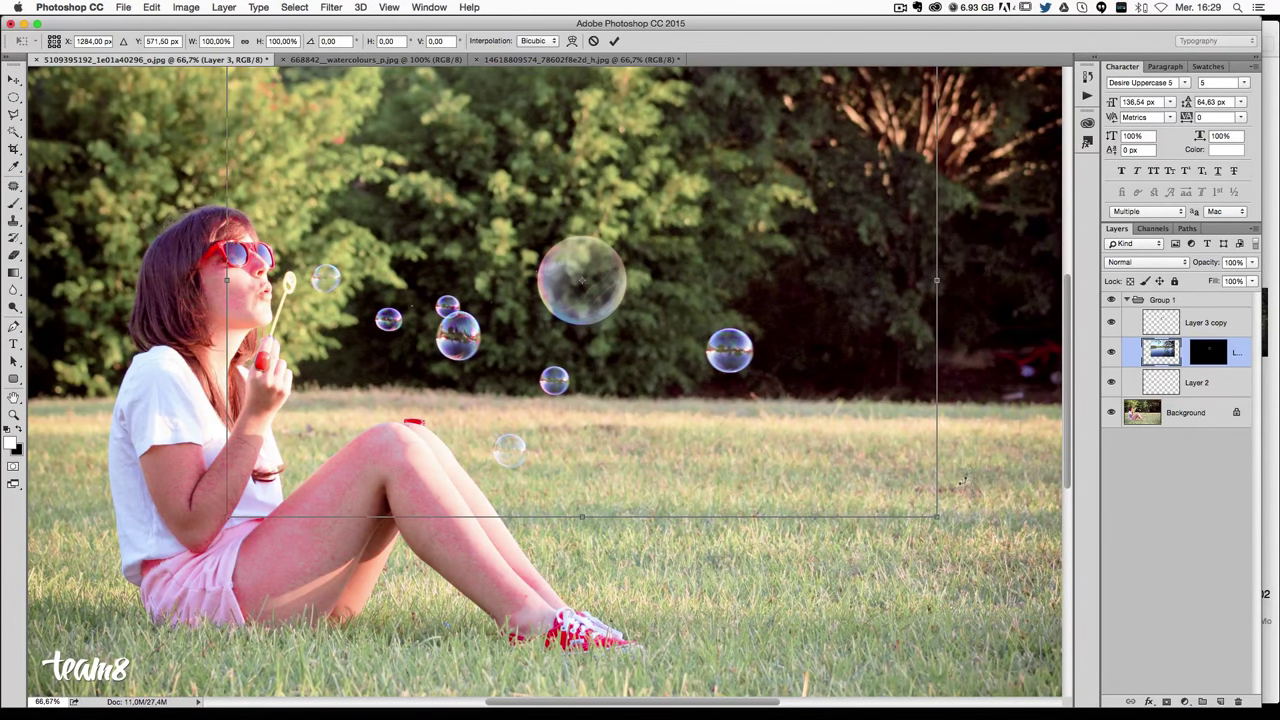
# Shrink the lake image from about 60% to 42% to about 30%, centred over the large bubble.
pyautogui.moveTo(938, 521); pyautogui.dragTo(665, 326)
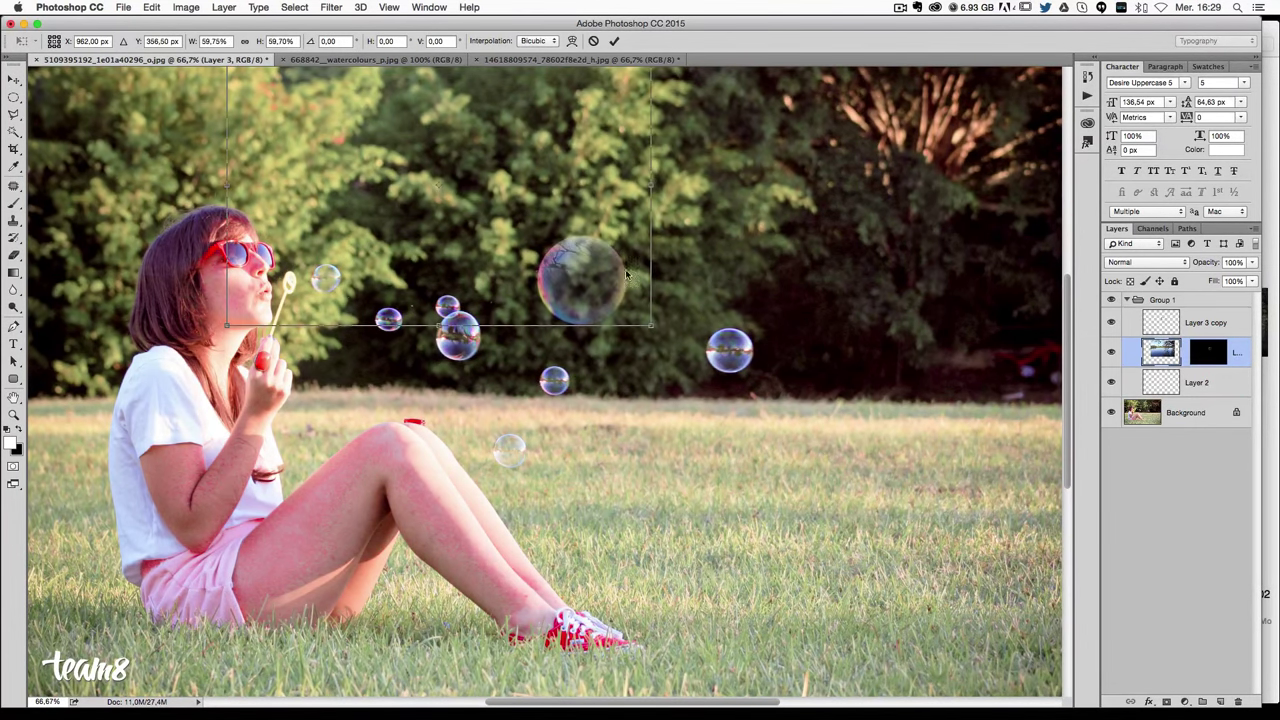
pyautogui.moveTo(462, 211); pyautogui.dragTo(702, 240)
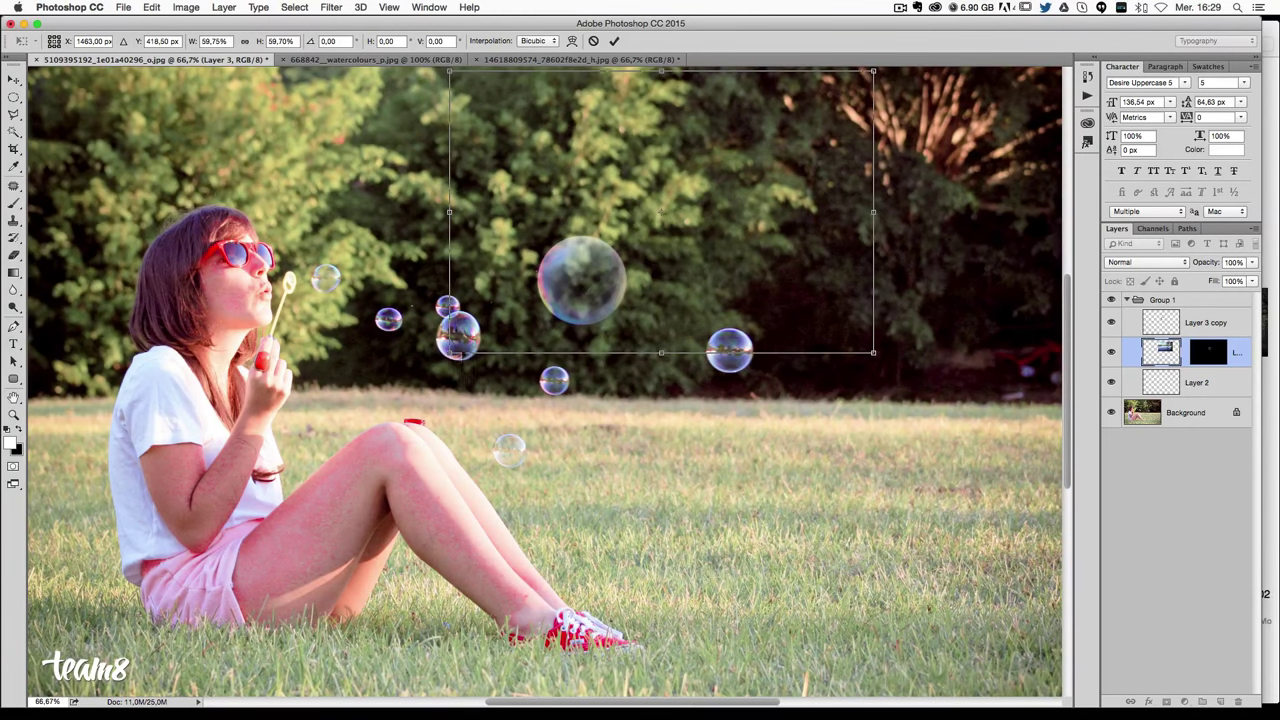
pyautogui.moveTo(449, 352); pyautogui.dragTo(575, 269)
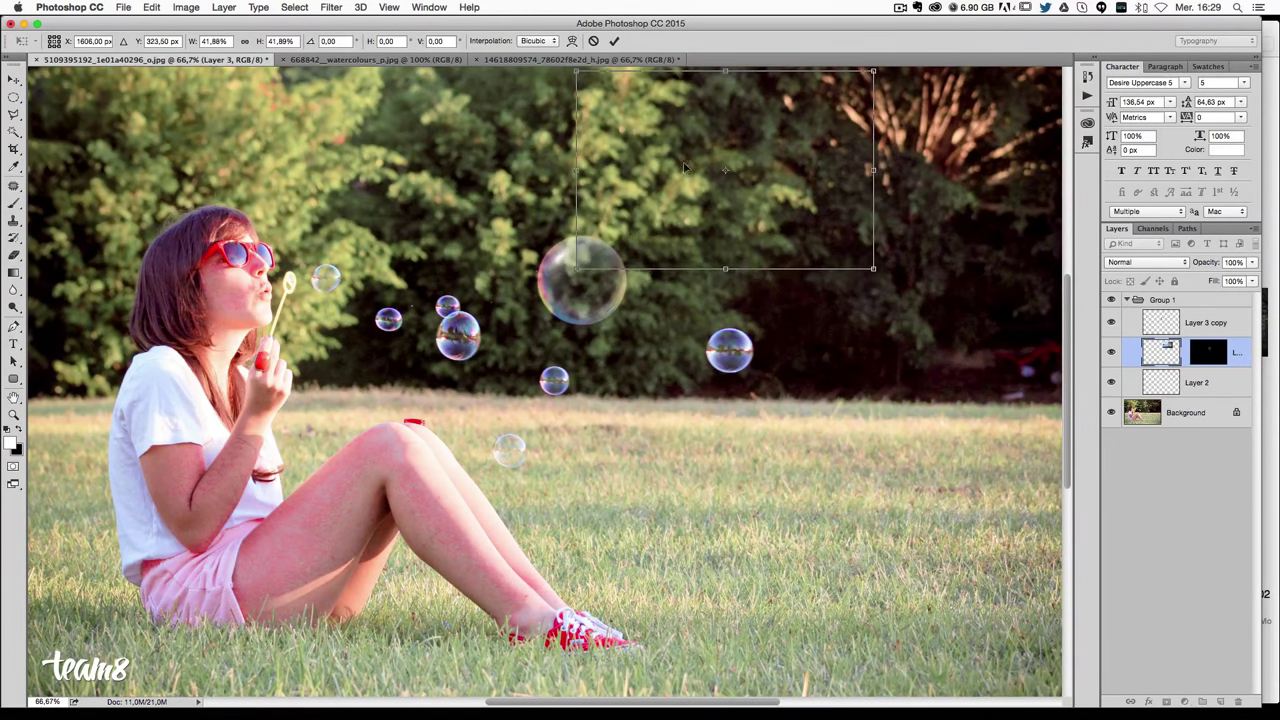
pyautogui.moveTo(688, 170)
pyautogui.mouseDown()
pyautogui.moveTo(637, 258)
pyautogui.moveTo(650, 273)
pyautogui.mouseUp()
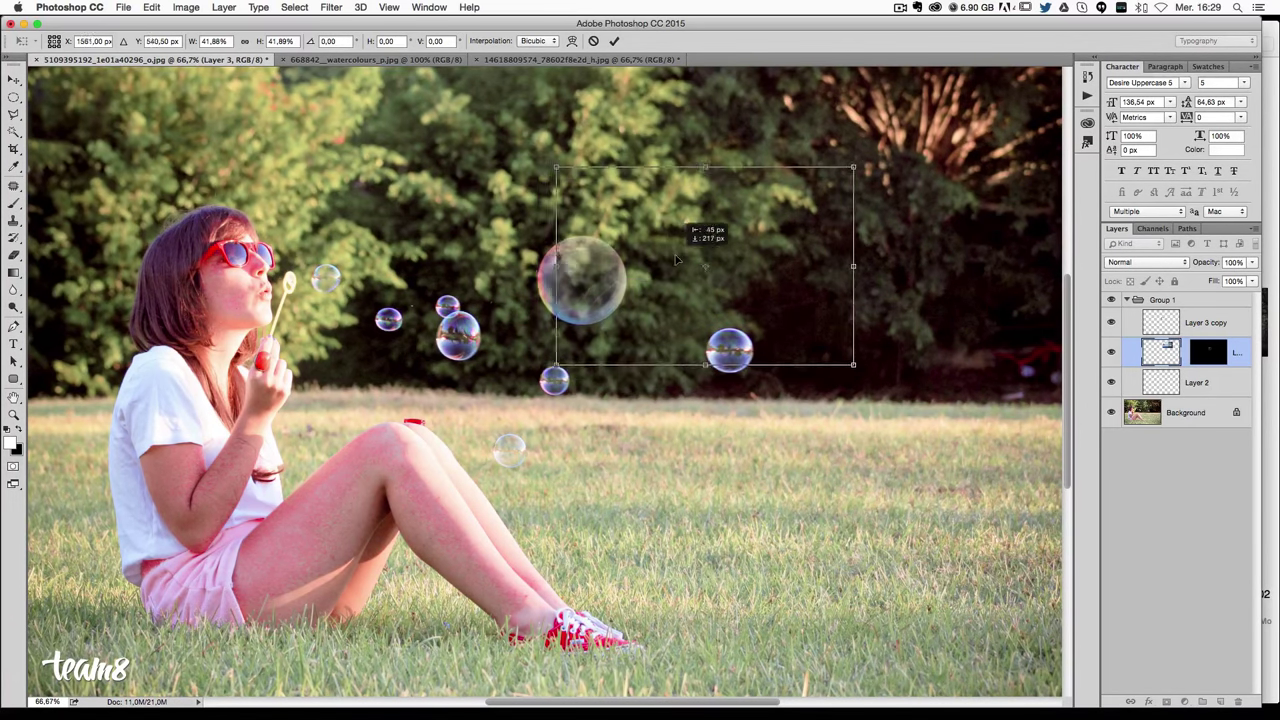
pyautogui.moveTo(650, 273); pyautogui.dragTo(651, 259)
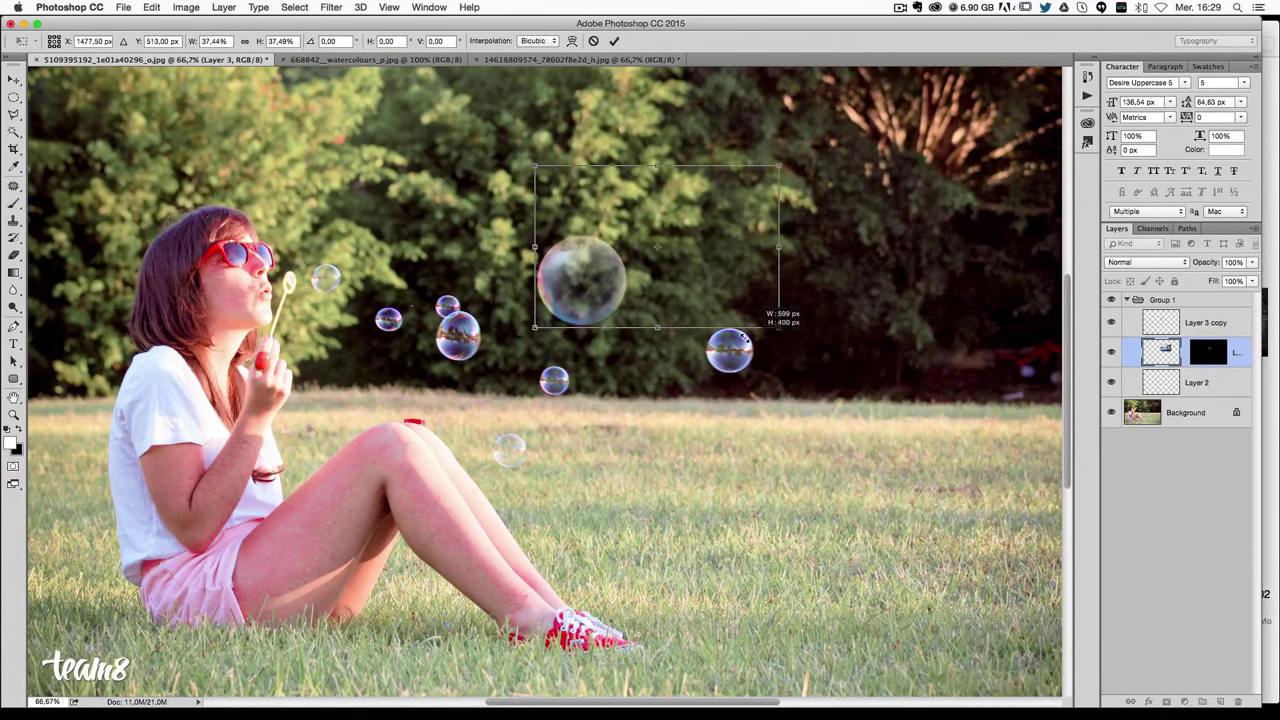
pyautogui.moveTo(826, 366); pyautogui.dragTo(749, 308)
pyautogui.moveTo(650, 262); pyautogui.dragTo(633, 258)
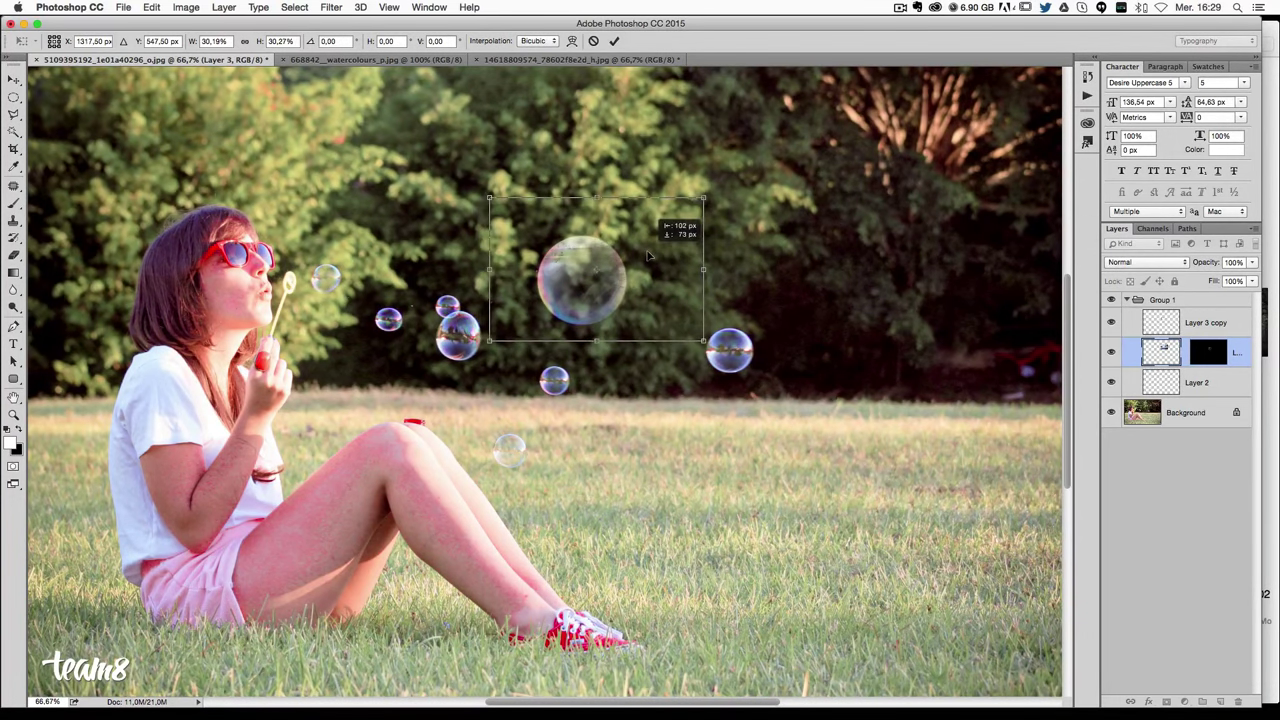
pyautogui.press('Return')
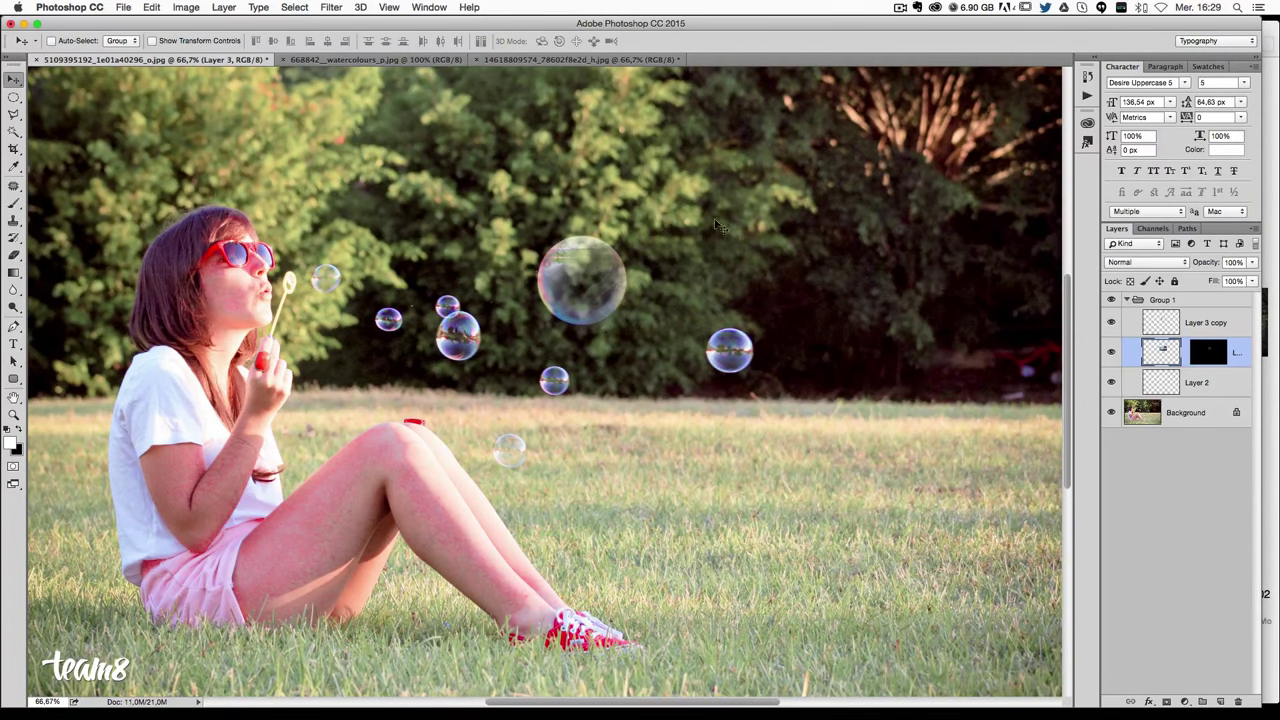
pyautogui.press('ctrl')
pyautogui.press('ctrl')
pyautogui.hotkey('ctrl', 't')
# Warp the lake image, pulling its top, right and bottom-left edges to curve around the bubble.
pyautogui.rightClick(612, 305)
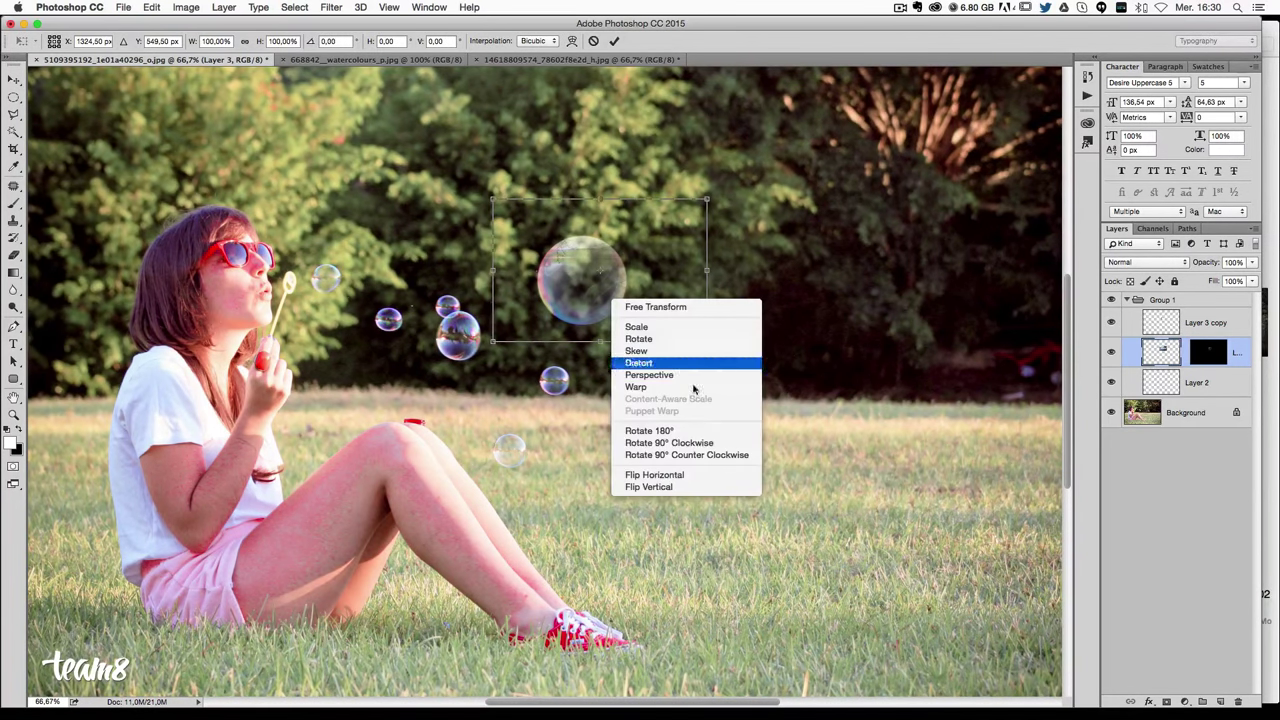
pyautogui.click(637, 387)
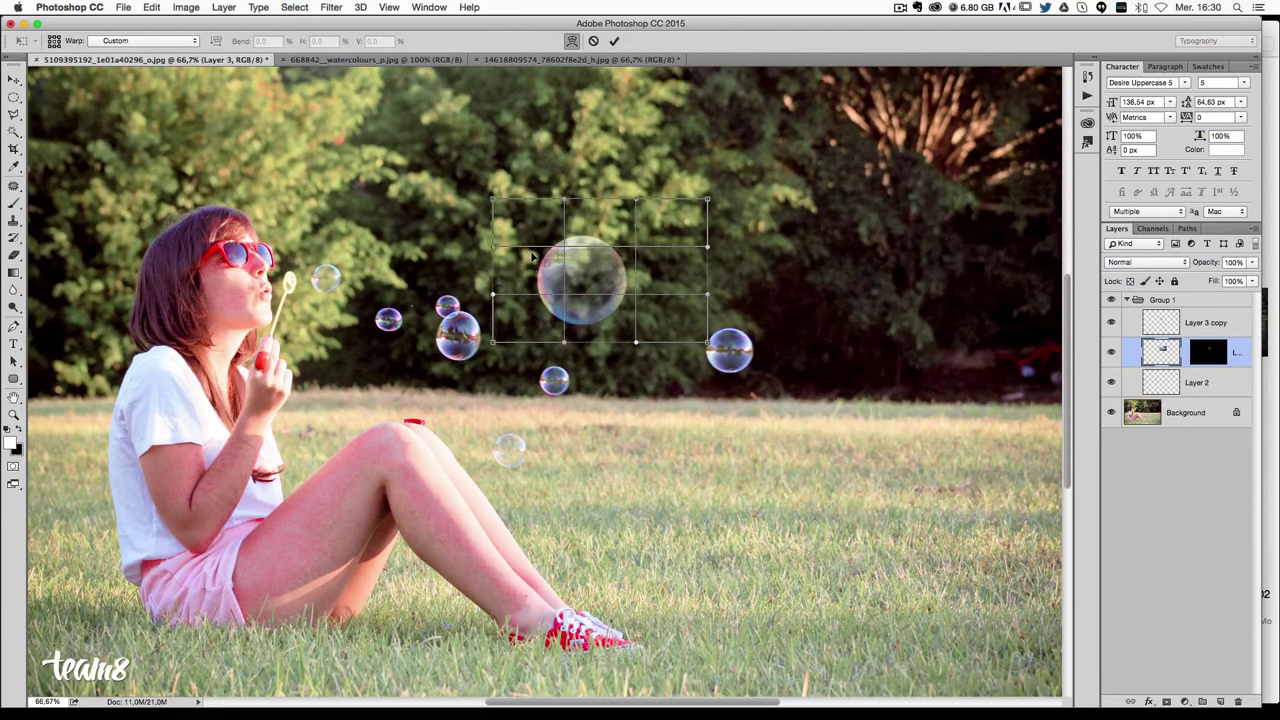
pyautogui.moveTo(532, 257)
pyautogui.mouseDown()
pyautogui.moveTo(624, 276)
pyautogui.moveTo(590, 276)
pyautogui.mouseUp()
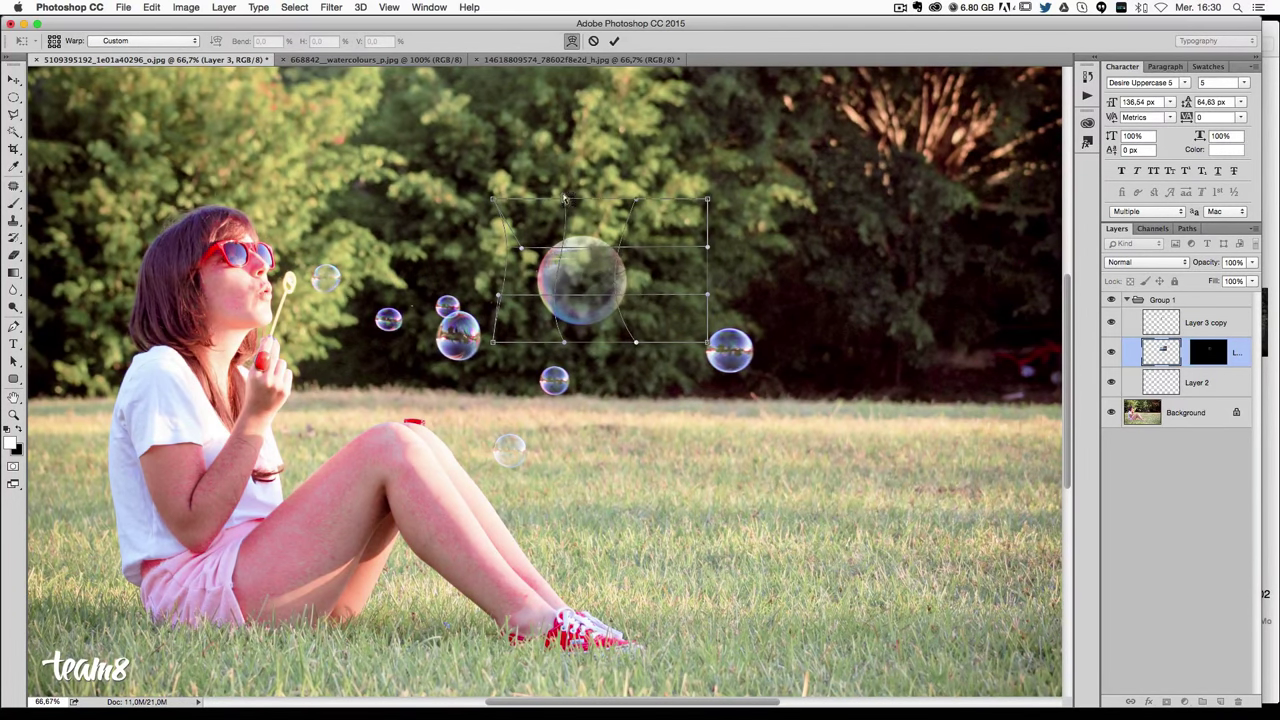
pyautogui.moveTo(565, 200)
pyautogui.mouseDown()
pyautogui.moveTo(571, 252)
pyautogui.moveTo(535, 291)
pyautogui.mouseUp()
pyautogui.moveTo(597, 340); pyautogui.dragTo(593, 325)
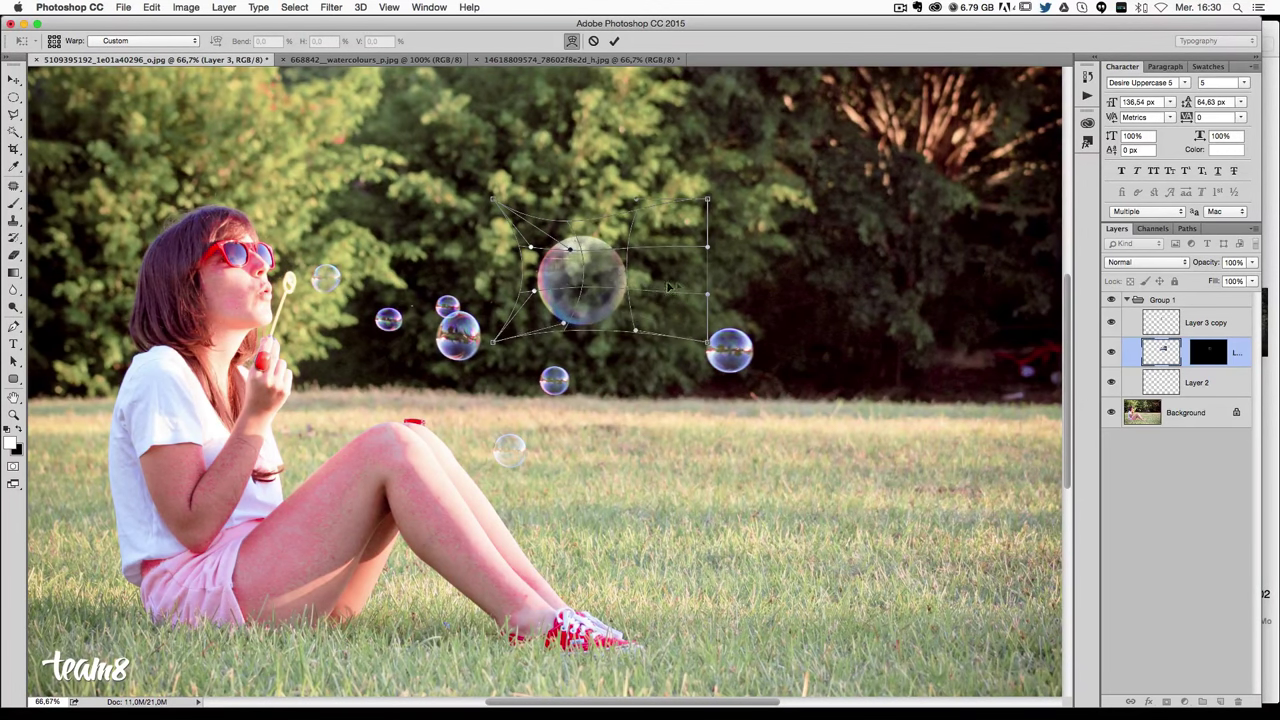
pyautogui.moveTo(670, 288); pyautogui.dragTo(625, 284)
pyautogui.moveTo(590, 236)
pyautogui.mouseDown()
pyautogui.moveTo(591, 261)
pyautogui.moveTo(541, 245)
pyautogui.mouseUp()
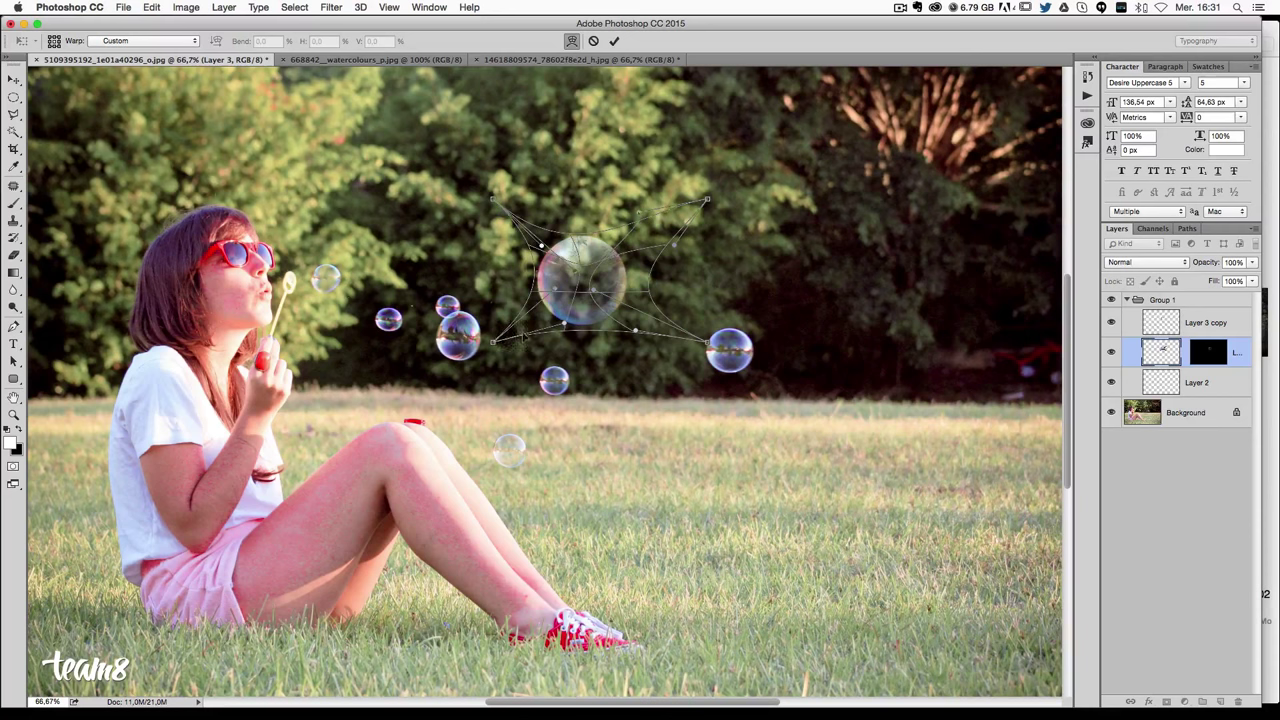
pyautogui.moveTo(508, 340); pyautogui.dragTo(502, 330)
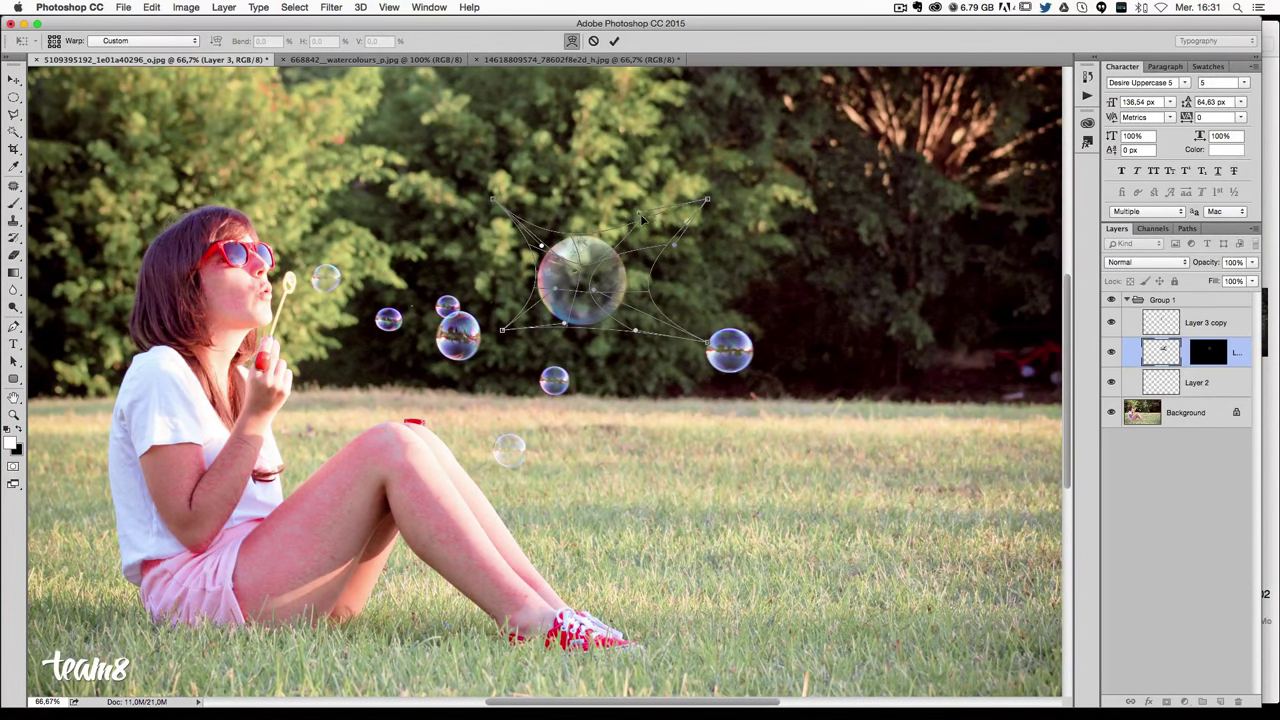
pyautogui.moveTo(674, 246)
pyautogui.mouseDown()
pyautogui.moveTo(692, 265)
pyautogui.moveTo(662, 299)
pyautogui.mouseUp()
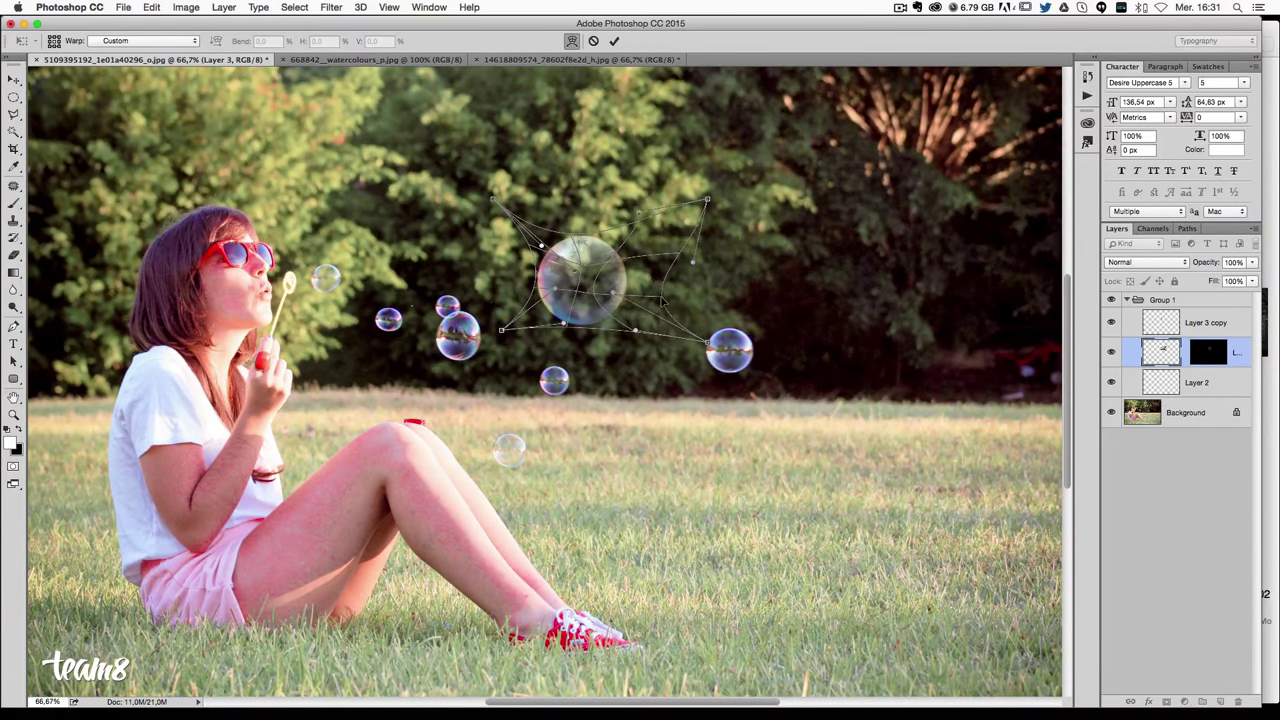
pyautogui.press('Return')
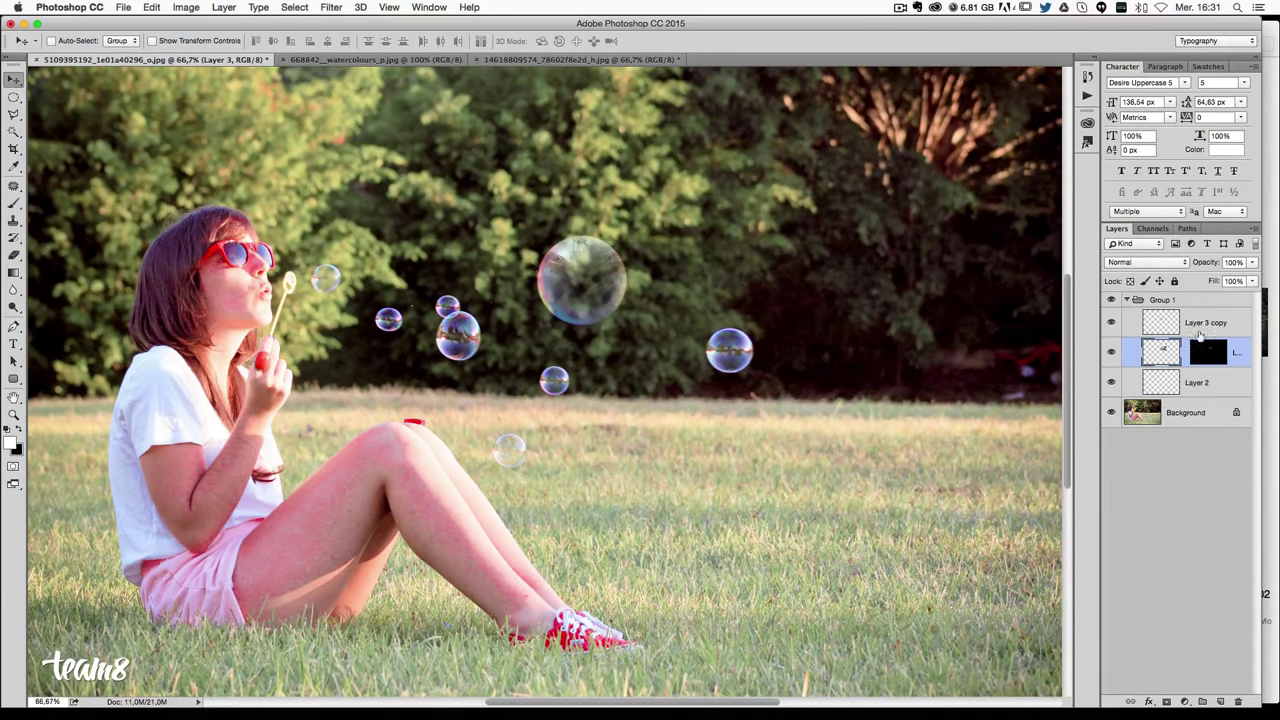
# Add a new empty layer and merge it with the masked lake layer.
pyautogui.click(1219, 700)
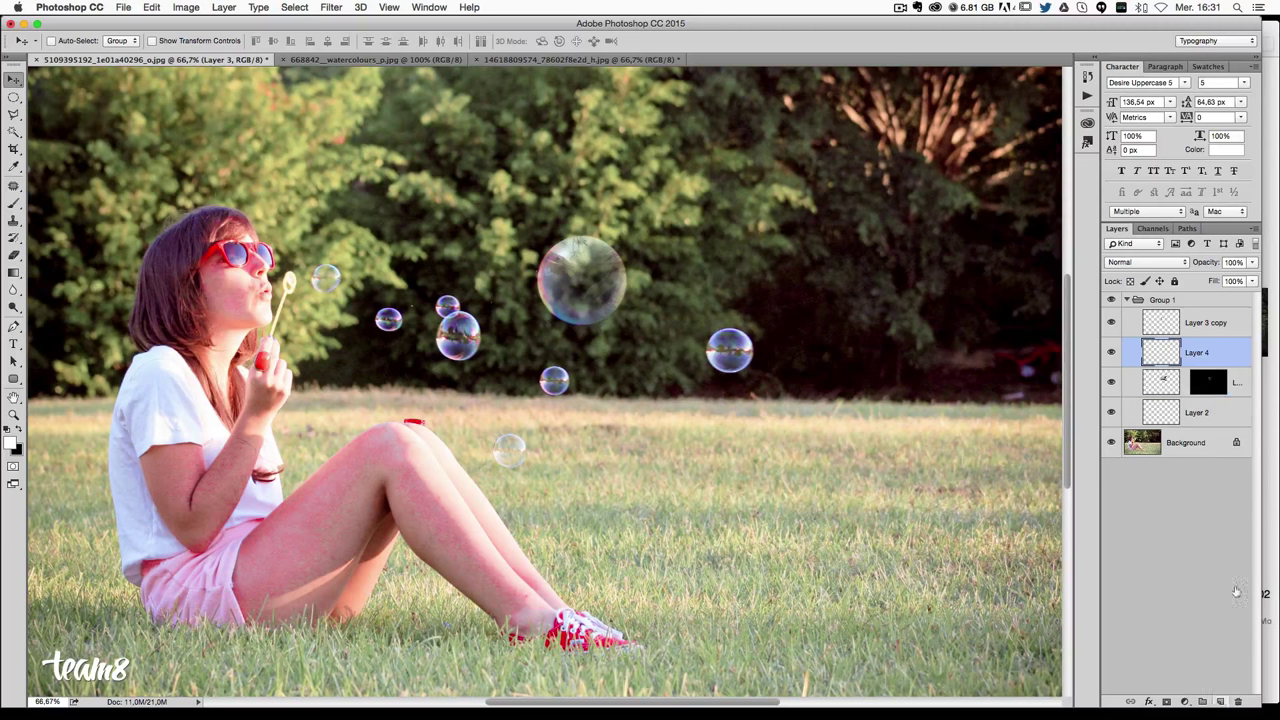
pyautogui.keyDown('shift'); pyautogui.click(1243, 385); pyautogui.keyUp('shift')
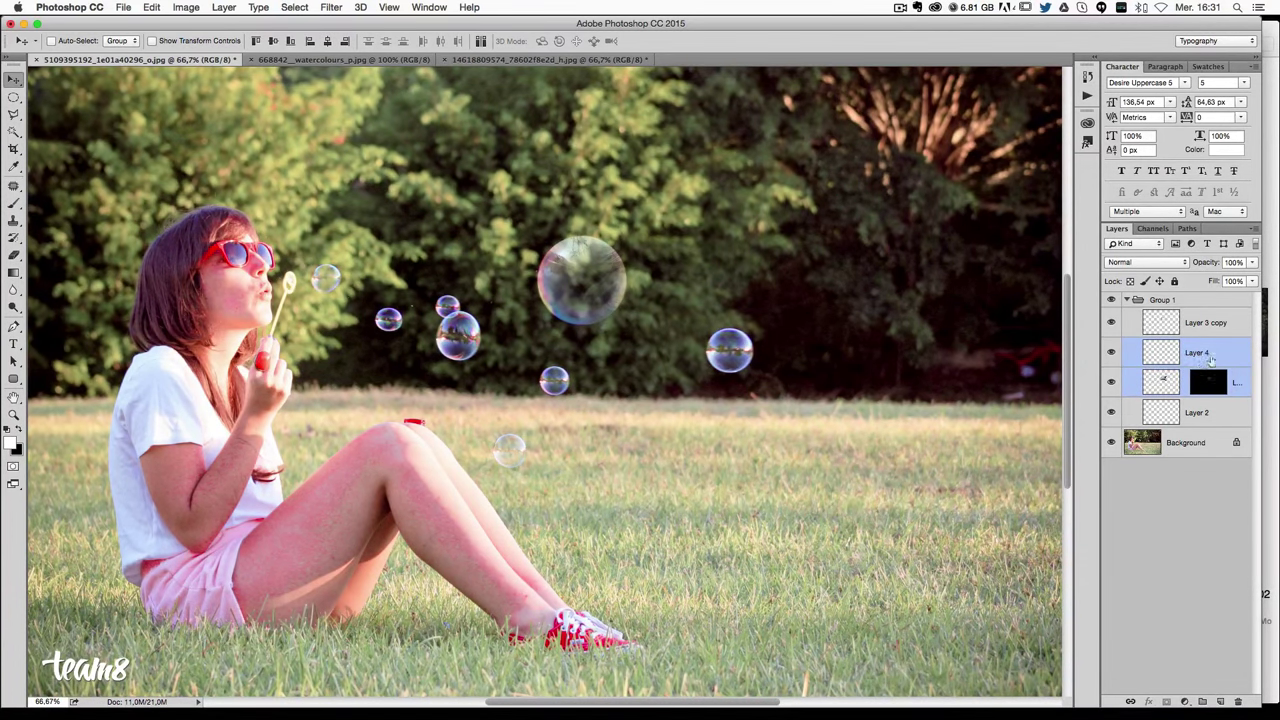
pyautogui.rightClick(1160, 383)
pyautogui.click(1109, 537)
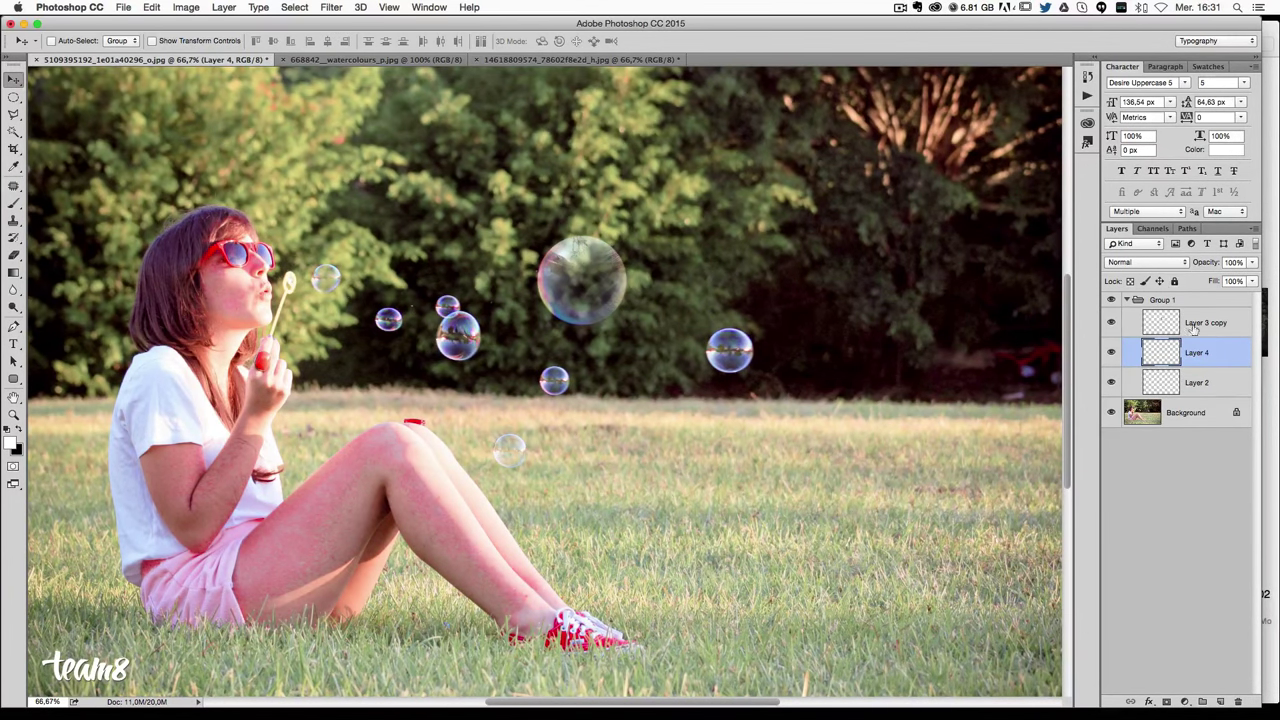
# Merge Layer 3 copy, Layer 2 and the merged lake layer into one layer.
pyautogui.click(1200, 322)
pyautogui.keyDown('shift'); pyautogui.click(1209, 390); pyautogui.keyUp('shift')
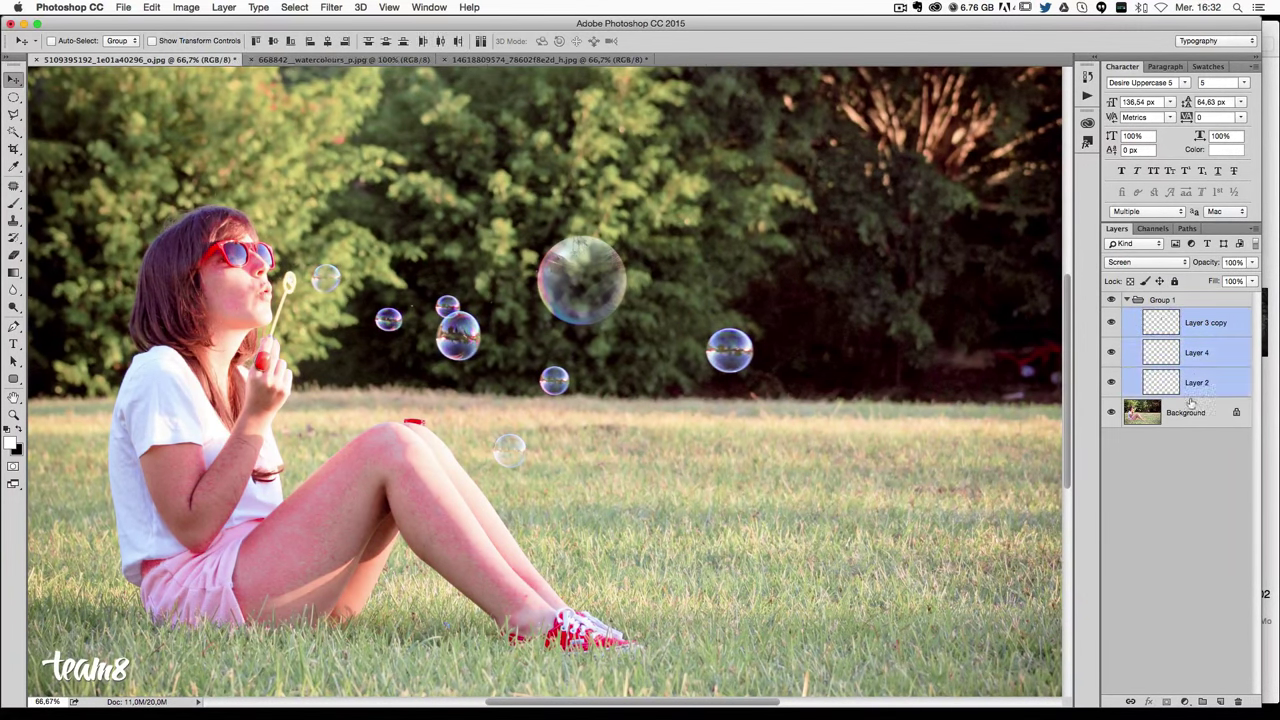
pyautogui.rightClick(1213, 385)
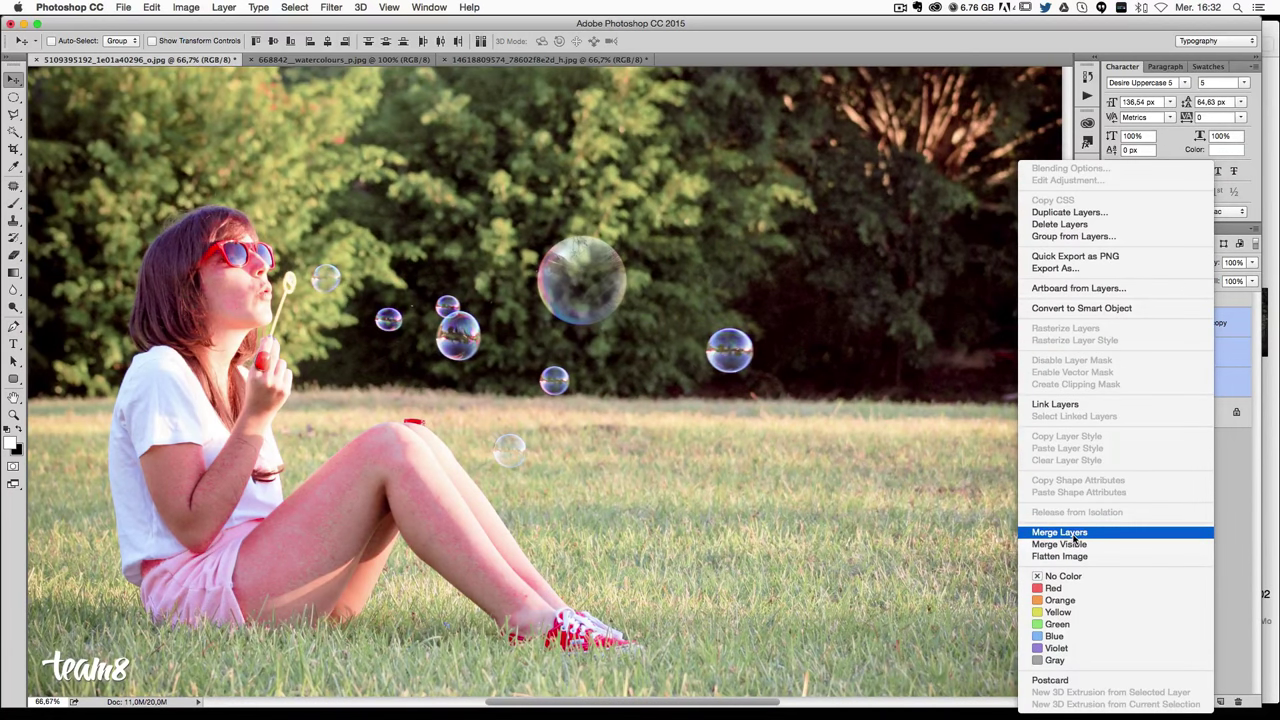
pyautogui.click(1075, 537)
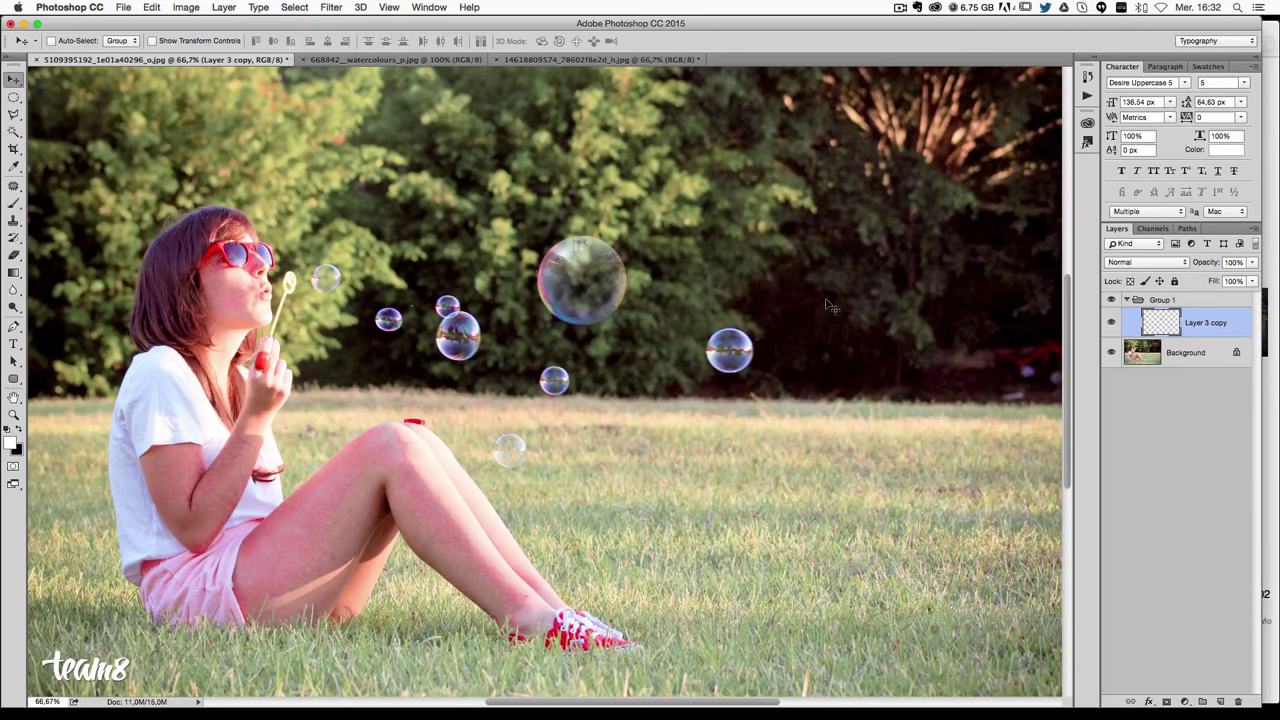
# Hide Group 1, duplicate it as Group 1 copy, show the copy and select its bubble layer.
pyautogui.click(1126, 300)
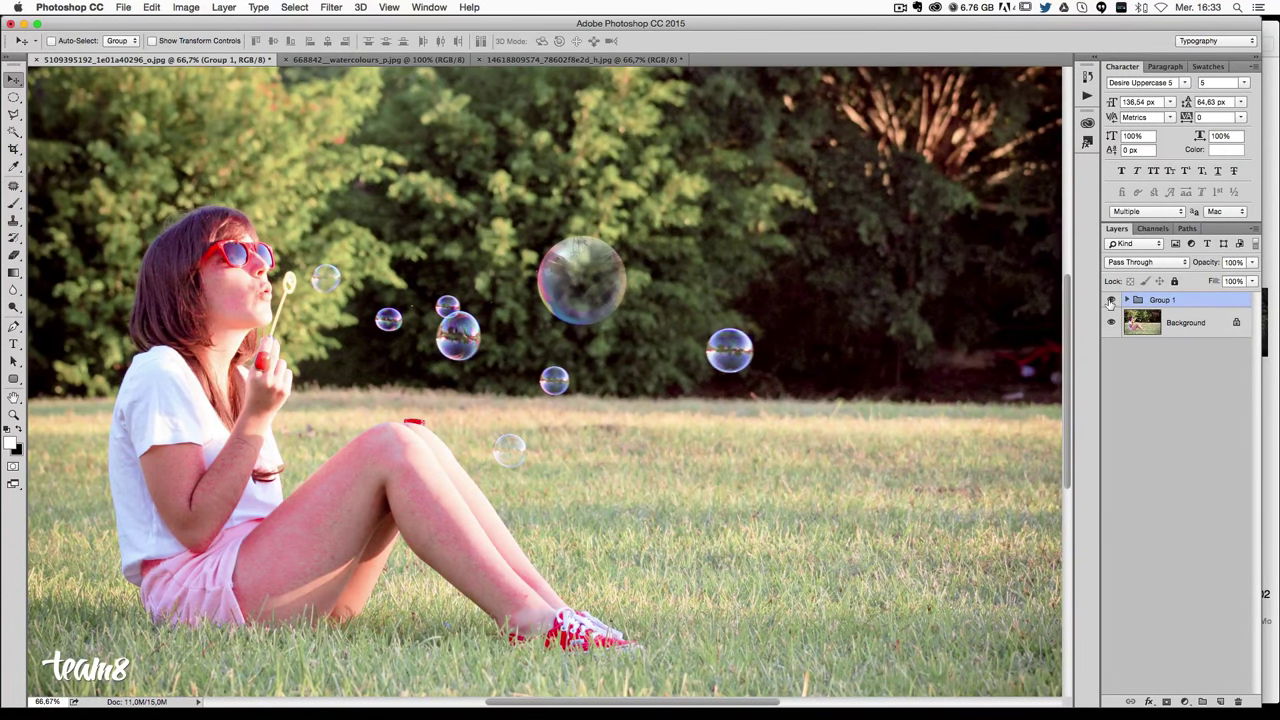
pyautogui.click(1110, 300)
pyautogui.click(1111, 301)
pyautogui.click(1111, 301)
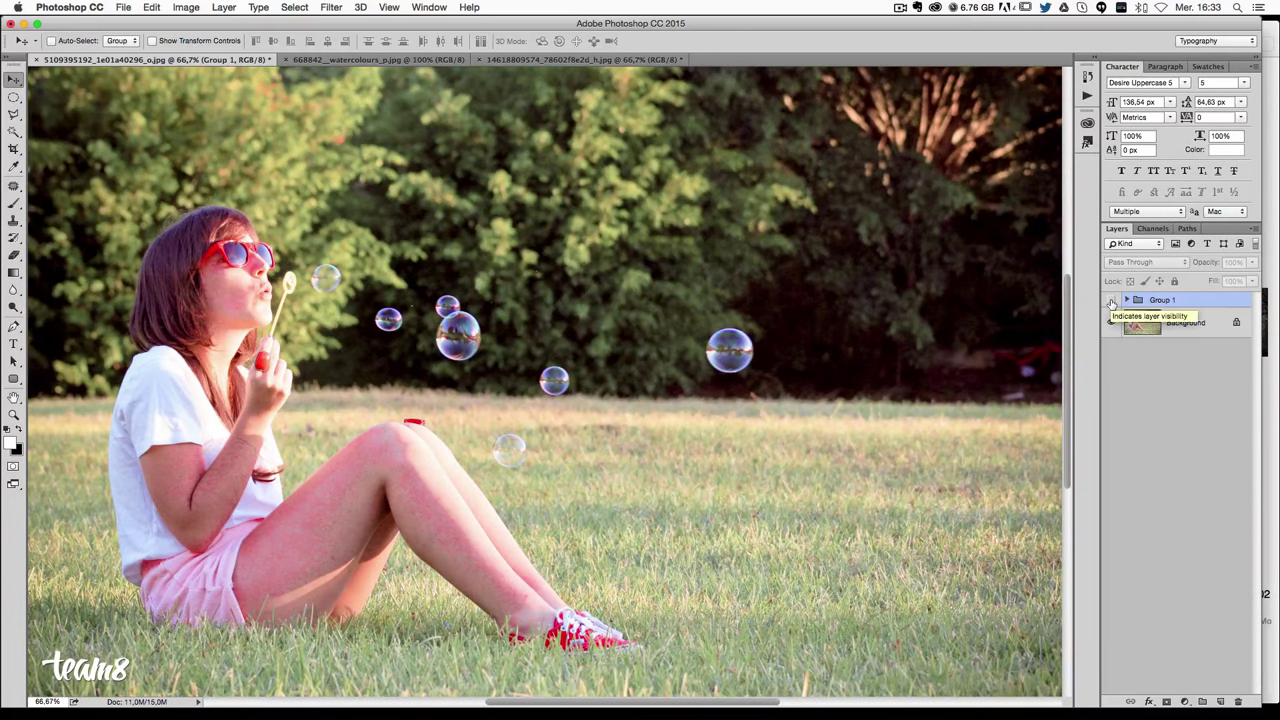
pyautogui.hotkey('ctrl', 'j')
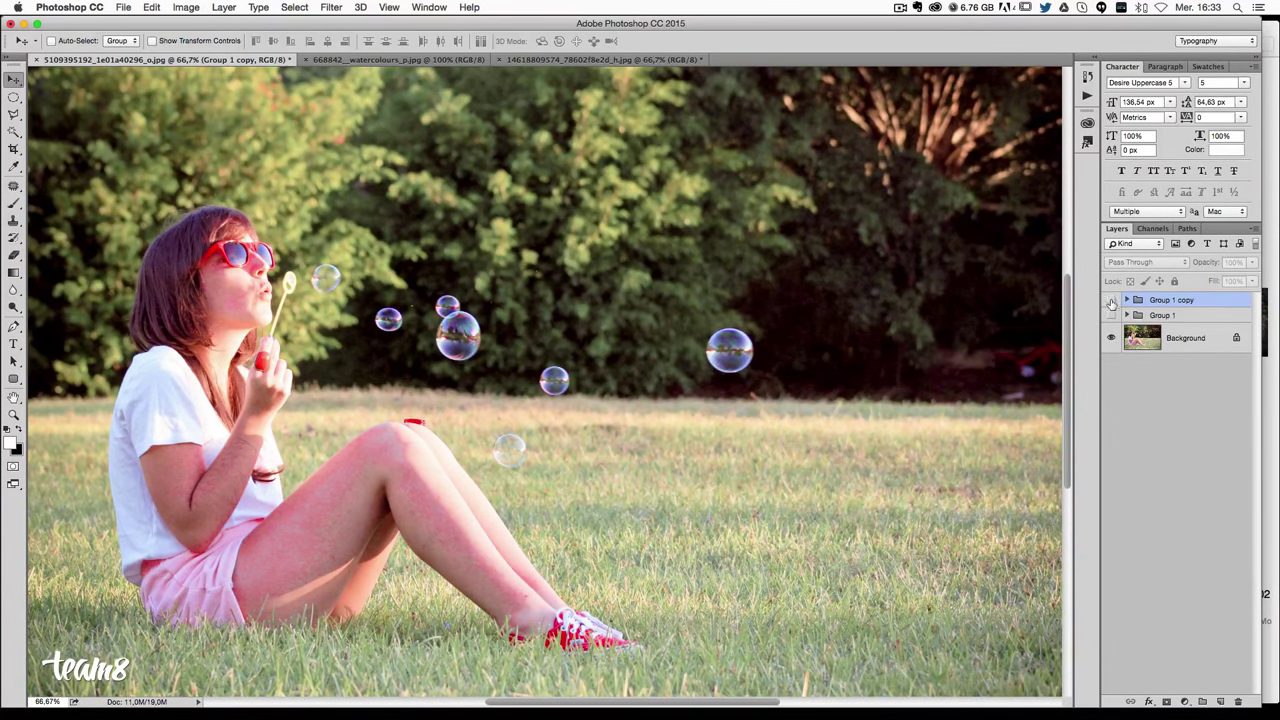
pyautogui.click(1111, 300)
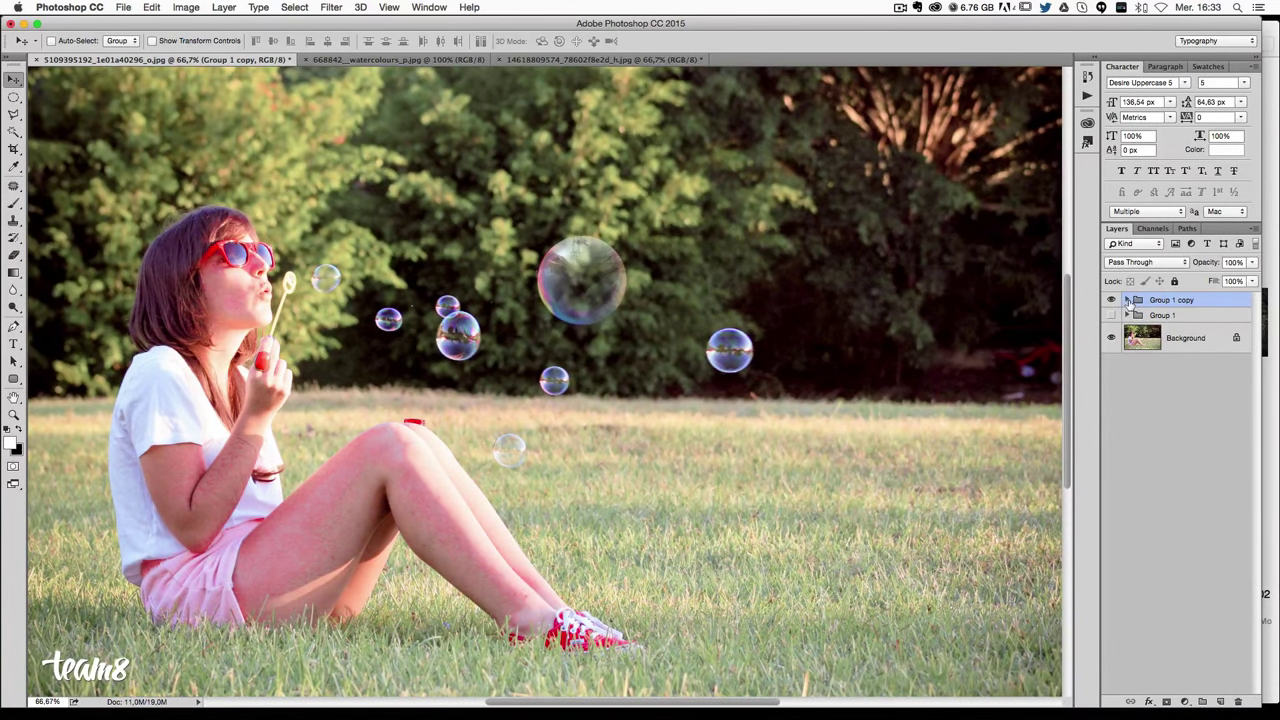
pyautogui.click(1145, 314)
pyautogui.click(1127, 300)
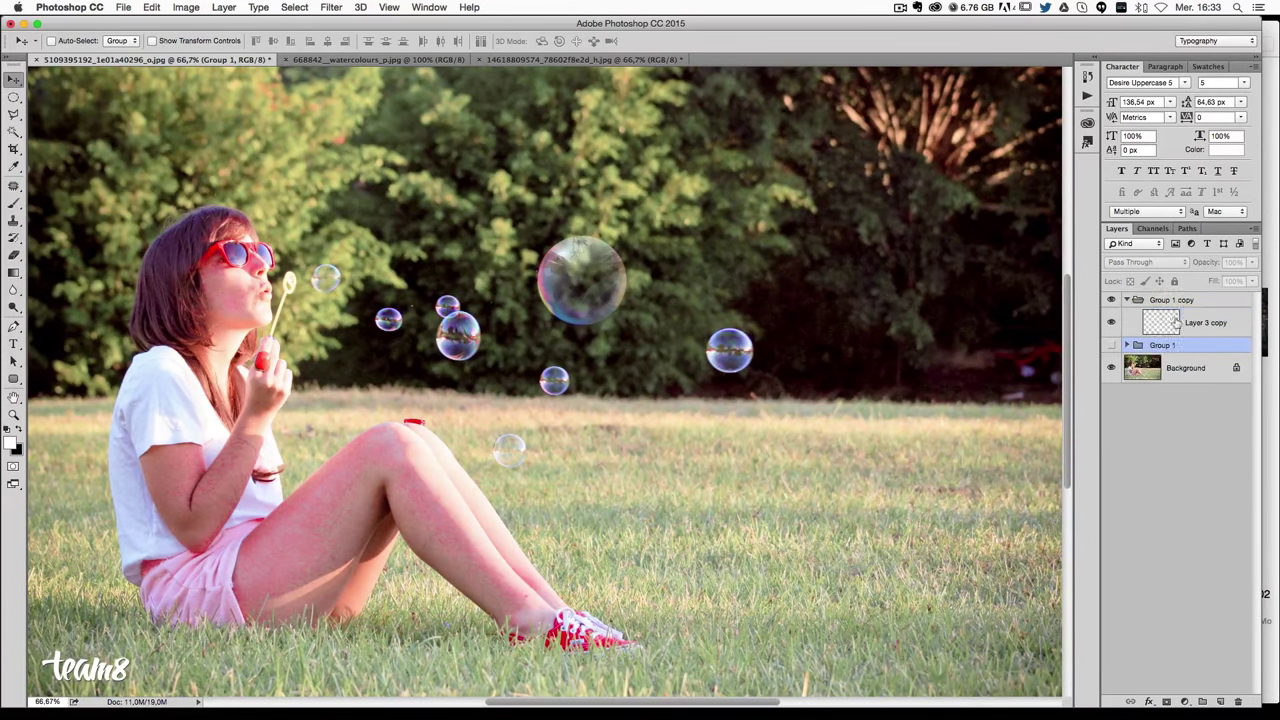
pyautogui.click(1178, 322)
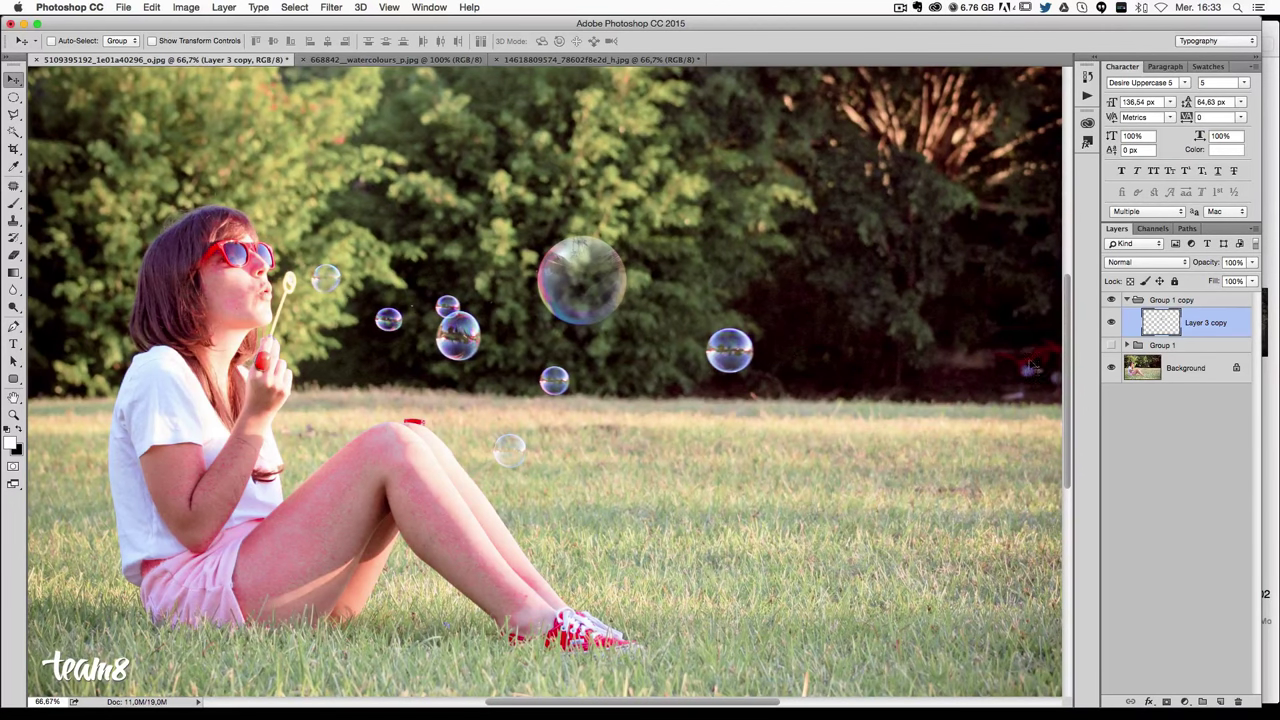
# Warp the copied bubble, pinching its left and right sides inward.
pyautogui.hotkey('ctrl', 't')
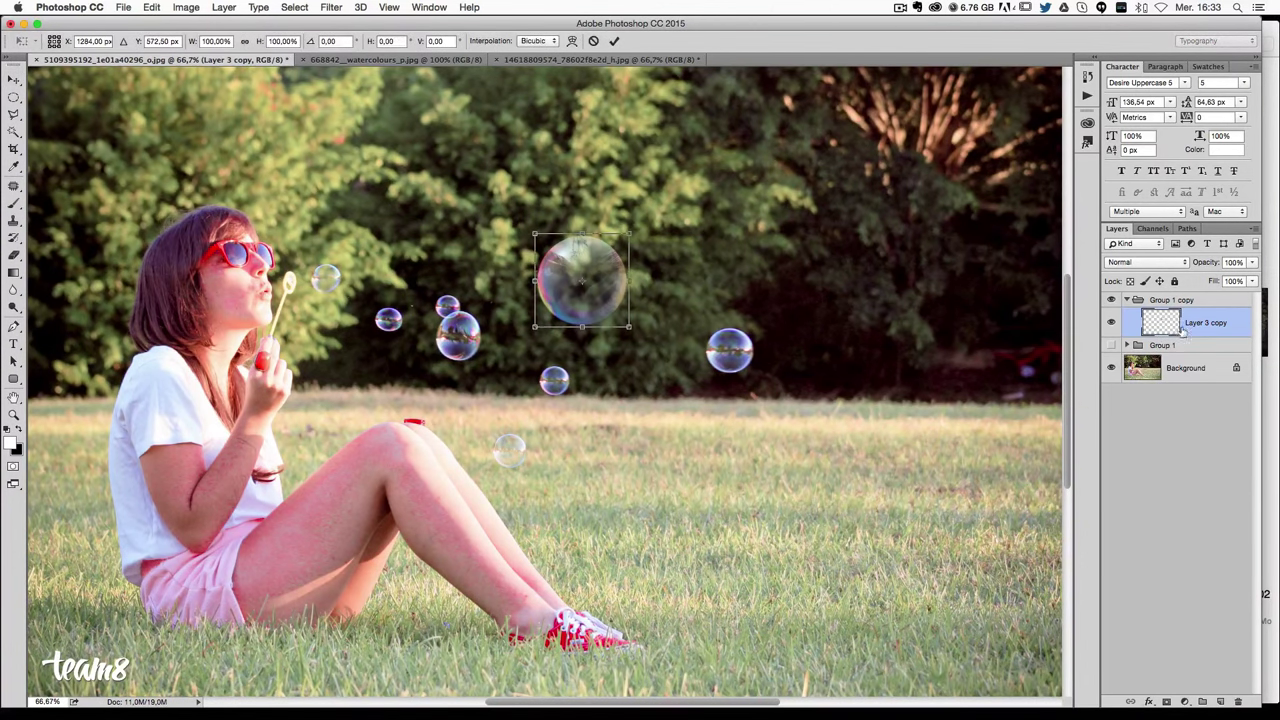
pyautogui.rightClick(562, 295)
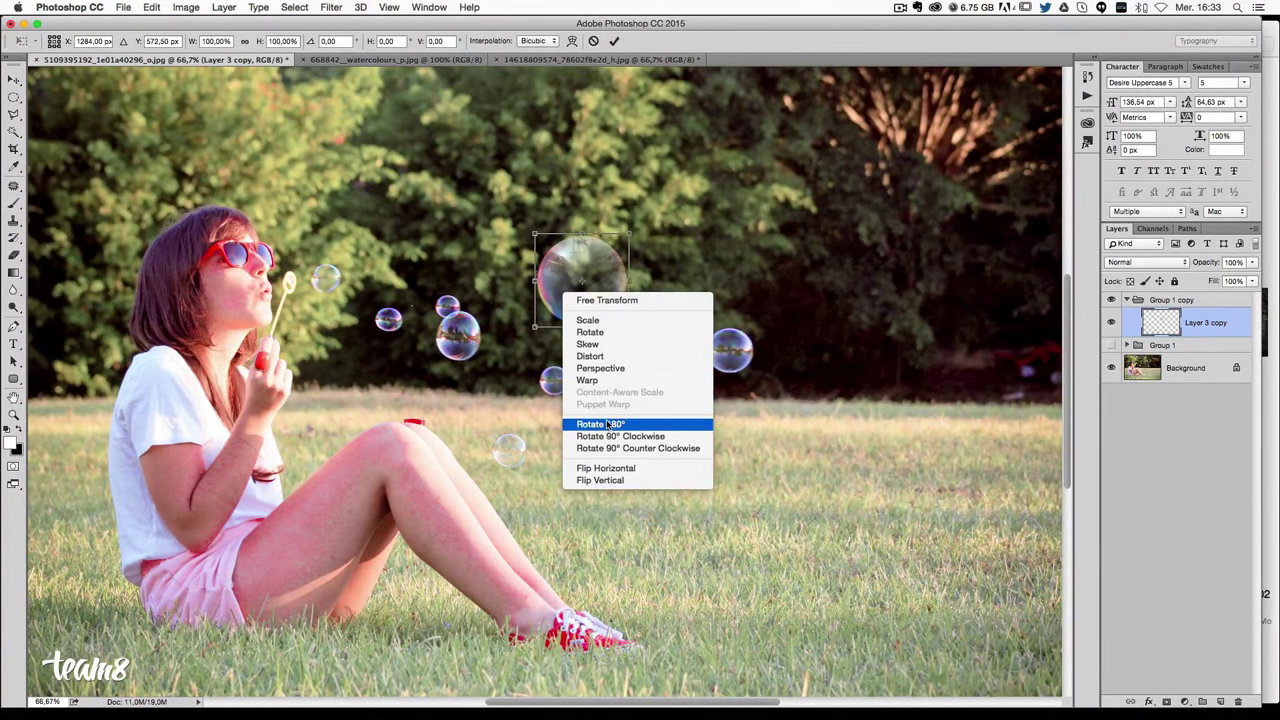
pyautogui.click(601, 383)
pyautogui.moveTo(537, 268)
pyautogui.mouseDown()
pyautogui.moveTo(550, 272)
pyautogui.moveTo(541, 297)
pyautogui.moveTo(541, 263)
pyautogui.mouseUp()
pyautogui.moveTo(632, 265); pyautogui.dragTo(622, 300)
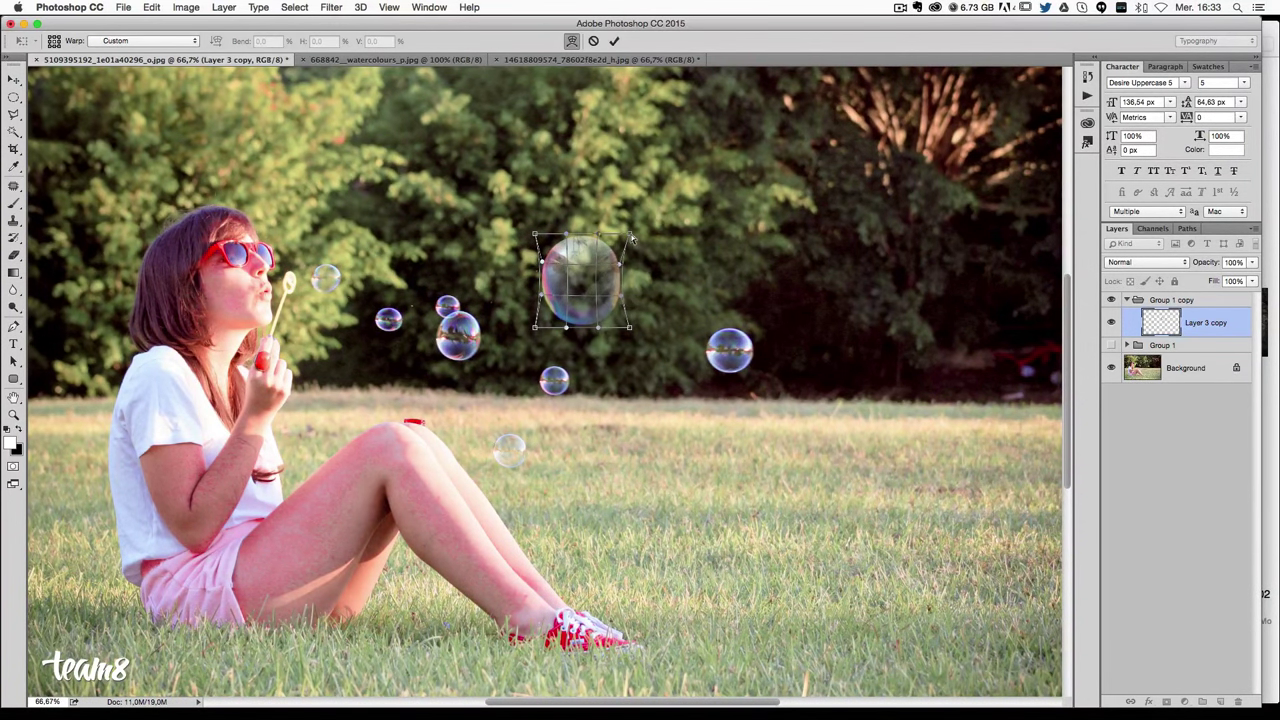
pyautogui.moveTo(632, 238); pyautogui.dragTo(622, 240)
pyautogui.moveTo(617, 239); pyautogui.dragTo(621, 242)
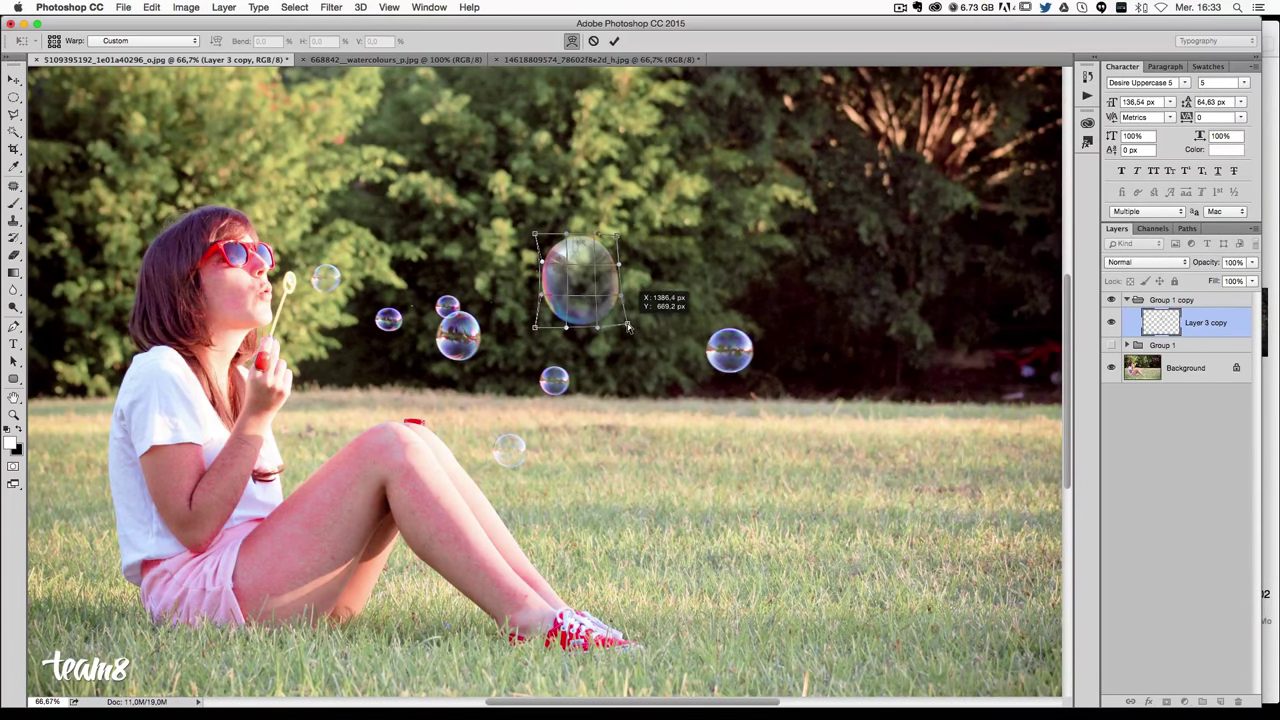
pyautogui.press('Return')
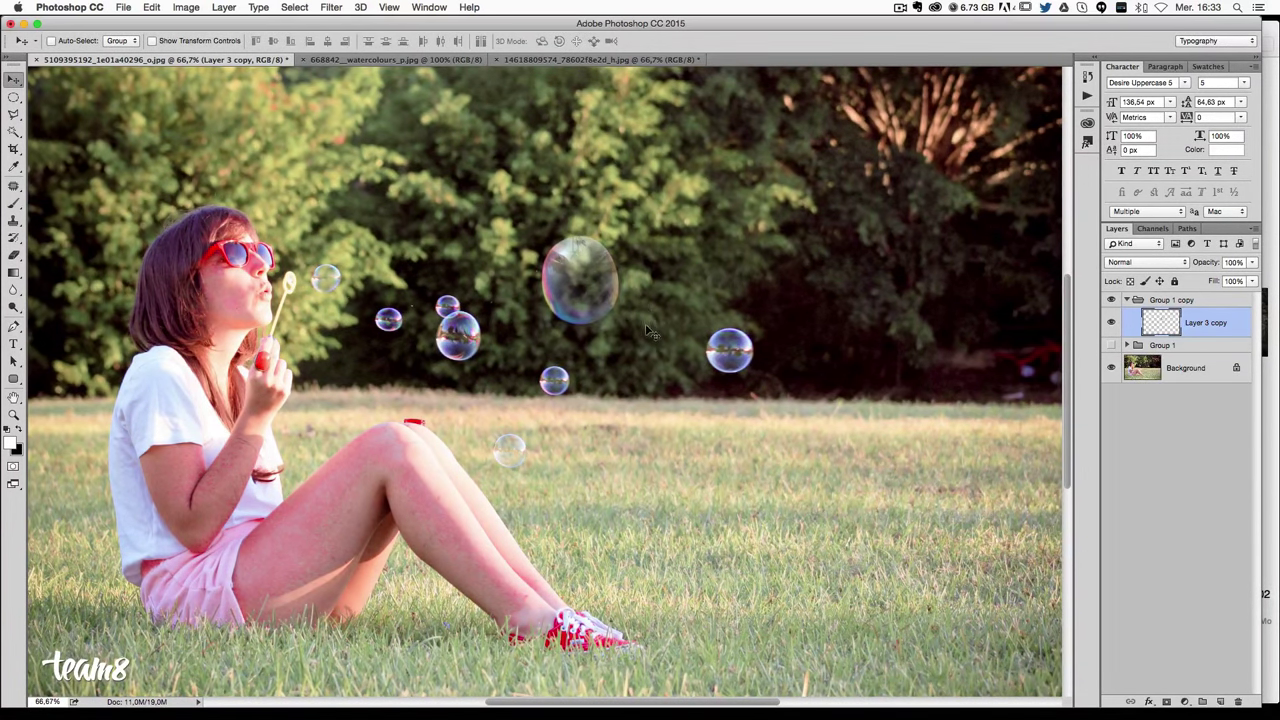
# Scale the bubble down and move it up into the trees above the other bubbles.
pyautogui.hotkey('ctrl', 't')
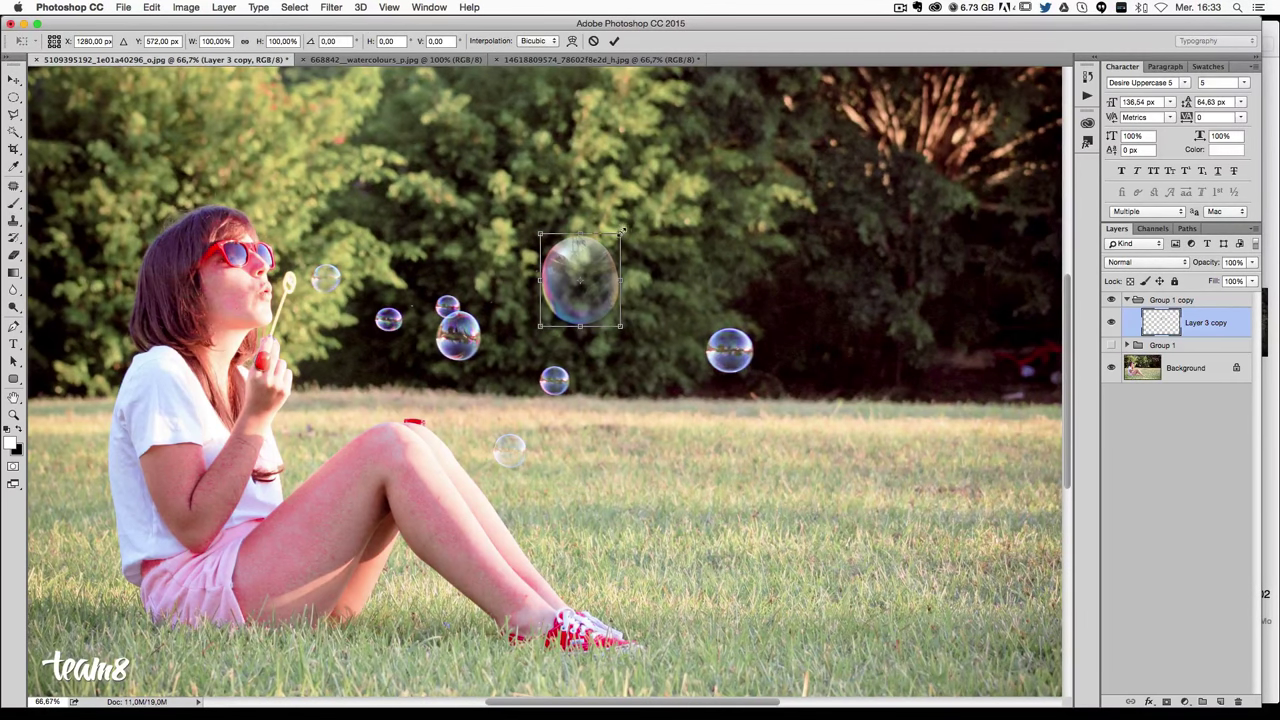
pyautogui.moveTo(622, 230); pyautogui.dragTo(588, 262)
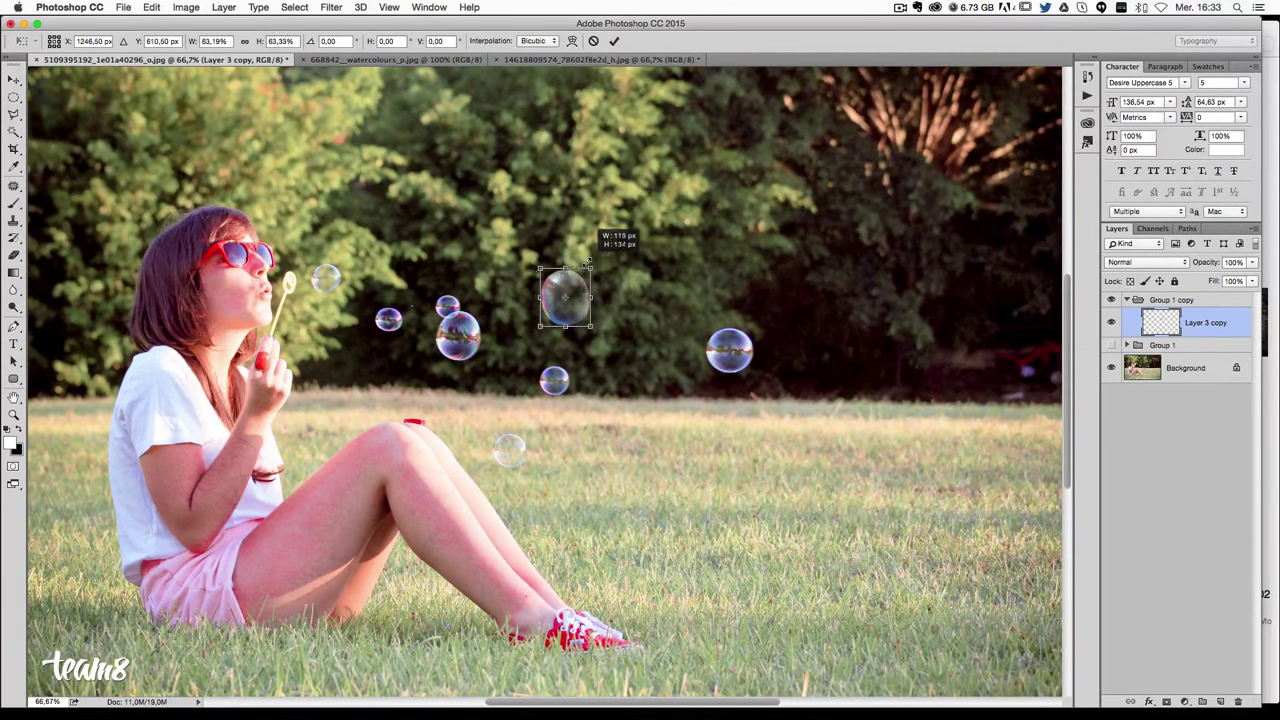
pyautogui.moveTo(588, 262); pyautogui.dragTo(586, 262)
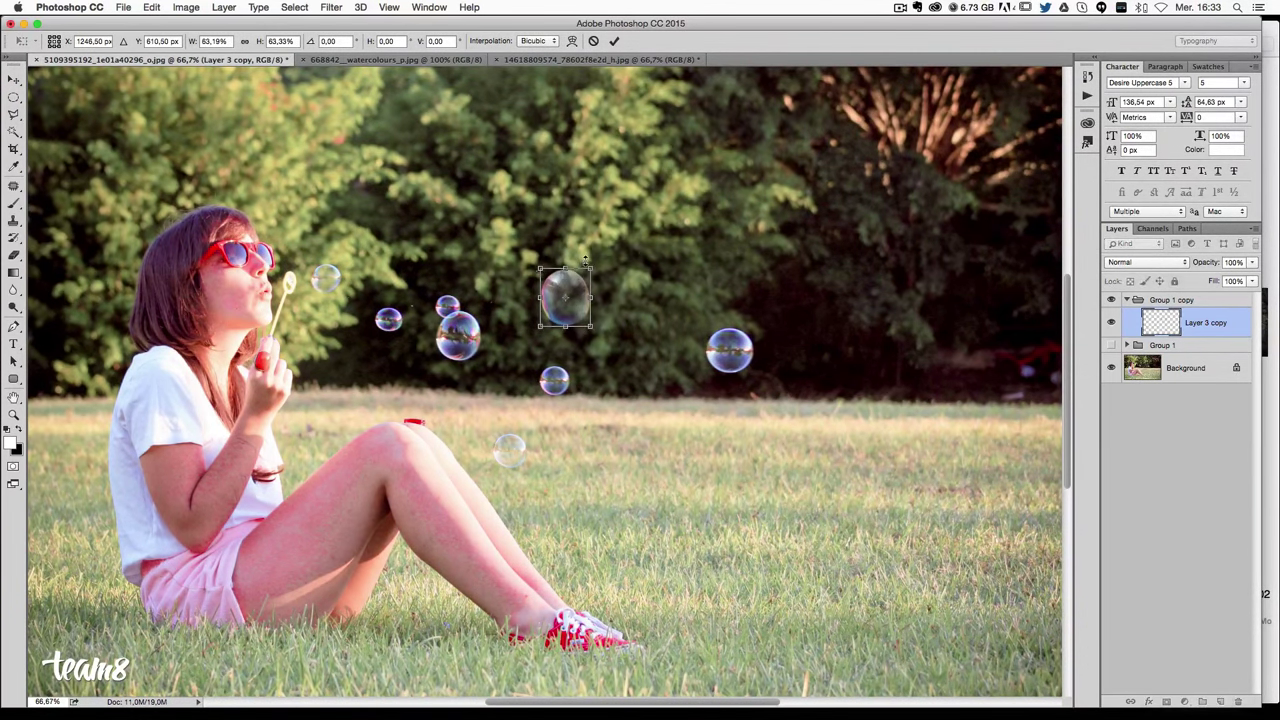
pyautogui.press('Return')
pyautogui.moveTo(826, 506); pyautogui.dragTo(706, 440)
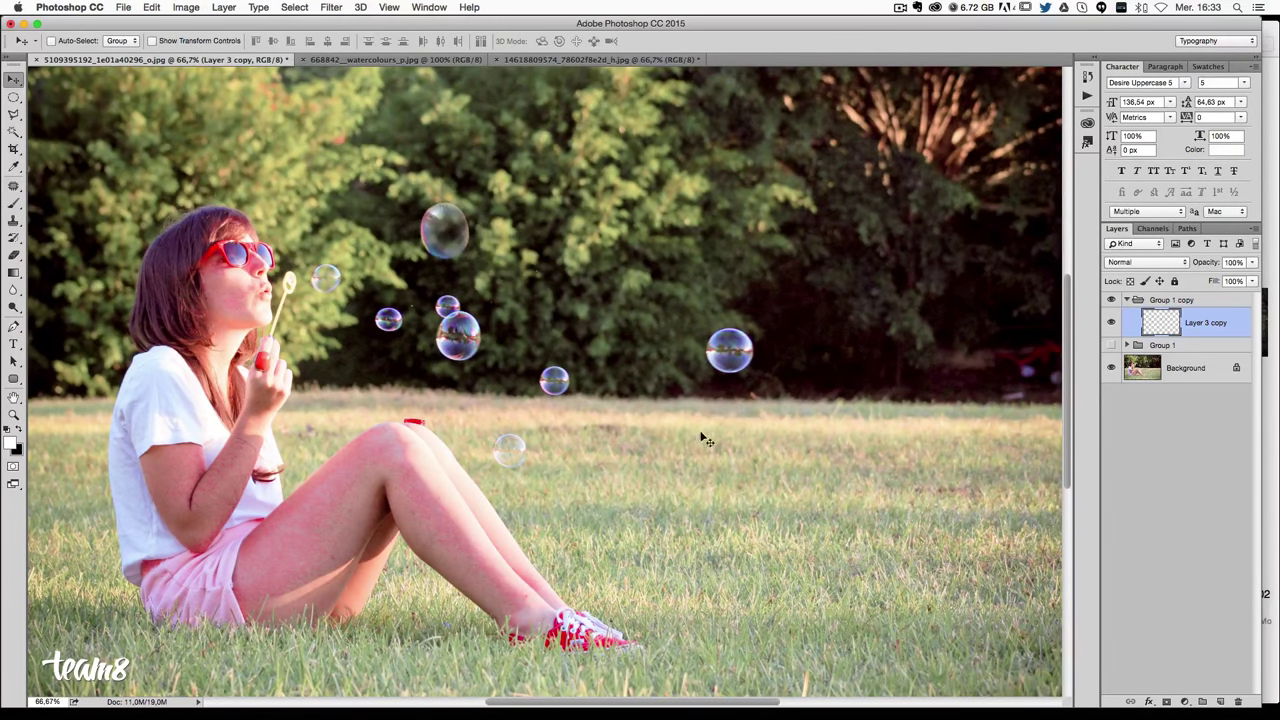
pyautogui.press('Up')
pyautogui.press('Up')
pyautogui.press('Up')
pyautogui.press('Up')
pyautogui.press('Up')
pyautogui.press('Up')
pyautogui.press('Up')
pyautogui.press('Up')
pyautogui.press('Up')
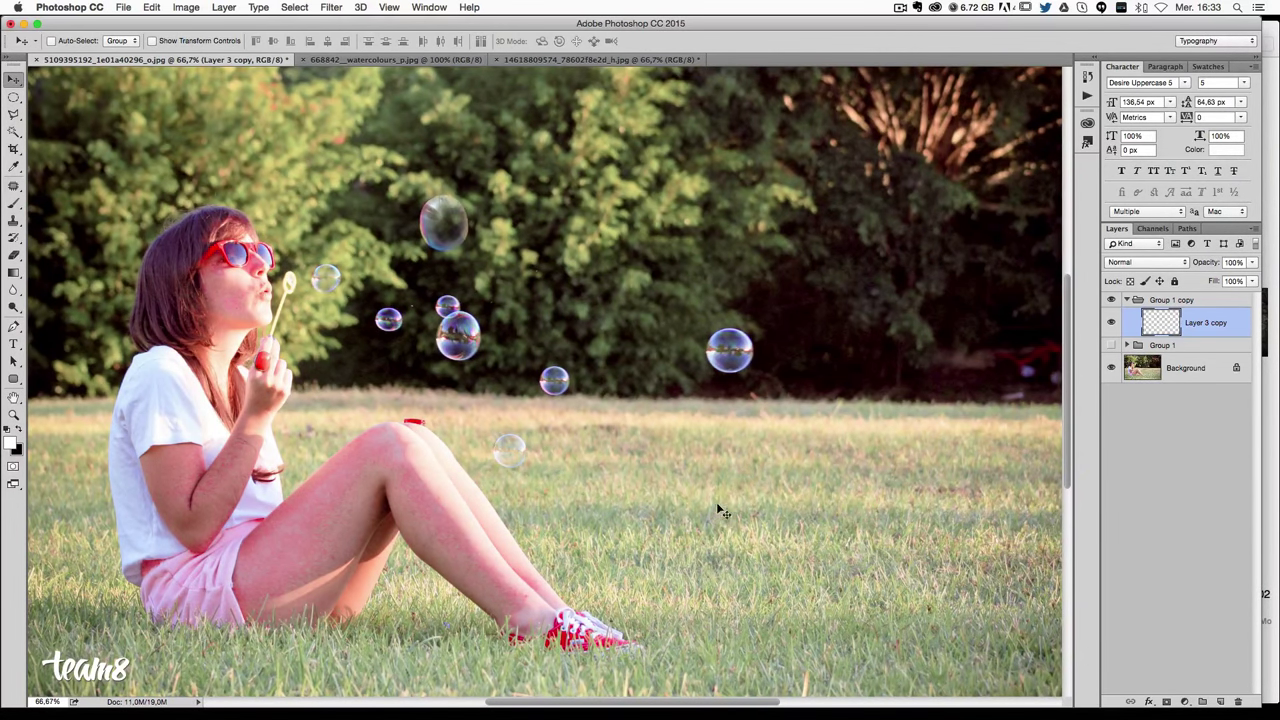
pyautogui.press('Right')
pyautogui.press('Right')
pyautogui.press('Right')
pyautogui.press('Right')
pyautogui.press('Right')
pyautogui.press('Right')
pyautogui.press('Right')
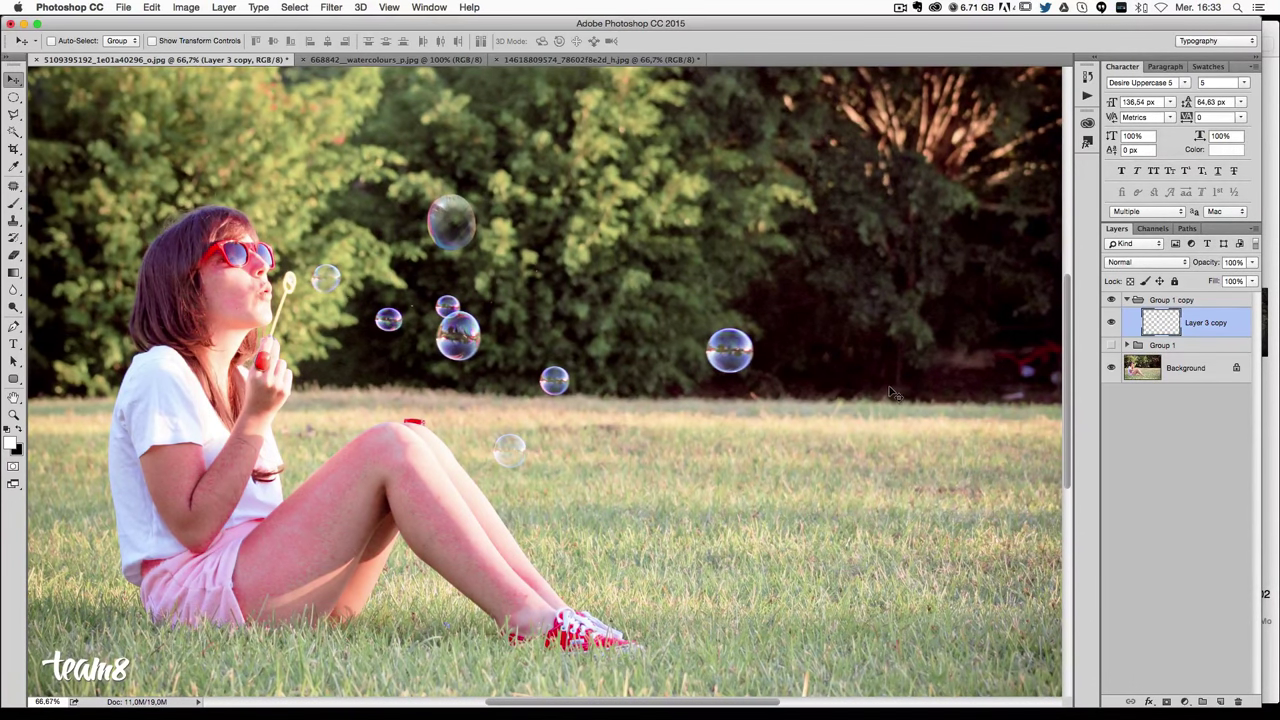
# Lower the bubble layer's opacity to 83% and add a Hue/Saturation adjustment layer.
pyautogui.click(1251, 264)
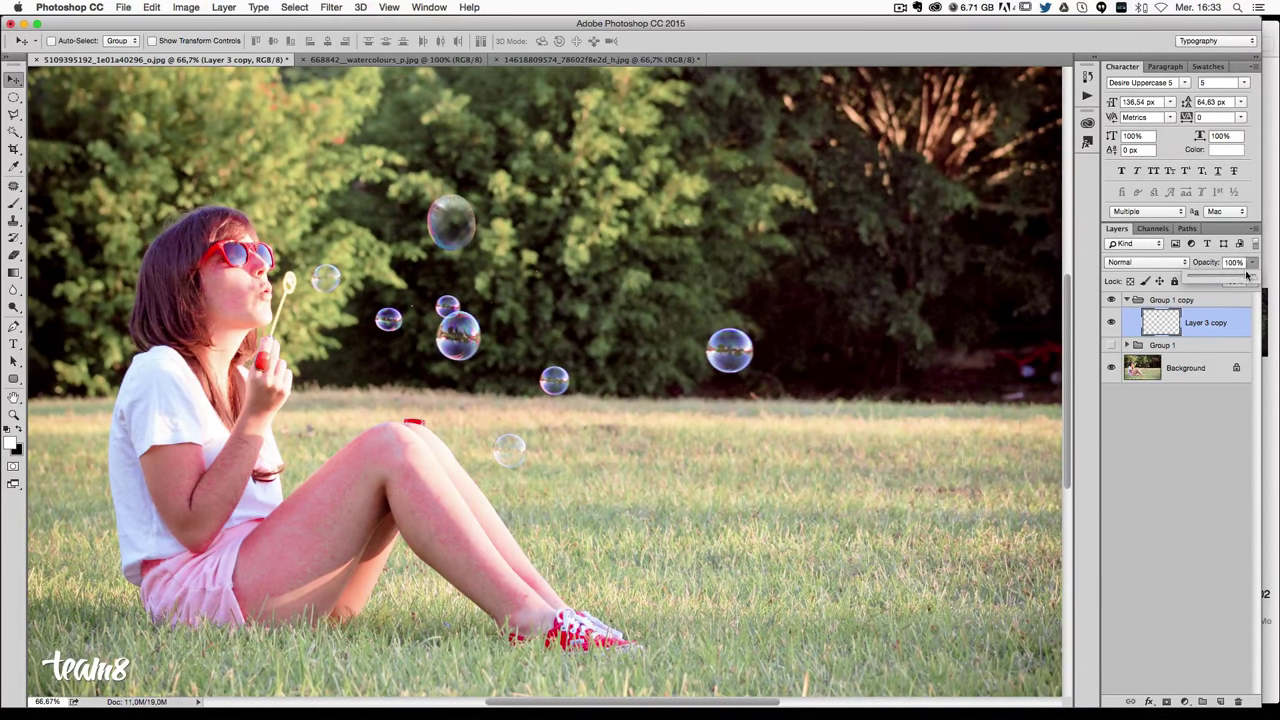
pyautogui.moveTo(1247, 275); pyautogui.dragTo(1260, 322)
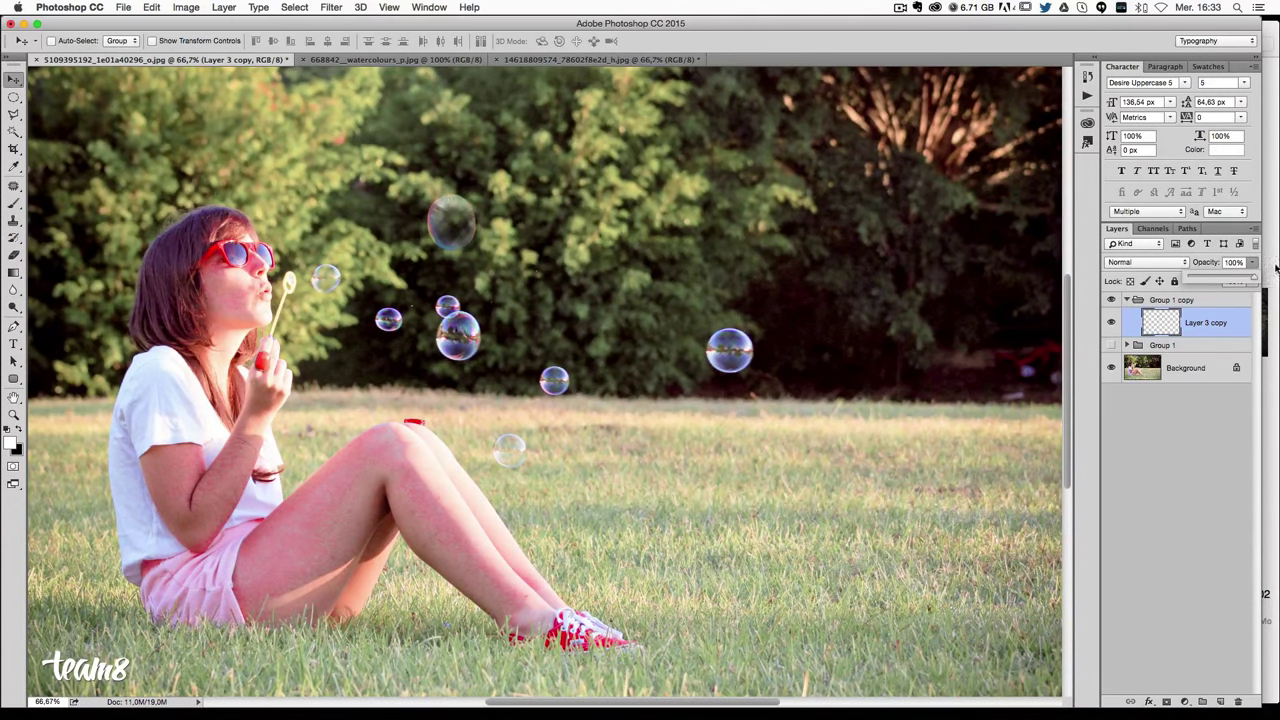
pyautogui.click(1185, 701)
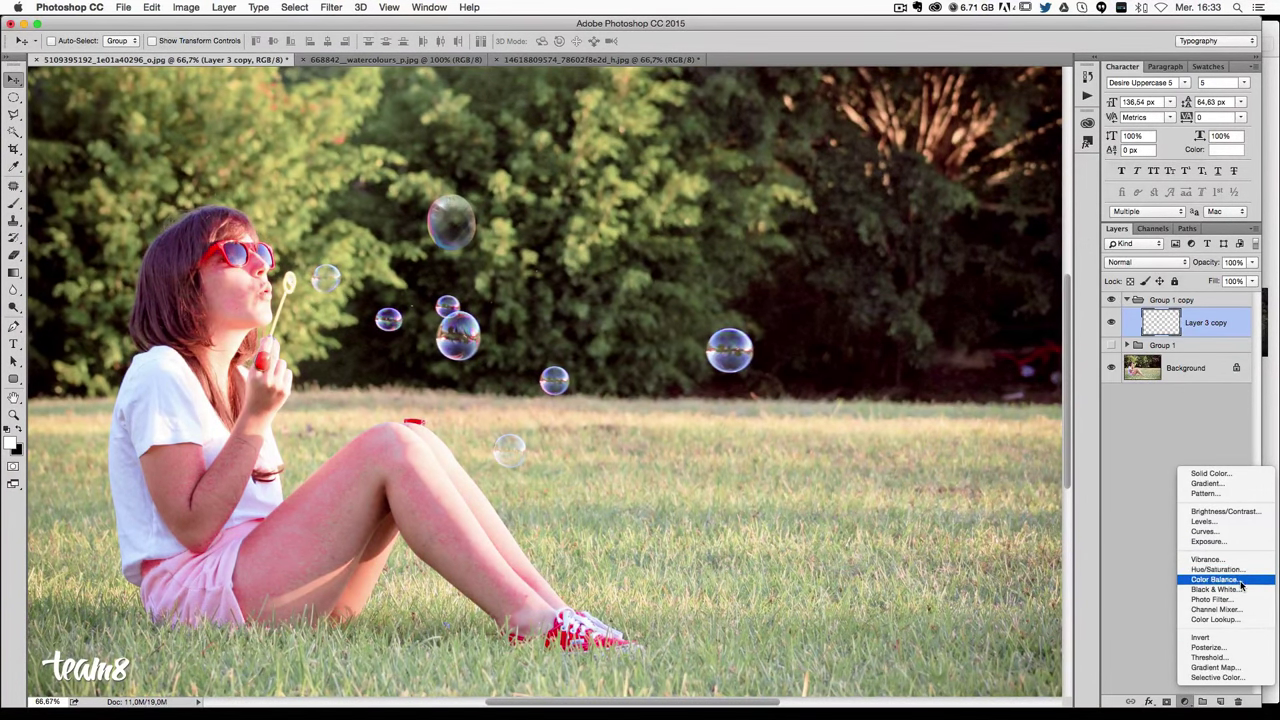
pyautogui.click(1241, 571)
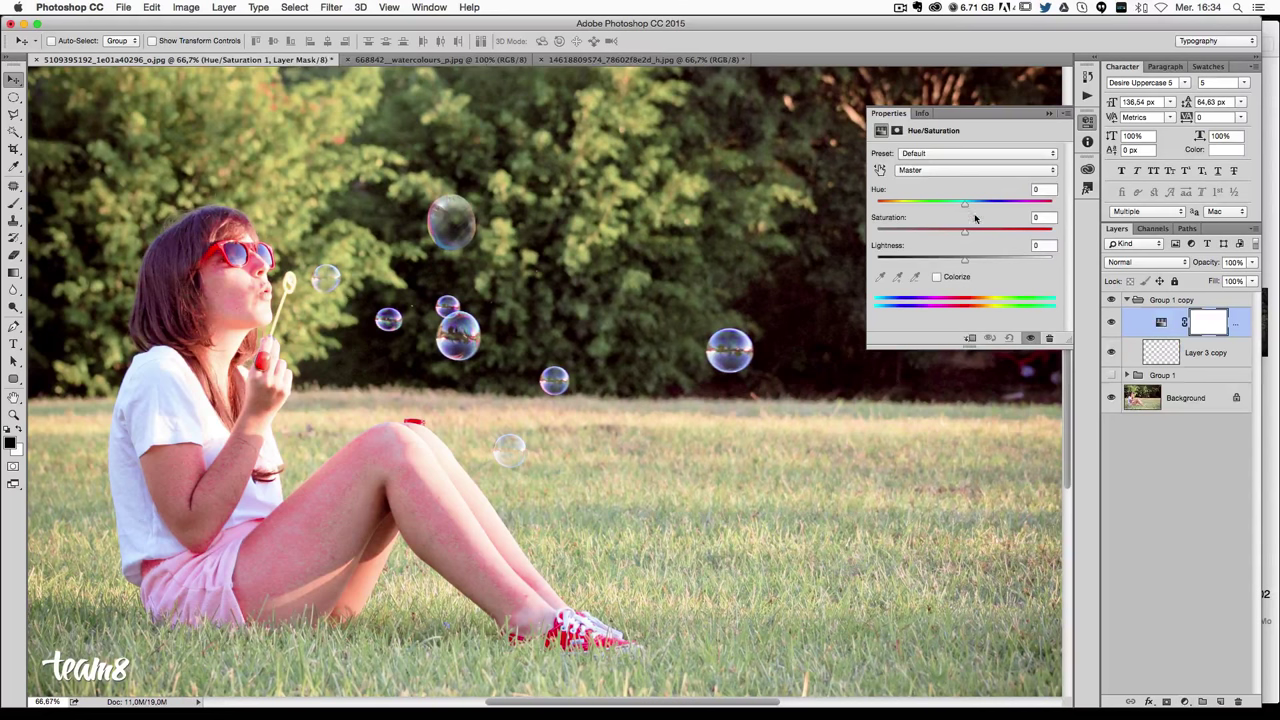
pyautogui.moveTo(966, 205); pyautogui.dragTo(950, 205)
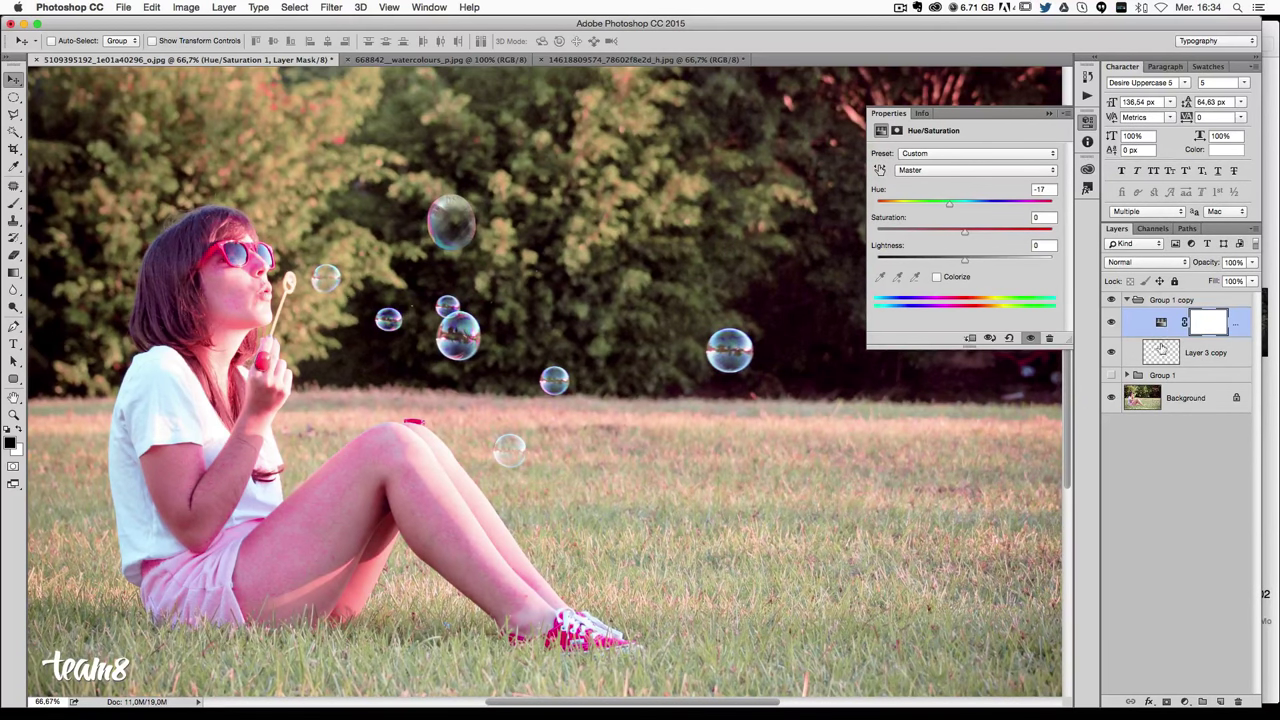
pyautogui.keyDown('alt'); pyautogui.click(1168, 333); pyautogui.keyUp('alt')
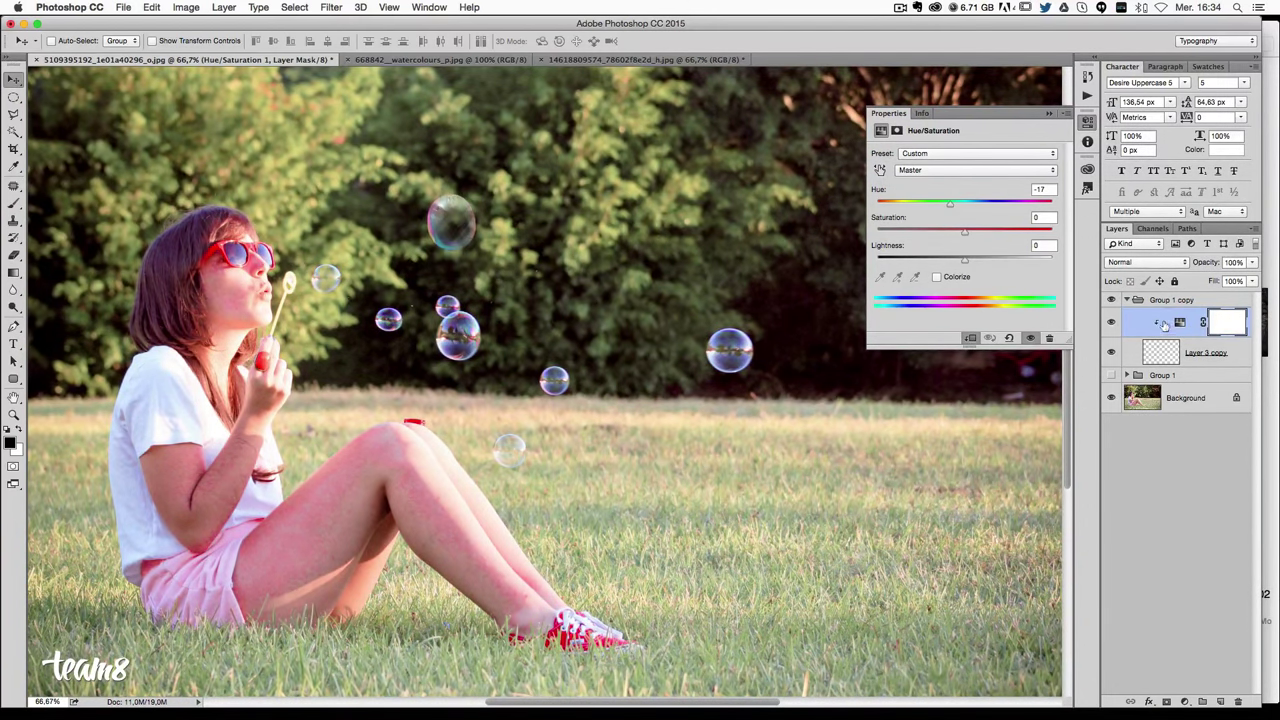
pyautogui.click(1166, 355)
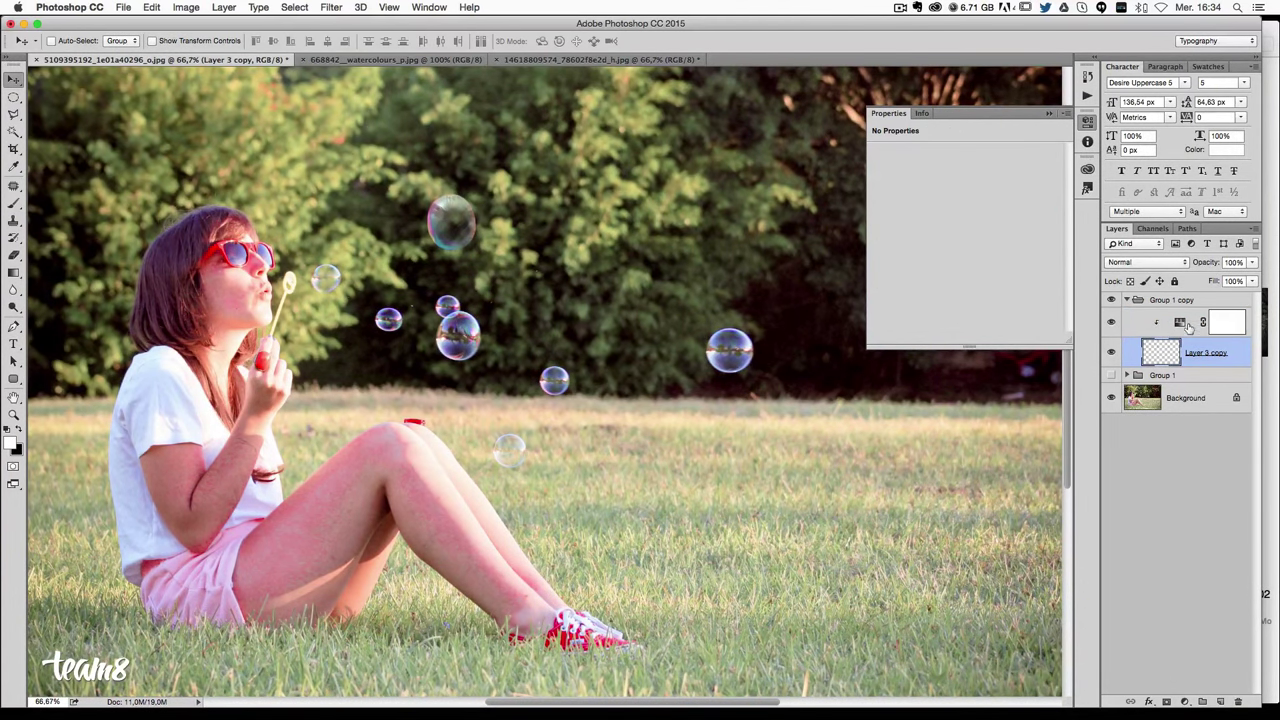
pyautogui.click(1187, 328)
pyautogui.moveTo(947, 204)
pyautogui.mouseDown()
pyautogui.moveTo(886, 205)
pyautogui.moveTo(987, 206)
pyautogui.mouseUp()
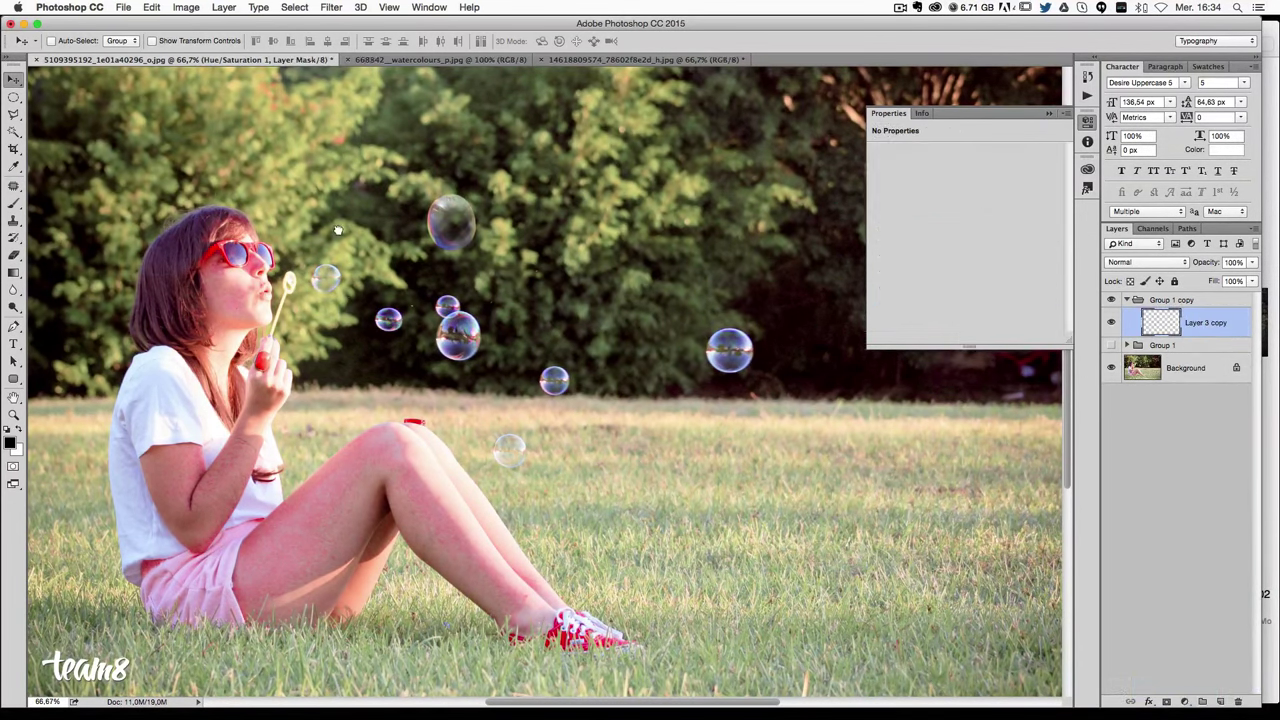
pyautogui.moveTo(1195, 330); pyautogui.dragTo(1238, 701)
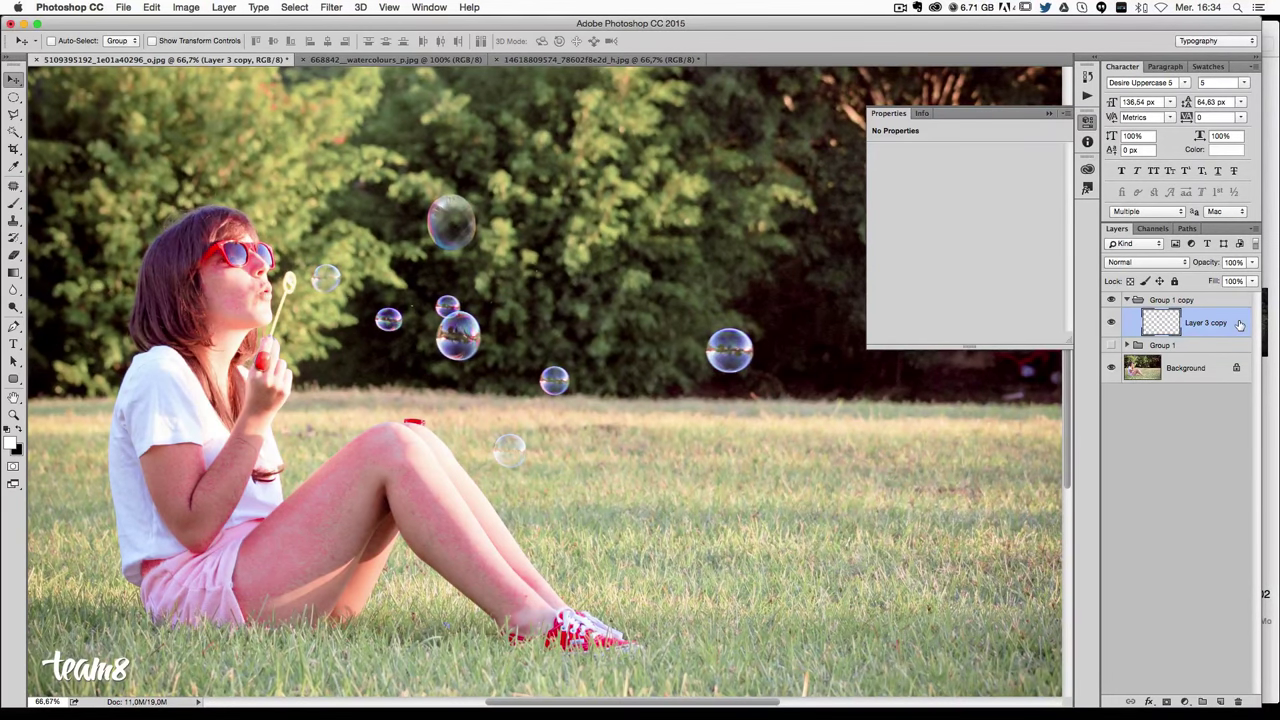
# Apply Levels to Layer 3 copy with black 0, gamma 1,03 and white 221, then close Properties.
pyautogui.hotkey('ctrl', 'l')
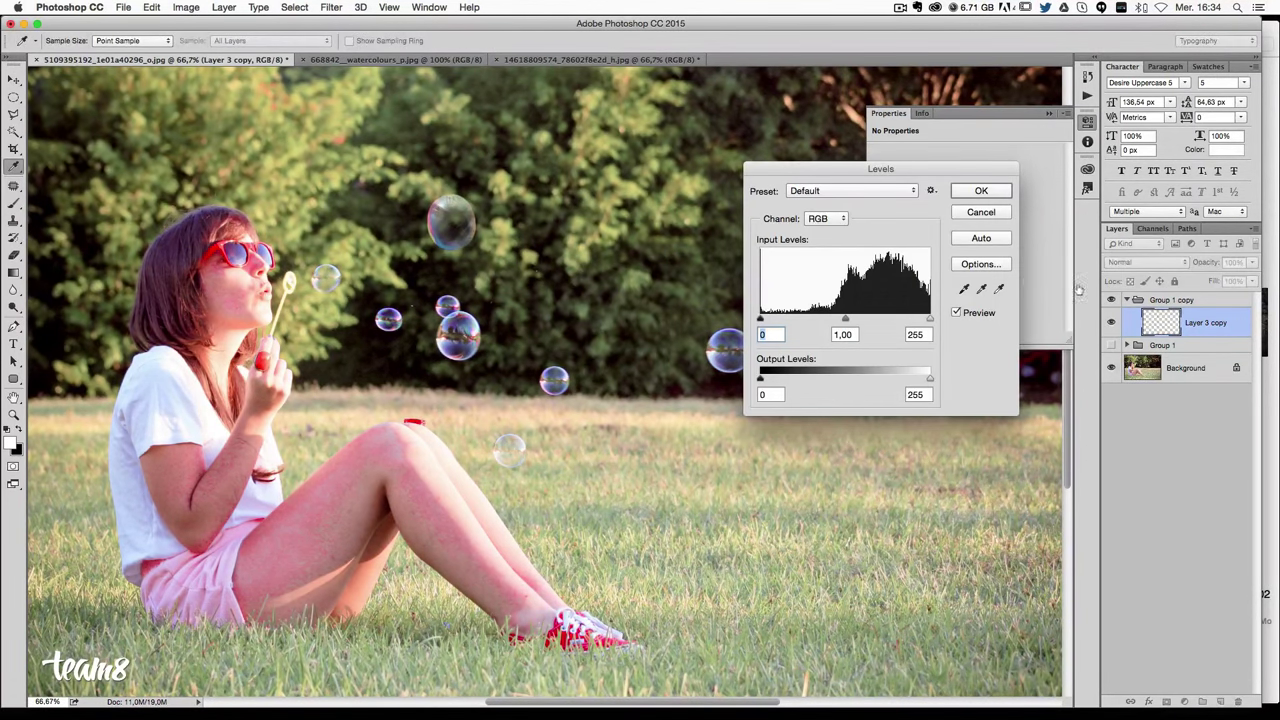
pyautogui.moveTo(847, 319)
pyautogui.mouseDown()
pyautogui.moveTo(814, 319)
pyautogui.moveTo(850, 319)
pyautogui.mouseUp()
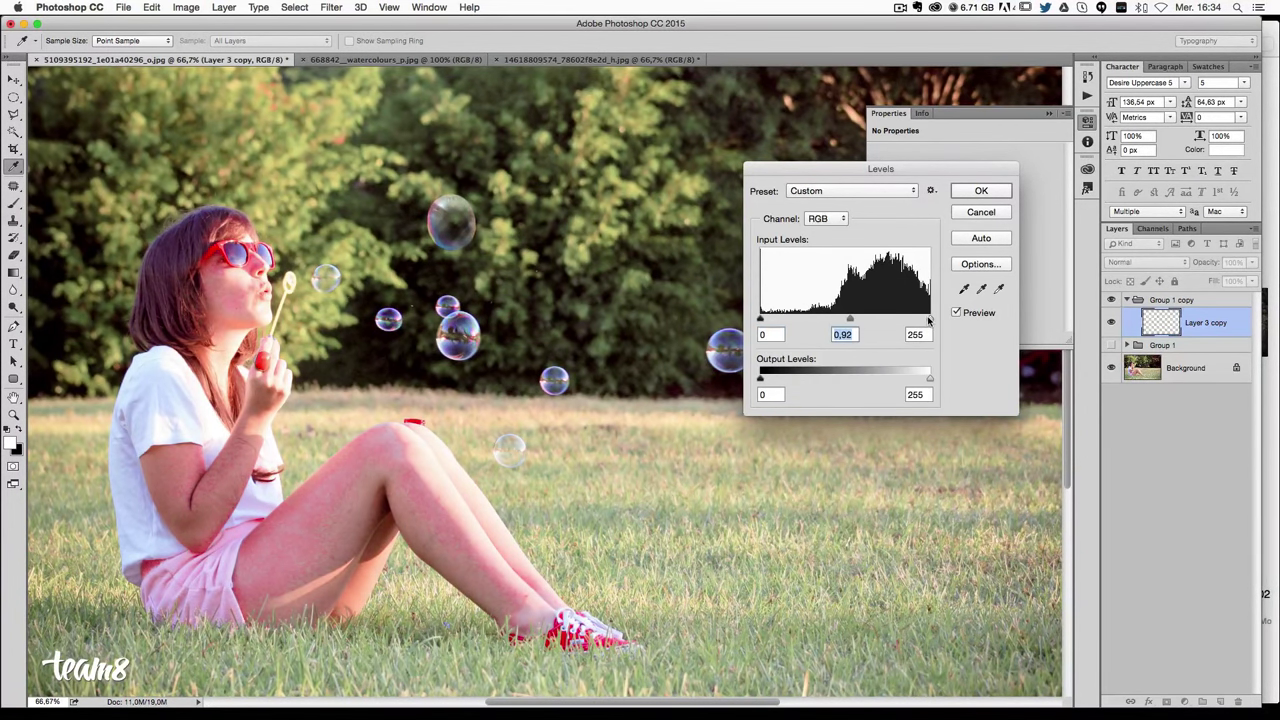
pyautogui.moveTo(930, 319); pyautogui.dragTo(907, 320)
pyautogui.moveTo(766, 319)
pyautogui.mouseDown()
pyautogui.moveTo(836, 318)
pyautogui.moveTo(730, 318)
pyautogui.mouseUp()
pyautogui.click(775, 335)
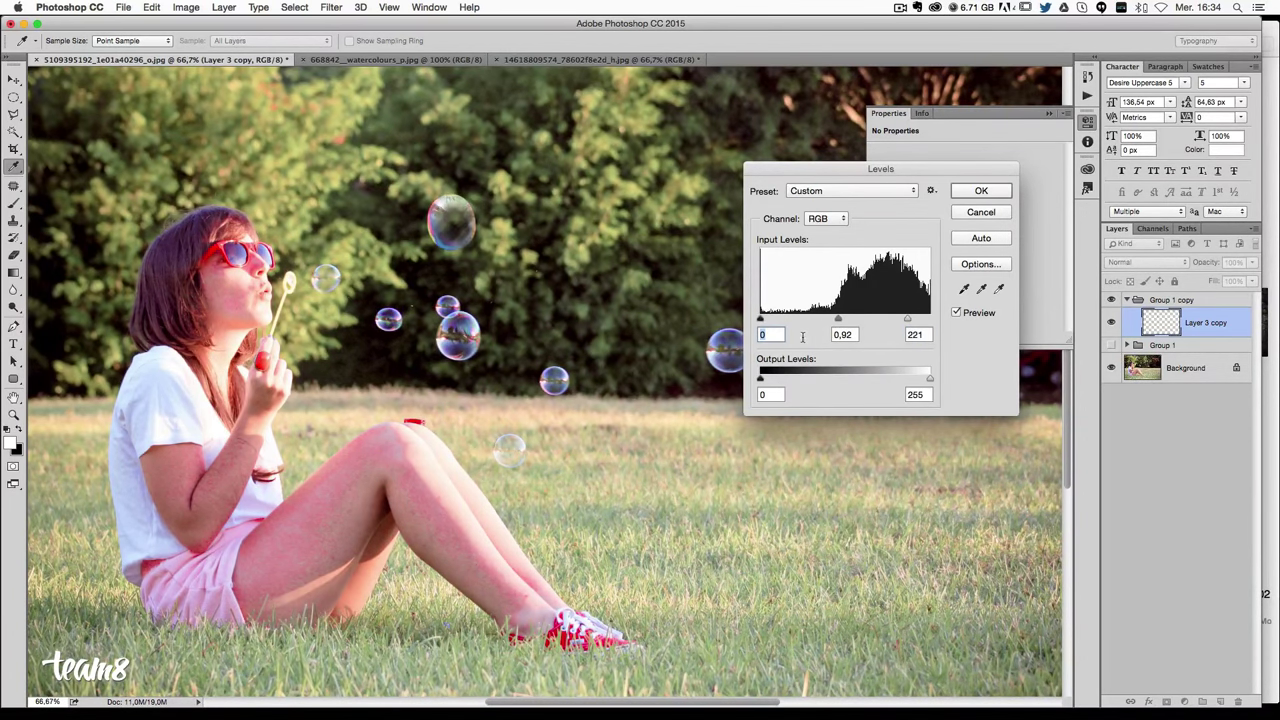
pyautogui.moveTo(836, 318)
pyautogui.mouseDown()
pyautogui.moveTo(824, 318)
pyautogui.moveTo(836, 318)
pyautogui.mouseUp()
pyautogui.click(831, 318)
pyautogui.click(969, 194)
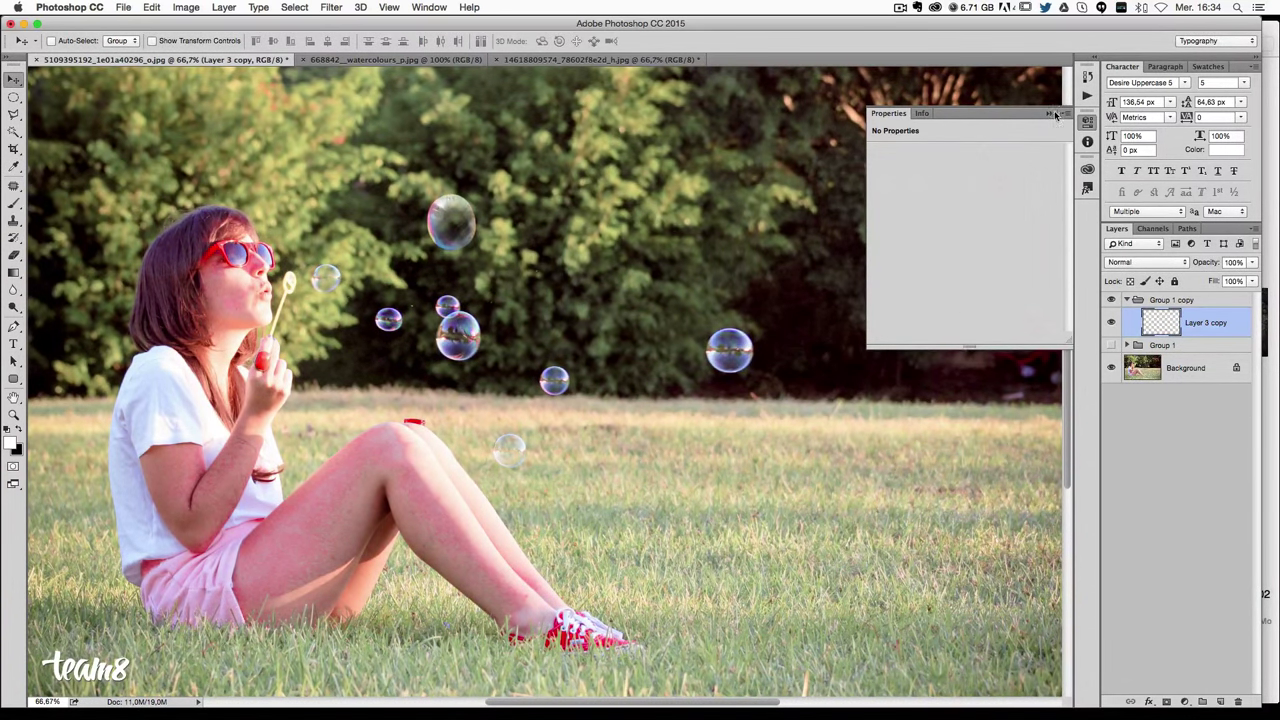
pyautogui.click(1050, 114)
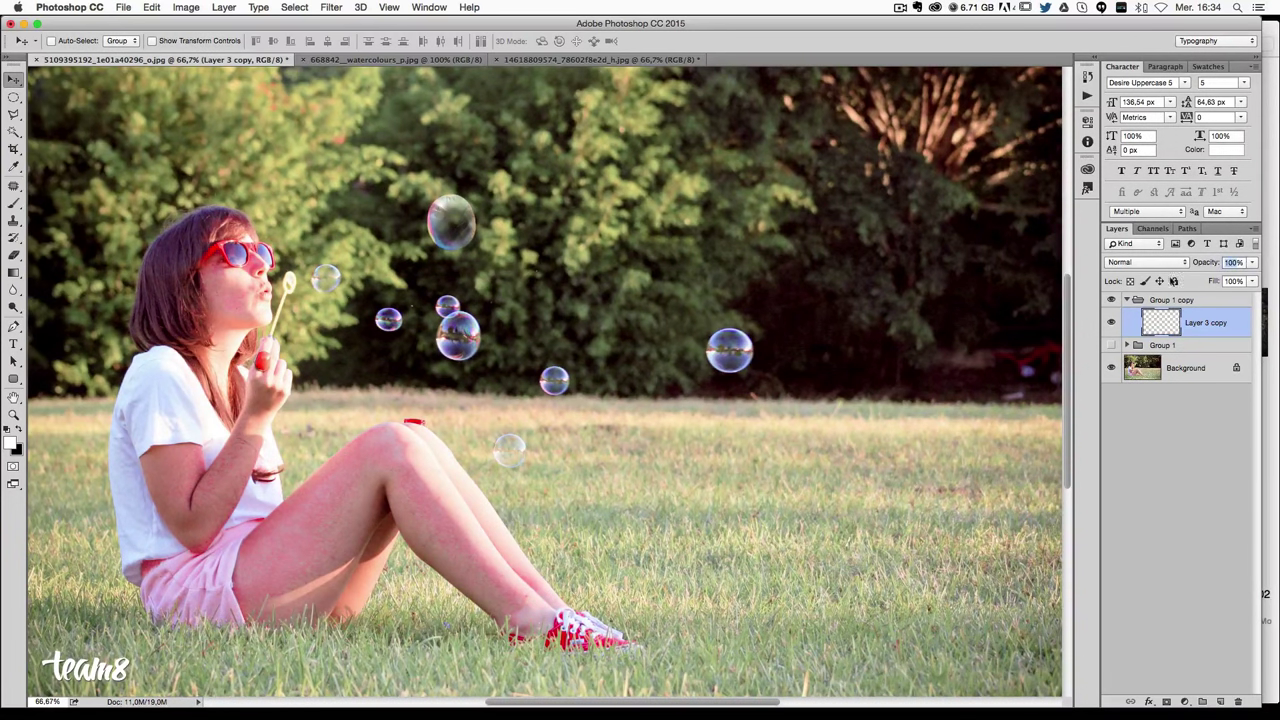
# Set the bubble's opacity to 80%, shrink it to 68 px, move it down-left, then select Group 1.
pyautogui.write('80')
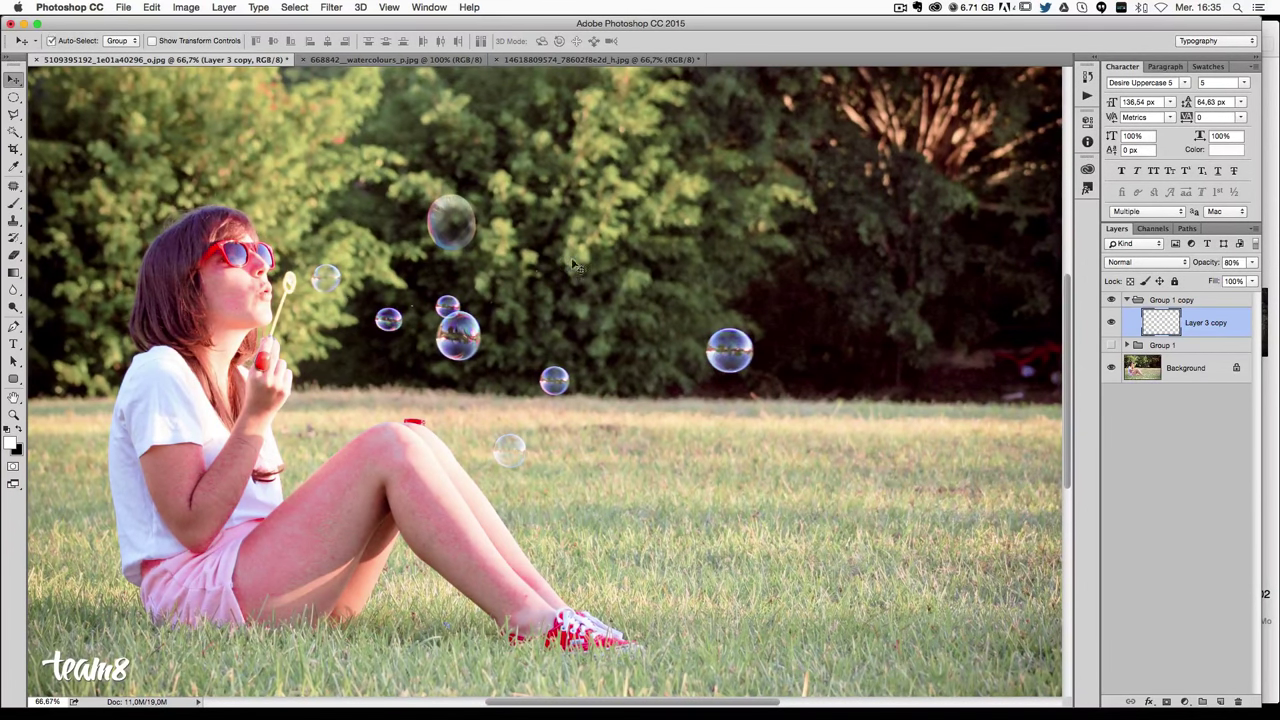
pyautogui.hotkey('ctrl', 't')
pyautogui.moveTo(480, 192); pyautogui.dragTo(462, 201)
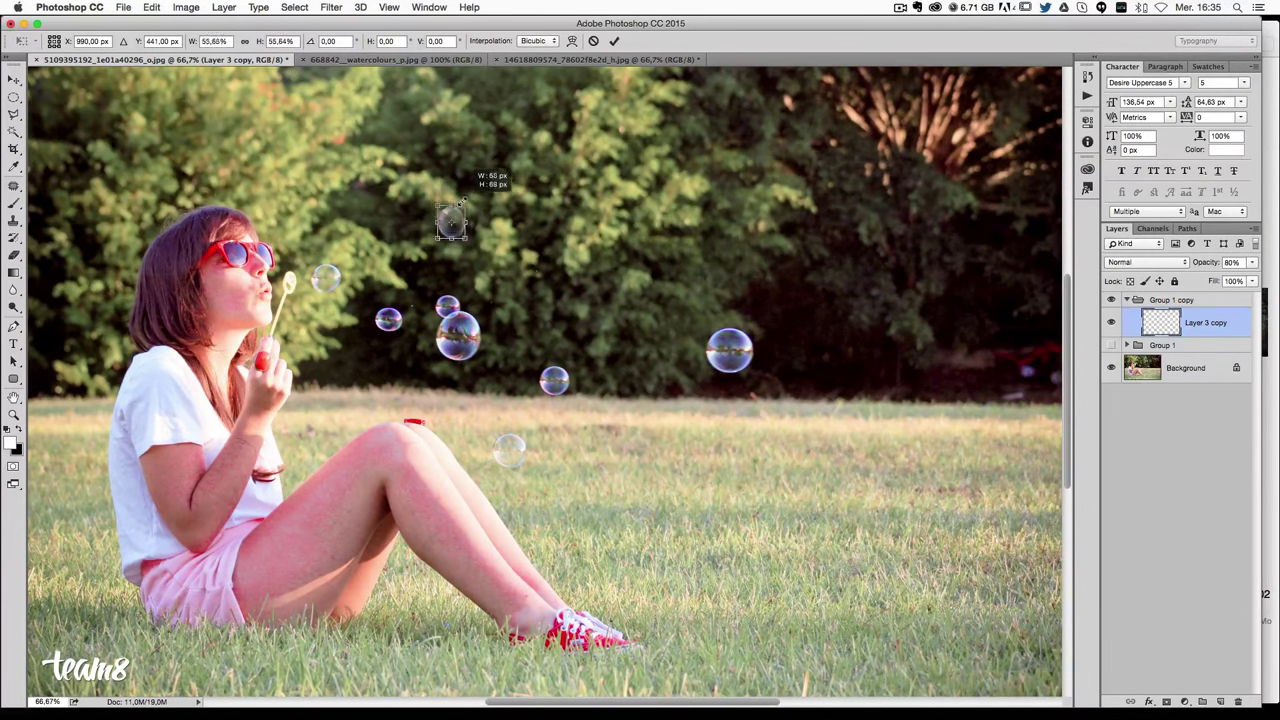
pyautogui.press('Return')
pyautogui.moveTo(560, 259); pyautogui.dragTo(510, 299)
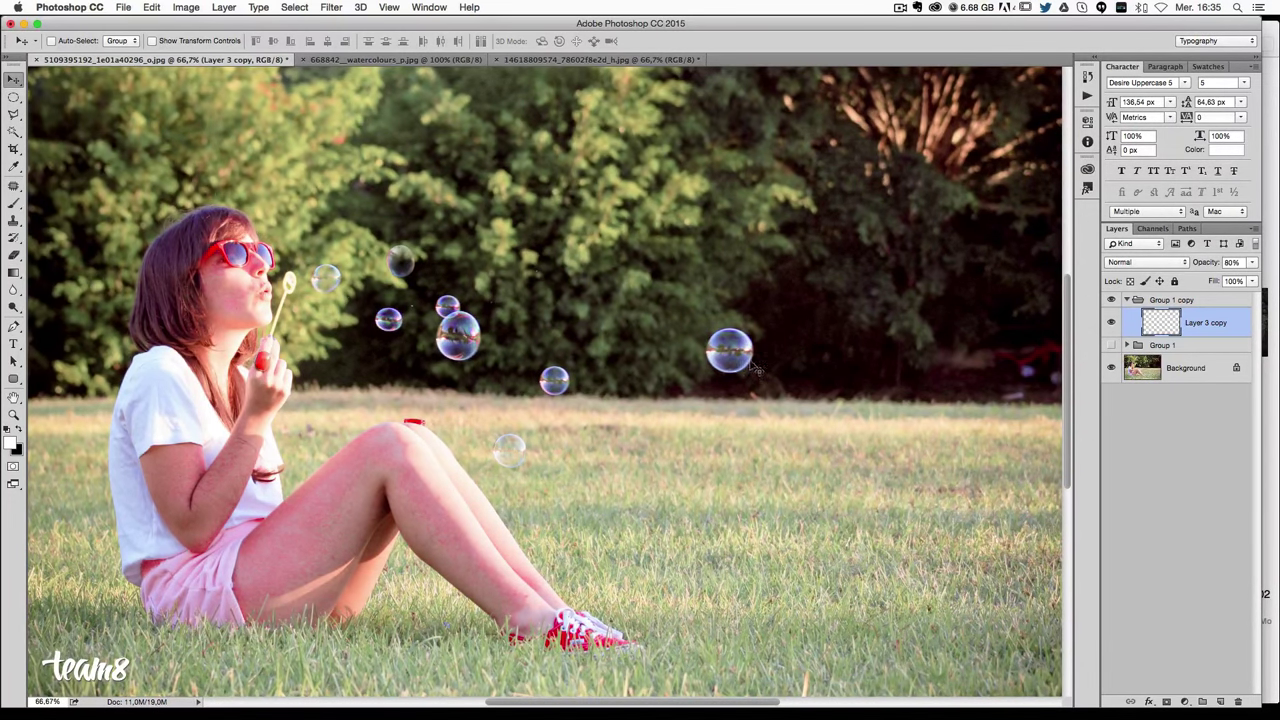
pyautogui.click(1163, 346)
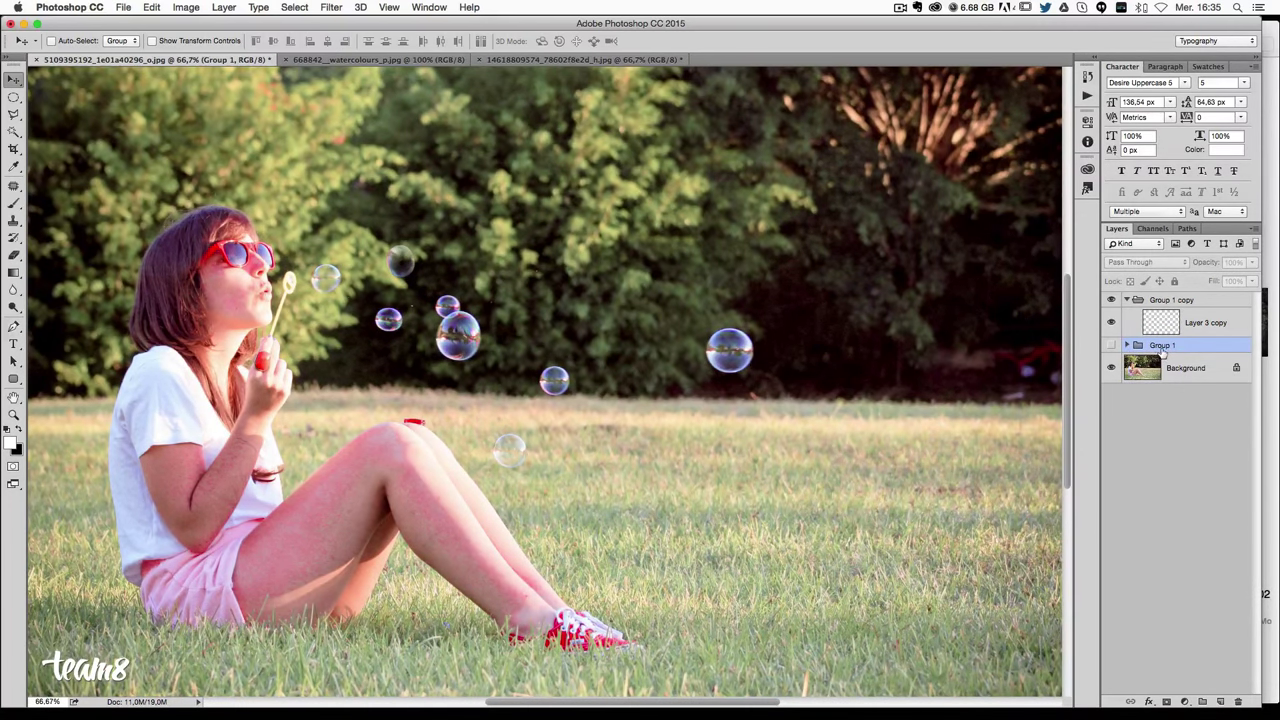
# Duplicate Group 1 as Group 1 copy 2, show it, and shrink its bubble to about 85 px up-left.
pyautogui.hotkey('ctrl', 'j')
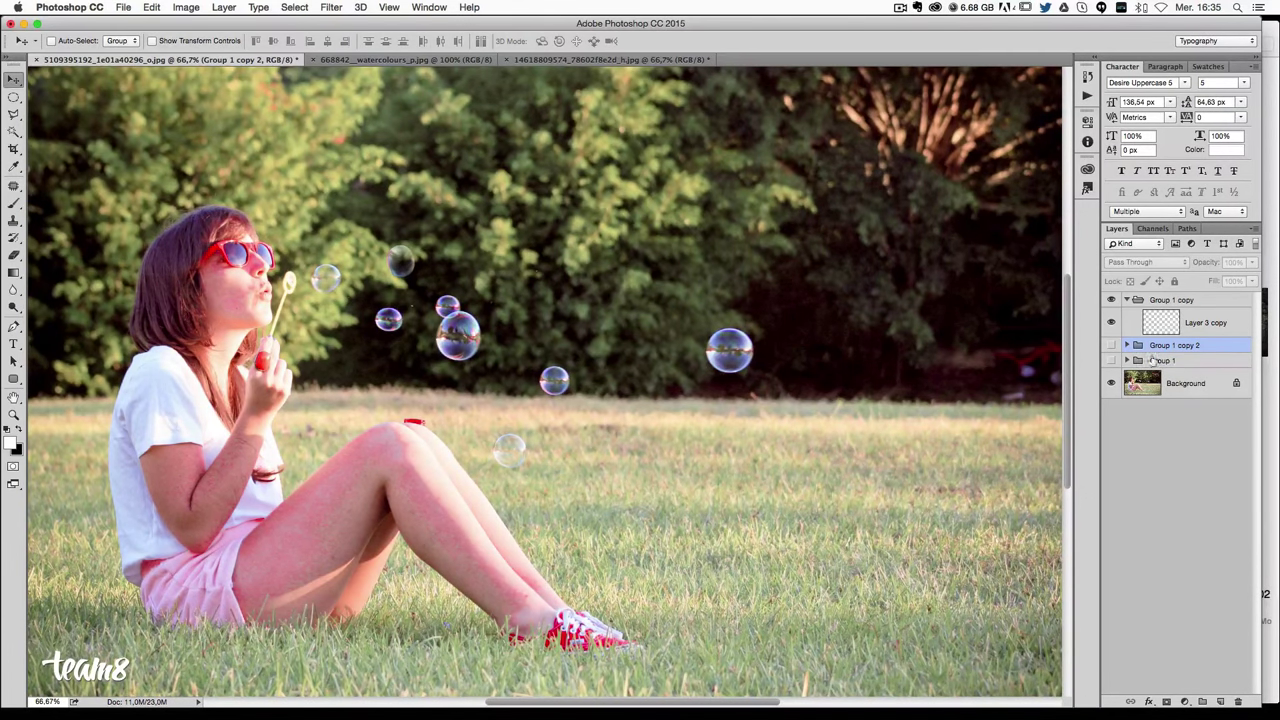
pyautogui.click(1111, 345)
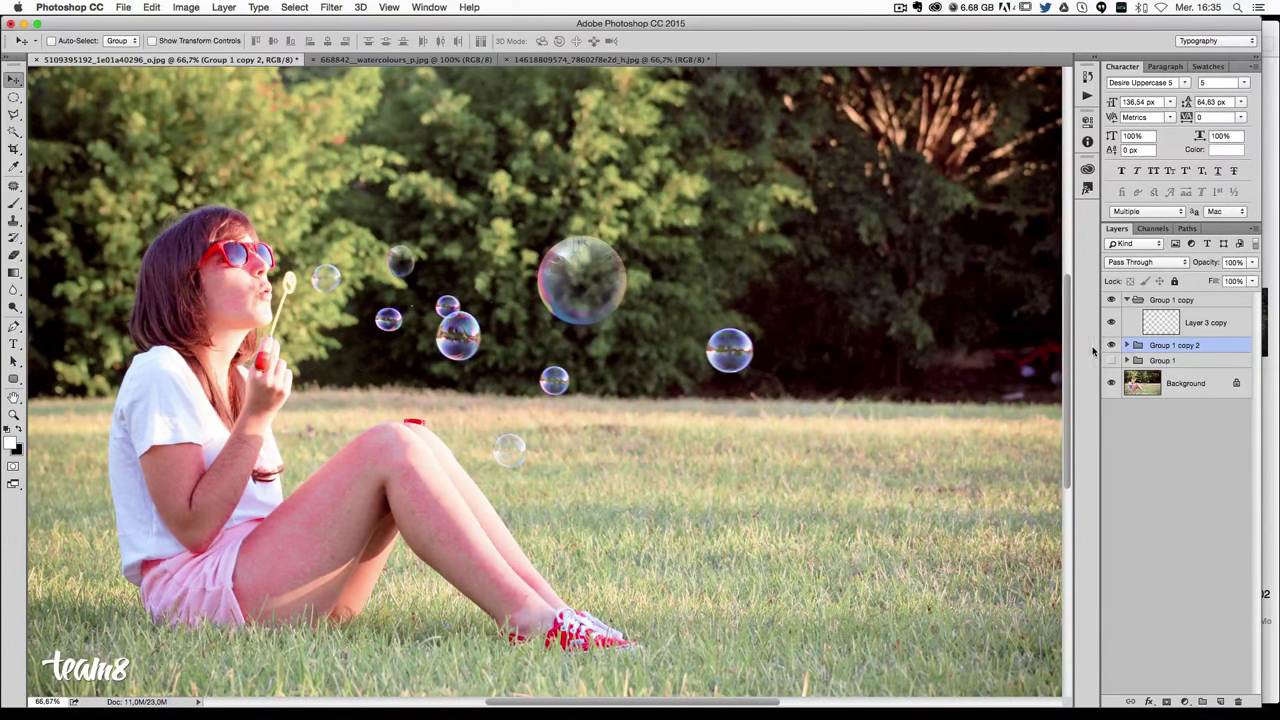
pyautogui.hotkey('ctrl', 't')
pyautogui.moveTo(626, 326)
pyautogui.mouseDown()
pyautogui.moveTo(492, 237)
pyautogui.moveTo(478, 204)
pyautogui.mouseUp()
pyautogui.press('Return')
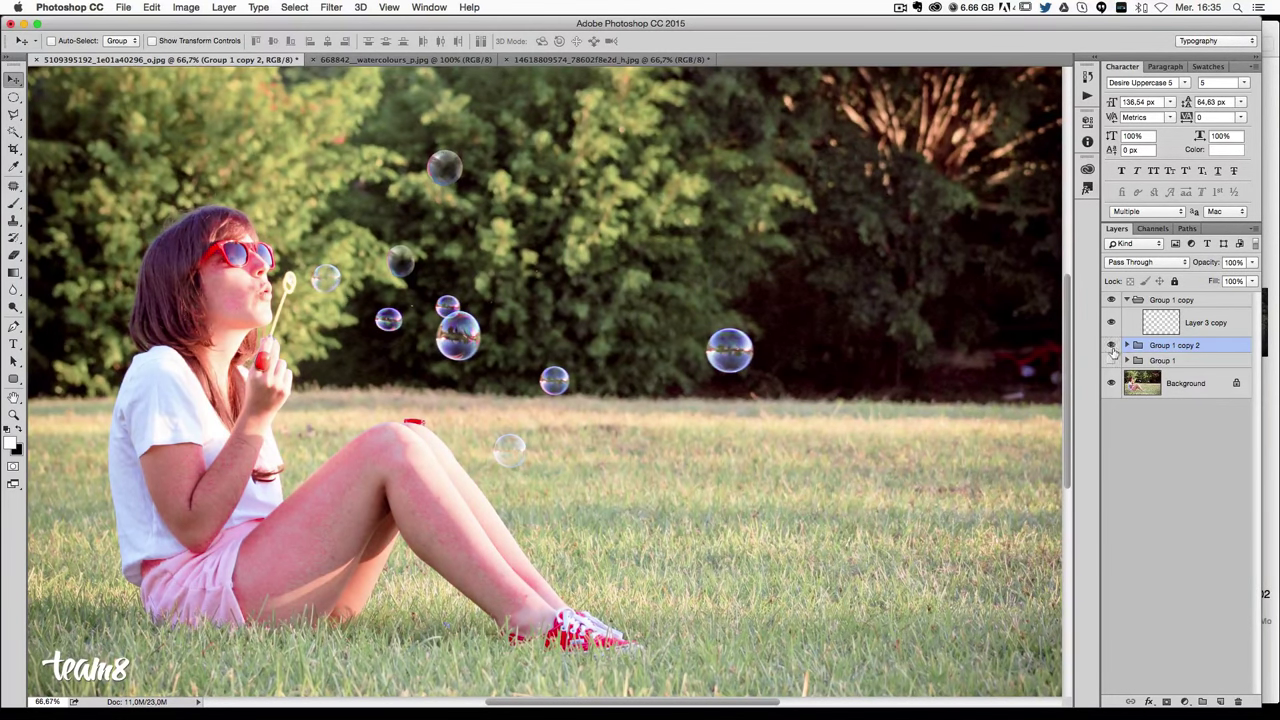
pyautogui.click(1127, 345)
pyautogui.click(1210, 376)
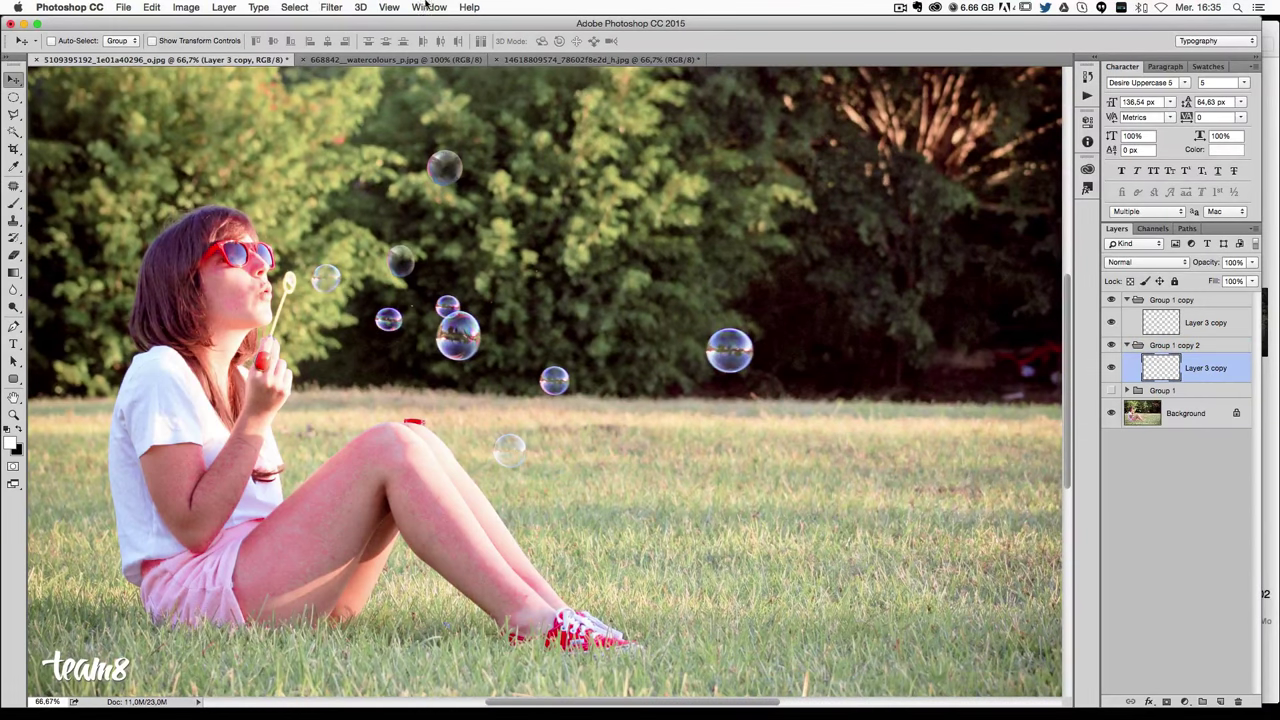
pyautogui.click(331, 8)
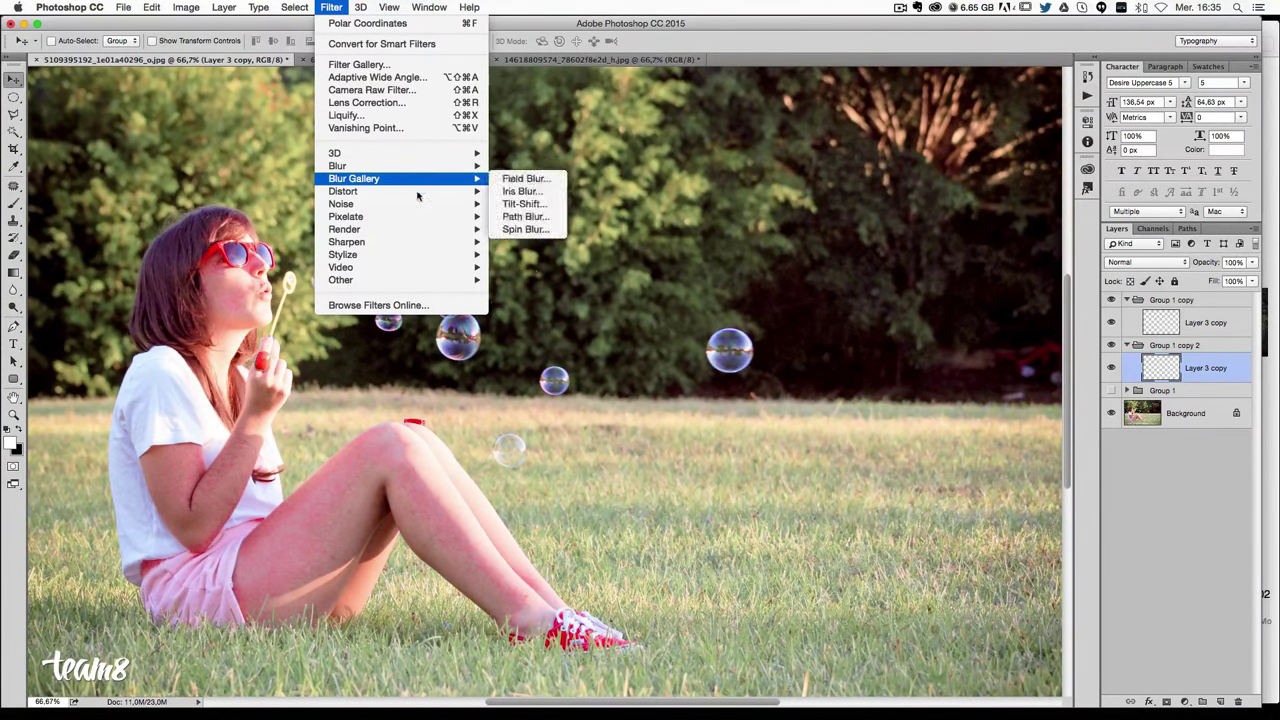
pyautogui.moveTo(338, 166)
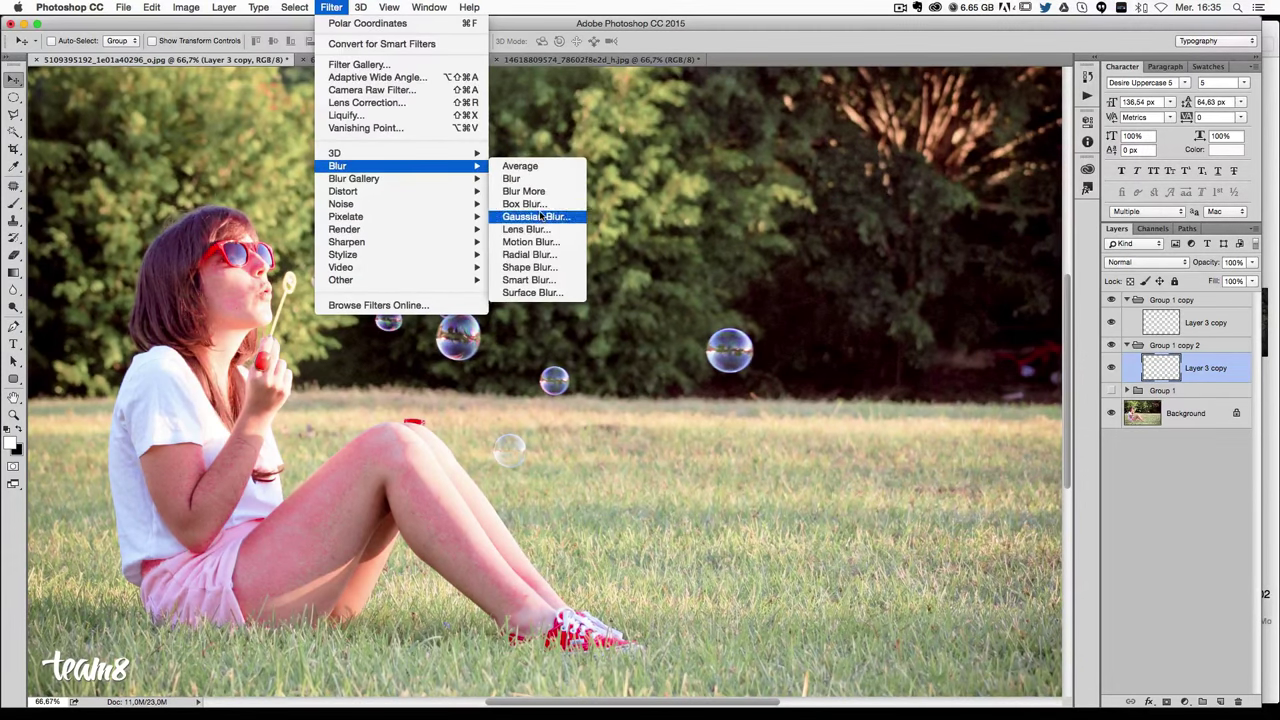
# Apply a 0,5 px Gaussian Blur to the upper bubble and warp its outline out of round.
pyautogui.click(540, 216)
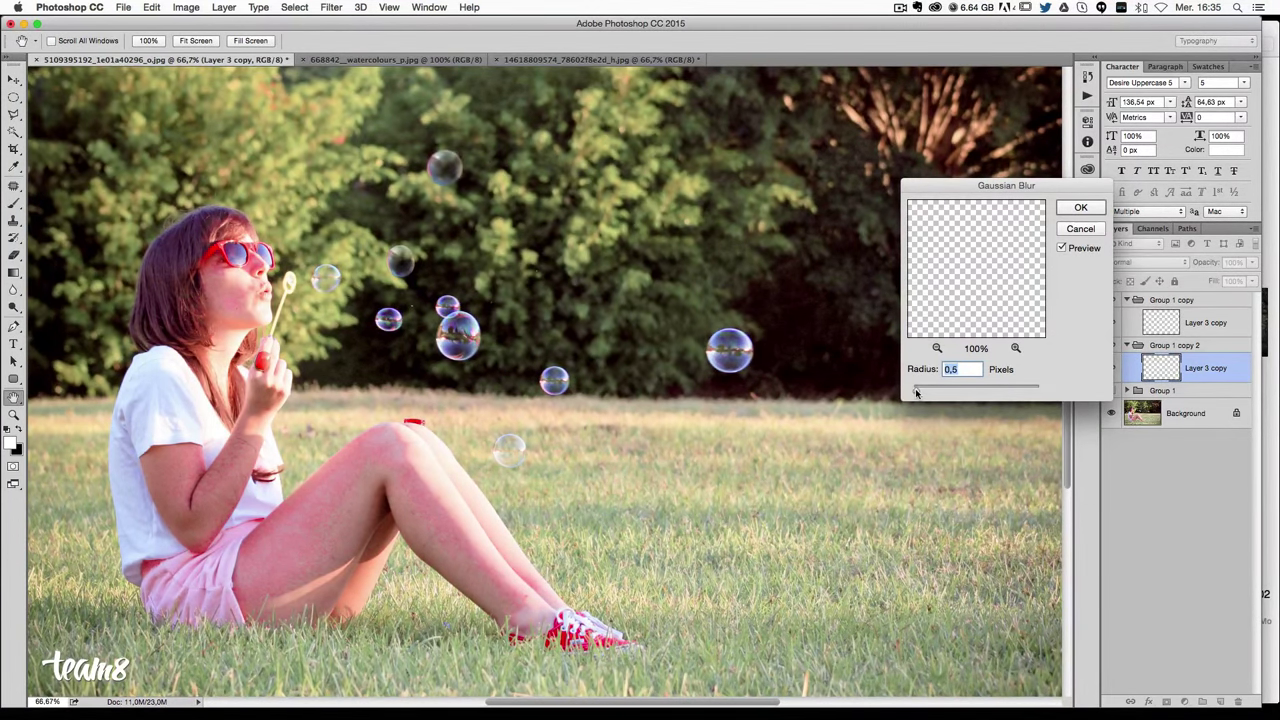
pyautogui.press('Return')
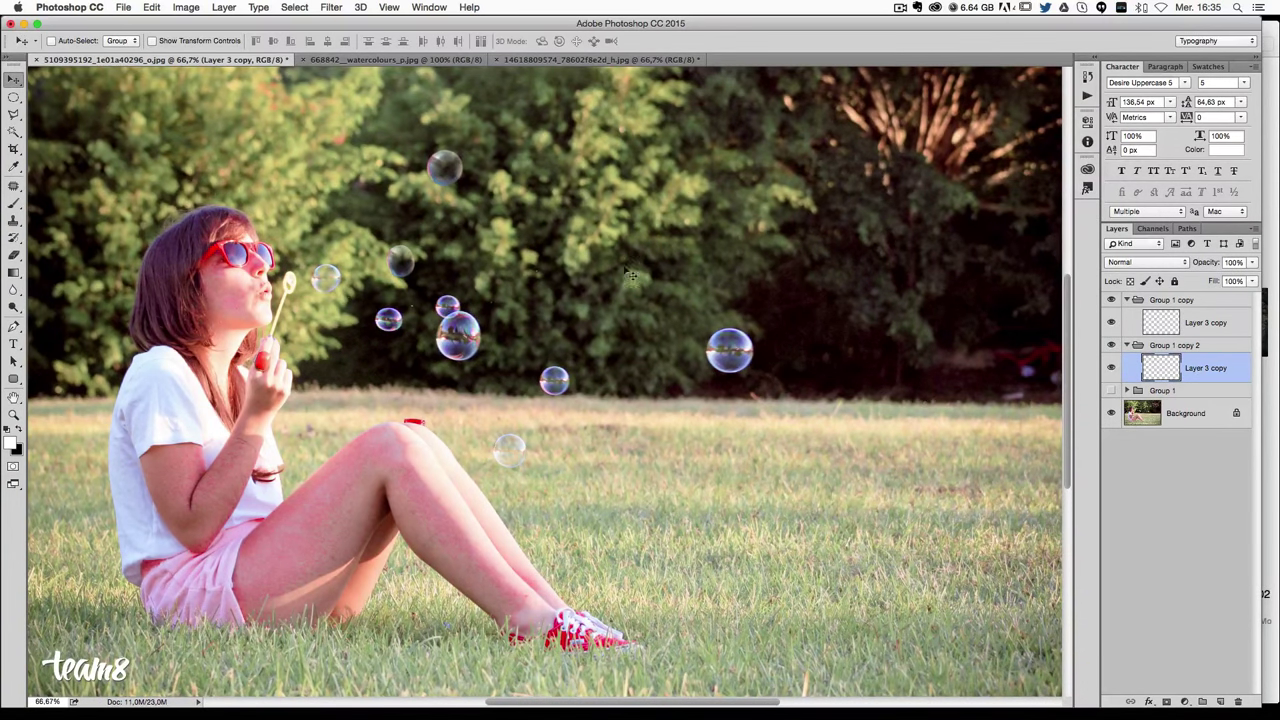
pyautogui.hotkey('ctrl', 't')
pyautogui.rightClick(455, 172)
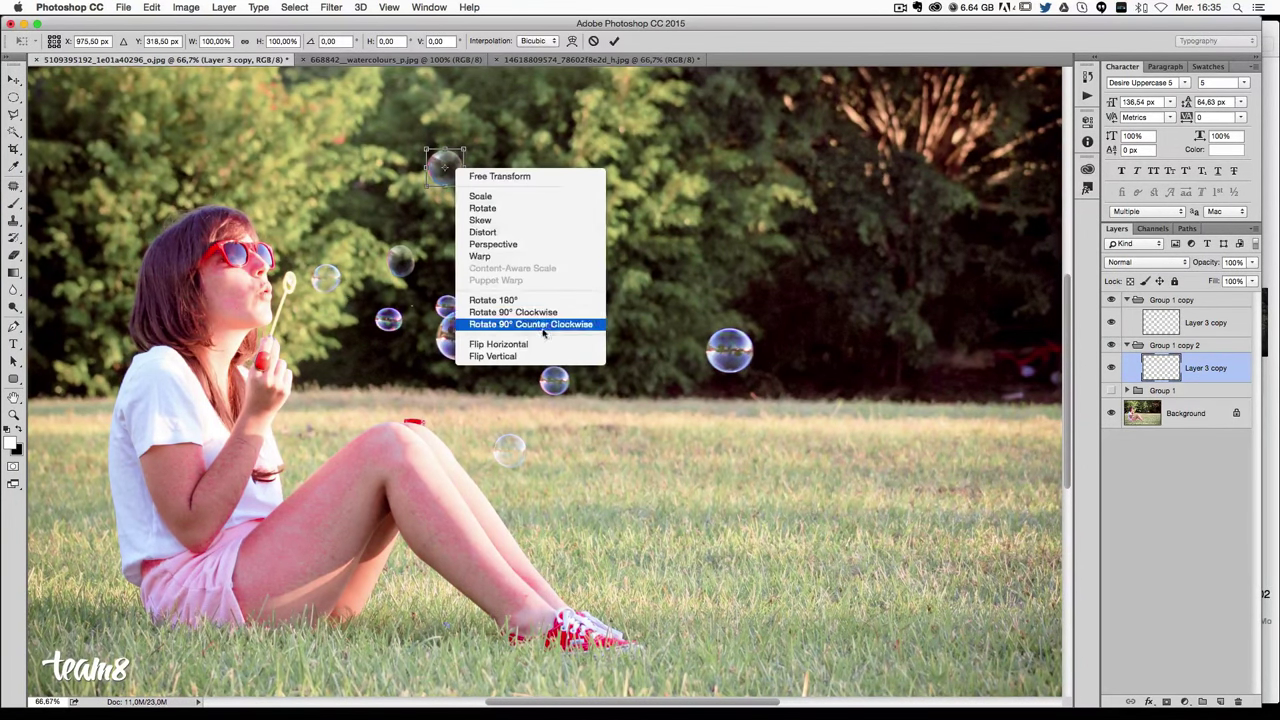
pyautogui.click(534, 262)
pyautogui.moveTo(466, 160); pyautogui.dragTo(452, 175)
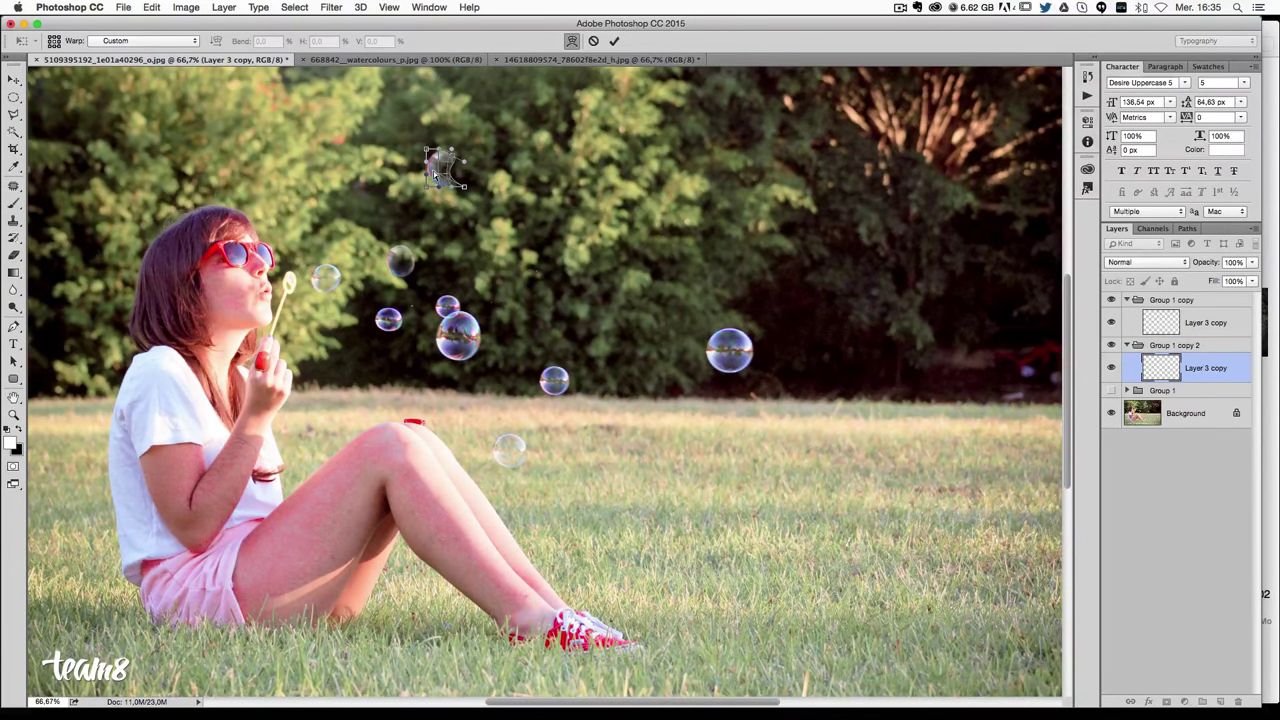
pyautogui.press('Return')
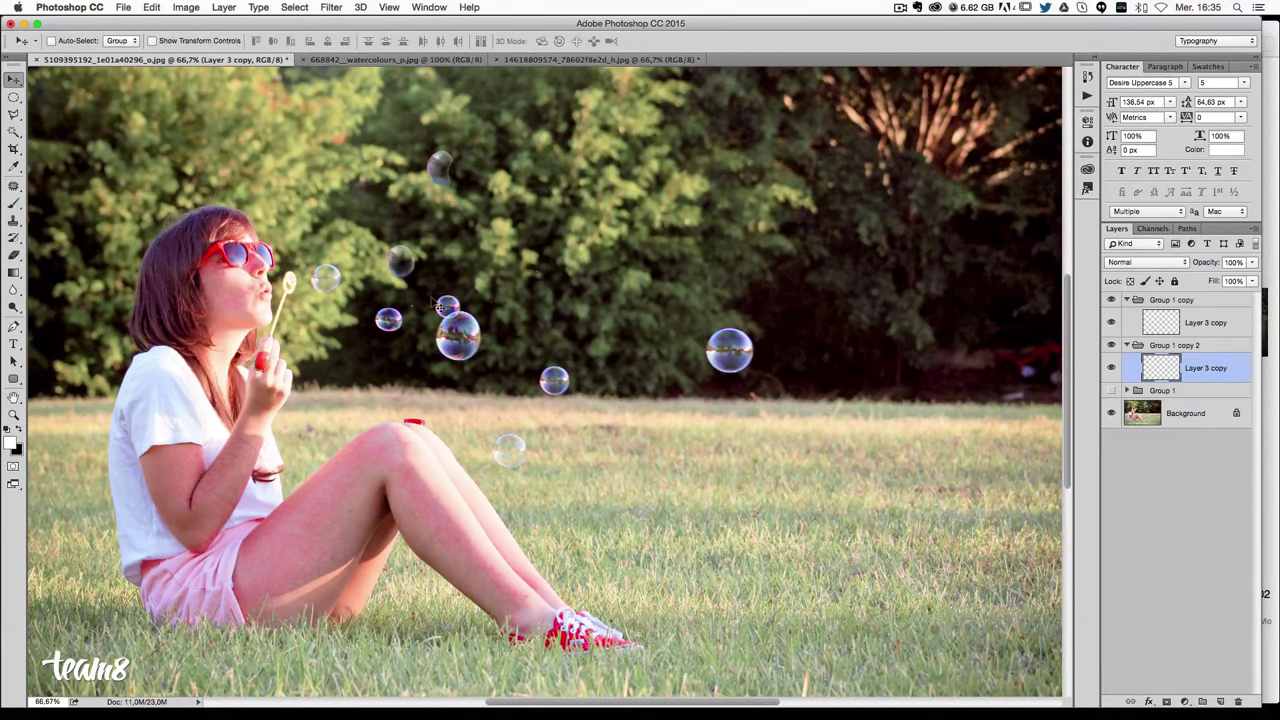
# Reposition the bubble among the upper trees, warp it again, and nudge it slightly right.
pyautogui.moveTo(472, 281); pyautogui.dragTo(520, 228)
pyautogui.hotkey('ctrl', 't')
pyautogui.rightClick(459, 178)
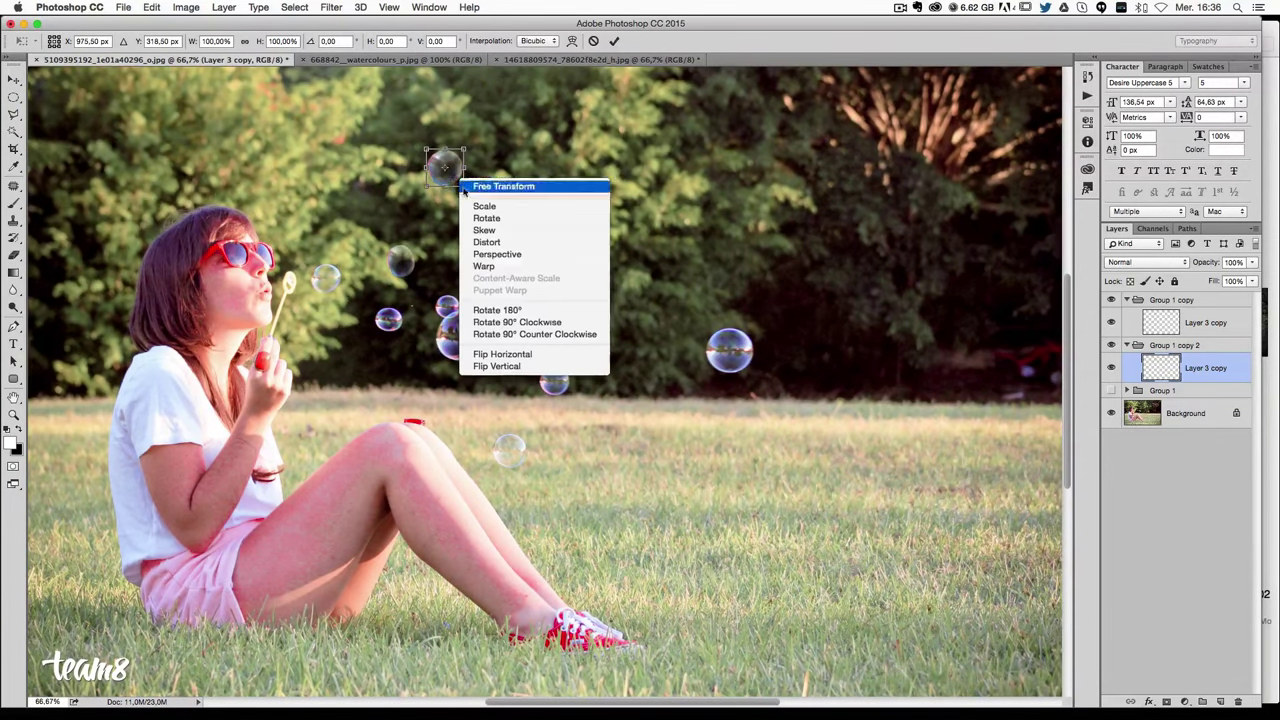
pyautogui.click(516, 268)
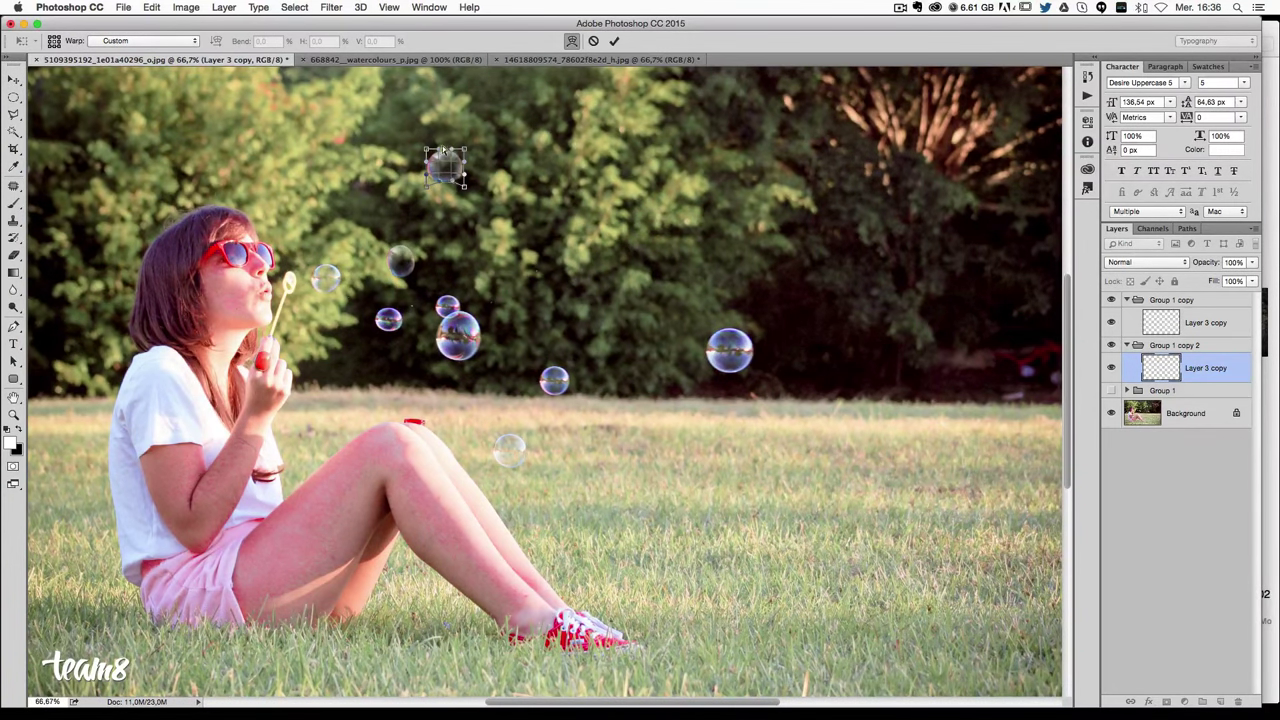
pyautogui.press('Return')
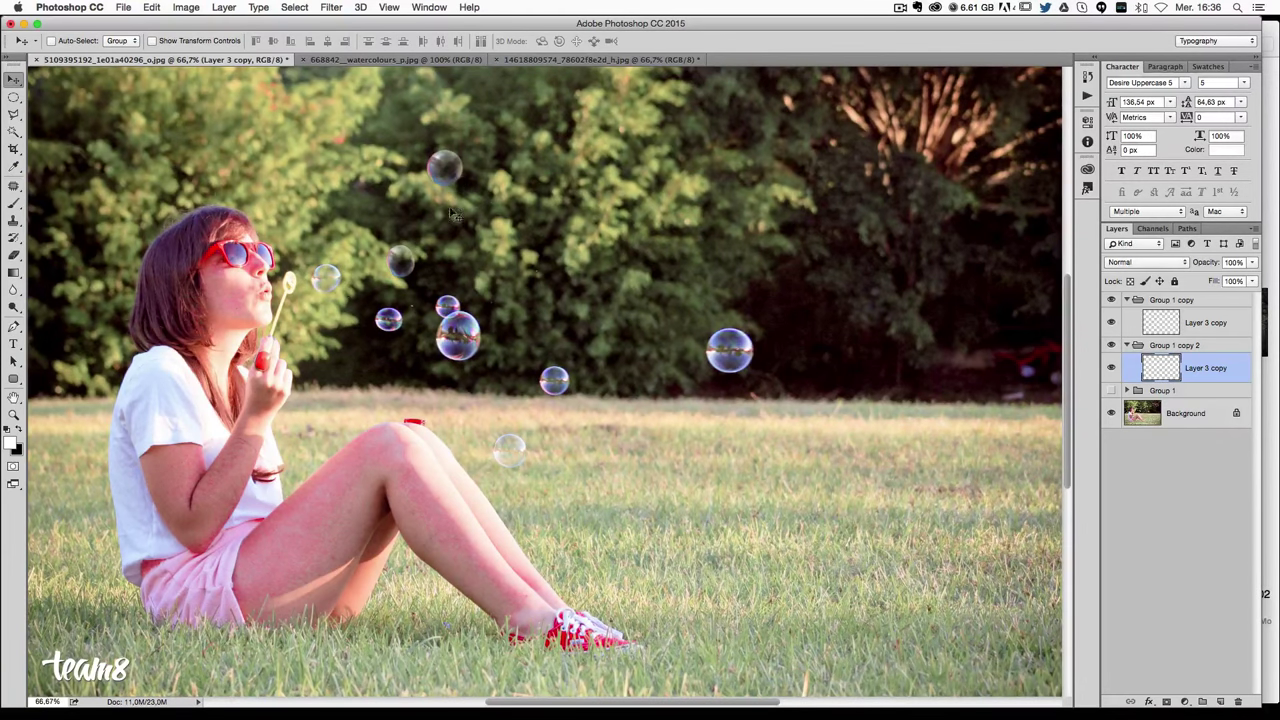
pyautogui.moveTo(512, 212); pyautogui.dragTo(516, 202)
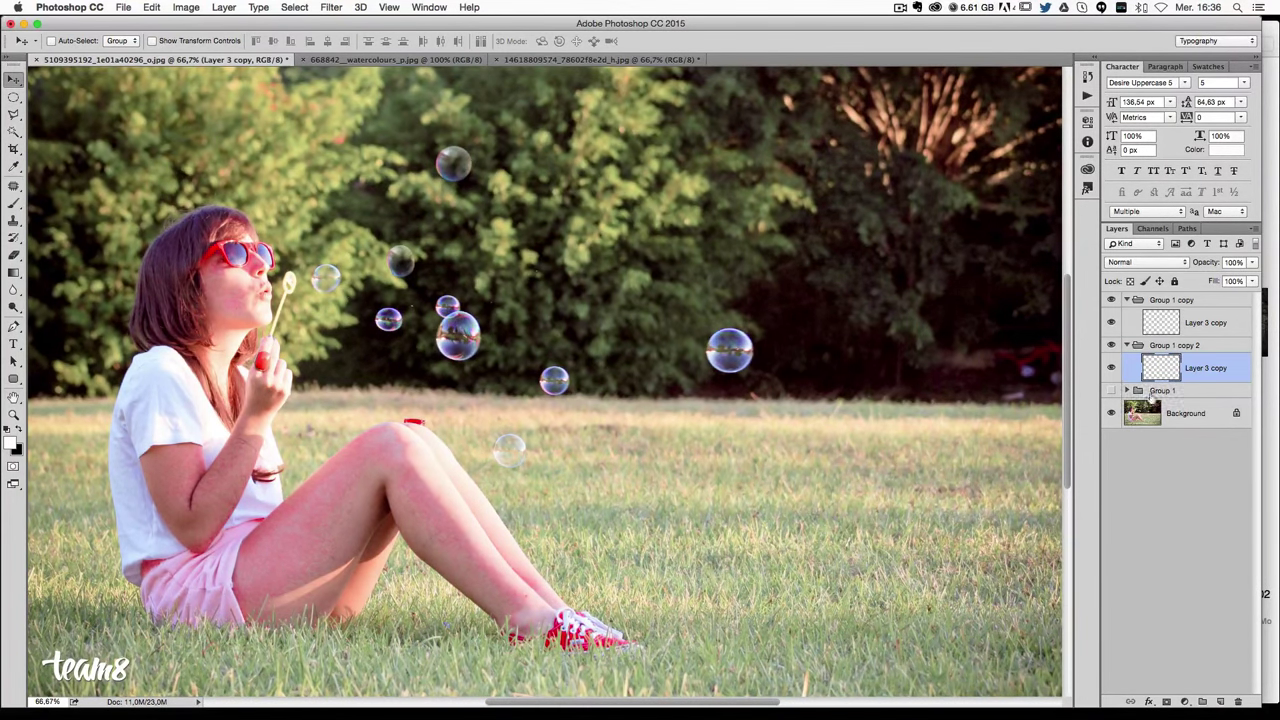
# Duplicate Group 1 as a visible Group 1 copy 3 and select its bubble layer.
pyautogui.click(1158, 391)
pyautogui.hotkey('ctrl', 'j')
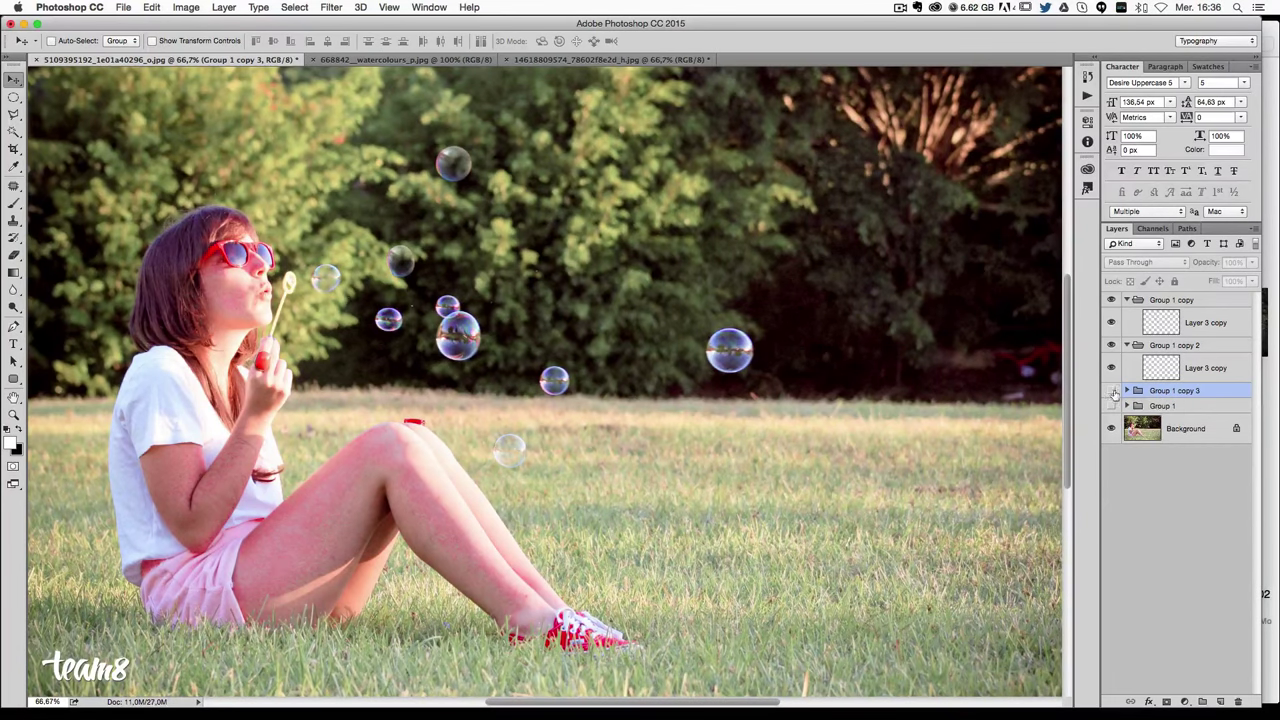
pyautogui.click(1111, 390)
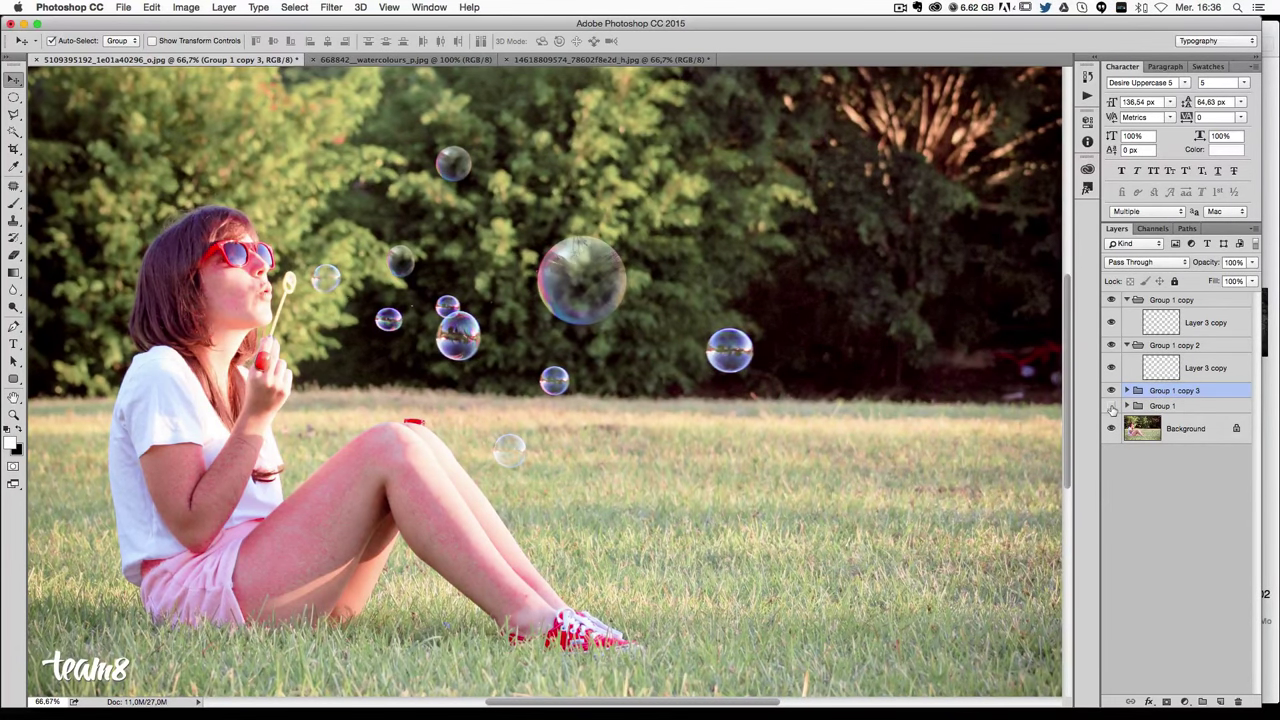
pyautogui.click(1127, 390)
pyautogui.click(1218, 415)
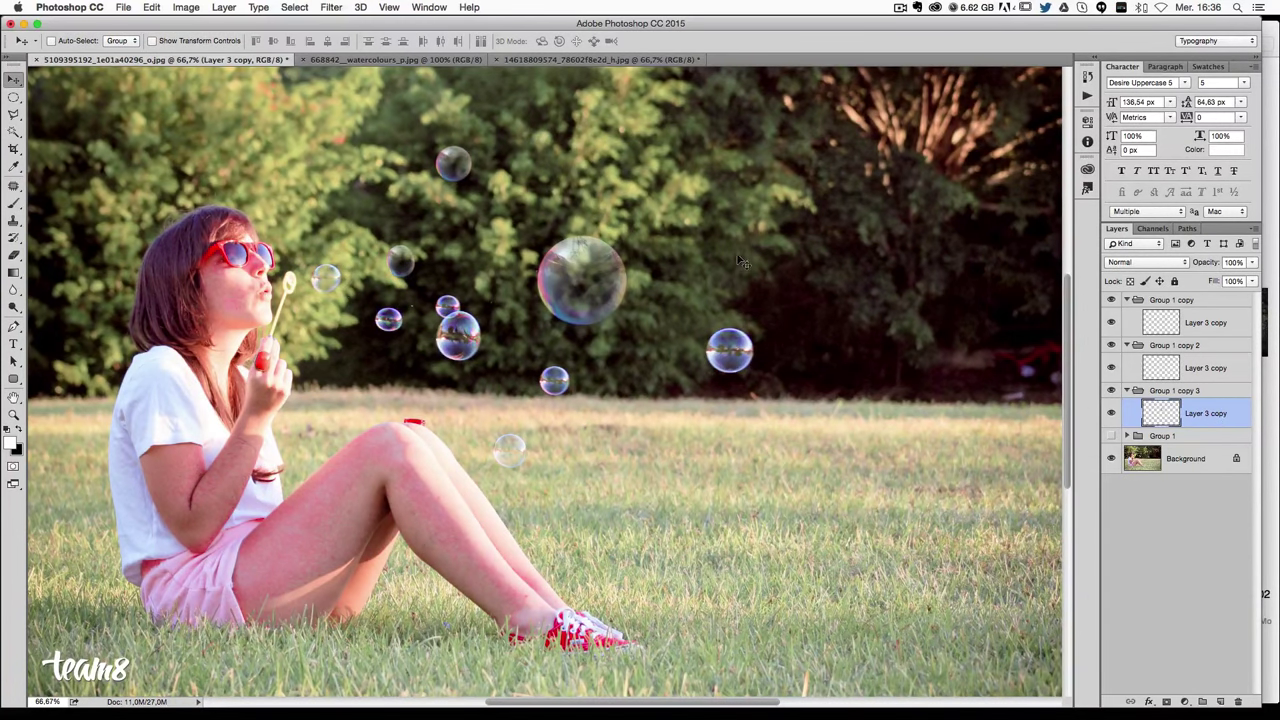
# Zoom out and move the Group 1 copy 3 bubble to the photo's top-right.
pyautogui.press('ctrl')
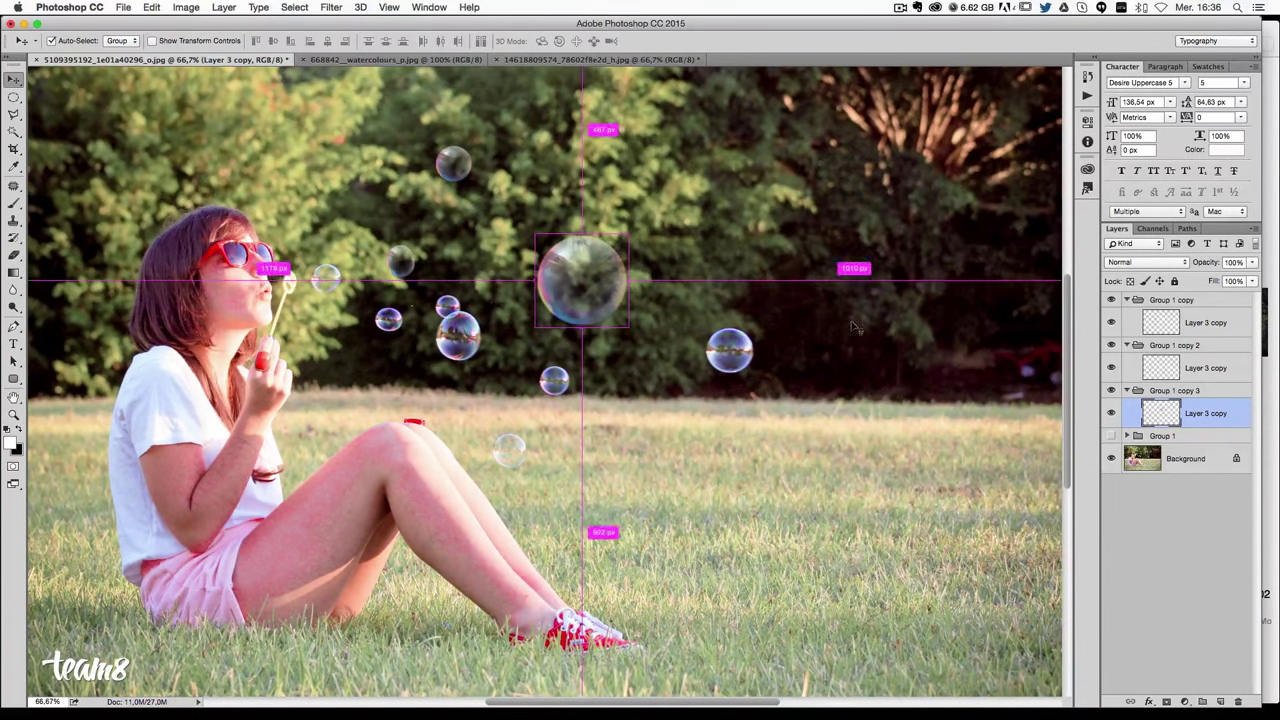
pyautogui.click(331, 7)
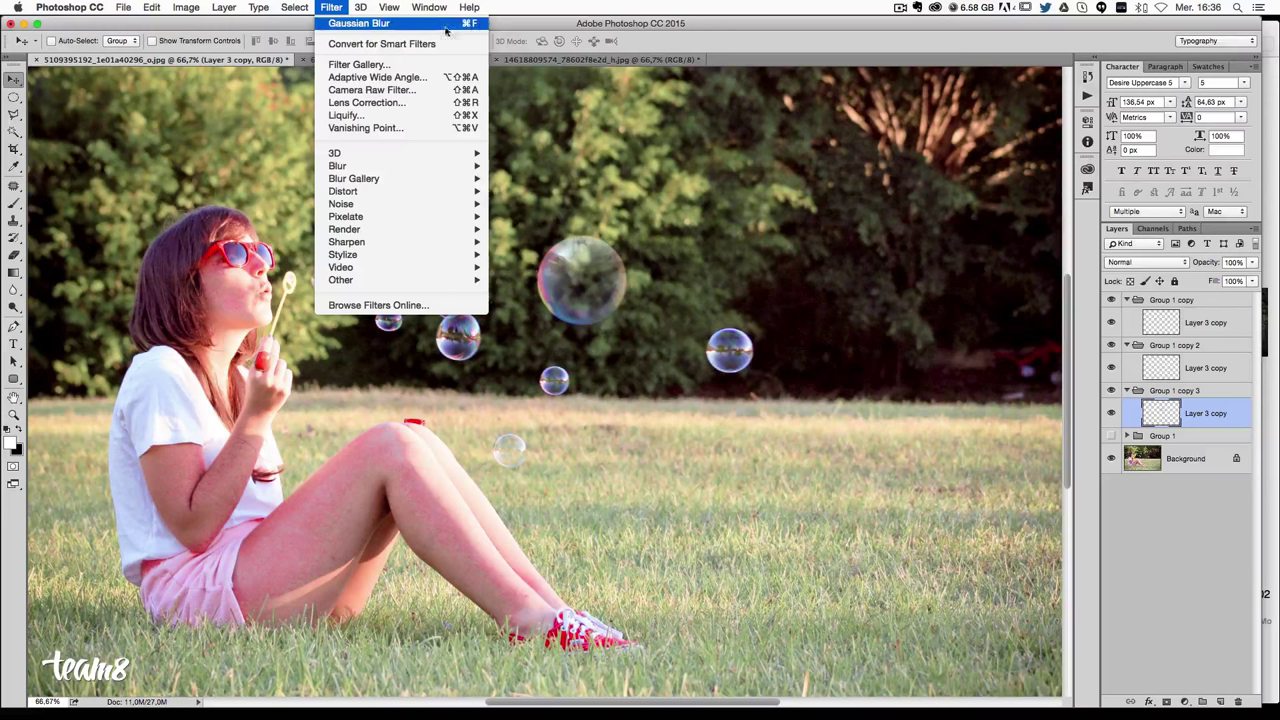
pyautogui.click(772, 183)
pyautogui.hotkey('ctrl', '-')
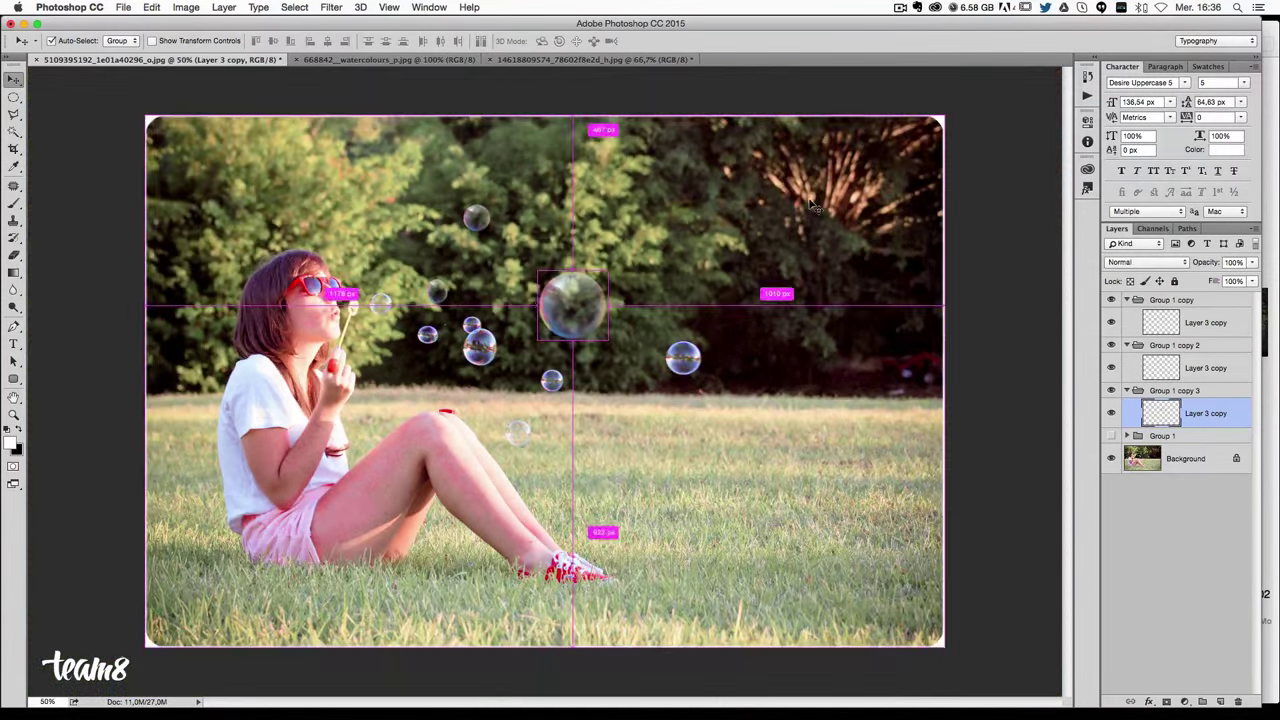
pyautogui.moveTo(605, 308)
pyautogui.mouseDown()
pyautogui.moveTo(870, 210)
pyautogui.moveTo(853, 220)
pyautogui.mouseUp()
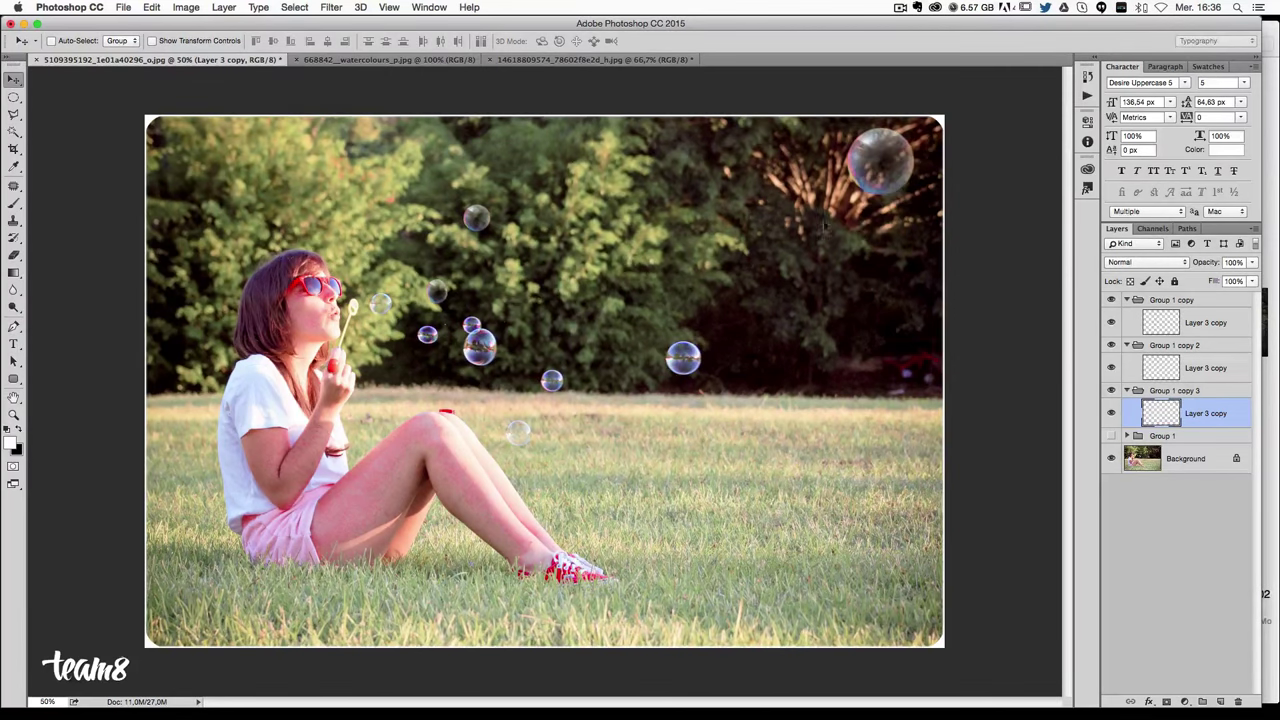
# Blur the bubble with a 2,4 px Gaussian Blur, push it into the corner, and place a copy to its left.
pyautogui.click(327, 7)
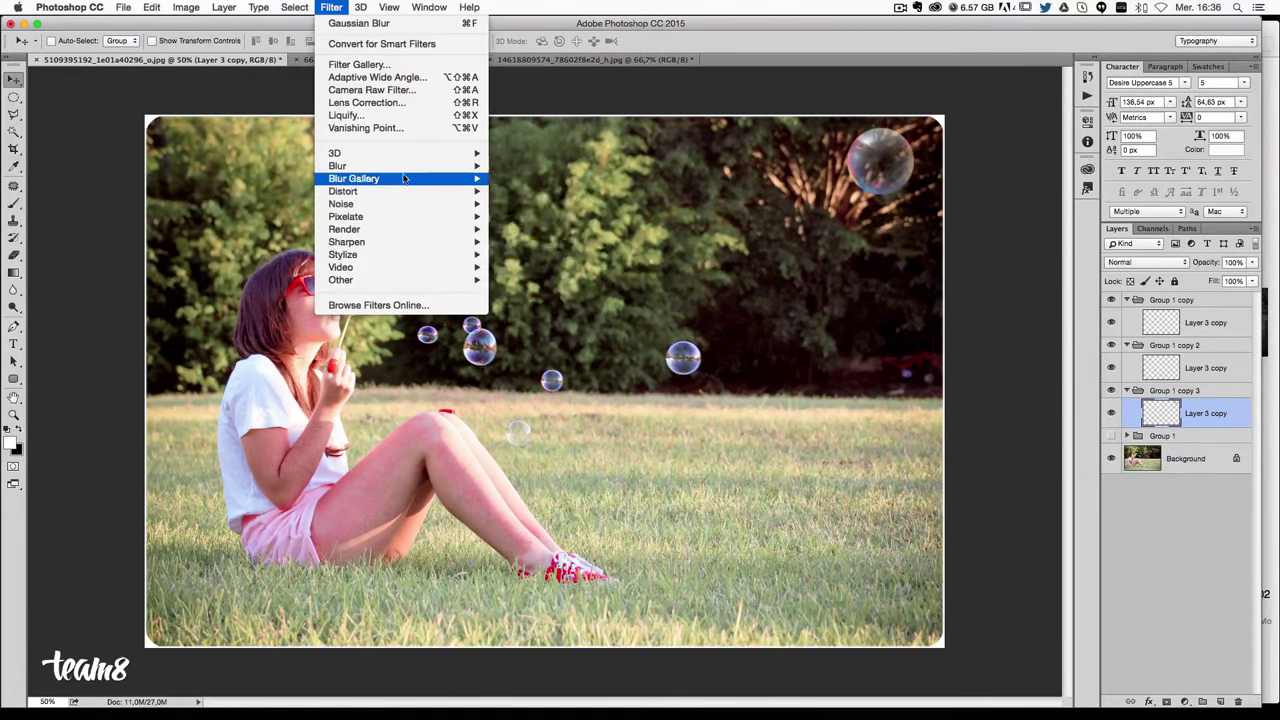
pyautogui.moveTo(338, 166)
pyautogui.click(537, 216)
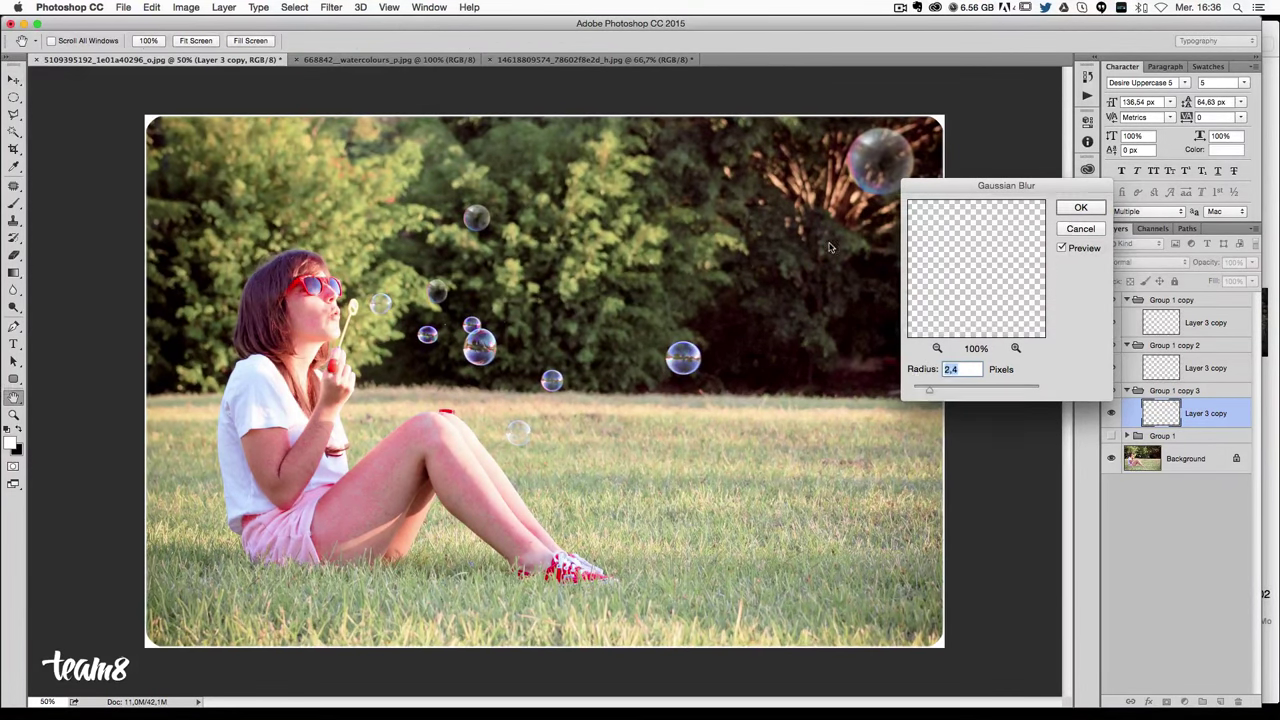
pyautogui.press('Return')
pyautogui.moveTo(866, 255); pyautogui.dragTo(898, 240)
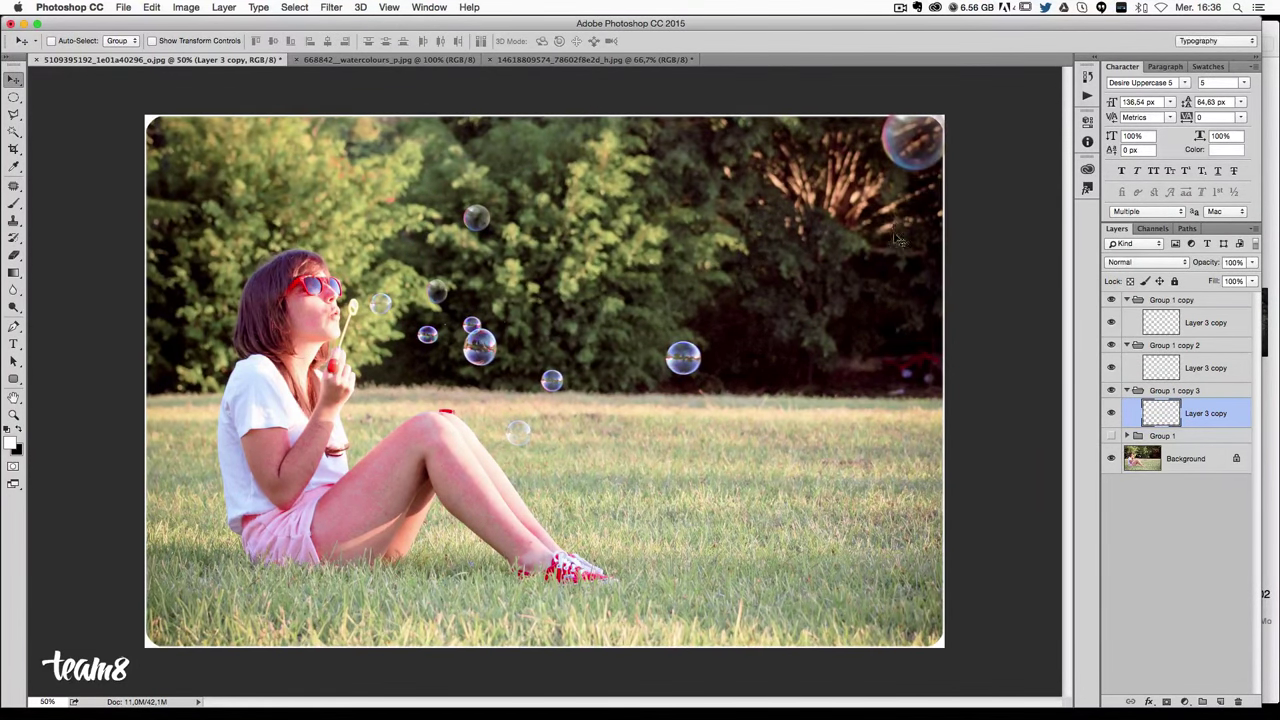
pyautogui.moveTo(896, 127); pyautogui.dragTo(800, 101)
pyautogui.hotkey('ctrl', 't')
pyautogui.press('Return')
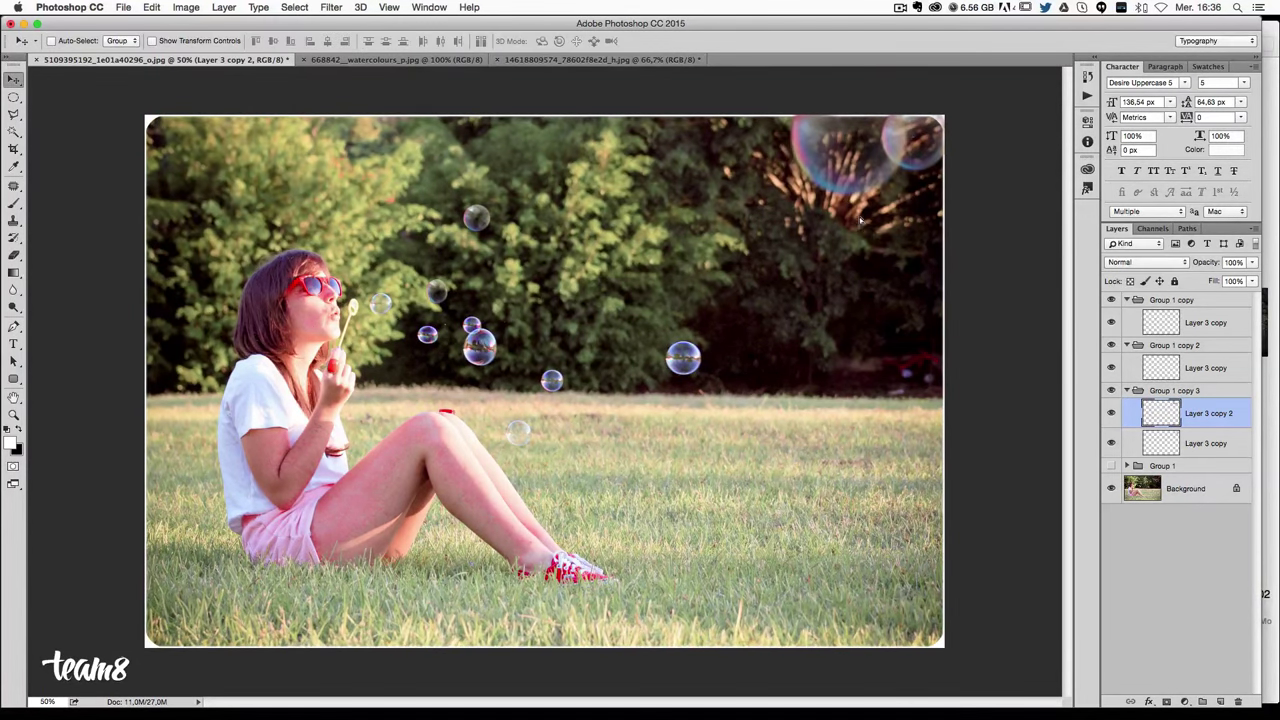